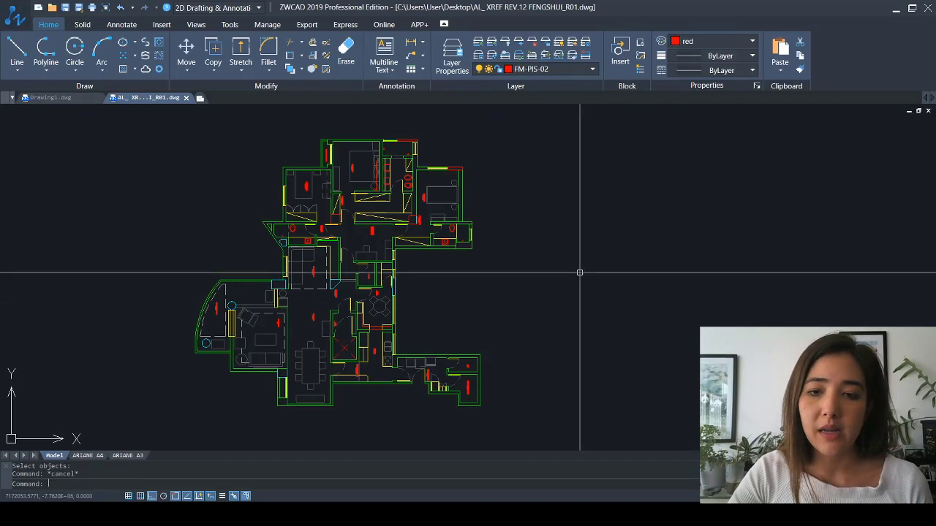
Examine the three floor-plan copies overlaid with differently proportioned nine-sector grids
{"action": "scroll", "coordinate": [578, 263], "scroll_direction": "down", "scroll_amount": 3}
{"action": "middle_click_drag", "start_coordinate": [334, 203], "coordinate": [454, 305]}
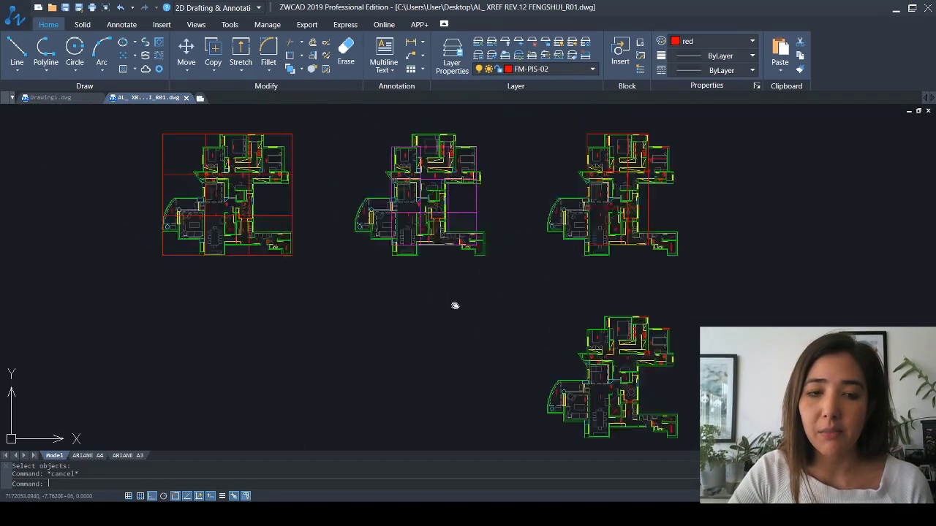
{"action": "scroll", "coordinate": [427, 226], "scroll_direction": "up", "scroll_amount": 3}
{"action": "mouse_move", "coordinate": [390, 228]}
{"action": "middle_mouse_down"}
{"action": "mouse_move", "coordinate": [412, 242]}
{"action": "mouse_move", "coordinate": [359, 211]}
{"action": "middle_mouse_up"}
{"action": "scroll", "coordinate": [407, 236], "scroll_direction": "up", "scroll_amount": 2}
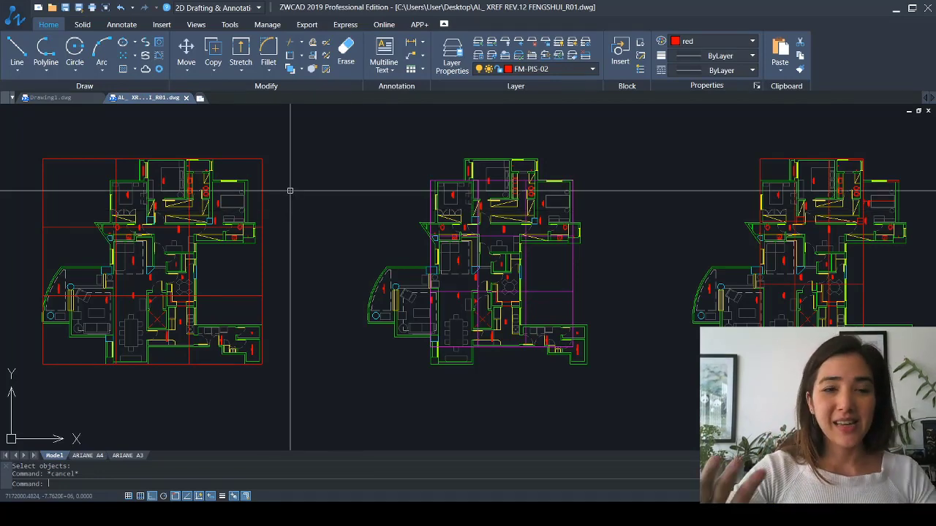
{"action": "scroll", "coordinate": [408, 195], "scroll_direction": "down", "scroll_amount": 2}
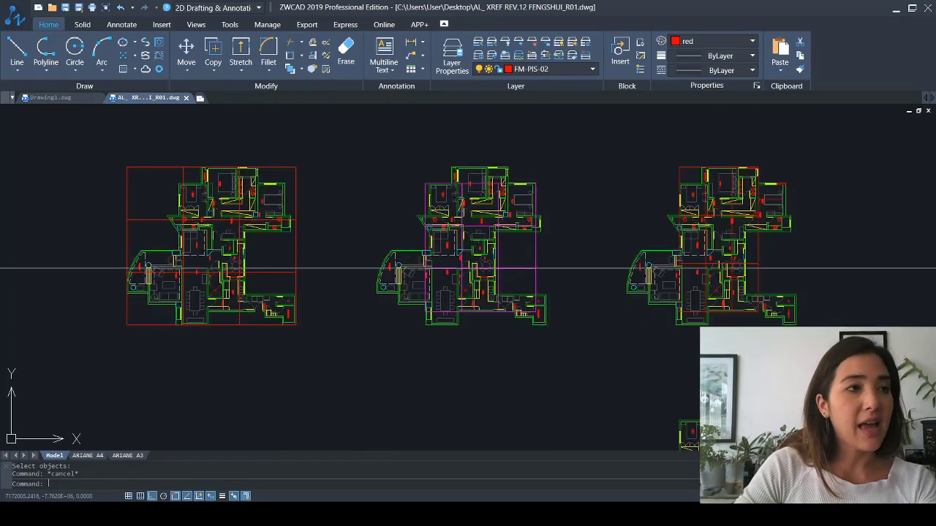
{"action": "mouse_move", "coordinate": [548, 271]}
{"action": "middle_mouse_down"}
{"action": "mouse_move", "coordinate": [540, 235]}
{"action": "mouse_move", "coordinate": [562, 234]}
{"action": "middle_mouse_up"}
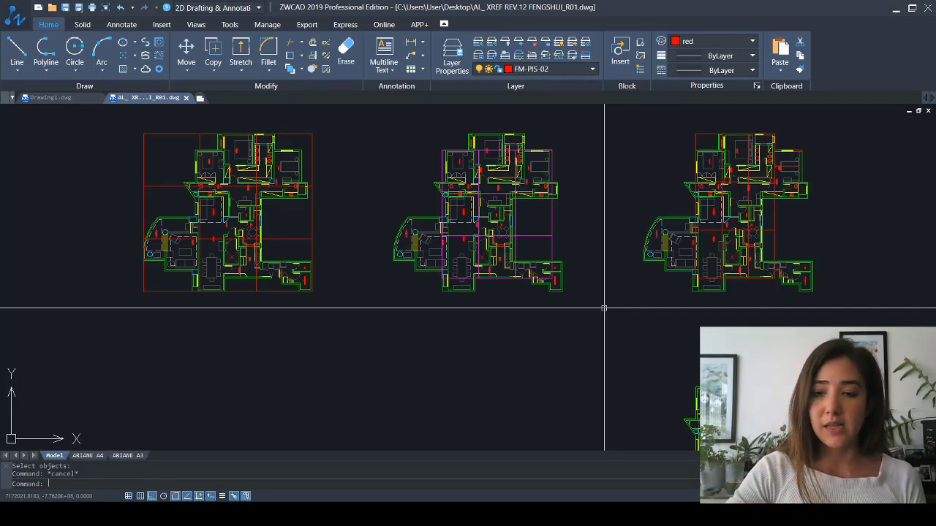
Examine the floor plan without a grid, including the entrance hall, dining and kitchen areas at its centre
{"action": "middle_click_drag", "start_coordinate": [621, 349], "coordinate": [514, 237]}
{"action": "scroll", "coordinate": [625, 305], "scroll_direction": "up", "scroll_amount": 5}
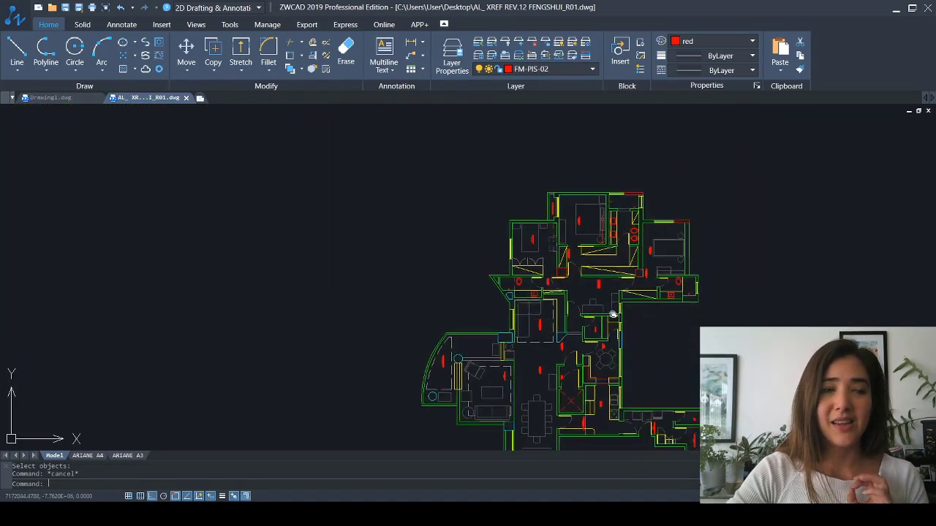
{"action": "middle_click_drag", "start_coordinate": [613, 315], "coordinate": [462, 269]}
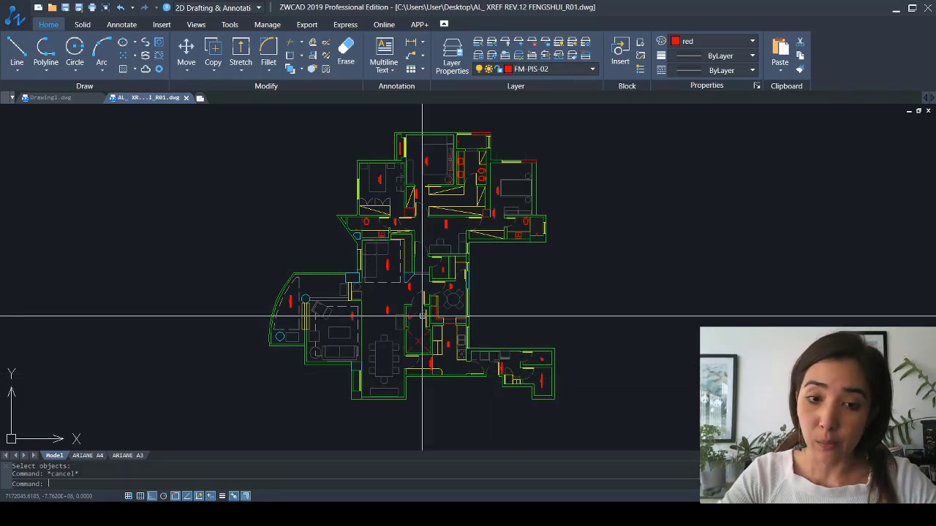
{"action": "scroll", "coordinate": [423, 314], "scroll_direction": "up", "scroll_amount": 2}
{"action": "scroll", "coordinate": [429, 261], "scroll_direction": "down", "scroll_amount": 1}
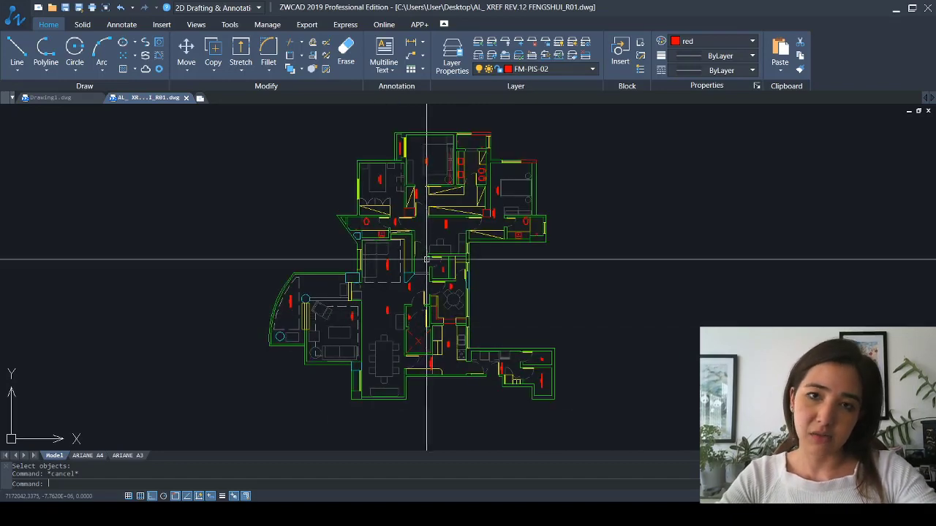
{"action": "scroll", "coordinate": [397, 258], "scroll_direction": "up", "scroll_amount": 5}
{"action": "scroll", "coordinate": [399, 292], "scroll_direction": "up", "scroll_amount": 3}
{"action": "scroll", "coordinate": [400, 244], "scroll_direction": "down", "scroll_amount": 3}
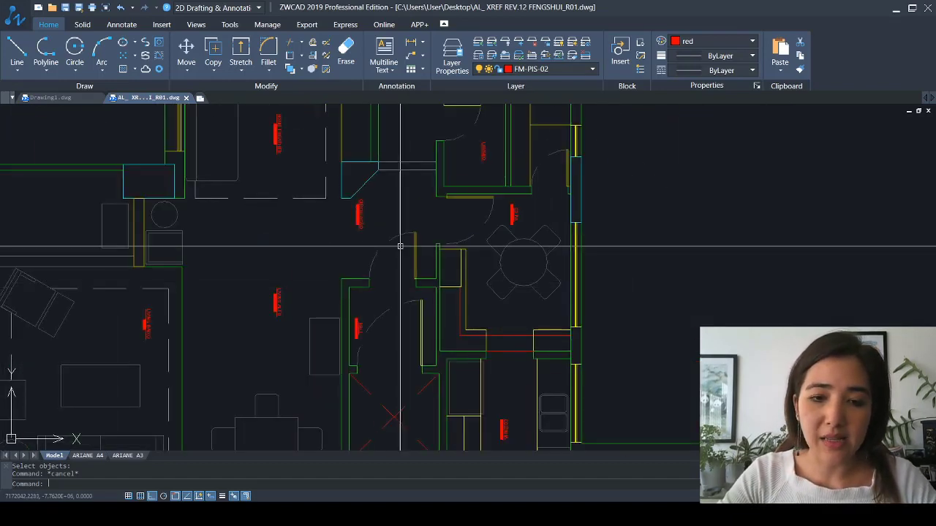
{"action": "scroll", "coordinate": [400, 280], "scroll_direction": "down", "scroll_amount": 2}
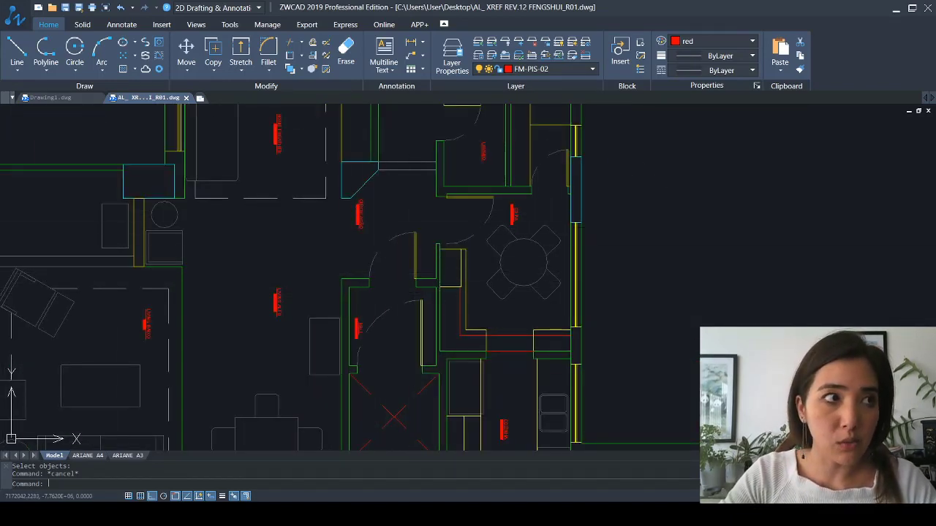
{"action": "scroll", "coordinate": [422, 252], "scroll_direction": "down", "scroll_amount": 3}
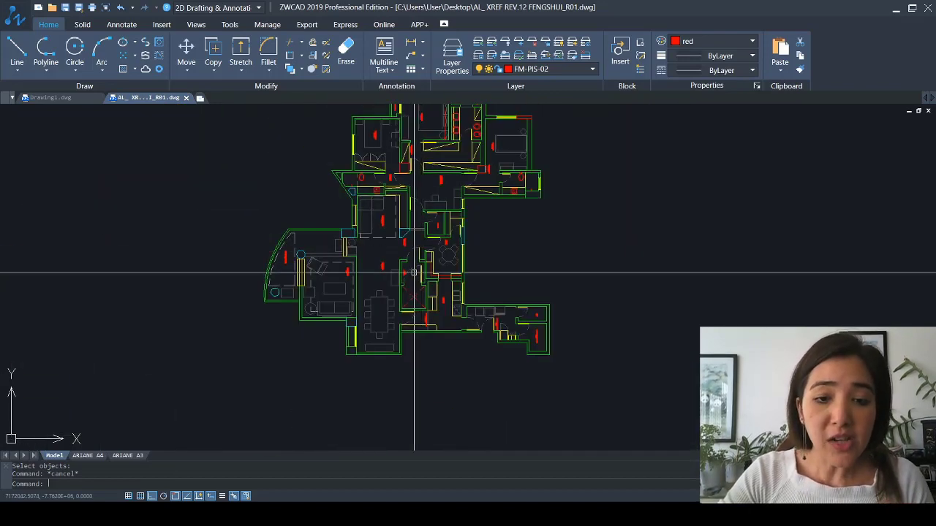
{"action": "scroll", "coordinate": [418, 297], "scroll_direction": "up", "scroll_amount": 4}
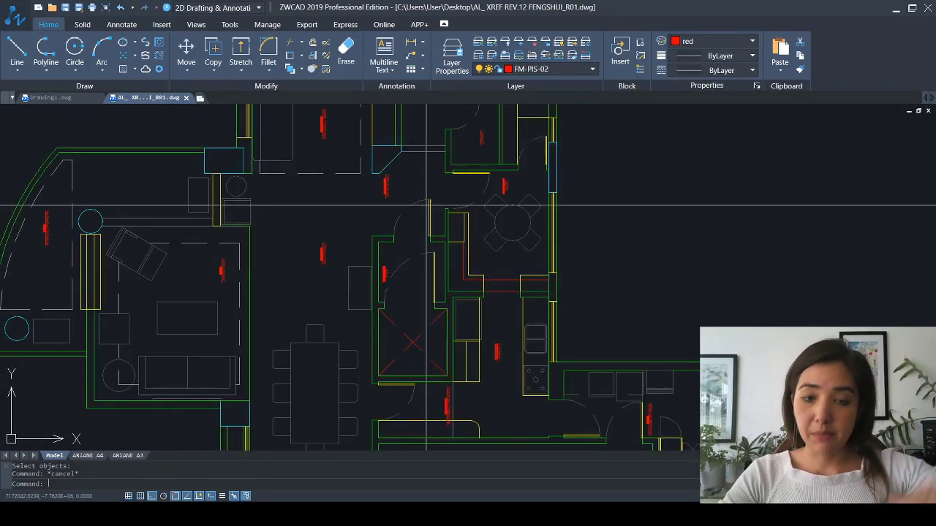
{"action": "scroll", "coordinate": [459, 215], "scroll_direction": "down", "scroll_amount": 4}
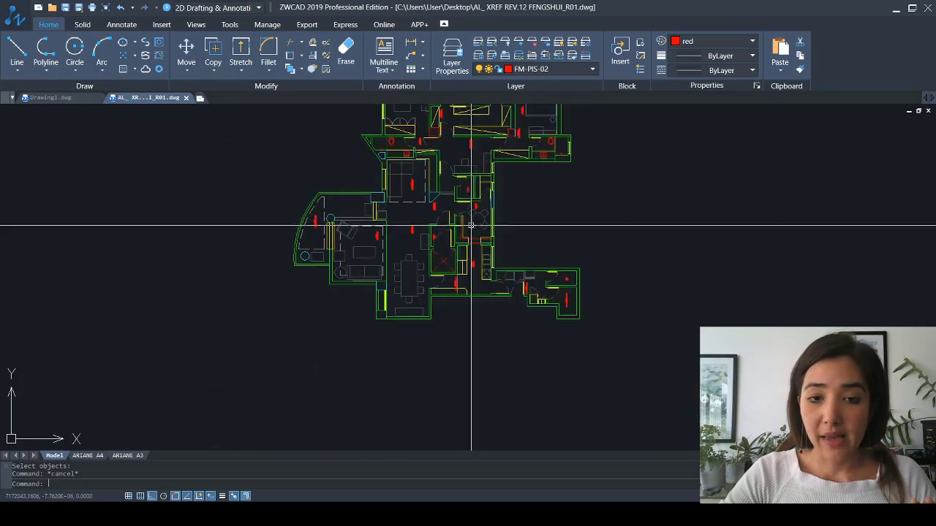
{"action": "middle_click_drag", "start_coordinate": [471, 225], "coordinate": [447, 326]}
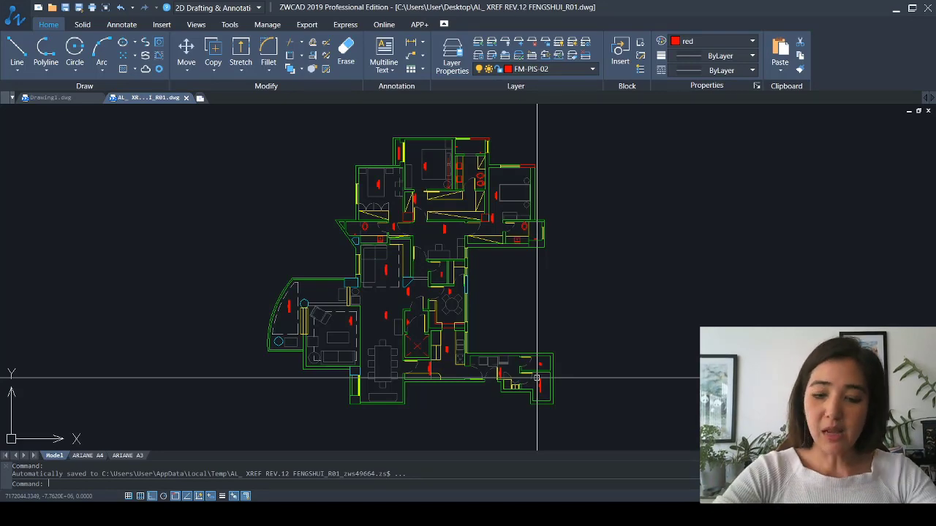
Start a polyline at the service wing's lower outer corner and trace the wing's stepped lower exterior wall
{"action": "type", "text": "PL"}
{"action": "key", "text": "Return"}
{"action": "scroll", "coordinate": [570, 391], "scroll_direction": "up", "scroll_amount": 5}
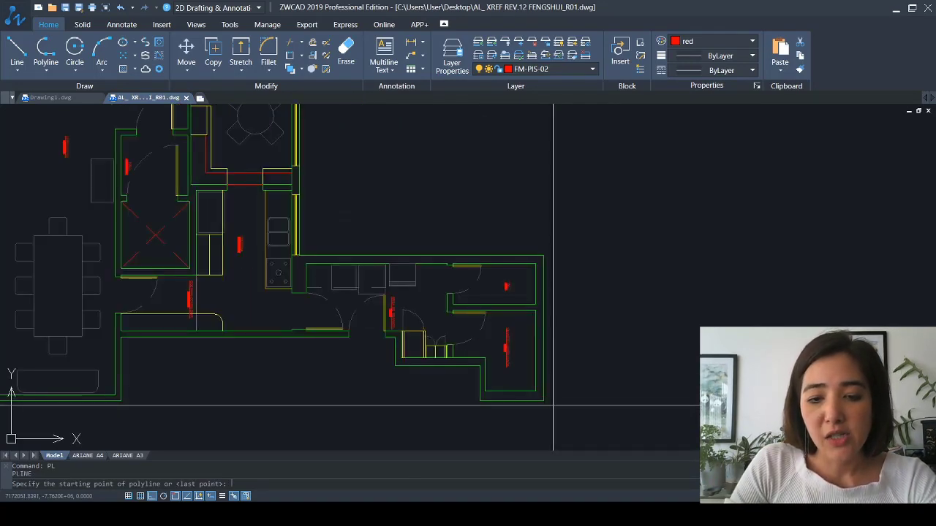
{"action": "left_click", "coordinate": [479, 400]}
{"action": "left_click", "coordinate": [480, 401]}
{"action": "left_click", "coordinate": [480, 366]}
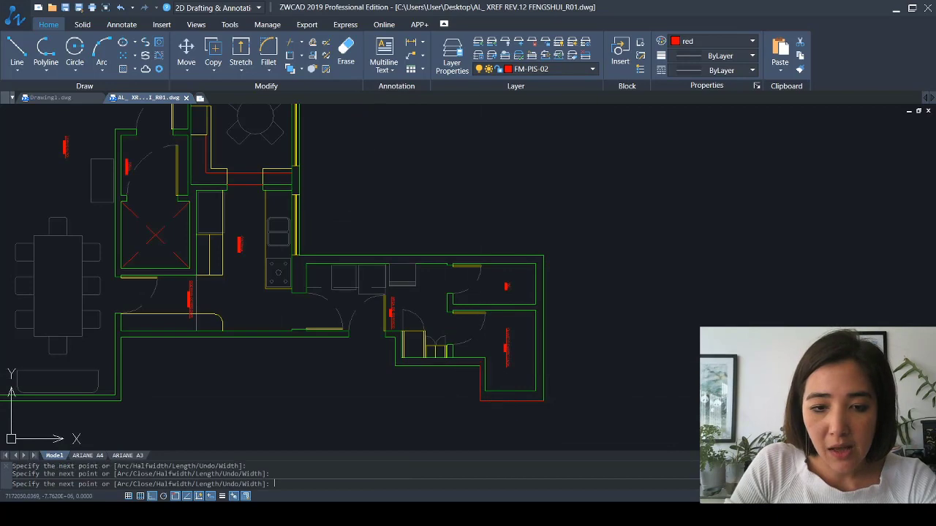
{"action": "left_click", "coordinate": [395, 366]}
{"action": "left_click", "coordinate": [395, 336]}
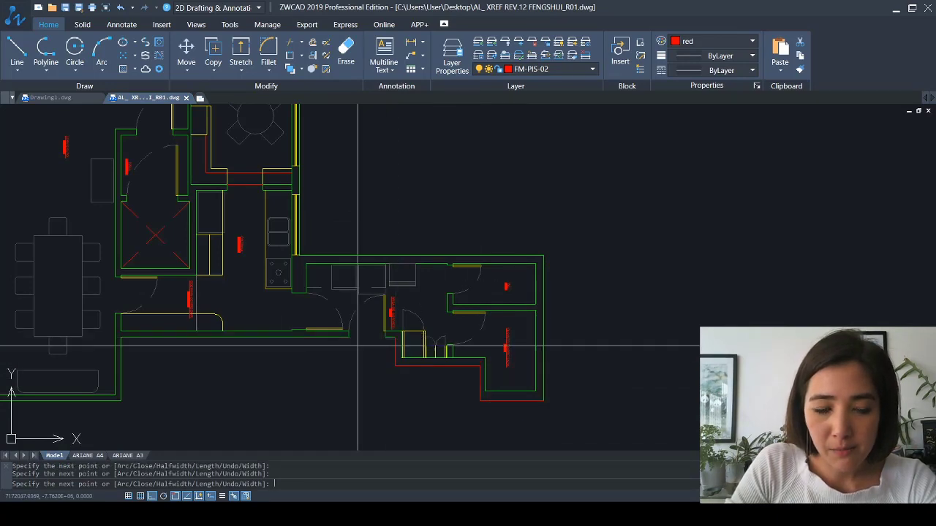
Continue the polyline along the kitchen and dining room exterior walls, through the window recess to the living room's lower wall
{"action": "middle_click_drag", "start_coordinate": [133, 387], "coordinate": [527, 303]}
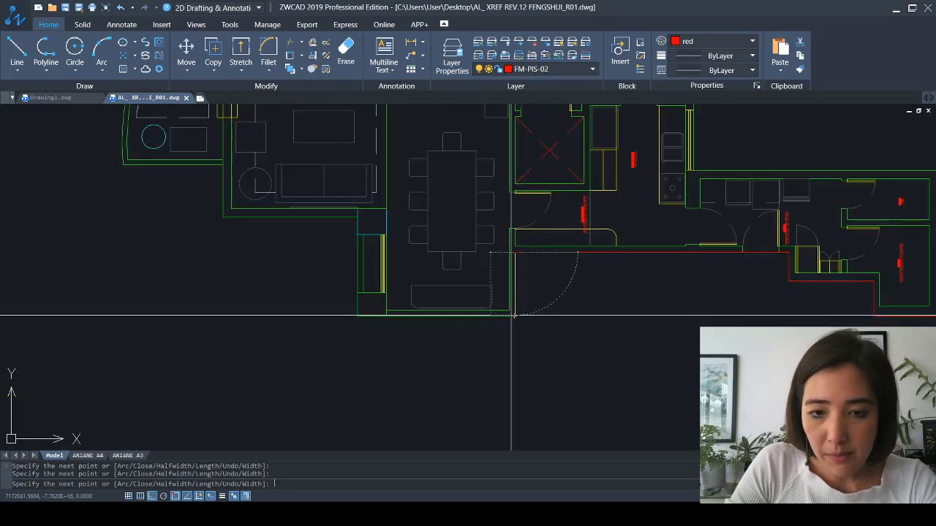
{"action": "left_click", "coordinate": [515, 315]}
{"action": "scroll", "coordinate": [397, 330], "scroll_direction": "up", "scroll_amount": 1}
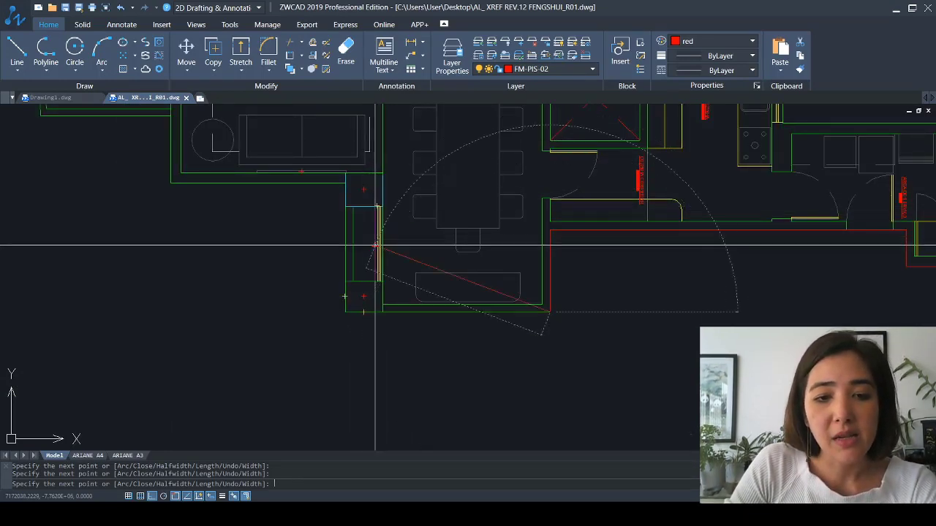
{"action": "scroll", "coordinate": [373, 320], "scroll_direction": "up", "scroll_amount": 2}
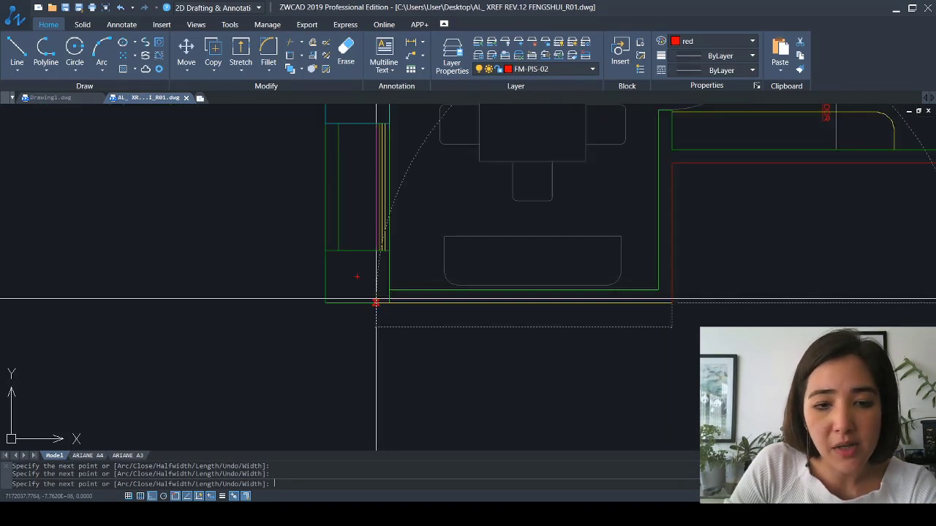
{"action": "left_click", "coordinate": [376, 301]}
{"action": "middle_click_drag", "start_coordinate": [376, 210], "coordinate": [378, 356]}
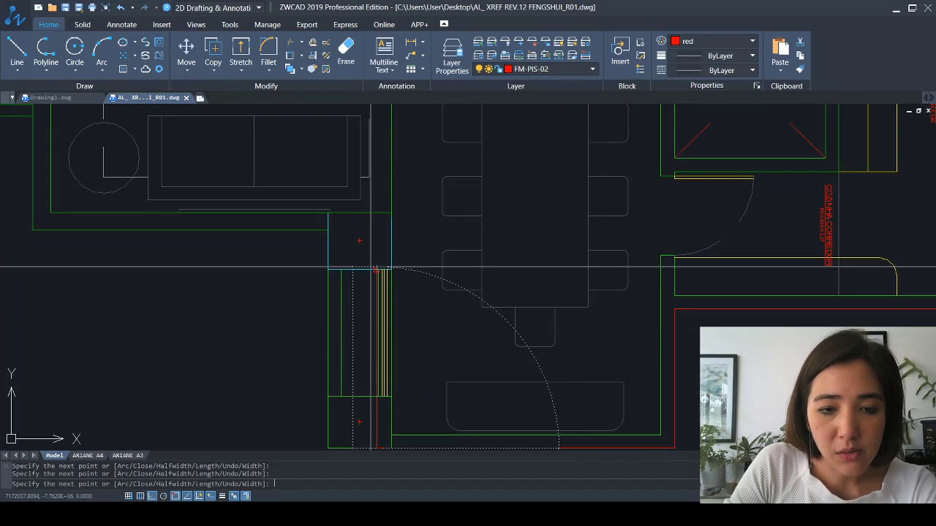
{"action": "left_click", "coordinate": [375, 270]}
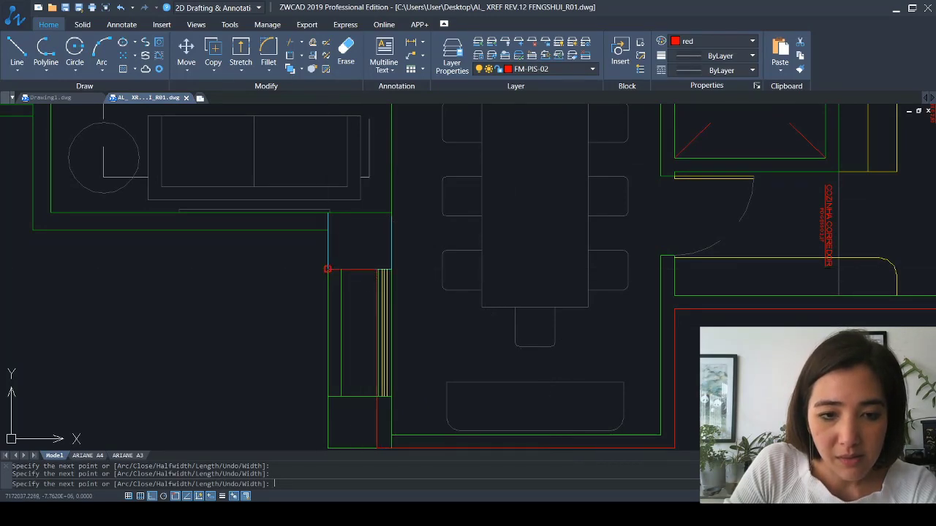
{"action": "left_click", "coordinate": [328, 270]}
{"action": "left_click", "coordinate": [326, 230]}
Continue the polyline along the living room's lower exterior wall and up to the junction with the balcony's lower wall
{"action": "mouse_move", "coordinate": [54, 245]}
{"action": "middle_mouse_down"}
{"action": "mouse_move", "coordinate": [355, 263]}
{"action": "mouse_move", "coordinate": [350, 321]}
{"action": "middle_mouse_up"}
{"action": "left_click", "coordinate": [334, 248]}
{"action": "scroll", "coordinate": [334, 238], "scroll_direction": "down", "scroll_amount": 3}
{"action": "scroll", "coordinate": [340, 289], "scroll_direction": "up", "scroll_amount": 2}
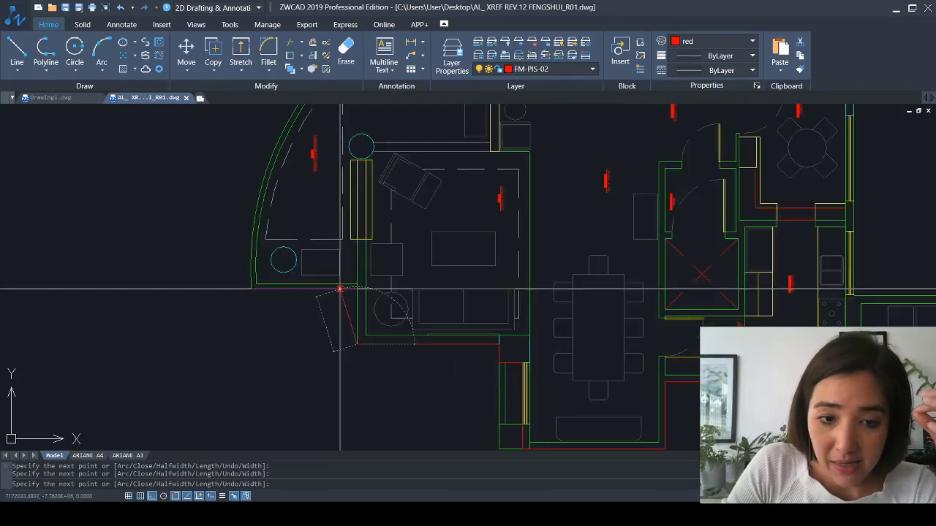
{"action": "middle_click_drag", "start_coordinate": [357, 284], "coordinate": [305, 386]}
{"action": "scroll", "coordinate": [305, 386], "scroll_direction": "up", "scroll_amount": 2}
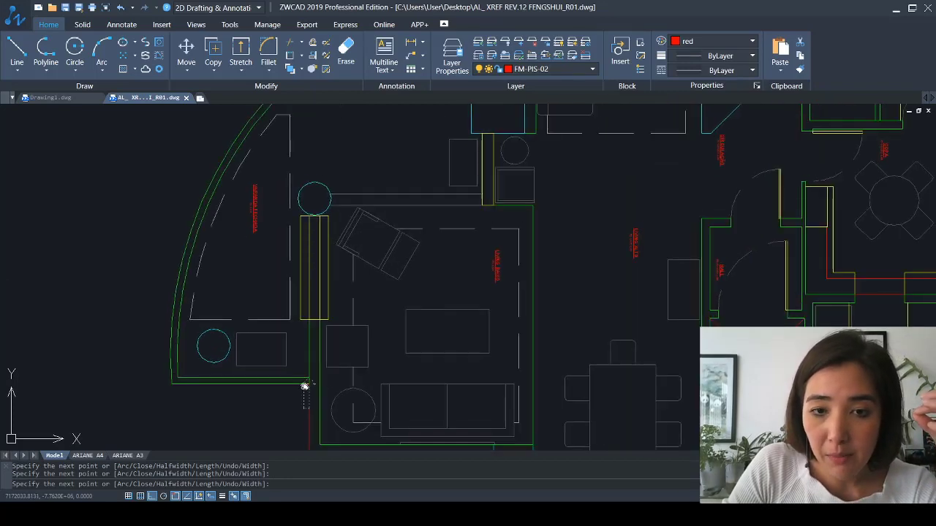
{"action": "left_click", "coordinate": [308, 383]}
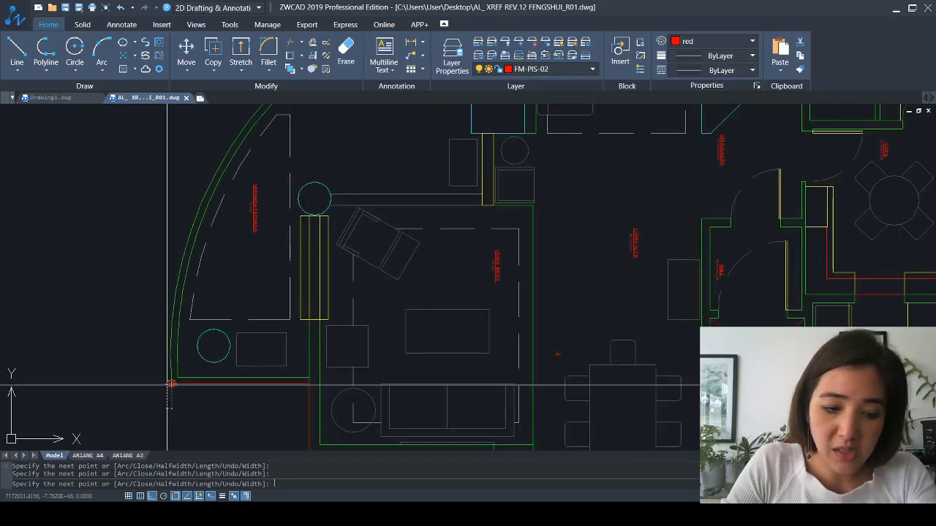
Span the curved balcony with an arc segment, then switch back to line segments along the balcony's upper wall to the home theater wall
{"action": "middle_click_drag", "start_coordinate": [176, 270], "coordinate": [103, 417]}
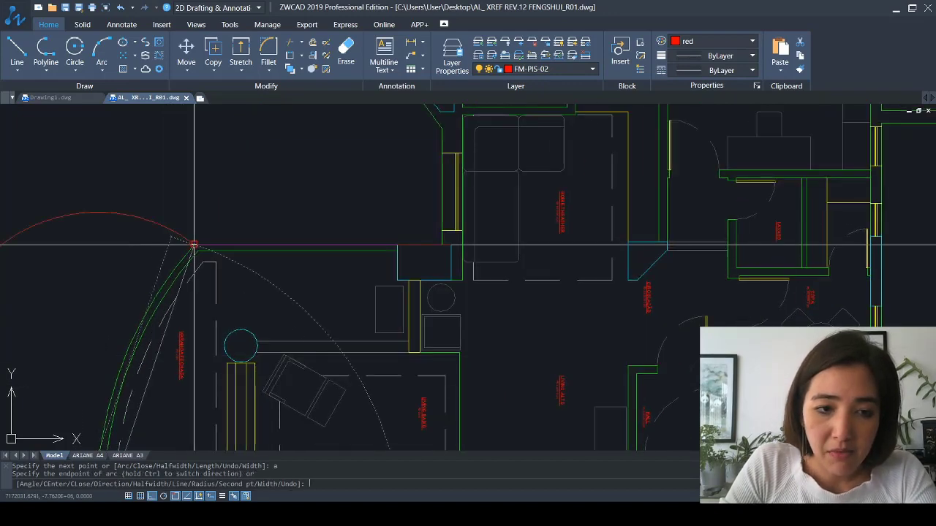
{"action": "type", "text": "l"}
{"action": "key", "text": "Return"}
{"action": "scroll", "coordinate": [431, 247], "scroll_direction": "up", "scroll_amount": 3}
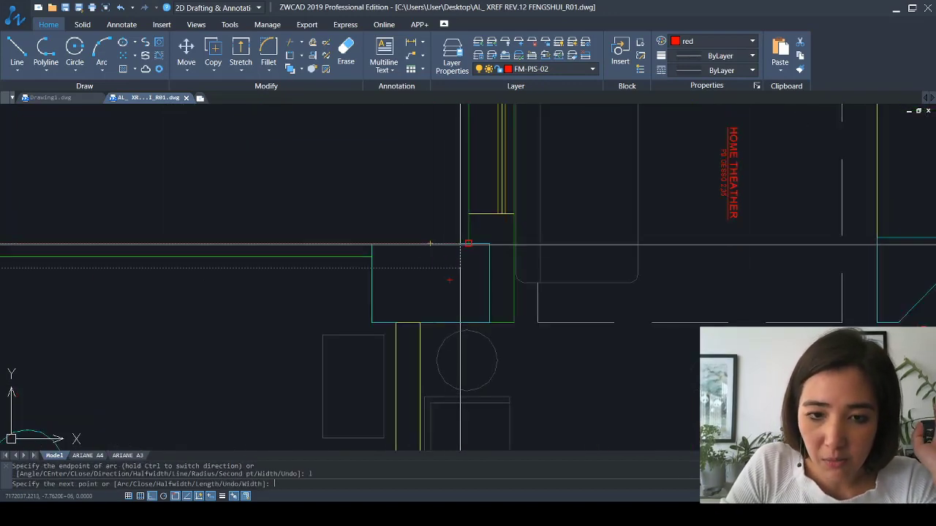
{"action": "scroll", "coordinate": [450, 264], "scroll_direction": "down", "scroll_amount": 7}
{"action": "middle_click_drag", "start_coordinate": [445, 224], "coordinate": [444, 281]}
{"action": "scroll", "coordinate": [454, 255], "scroll_direction": "up", "scroll_amount": 4}
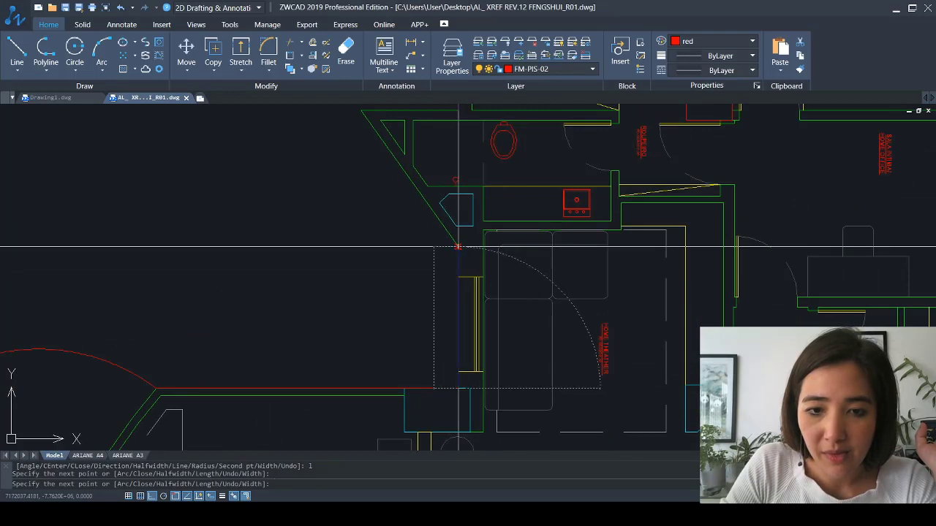
Continue the polyline along the home theater wall, around the bathroom's slanted wall and up the adjacent suite's outer side
{"action": "left_click", "coordinate": [459, 247]}
{"action": "middle_click_drag", "start_coordinate": [401, 208], "coordinate": [403, 305]}
{"action": "left_click", "coordinate": [364, 207]}
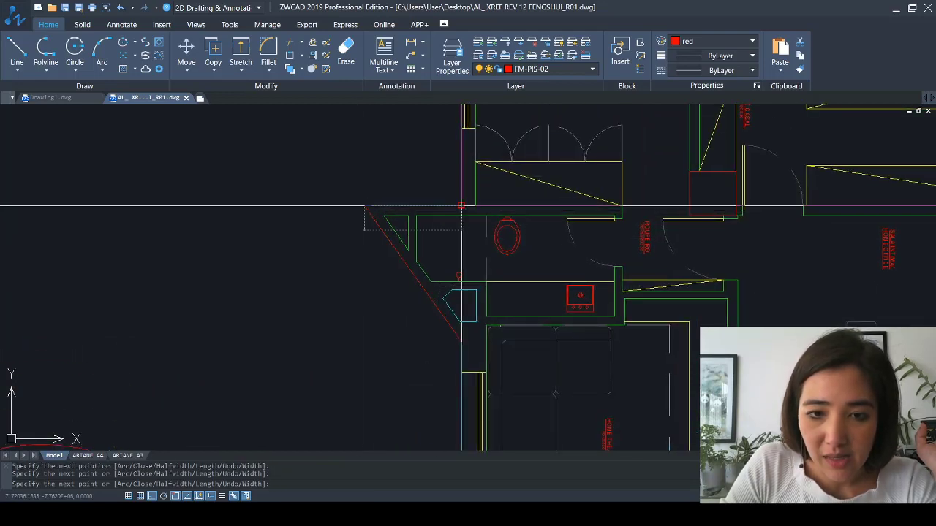
{"action": "left_click", "coordinate": [461, 205]}
{"action": "scroll", "coordinate": [468, 195], "scroll_direction": "down", "scroll_amount": 4}
{"action": "scroll", "coordinate": [375, 307], "scroll_direction": "down", "scroll_amount": 2}
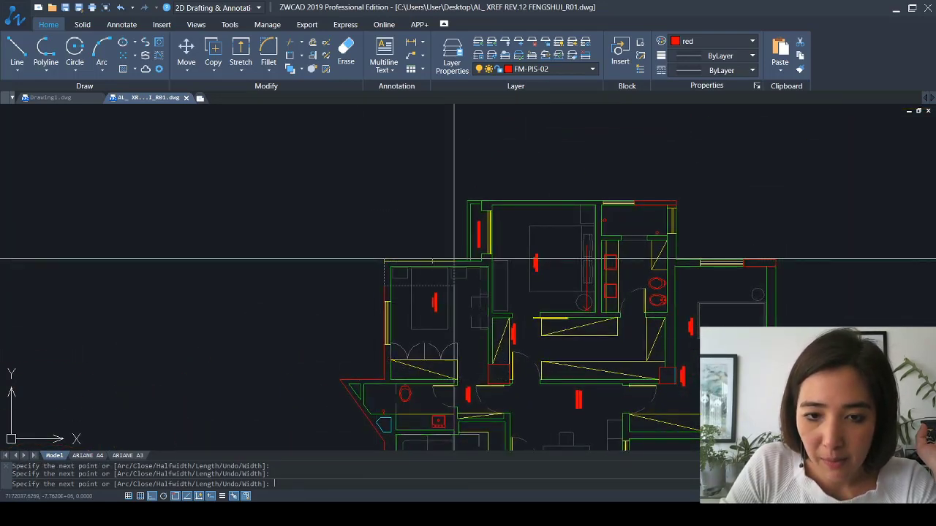
Continue the polyline along the smaller suite's upper wall and around the enclosed veranda's outer corner
{"action": "scroll", "coordinate": [461, 261], "scroll_direction": "up", "scroll_amount": 6}
{"action": "scroll", "coordinate": [460, 261], "scroll_direction": "up", "scroll_amount": 3}
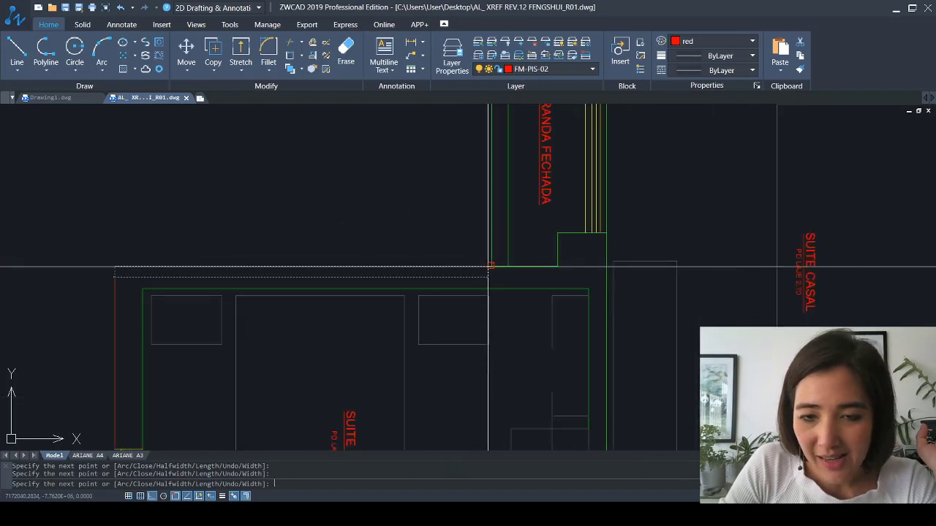
{"action": "scroll", "coordinate": [424, 267], "scroll_direction": "down", "scroll_amount": 4}
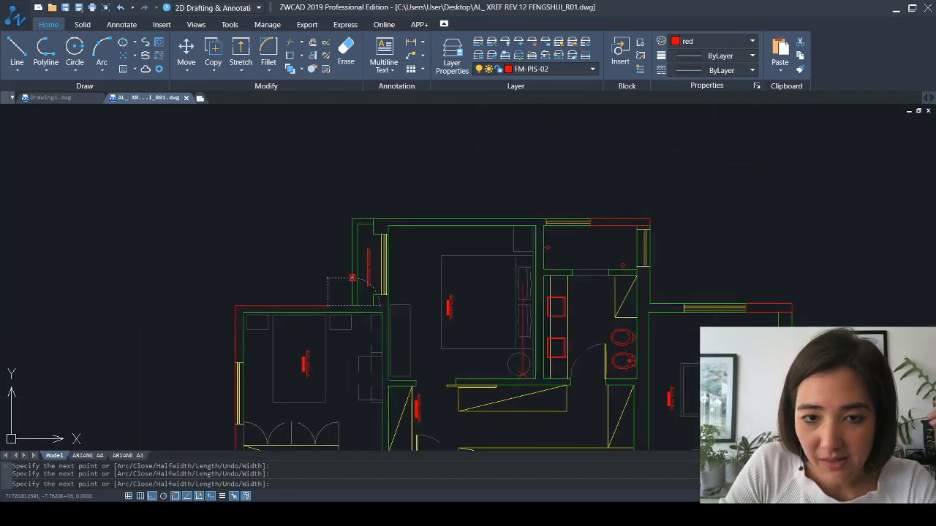
{"action": "scroll", "coordinate": [346, 207], "scroll_direction": "up", "scroll_amount": 4}
{"action": "left_click", "coordinate": [354, 198]}
{"action": "scroll", "coordinate": [367, 196], "scroll_direction": "down", "scroll_amount": 4}
{"action": "scroll", "coordinate": [474, 199], "scroll_direction": "up", "scroll_amount": 4}
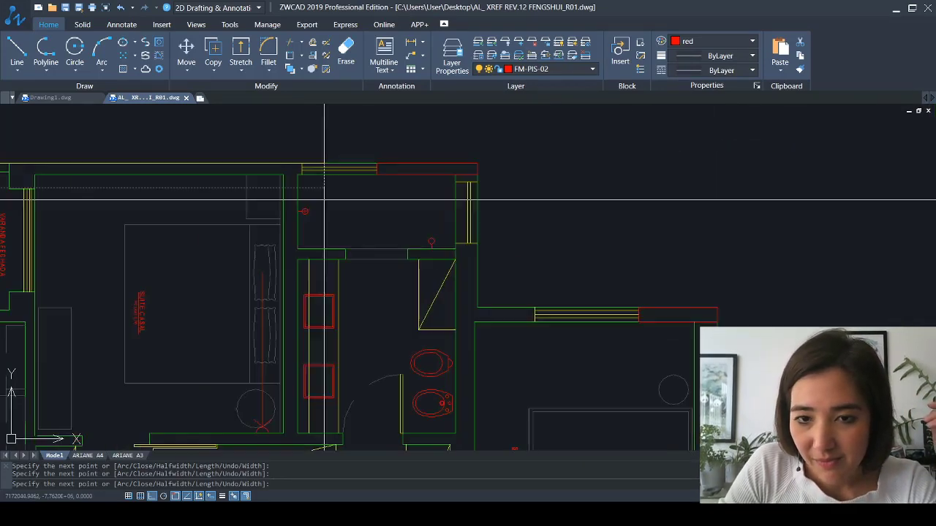
Continue the polyline around the master bathroom's outer corner and along the neighbouring suite's upper wall to its outer corner
{"action": "left_click", "coordinate": [477, 164]}
{"action": "left_click", "coordinate": [479, 308]}
{"action": "middle_click_drag", "start_coordinate": [522, 332], "coordinate": [272, 199]}
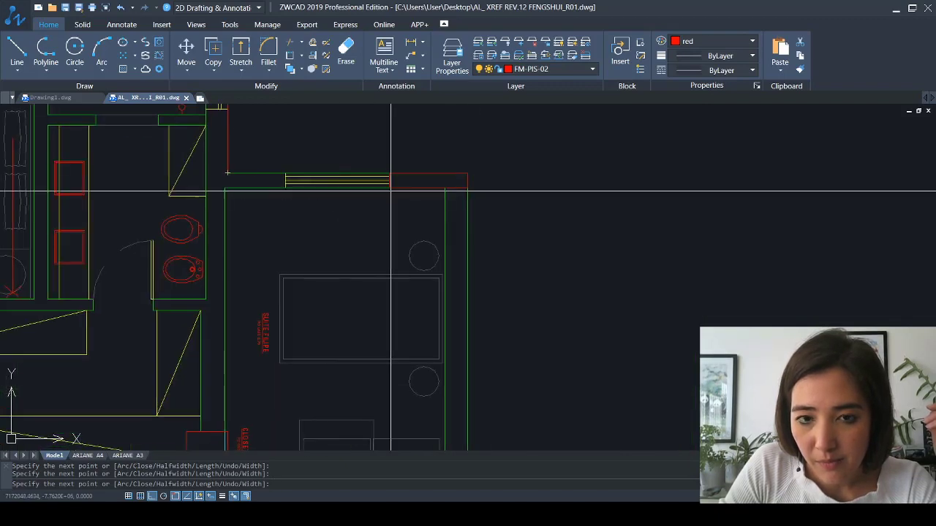
{"action": "left_click", "coordinate": [472, 173]}
Continue the polyline down the suite's outer wall, around its projecting bathroom and back along the lower wall to the inner corner
{"action": "scroll", "coordinate": [490, 140], "scroll_direction": "down", "scroll_amount": 4}
{"action": "scroll", "coordinate": [489, 309], "scroll_direction": "up", "scroll_amount": 4}
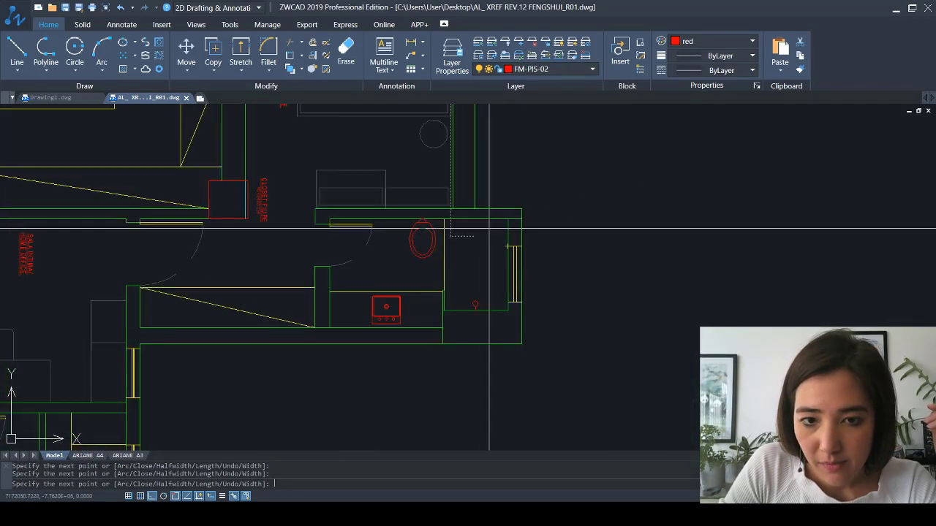
{"action": "left_click", "coordinate": [508, 209]}
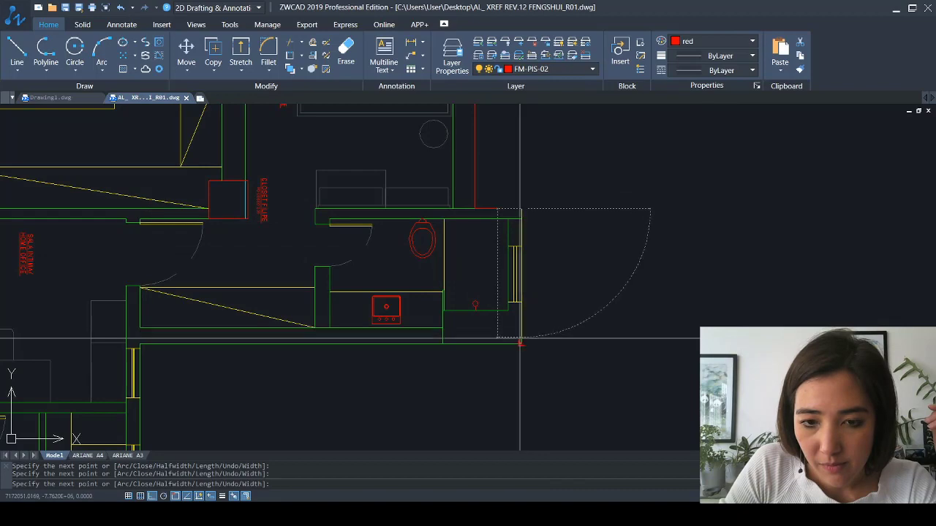
{"action": "left_click", "coordinate": [139, 344]}
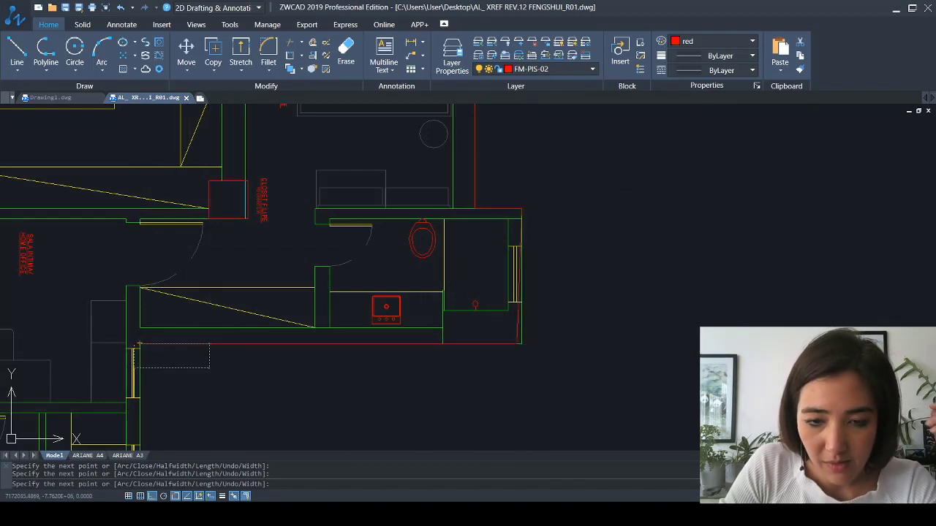
Run the polyline down the kitchen's window wall and along the service area's upper wall to the outer corner, and close it
{"action": "middle_click_drag", "start_coordinate": [211, 392], "coordinate": [373, 115]}
{"action": "scroll", "coordinate": [373, 115], "scroll_direction": "down", "scroll_amount": 2}
{"action": "middle_click_drag", "start_coordinate": [362, 386], "coordinate": [375, 207]}
{"action": "scroll", "coordinate": [375, 206], "scroll_direction": "up", "scroll_amount": 5}
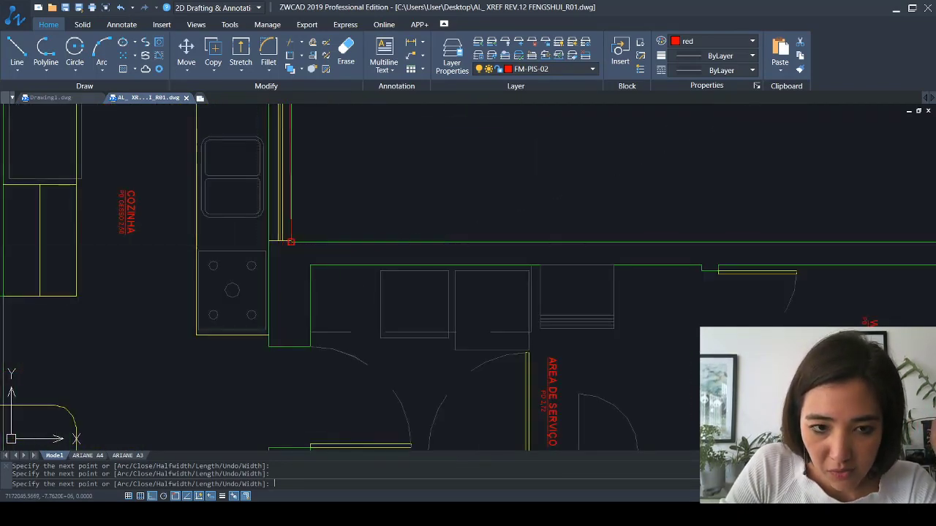
{"action": "left_click", "coordinate": [291, 243]}
{"action": "middle_click_drag", "start_coordinate": [610, 247], "coordinate": [124, 181]}
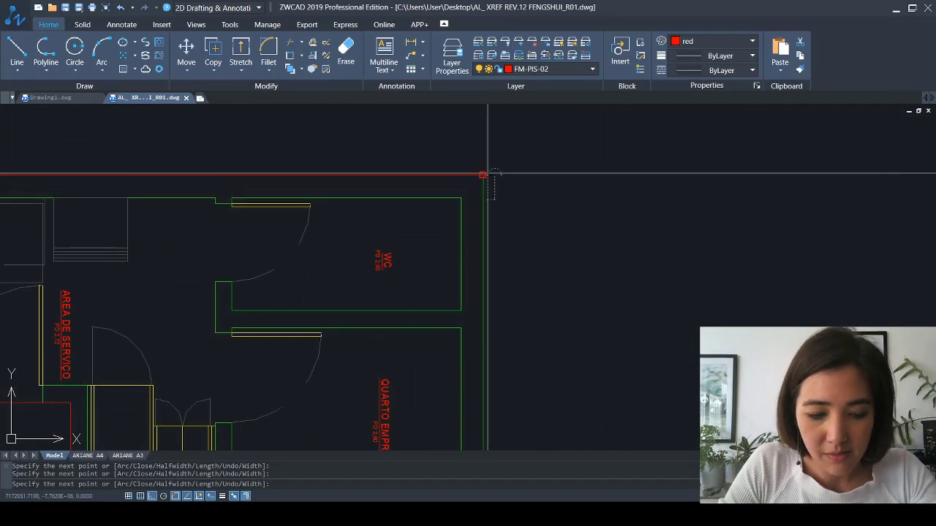
{"action": "key", "text": "ctrl+z"}
{"action": "left_click", "coordinate": [483, 174]}
{"action": "scroll", "coordinate": [483, 204], "scroll_direction": "down", "scroll_amount": 5}
{"action": "middle_click_drag", "start_coordinate": [488, 298], "coordinate": [493, 254]}
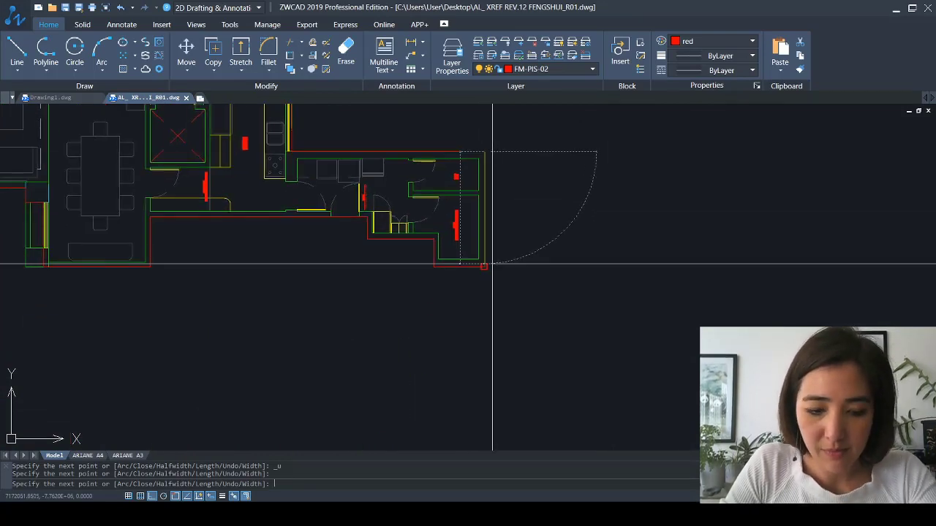
{"action": "type", "text": "c"}
{"action": "key", "text": "Return"}
Stretch the outline's misplaced vertex onto the lower outer wall corner of the suite's projecting bathroom
{"action": "middle_click_drag", "start_coordinate": [505, 125], "coordinate": [497, 368]}
{"action": "middle_click_drag", "start_coordinate": [462, 156], "coordinate": [497, 240]}
{"action": "scroll", "coordinate": [497, 240], "scroll_direction": "up", "scroll_amount": 5}
{"action": "scroll", "coordinate": [505, 240], "scroll_direction": "up", "scroll_amount": 4}
{"action": "left_click", "coordinate": [461, 218]}
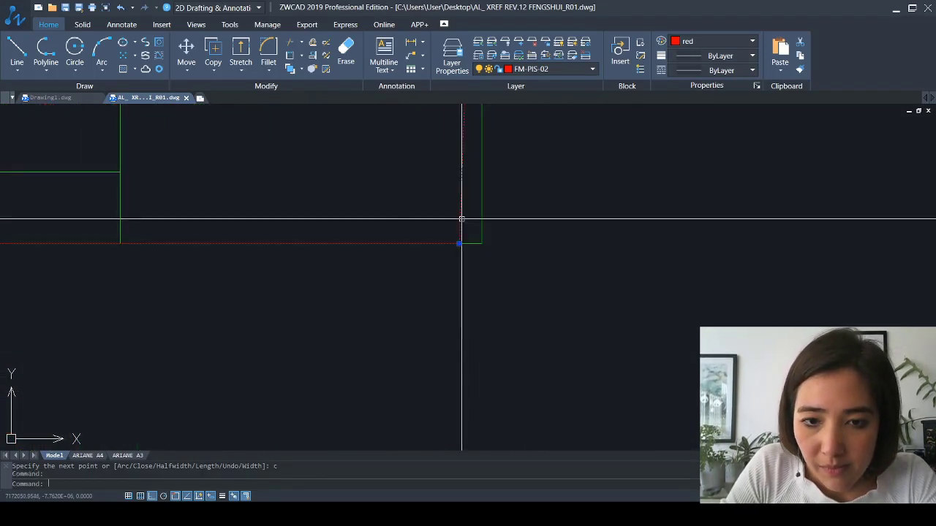
{"action": "left_click", "coordinate": [460, 242]}
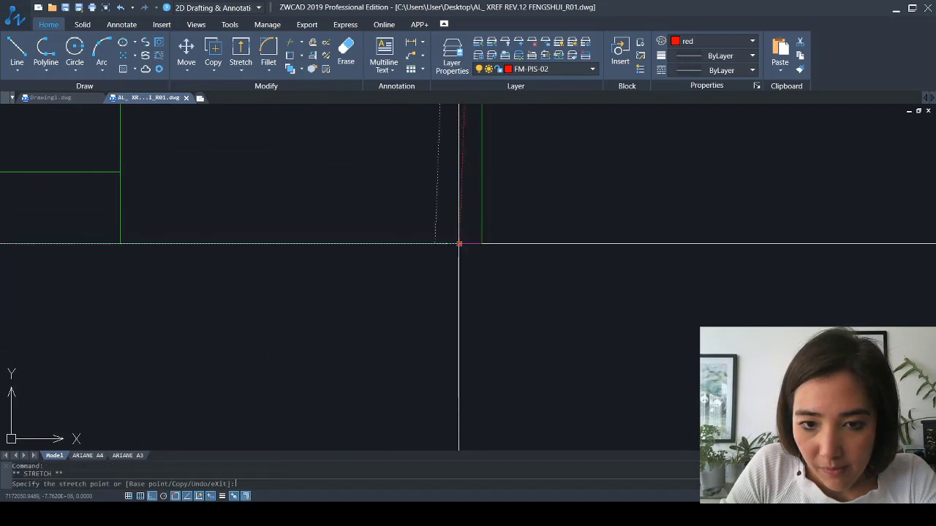
{"action": "left_click", "coordinate": [482, 243]}
{"action": "scroll", "coordinate": [512, 256], "scroll_direction": "down", "scroll_amount": 4}
{"action": "middle_click_drag", "start_coordinate": [259, 275], "coordinate": [649, 329]}
{"action": "scroll", "coordinate": [341, 275], "scroll_direction": "down", "scroll_amount": 1}
{"action": "middle_click_drag", "start_coordinate": [326, 322], "coordinate": [399, 183]}
{"action": "left_click", "coordinate": [115, 258]}
{"action": "scroll", "coordinate": [177, 291], "scroll_direction": "up", "scroll_amount": 4}
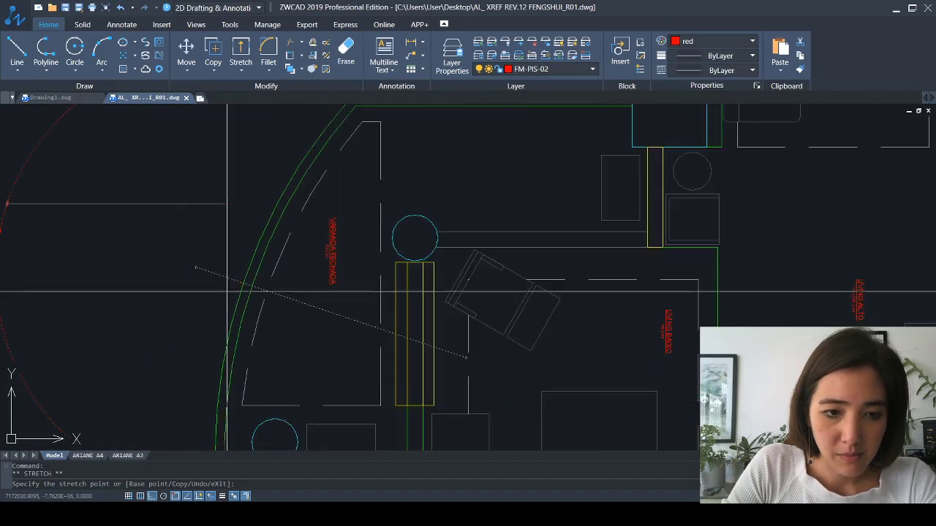
{"action": "scroll", "coordinate": [227, 292], "scroll_direction": "down", "scroll_amount": 6}
{"action": "key", "text": "Escape"}
{"action": "key", "text": "Escape"}
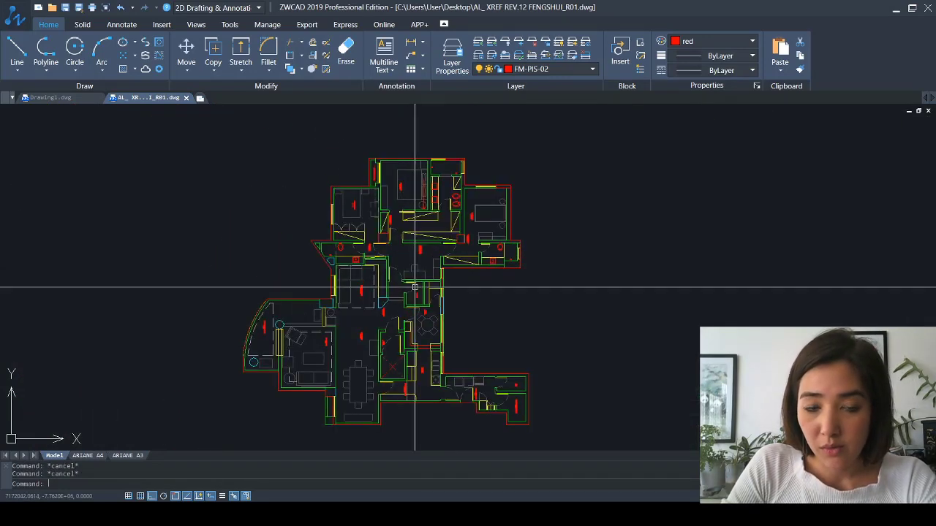
Thicken all segments of the exterior outline with Polyline Edit, defining the new width by two points picked near the wall
{"action": "scroll", "coordinate": [415, 278], "scroll_direction": "up", "scroll_amount": 3}
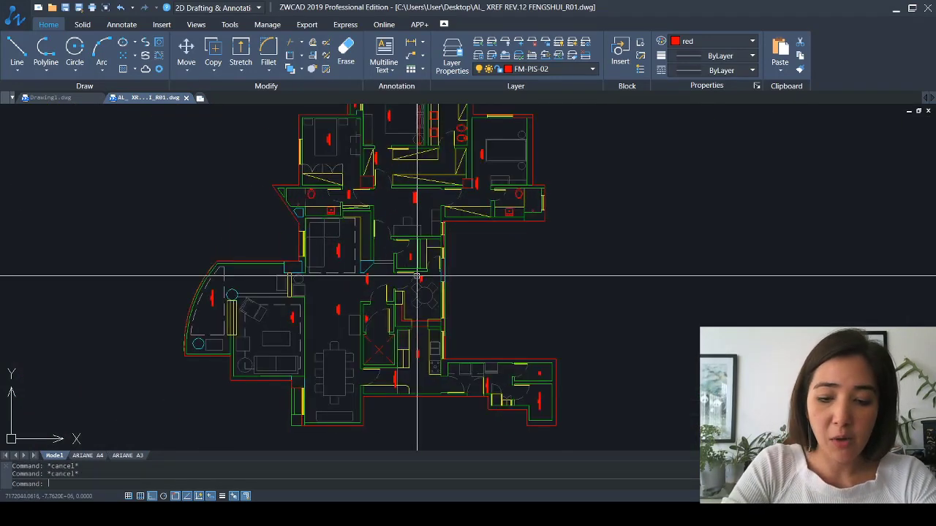
{"action": "type", "text": "pe"}
{"action": "key", "text": "Return"}
{"action": "scroll", "coordinate": [473, 243], "scroll_direction": "up", "scroll_amount": 1}
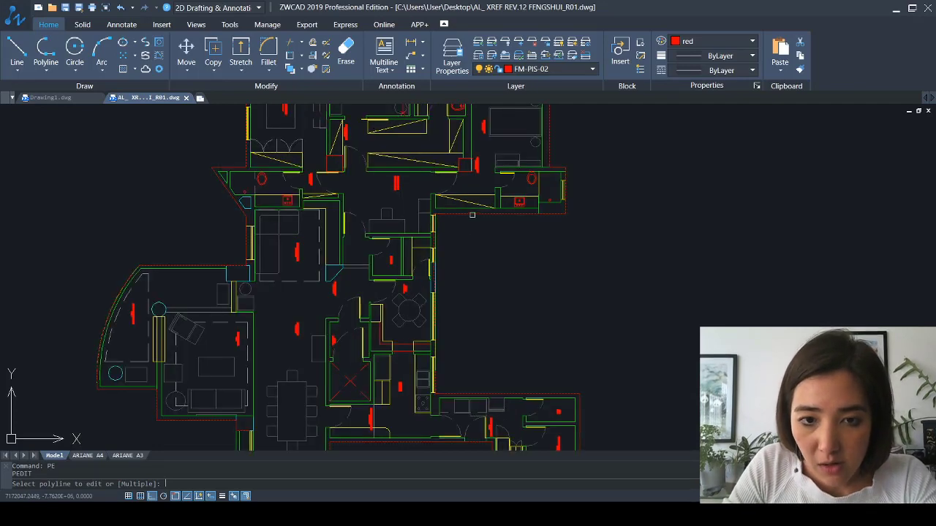
{"action": "left_click", "coordinate": [471, 214]}
{"action": "type", "text": "w"}
{"action": "key", "text": "Return"}
{"action": "scroll", "coordinate": [474, 212], "scroll_direction": "up", "scroll_amount": 4}
{"action": "left_click", "coordinate": [475, 213]}
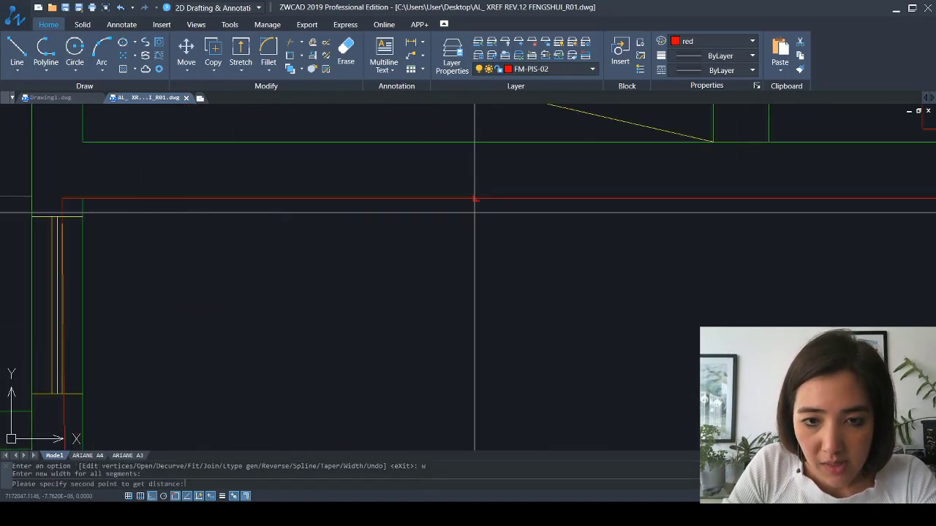
{"action": "left_click", "coordinate": [474, 213]}
{"action": "scroll", "coordinate": [488, 182], "scroll_direction": "down", "scroll_amount": 9}
{"action": "middle_click_drag", "start_coordinate": [499, 256], "coordinate": [526, 287]}
{"action": "scroll", "coordinate": [527, 286], "scroll_direction": "up", "scroll_amount": 5}
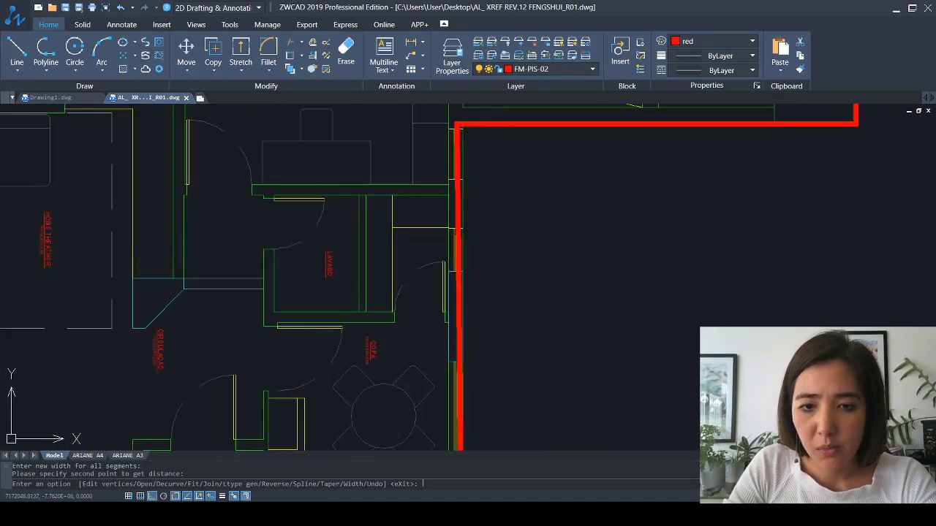
{"action": "scroll", "coordinate": [454, 128], "scroll_direction": "up", "scroll_amount": 3}
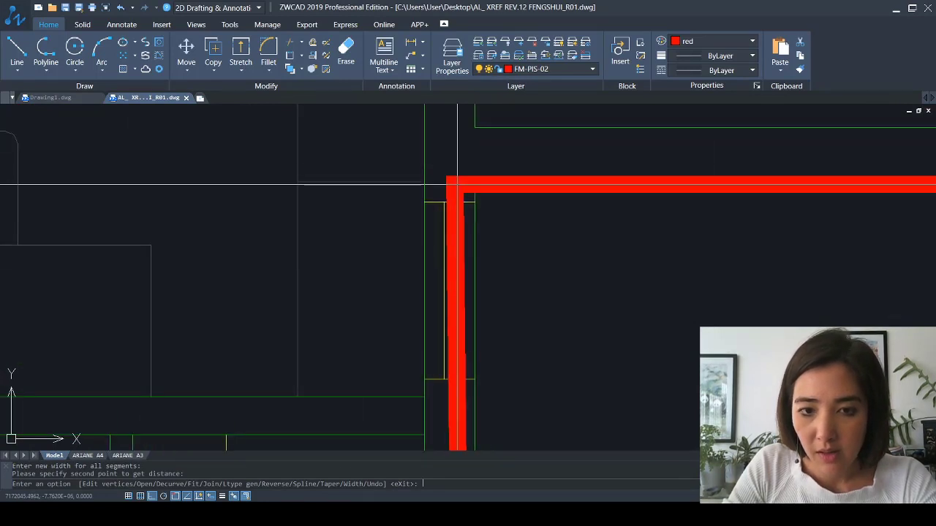
{"action": "key", "text": "Return"}
Examine the thickened outline around the apartment, checking the wall corners, the upper suites and the curved enclosed veranda
{"action": "left_click", "coordinate": [455, 186]}
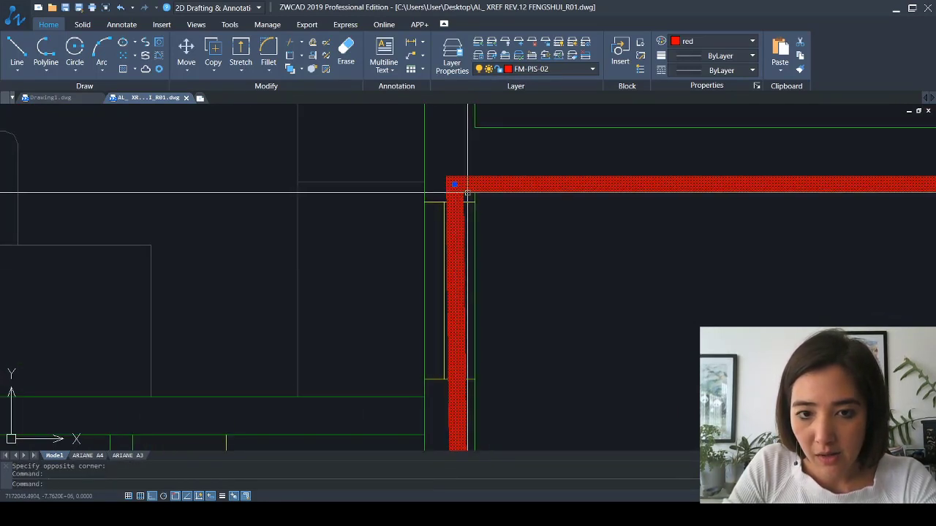
{"action": "key", "text": "Escape"}
{"action": "key", "text": "Escape"}
{"action": "scroll", "coordinate": [479, 201], "scroll_direction": "down", "scroll_amount": 8}
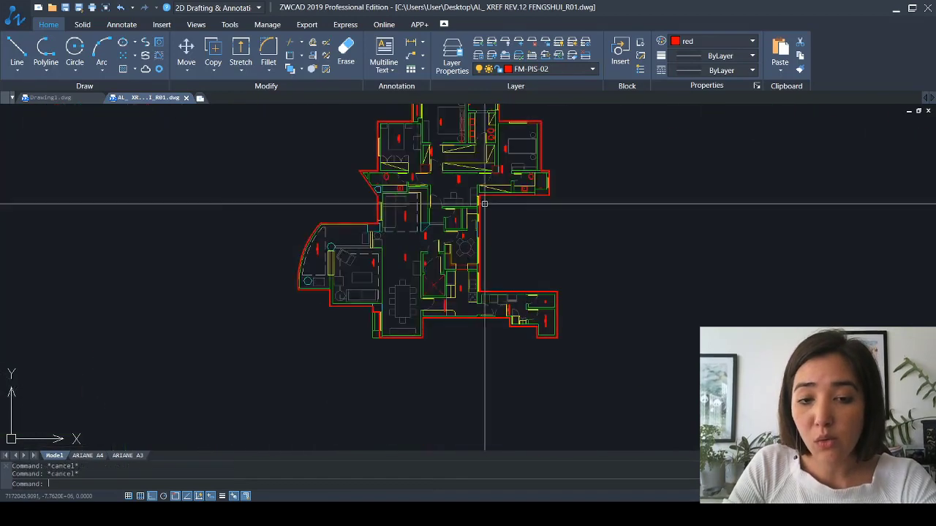
{"action": "middle_click_drag", "start_coordinate": [484, 261], "coordinate": [488, 320]}
{"action": "middle_click_drag", "start_coordinate": [488, 268], "coordinate": [471, 269]}
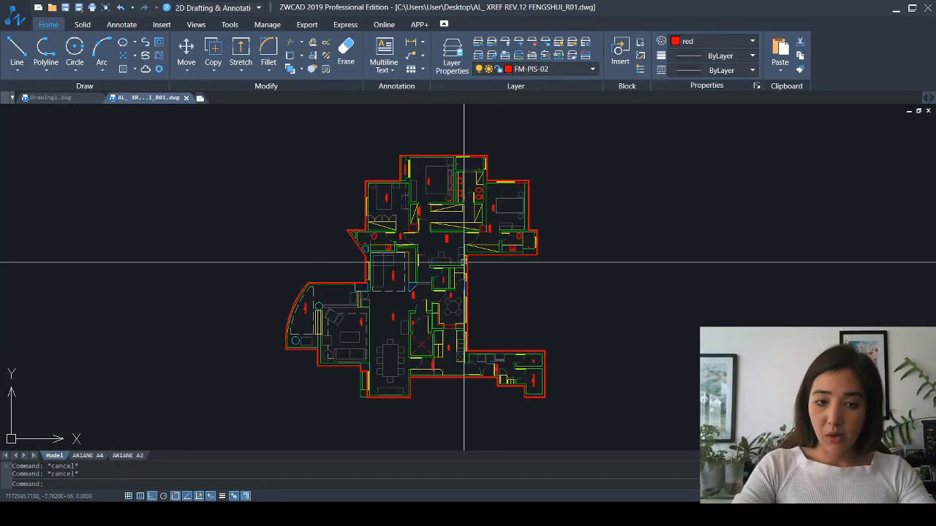
{"action": "scroll", "coordinate": [414, 175], "scroll_direction": "up", "scroll_amount": 4}
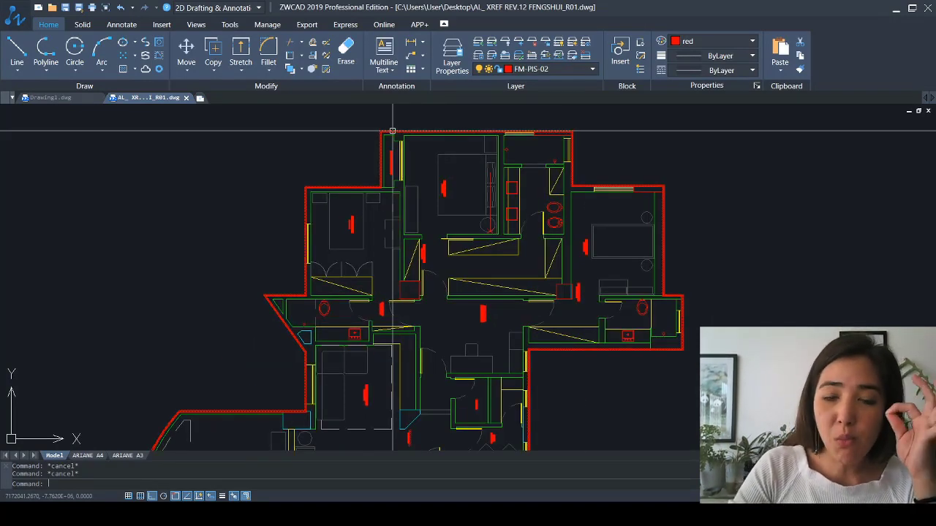
{"action": "scroll", "coordinate": [393, 131], "scroll_direction": "up", "scroll_amount": 3}
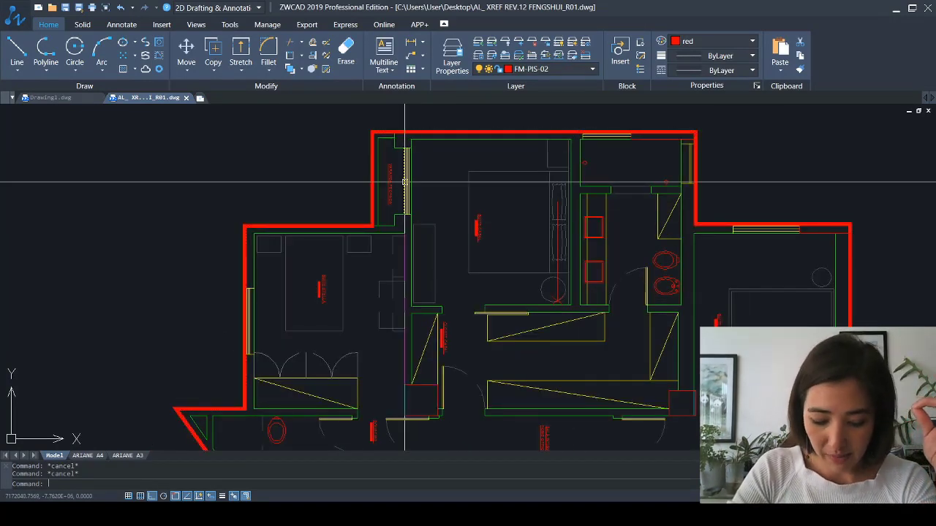
{"action": "scroll", "coordinate": [404, 182], "scroll_direction": "down", "scroll_amount": 6}
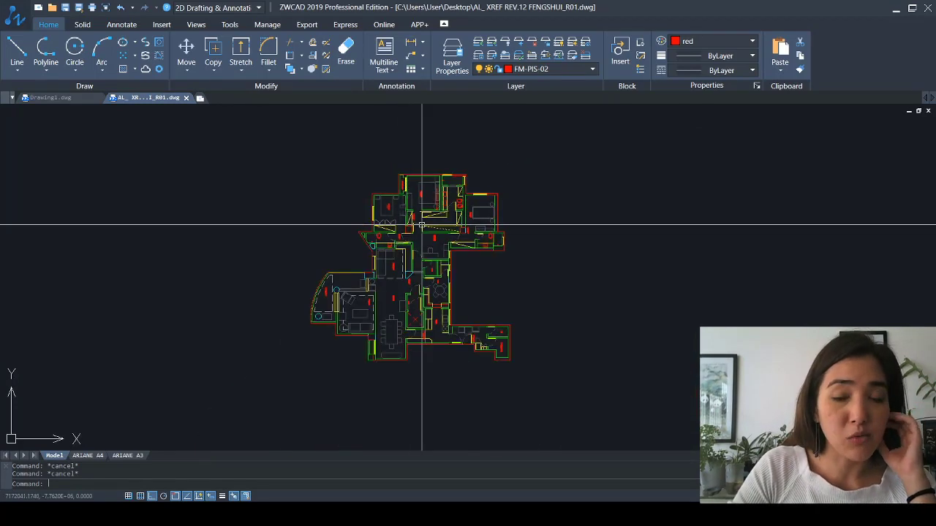
{"action": "scroll", "coordinate": [298, 348], "scroll_direction": "up", "scroll_amount": 5}
{"action": "scroll", "coordinate": [255, 292], "scroll_direction": "down", "scroll_amount": 3}
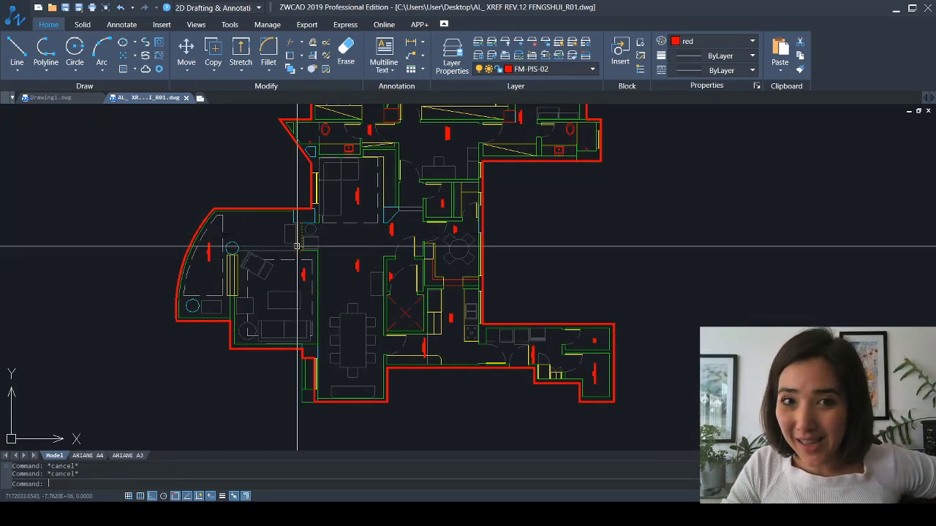
{"action": "scroll", "coordinate": [214, 275], "scroll_direction": "up", "scroll_amount": 1}
{"action": "scroll", "coordinate": [214, 275], "scroll_direction": "up", "scroll_amount": 2}
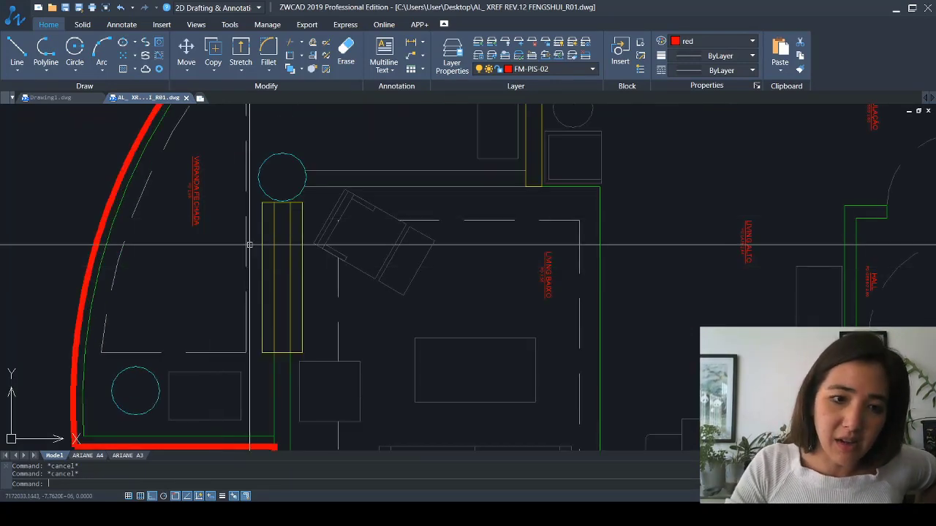
{"action": "scroll", "coordinate": [248, 213], "scroll_direction": "down", "scroll_amount": 4}
{"action": "middle_click_drag", "start_coordinate": [362, 261], "coordinate": [328, 370]}
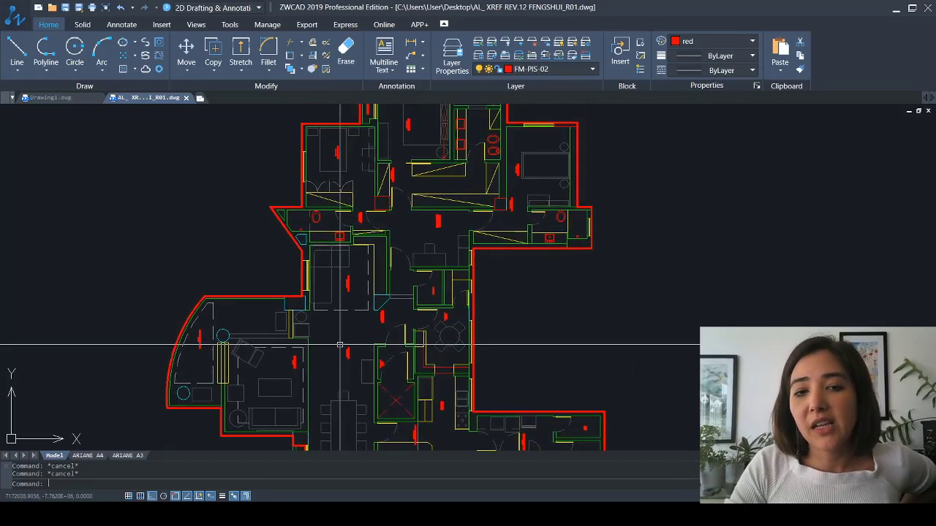
{"action": "scroll", "coordinate": [340, 313], "scroll_direction": "down", "scroll_amount": 2}
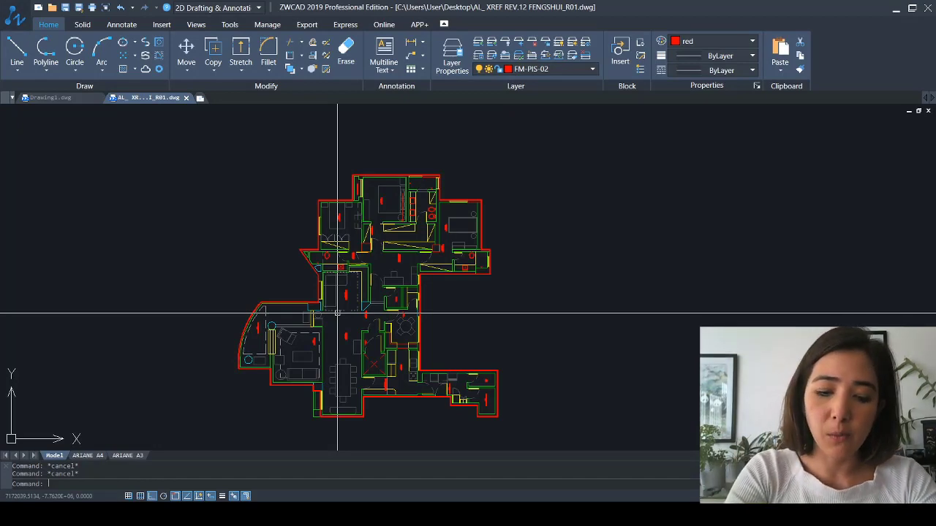
Trace a closed polyline around the hall and the adjoining shaft marked with an X
{"action": "key", "text": "Return"}
{"action": "key", "text": "Escape"}
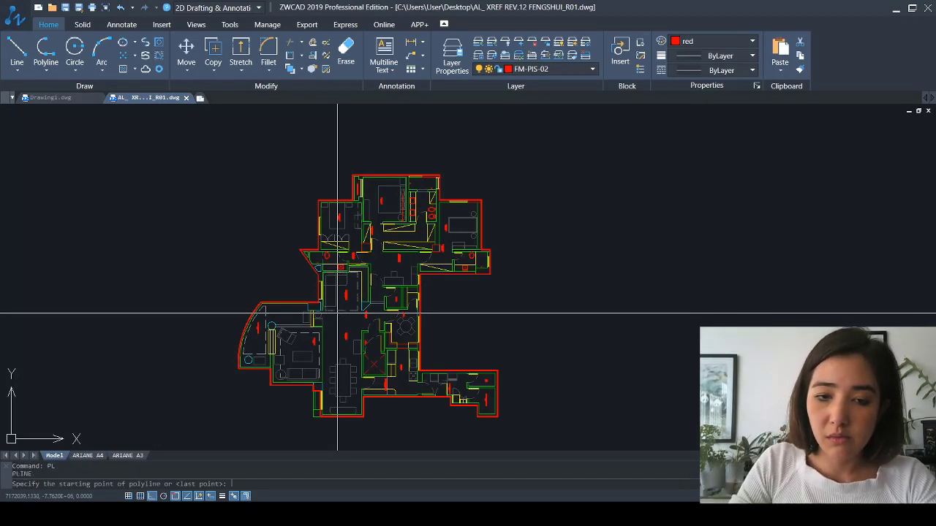
{"action": "scroll", "coordinate": [339, 321], "scroll_direction": "up", "scroll_amount": 6}
{"action": "left_click", "coordinate": [342, 359]}
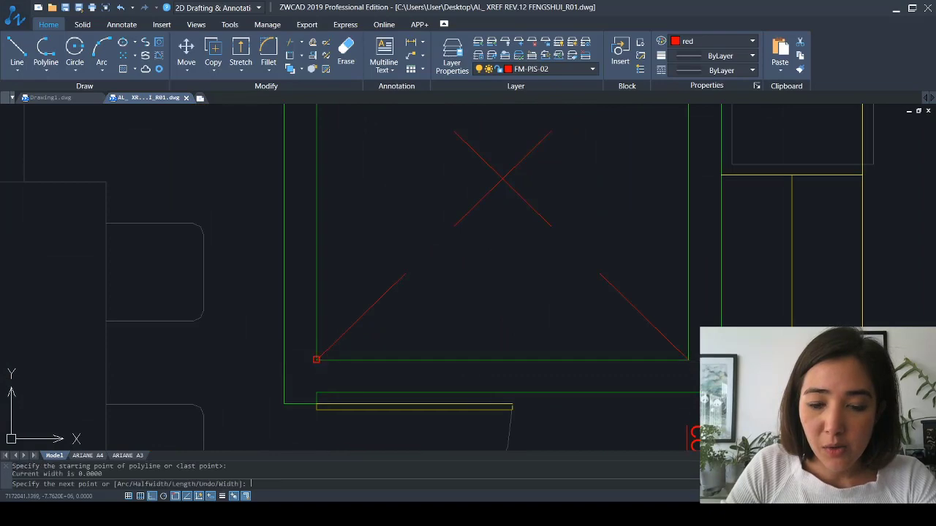
{"action": "scroll", "coordinate": [342, 358], "scroll_direction": "down", "scroll_amount": 3}
{"action": "scroll", "coordinate": [314, 205], "scroll_direction": "up", "scroll_amount": 3}
{"action": "left_click", "coordinate": [334, 188]}
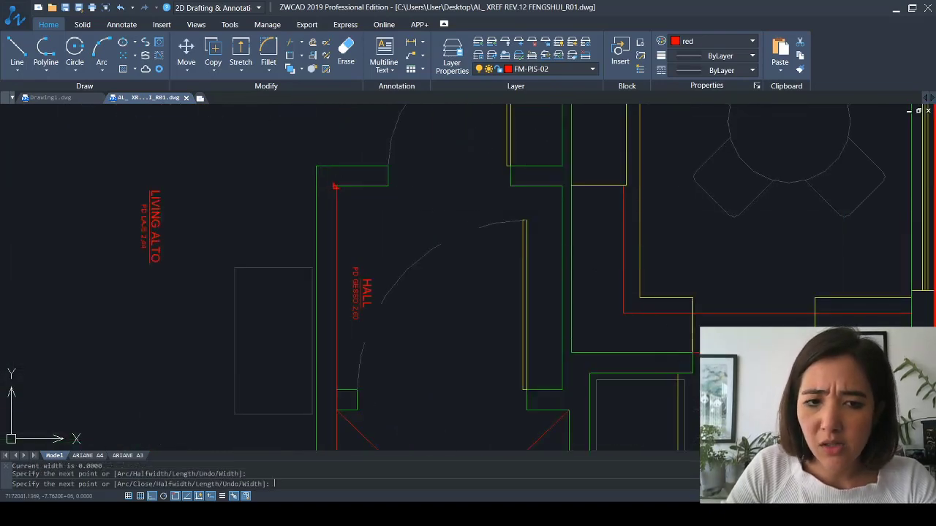
{"action": "left_click", "coordinate": [562, 182]}
{"action": "scroll", "coordinate": [558, 270], "scroll_direction": "down", "scroll_amount": 2}
{"action": "middle_click_drag", "start_coordinate": [558, 372], "coordinate": [551, 172]}
{"action": "scroll", "coordinate": [551, 174], "scroll_direction": "up", "scroll_amount": 2}
{"action": "scroll", "coordinate": [554, 156], "scroll_direction": "up", "scroll_amount": 1}
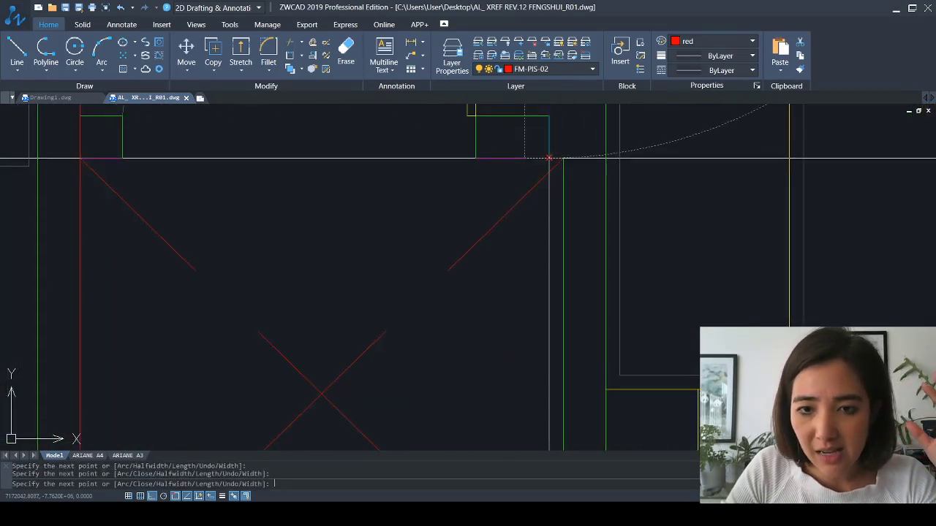
{"action": "scroll", "coordinate": [553, 157], "scroll_direction": "down", "scroll_amount": 2}
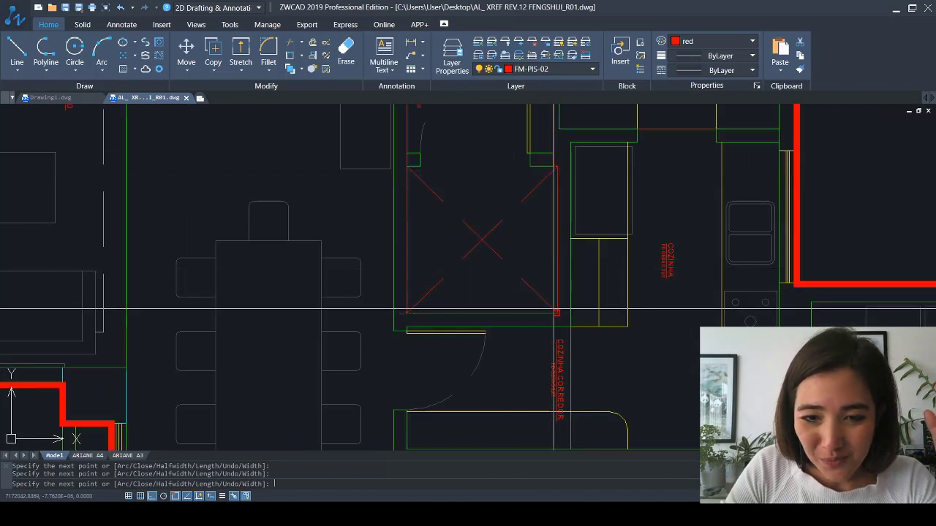
{"action": "type", "text": "c"}
{"action": "key", "text": "Return"}
{"action": "key", "text": "Escape"}
Match the properties of the thick exterior outline onto the closed polyline around the hall and shaft
{"action": "type", "text": "ma"}
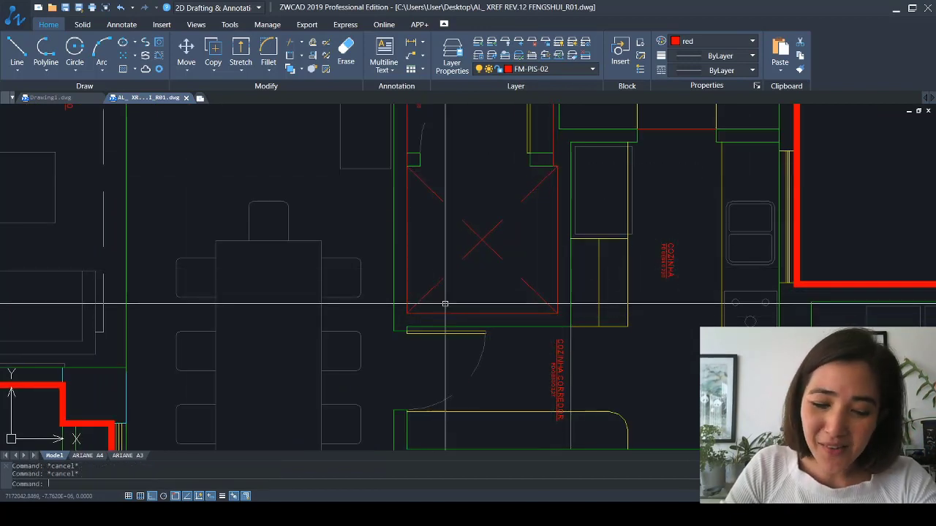
{"action": "key", "text": "Return"}
{"action": "left_click", "coordinate": [792, 116]}
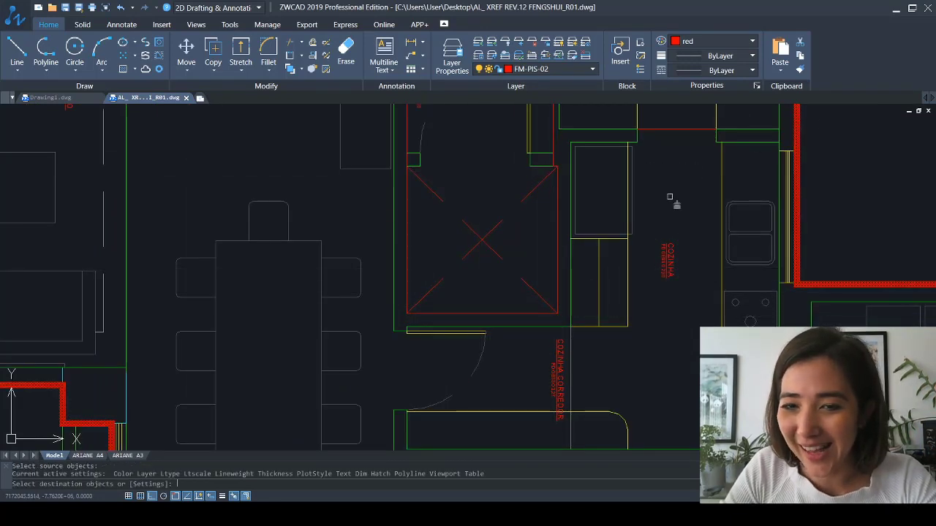
{"action": "left_click", "coordinate": [560, 247]}
{"action": "scroll", "coordinate": [491, 211], "scroll_direction": "down", "scroll_amount": 3}
{"action": "key", "text": "Escape"}
{"action": "scroll", "coordinate": [484, 293], "scroll_direction": "down", "scroll_amount": 2}
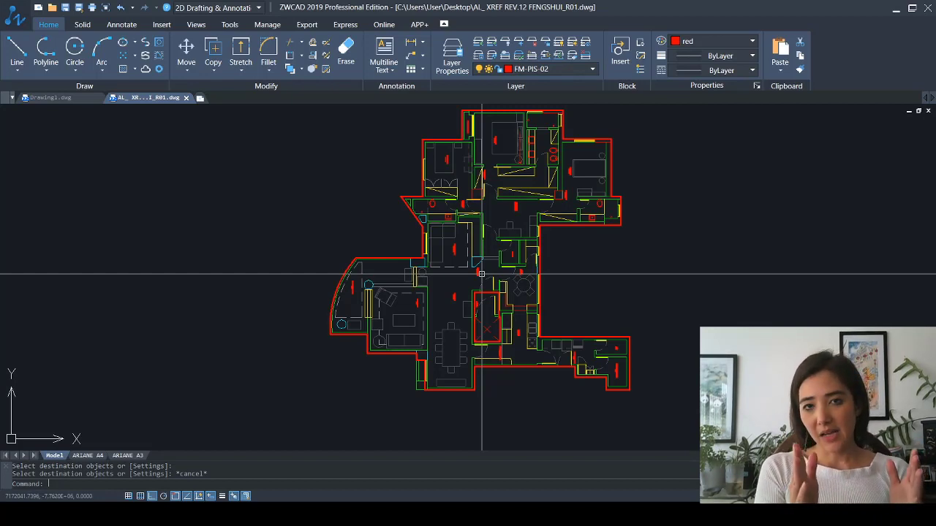
Draw a thin upright rectangle in the empty area beside the outlined apartment as a sample floor shape
{"action": "type", "text": "rec"}
{"action": "key", "text": "Return"}
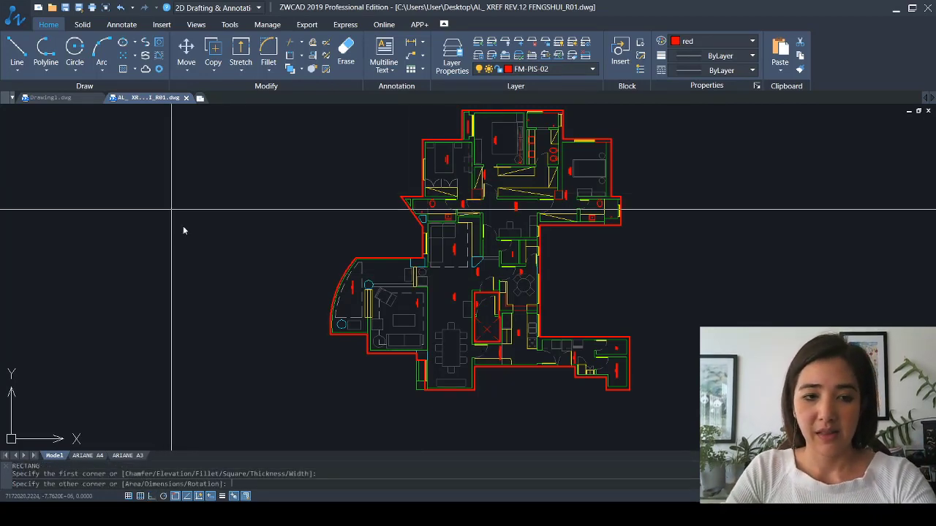
{"action": "left_click", "coordinate": [164, 192]}
{"action": "left_click", "coordinate": [272, 330]}
{"action": "type", "text": "l"}
{"action": "key", "text": "Return"}
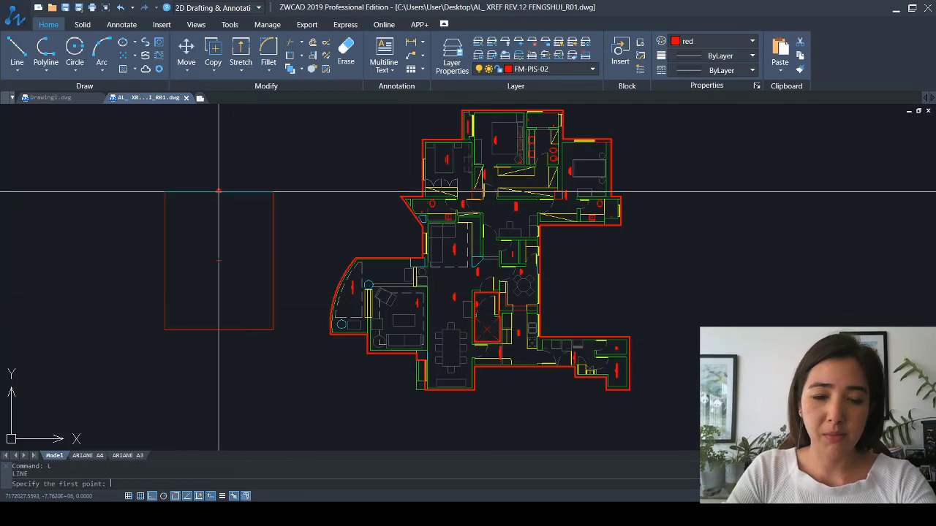
{"action": "key", "text": "Escape"}
{"action": "key", "text": "Escape"}
Draw a small protrusion with a polyline on the sample rectangle's upper edge, starting from its upper-left corner and covering about a third of the edge
{"action": "scroll", "coordinate": [217, 194], "scroll_direction": "up", "scroll_amount": 1}
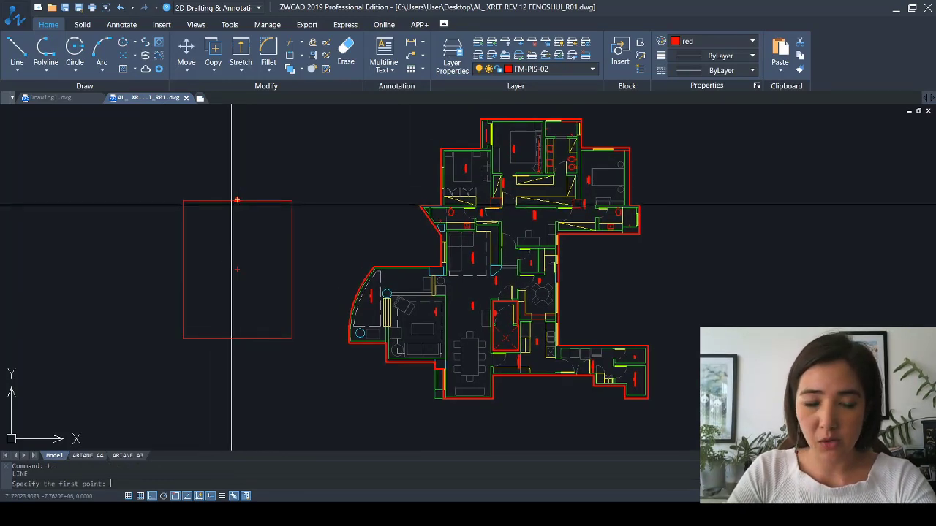
{"action": "scroll", "coordinate": [188, 179], "scroll_direction": "up", "scroll_amount": 2}
{"action": "scroll", "coordinate": [395, 205], "scroll_direction": "down", "scroll_amount": 2}
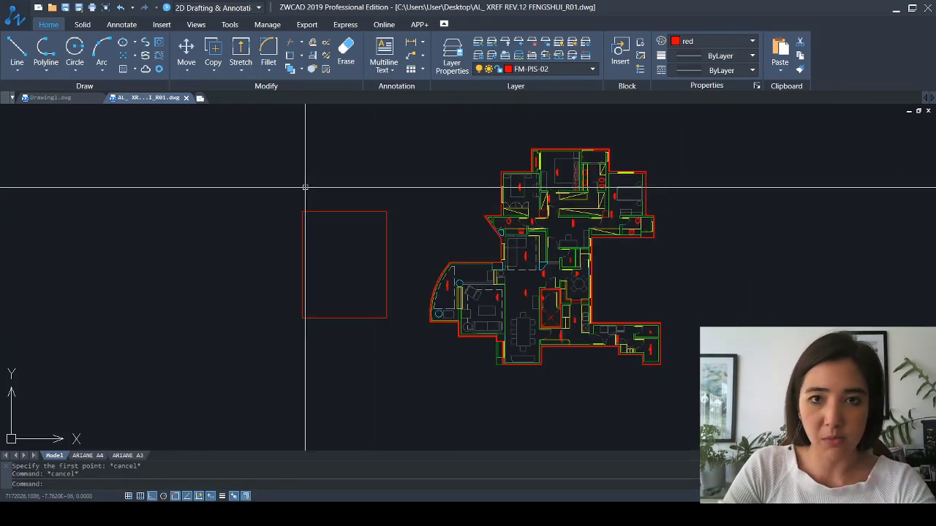
{"action": "scroll", "coordinate": [336, 219], "scroll_direction": "up", "scroll_amount": 4}
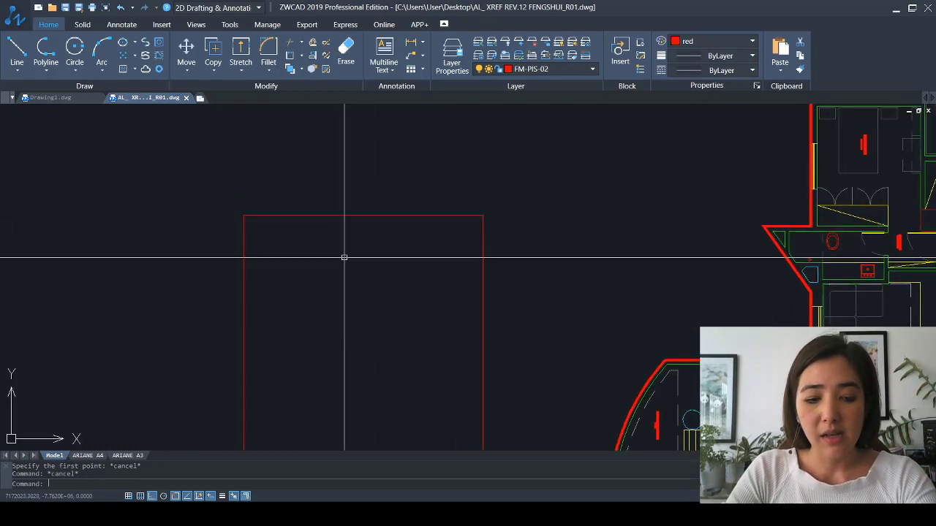
{"action": "key", "text": "Escape"}
{"action": "type", "text": "pl"}
{"action": "key", "text": "Return"}
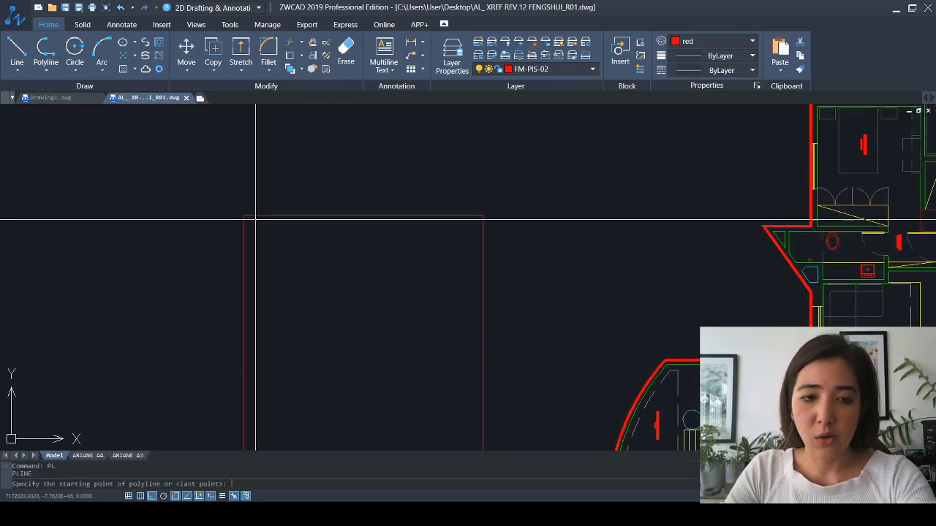
{"action": "left_click", "coordinate": [243, 215]}
{"action": "left_click", "coordinate": [243, 169]}
{"action": "left_click", "coordinate": [320, 168]}
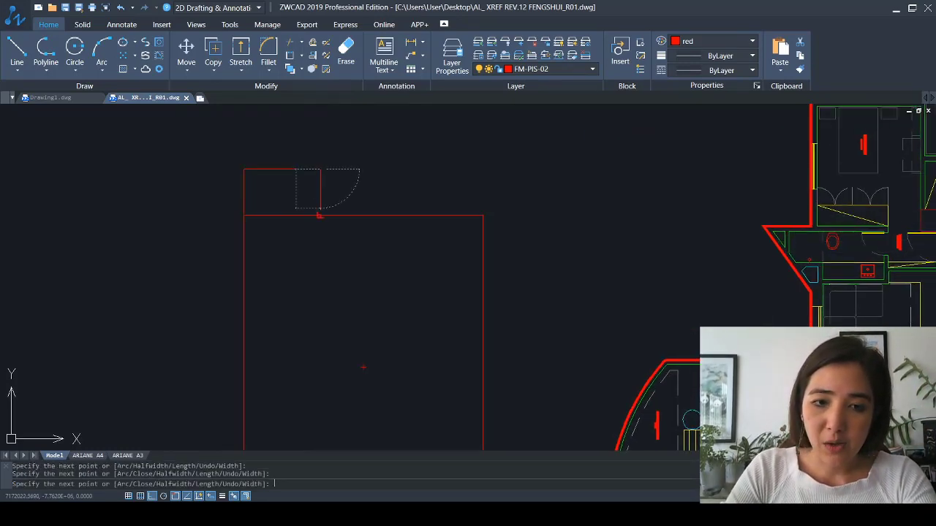
{"action": "left_click", "coordinate": [320, 215]}
{"action": "key", "text": "Escape"}
Place a vertical construction line through the midpoint of the sample rectangle's upper edge
{"action": "type", "text": "xl"}
{"action": "key", "text": "Return"}
{"action": "type", "text": "v"}
{"action": "key", "text": "Return"}
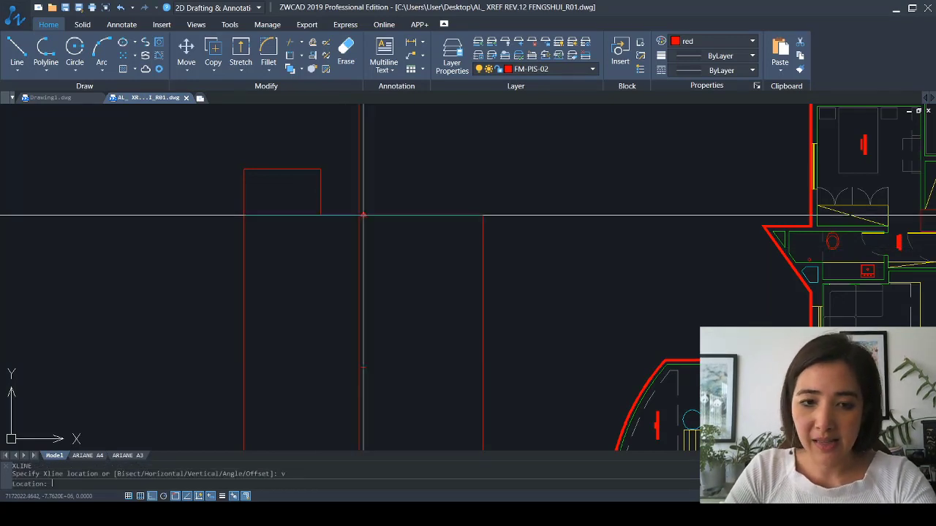
{"action": "left_click", "coordinate": [362, 213]}
{"action": "key", "text": "Escape"}
{"action": "scroll", "coordinate": [378, 176], "scroll_direction": "down", "scroll_amount": 5}
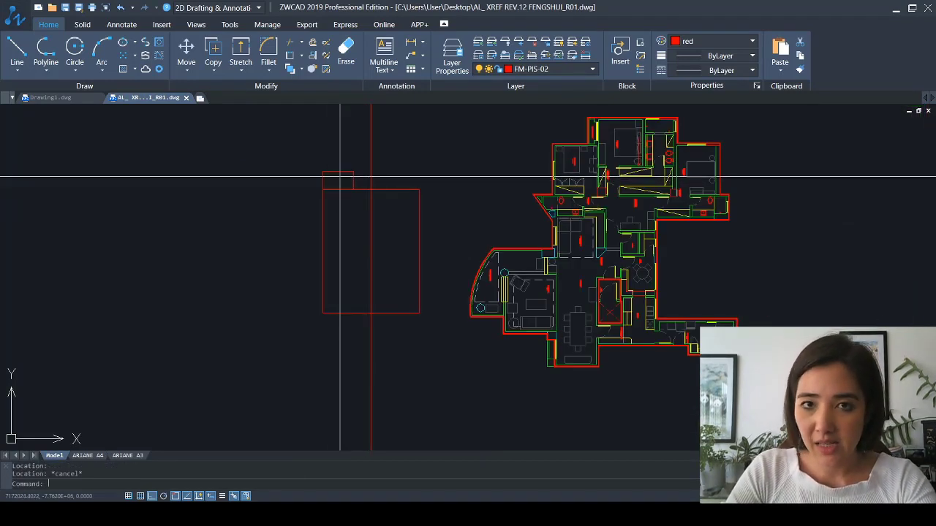
{"action": "key", "text": "Escape"}
{"action": "key", "text": "Escape"}
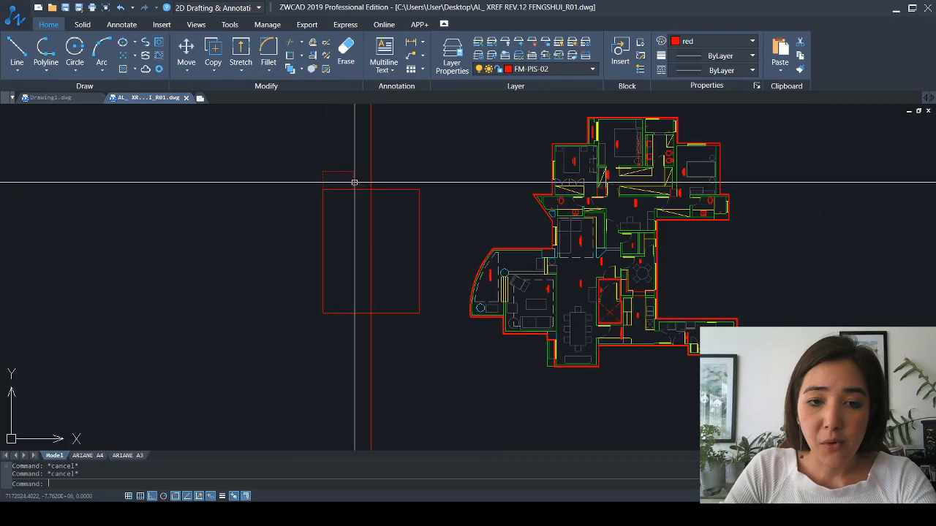
Stretch the protrusion's right side horizontally so that it extends past the vertical construction line
{"action": "type", "text": "s"}
{"action": "key", "text": "Return"}
{"action": "left_click", "coordinate": [365, 208]}
{"action": "left_click", "coordinate": [350, 168]}
{"action": "key", "text": "Return"}
{"action": "left_click", "coordinate": [269, 146]}
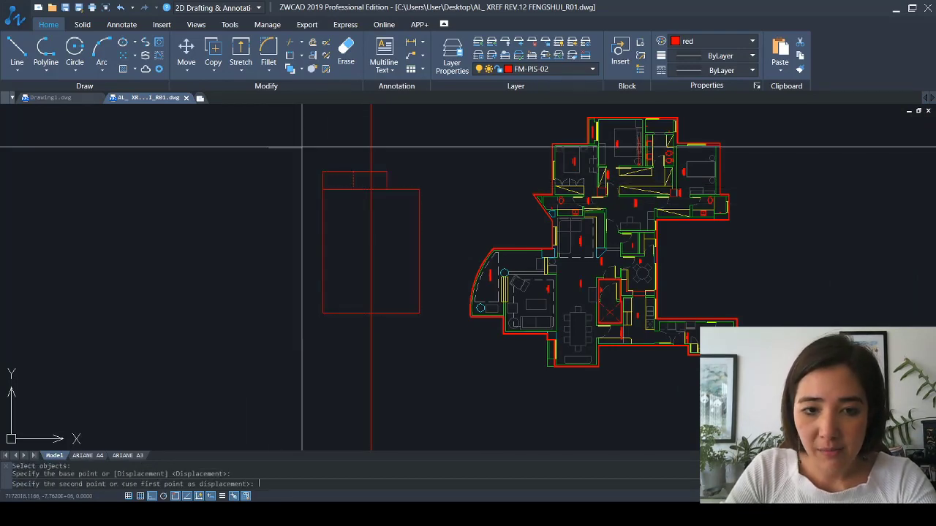
{"action": "left_click", "coordinate": [300, 147]}
{"action": "key", "text": "Escape"}
Examine the sample rectangle, comparing the protrusion's width with the half marked by the construction line
{"action": "scroll", "coordinate": [428, 197], "scroll_direction": "up", "scroll_amount": 3}
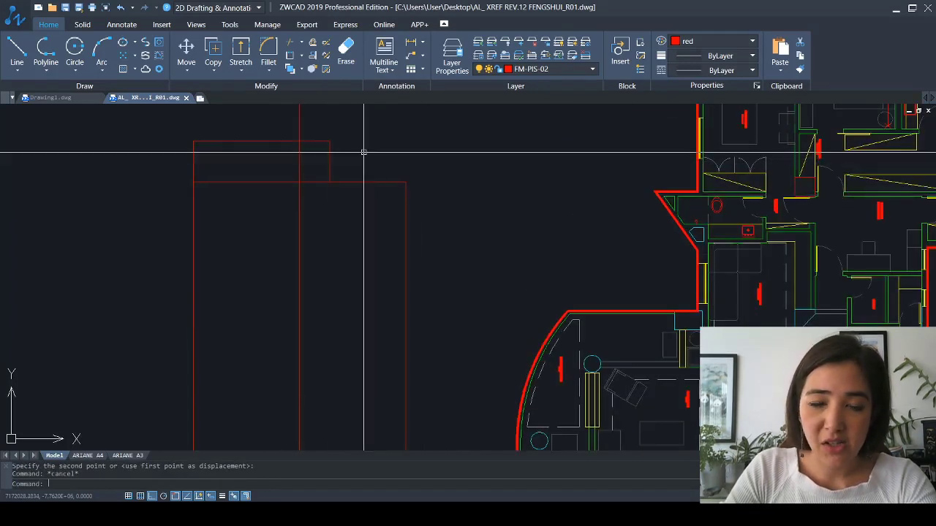
{"action": "scroll", "coordinate": [357, 172], "scroll_direction": "down", "scroll_amount": 4}
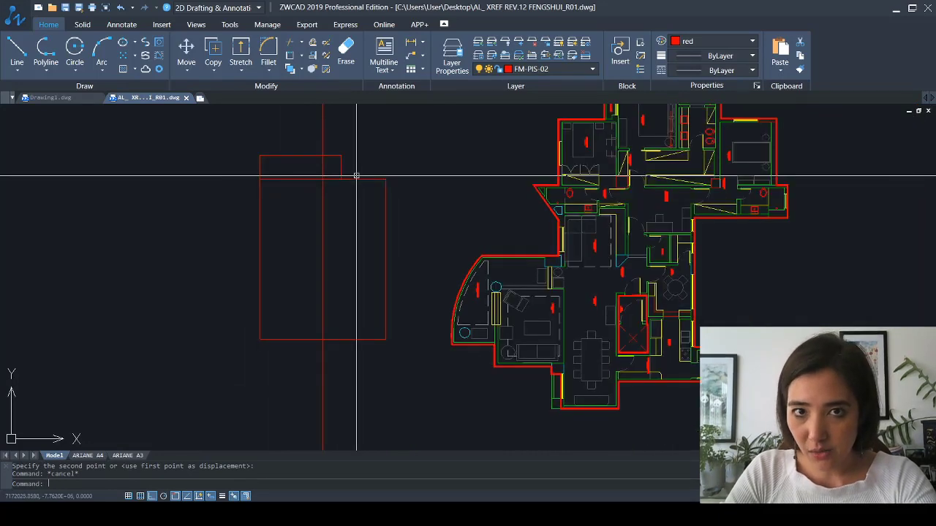
{"action": "scroll", "coordinate": [357, 175], "scroll_direction": "down", "scroll_amount": 1}
{"action": "middle_click_drag", "start_coordinate": [357, 175], "coordinate": [355, 251]}
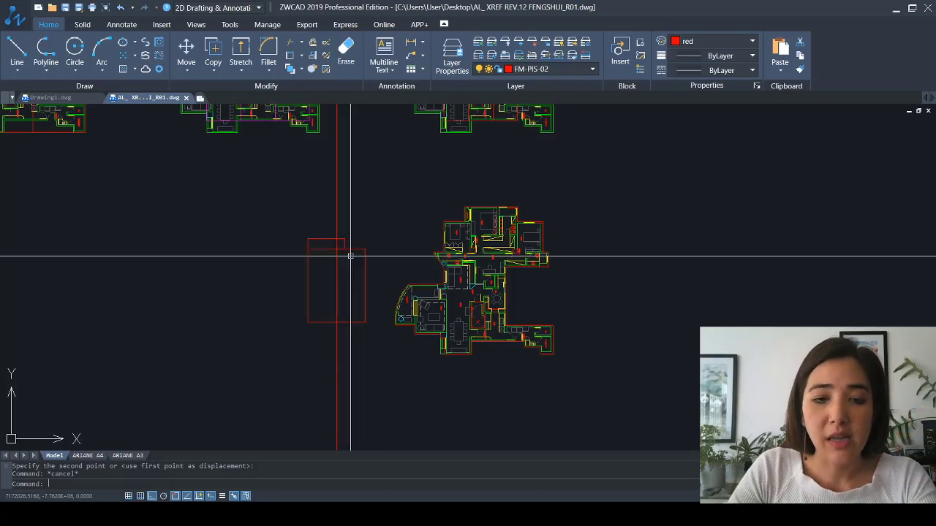
{"action": "scroll", "coordinate": [357, 253], "scroll_direction": "up", "scroll_amount": 5}
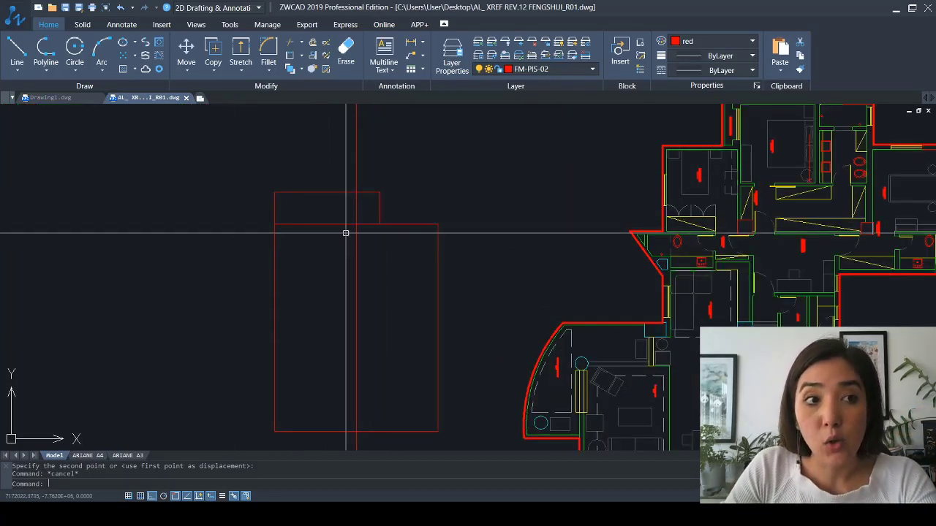
{"action": "scroll", "coordinate": [378, 185], "scroll_direction": "down", "scroll_amount": 3}
{"action": "scroll", "coordinate": [378, 185], "scroll_direction": "down", "scroll_amount": 1}
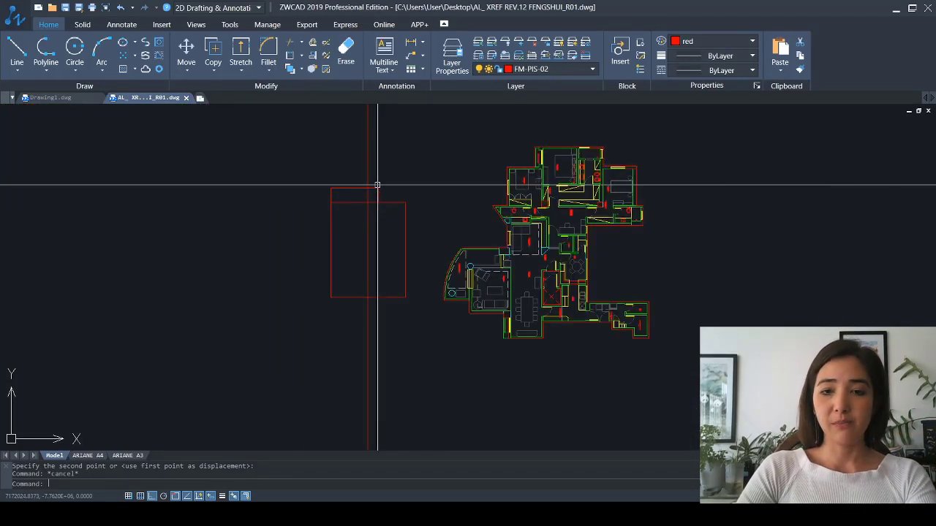
{"action": "scroll", "coordinate": [584, 297], "scroll_direction": "up", "scroll_amount": 1}
Examine the outlined apartment's protruding and missing areas, and compare them with the gridded plan copies above it
{"action": "middle_click_drag", "start_coordinate": [583, 283], "coordinate": [477, 331]}
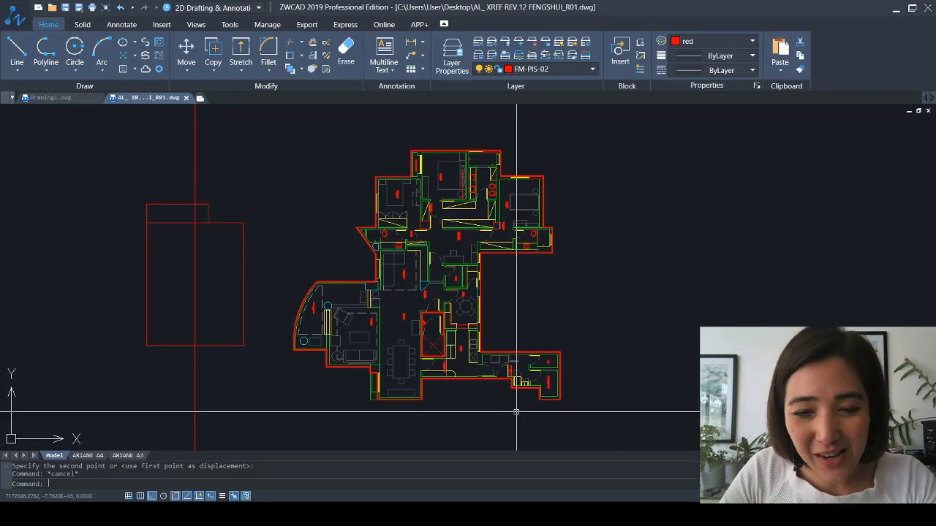
{"action": "scroll", "coordinate": [464, 388], "scroll_direction": "up", "scroll_amount": 5}
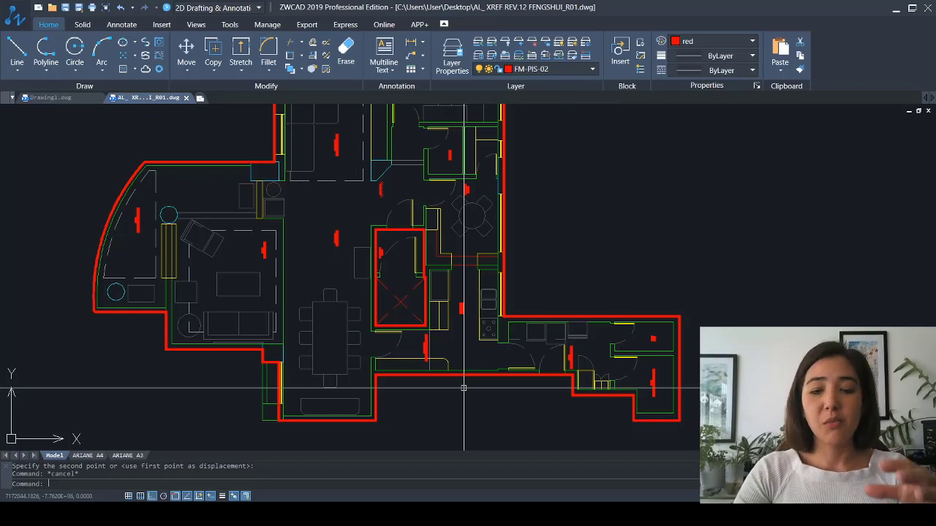
{"action": "scroll", "coordinate": [464, 388], "scroll_direction": "down", "scroll_amount": 3}
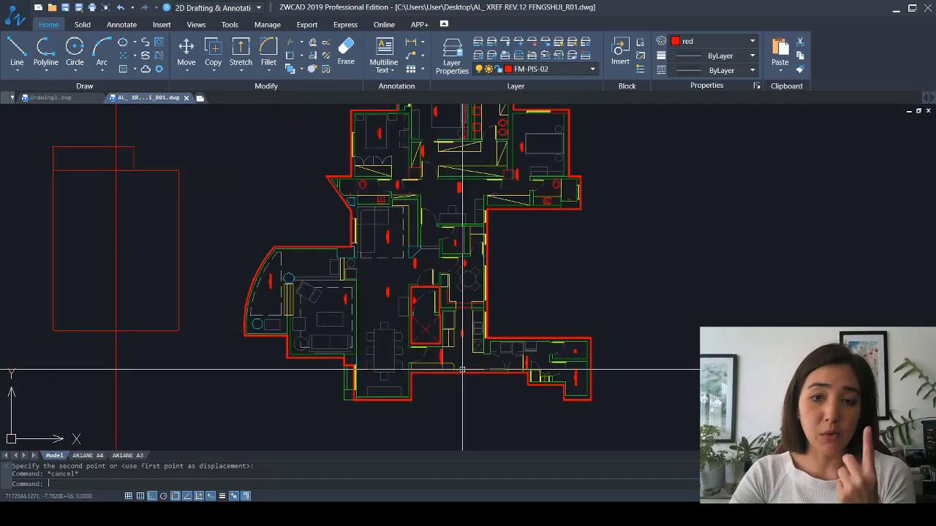
{"action": "scroll", "coordinate": [488, 310], "scroll_direction": "up", "scroll_amount": 1}
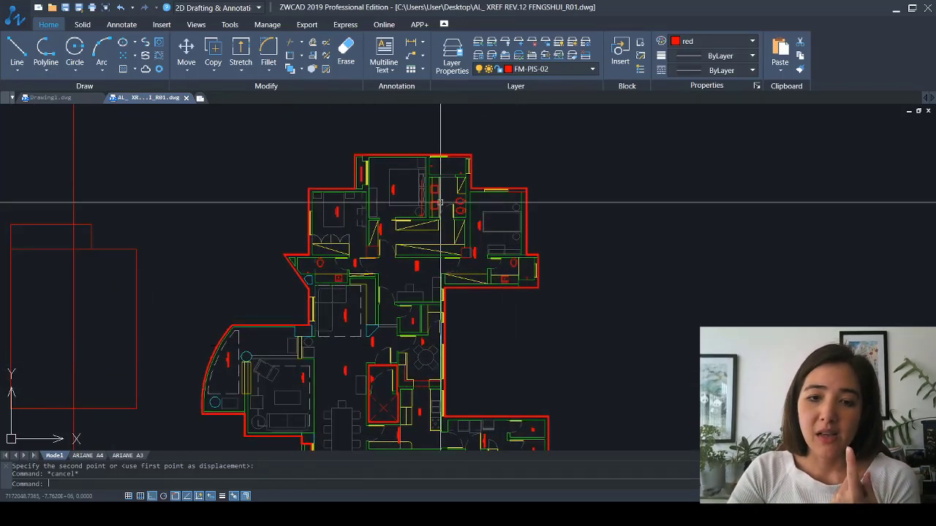
{"action": "scroll", "coordinate": [435, 226], "scroll_direction": "down", "scroll_amount": 3}
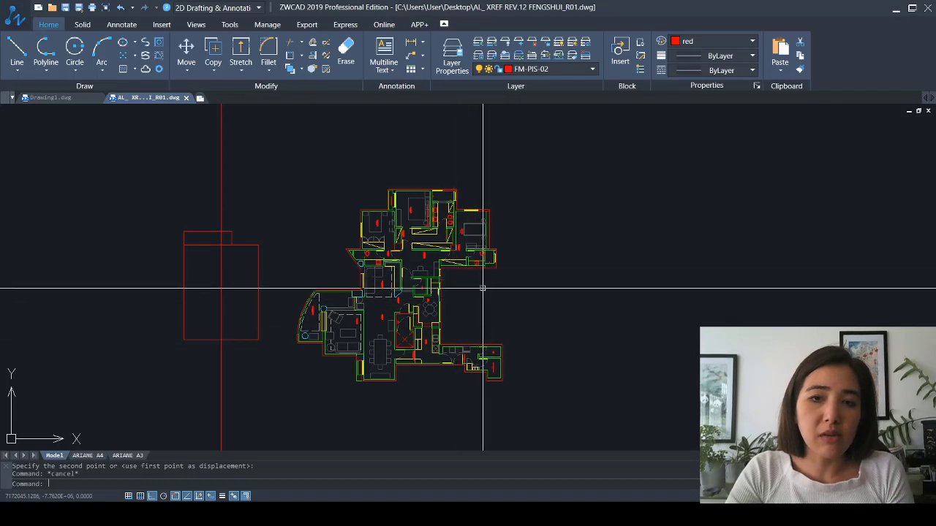
{"action": "scroll", "coordinate": [496, 299], "scroll_direction": "down", "scroll_amount": 5}
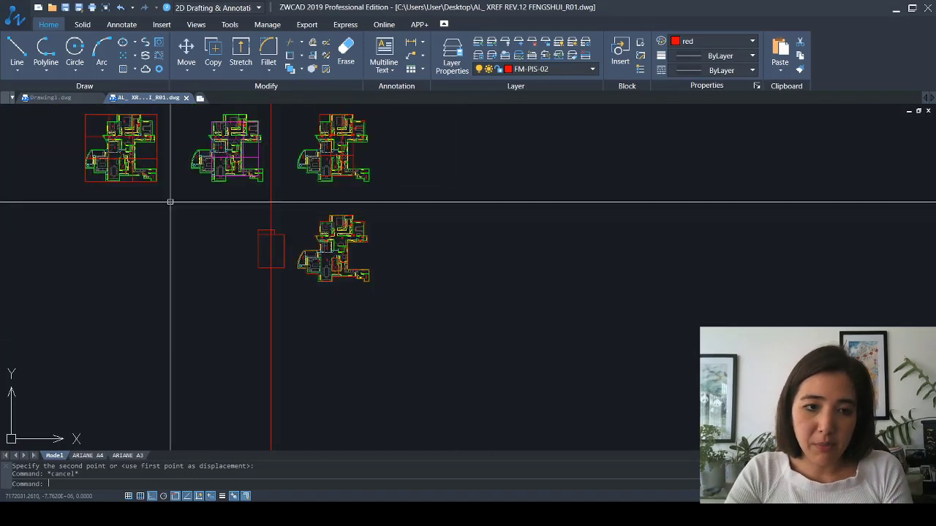
{"action": "scroll", "coordinate": [271, 293], "scroll_direction": "up", "scroll_amount": 6}
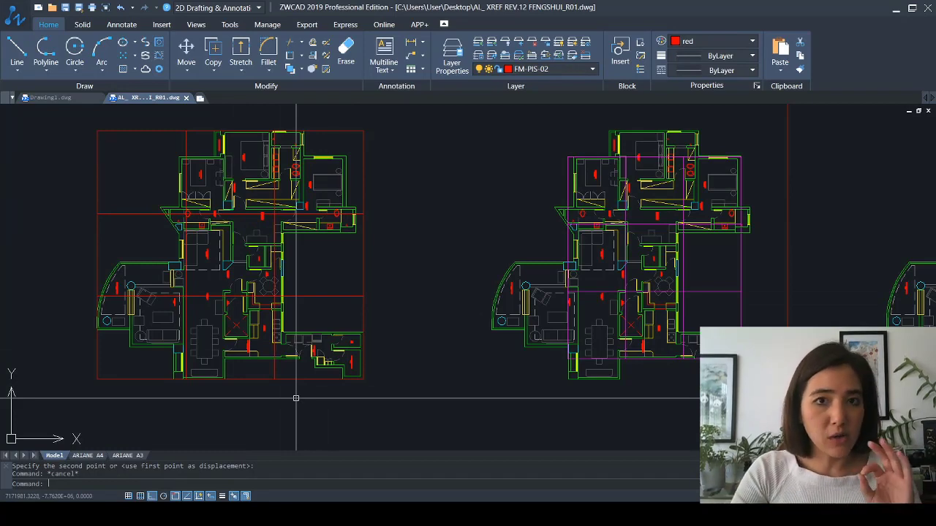
{"action": "scroll", "coordinate": [282, 345], "scroll_direction": "down", "scroll_amount": 2}
{"action": "middle_click_drag", "start_coordinate": [622, 335], "coordinate": [277, 294]}
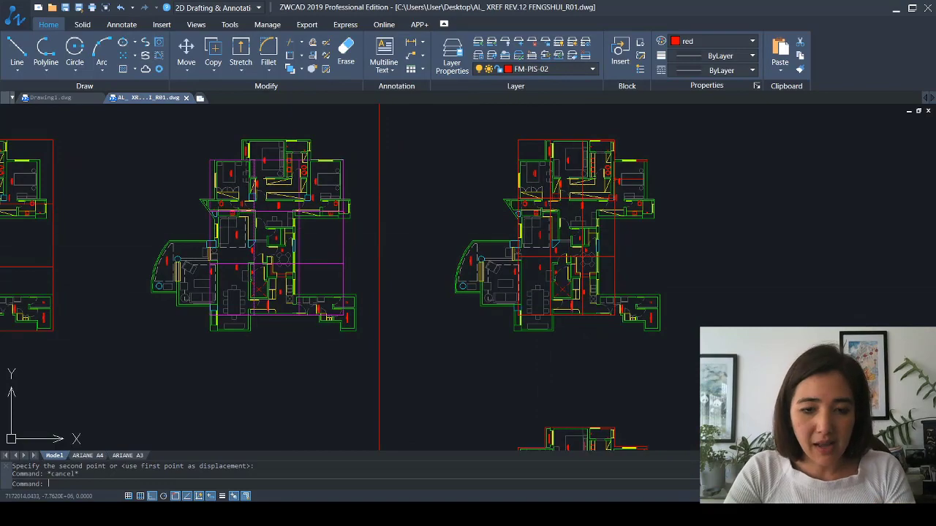
Erase the vertical construction line running through the sample rectangle and between the gridded plans
{"action": "middle_click_drag", "start_coordinate": [437, 344], "coordinate": [451, 259]}
{"action": "type", "text": "e"}
{"action": "key", "text": "Return"}
{"action": "left_click", "coordinate": [421, 289]}
{"action": "left_click", "coordinate": [367, 297]}
{"action": "key", "text": "Return"}
Examine how the magenta grid fits the middle plan copy, especially around the upper suites left outside it
{"action": "middle_click_drag", "start_coordinate": [366, 301], "coordinate": [364, 339]}
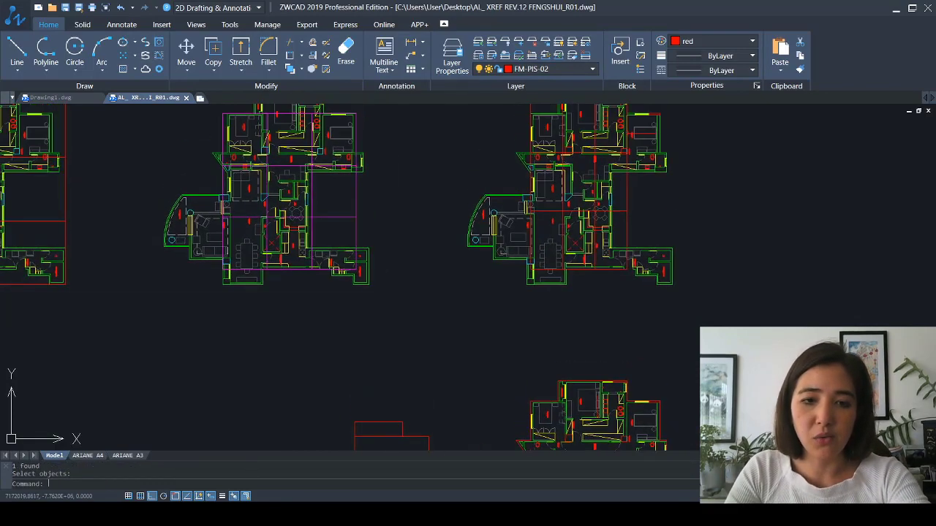
{"action": "scroll", "coordinate": [366, 333], "scroll_direction": "up", "scroll_amount": 2}
{"action": "mouse_move", "coordinate": [437, 180]}
{"action": "middle_mouse_down"}
{"action": "mouse_move", "coordinate": [429, 209]}
{"action": "mouse_move", "coordinate": [372, 283]}
{"action": "mouse_move", "coordinate": [365, 265]}
{"action": "mouse_move", "coordinate": [379, 262]}
{"action": "middle_mouse_up"}
{"action": "scroll", "coordinate": [372, 263], "scroll_direction": "down", "scroll_amount": 1}
{"action": "scroll", "coordinate": [374, 263], "scroll_direction": "up", "scroll_amount": 1}
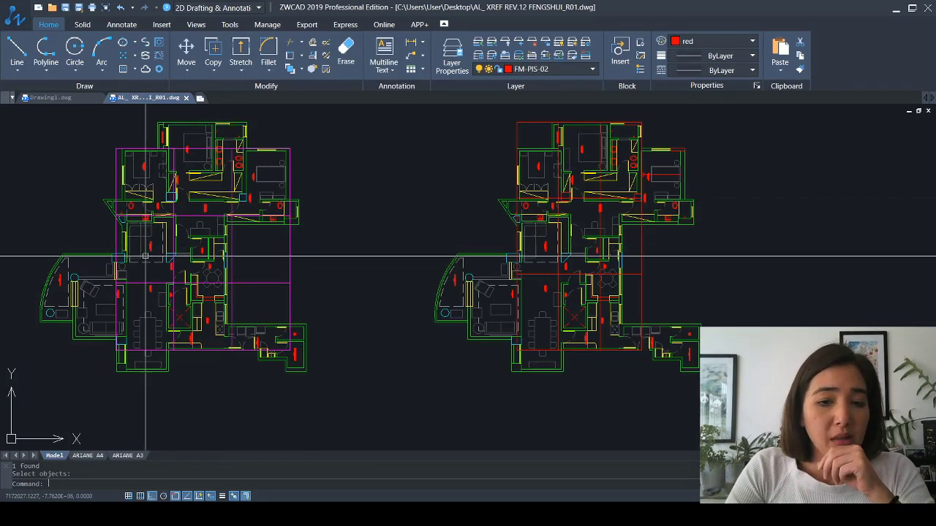
{"action": "scroll", "coordinate": [82, 313], "scroll_direction": "up", "scroll_amount": 3}
{"action": "scroll", "coordinate": [87, 290], "scroll_direction": "down", "scroll_amount": 3}
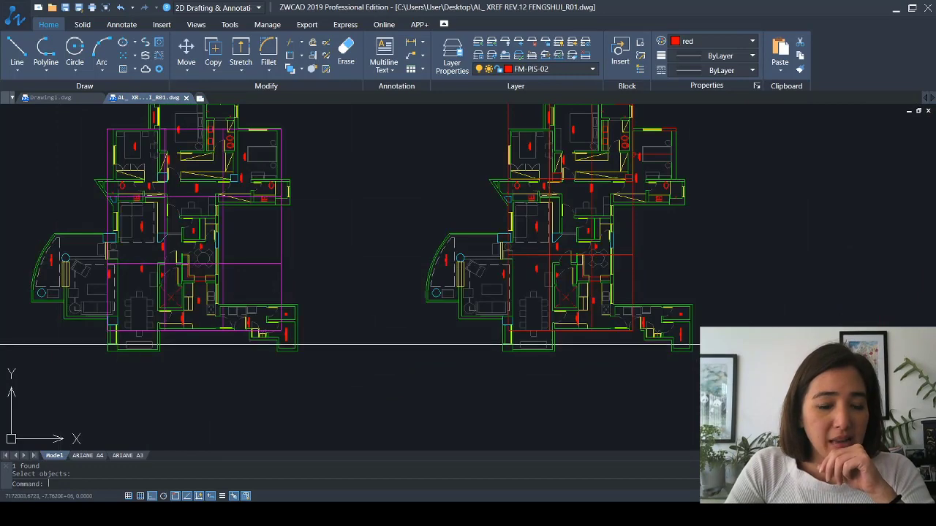
{"action": "middle_click_drag", "start_coordinate": [229, 190], "coordinate": [237, 244]}
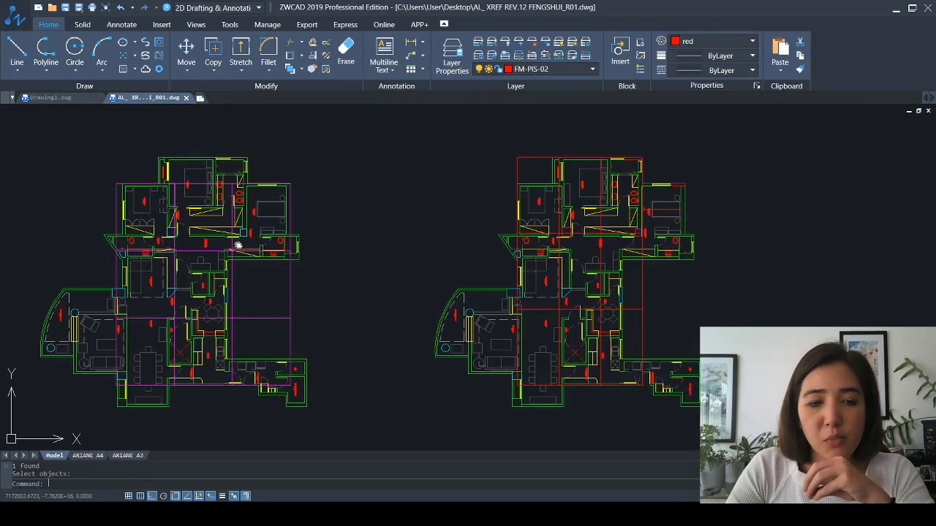
{"action": "scroll", "coordinate": [226, 209], "scroll_direction": "up", "scroll_amount": 3}
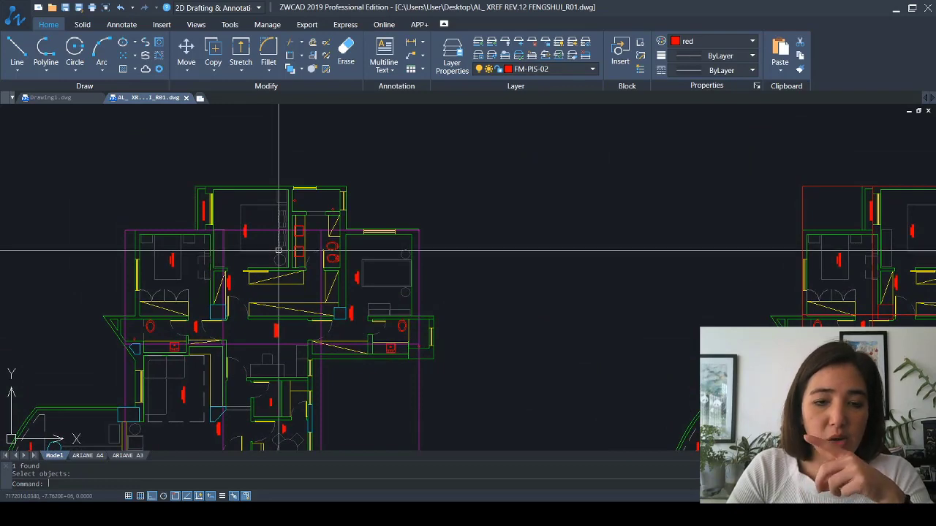
{"action": "scroll", "coordinate": [278, 253], "scroll_direction": "down", "scroll_amount": 3}
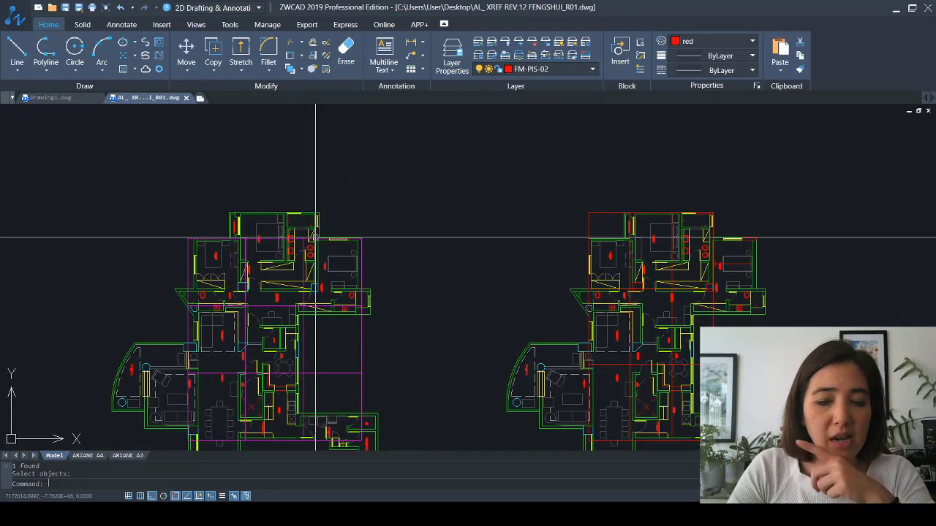
{"action": "scroll", "coordinate": [316, 237], "scroll_direction": "up", "scroll_amount": 6}
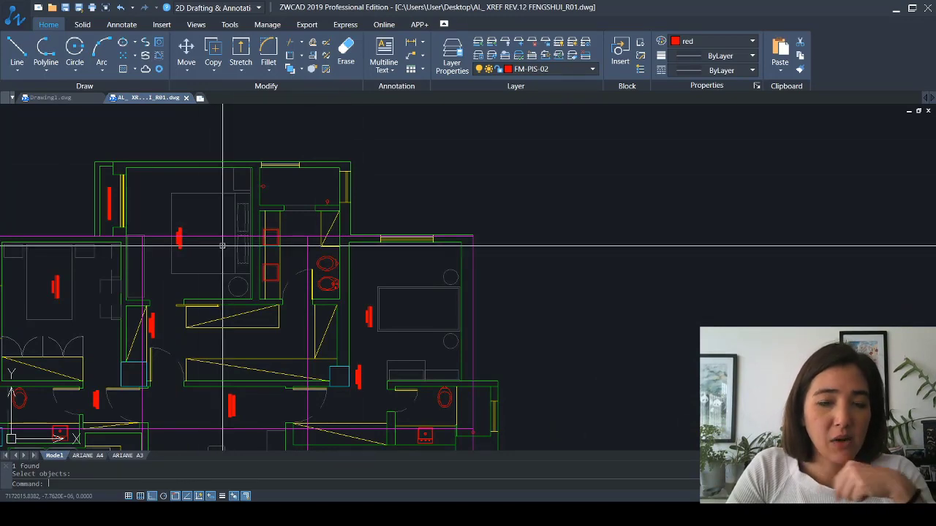
Examine the narrower red grid on the neighbouring plan copy, checking the upper suites, and compare it with the magenta version
{"action": "scroll", "coordinate": [228, 204], "scroll_direction": "down", "scroll_amount": 3}
{"action": "mouse_move", "coordinate": [739, 275]}
{"action": "middle_mouse_down"}
{"action": "mouse_move", "coordinate": [288, 255]}
{"action": "mouse_move", "coordinate": [261, 238]}
{"action": "middle_mouse_up"}
{"action": "scroll", "coordinate": [506, 221], "scroll_direction": "up", "scroll_amount": 2}
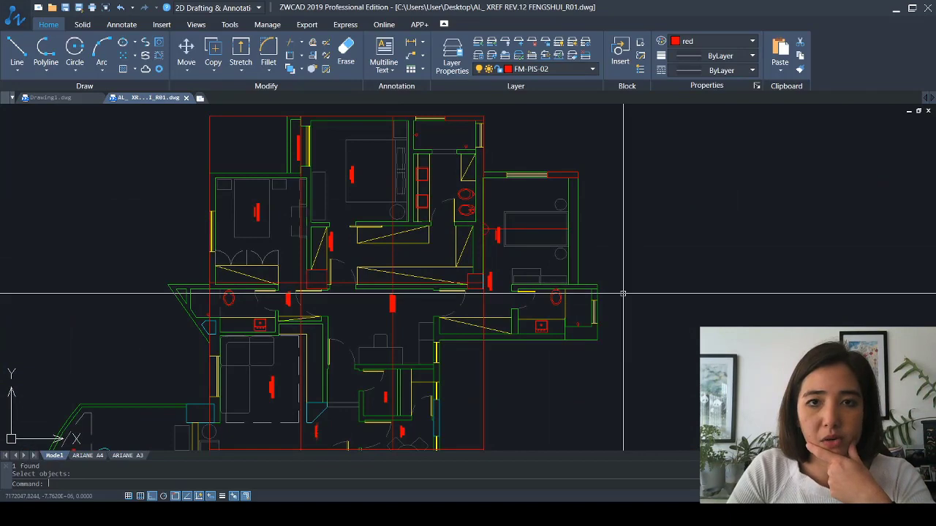
{"action": "scroll", "coordinate": [622, 293], "scroll_direction": "down", "scroll_amount": 2}
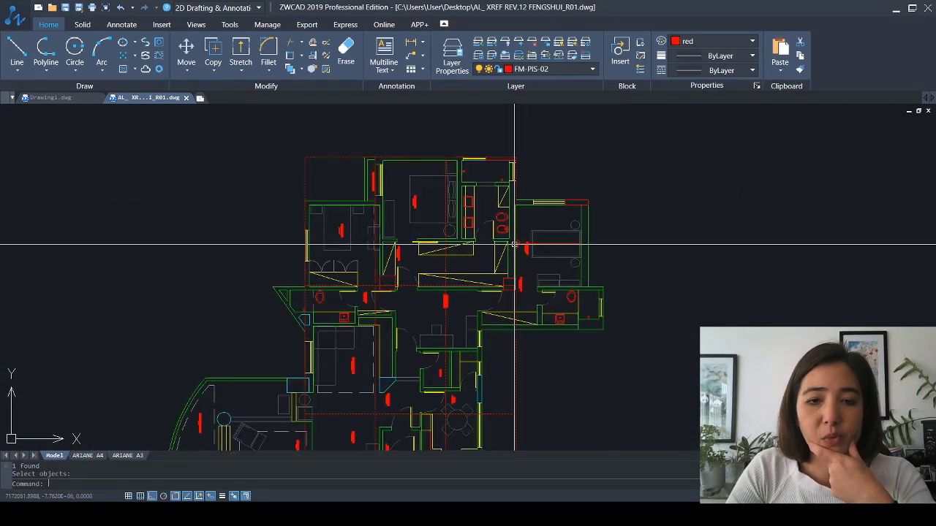
{"action": "scroll", "coordinate": [516, 246], "scroll_direction": "up", "scroll_amount": 1}
{"action": "scroll", "coordinate": [516, 229], "scroll_direction": "down", "scroll_amount": 3}
{"action": "scroll", "coordinate": [516, 234], "scroll_direction": "down", "scroll_amount": 2}
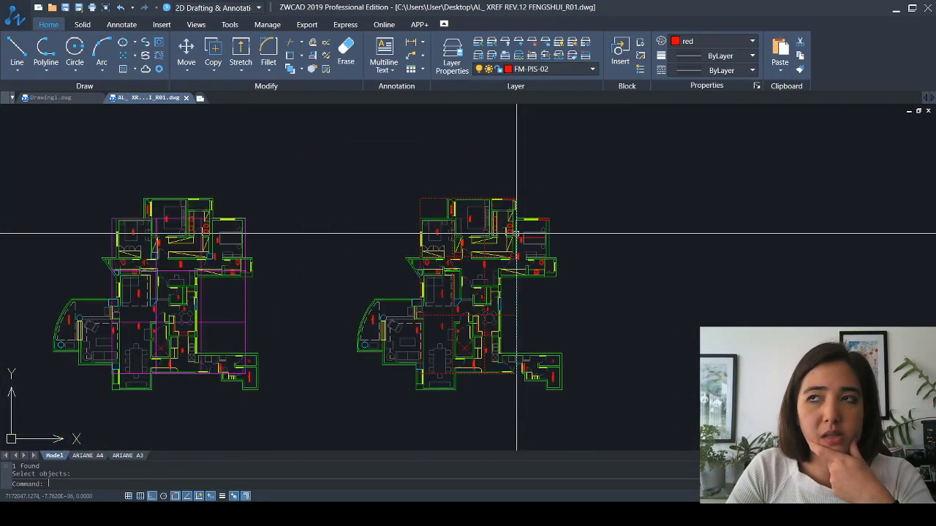
{"action": "middle_click_drag", "start_coordinate": [369, 280], "coordinate": [392, 256]}
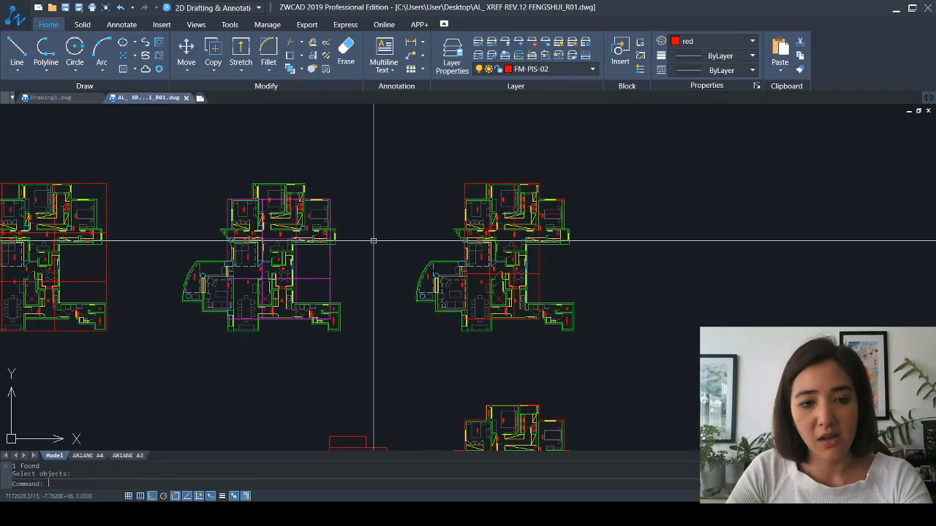
Compare the magenta and narrower red grids on the neighbouring plan copies, checking the upper suites, the empty upper corner and the eastern bedroom
{"action": "scroll", "coordinate": [372, 240], "scroll_direction": "up", "scroll_amount": 6}
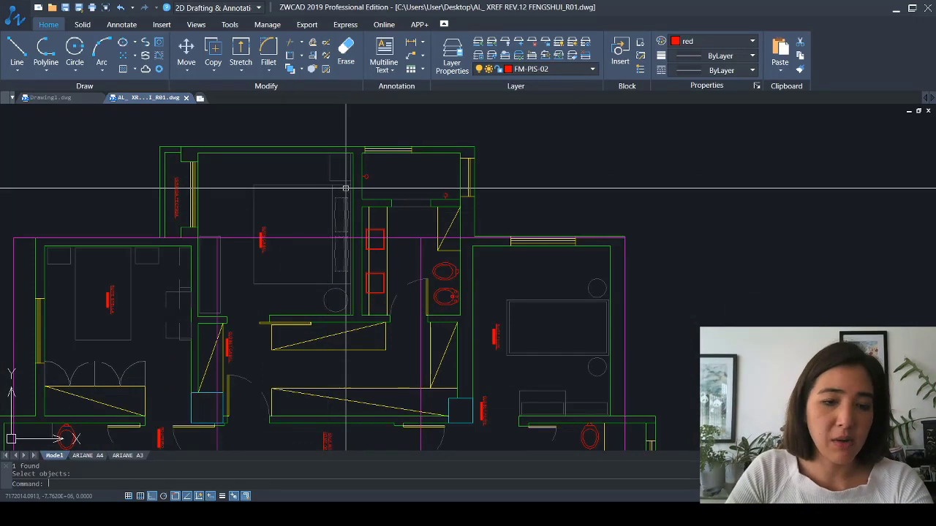
{"action": "scroll", "coordinate": [347, 206], "scroll_direction": "down", "scroll_amount": 2}
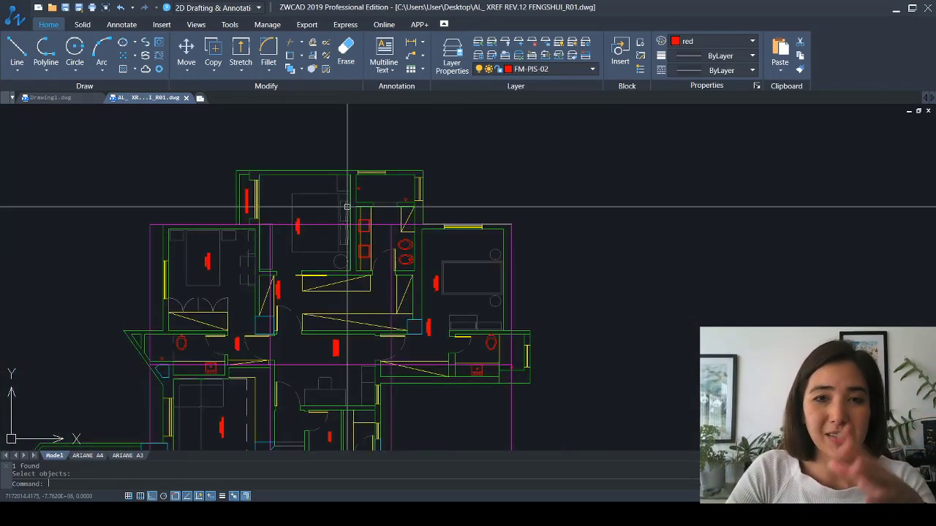
{"action": "scroll", "coordinate": [502, 259], "scroll_direction": "down", "scroll_amount": 5}
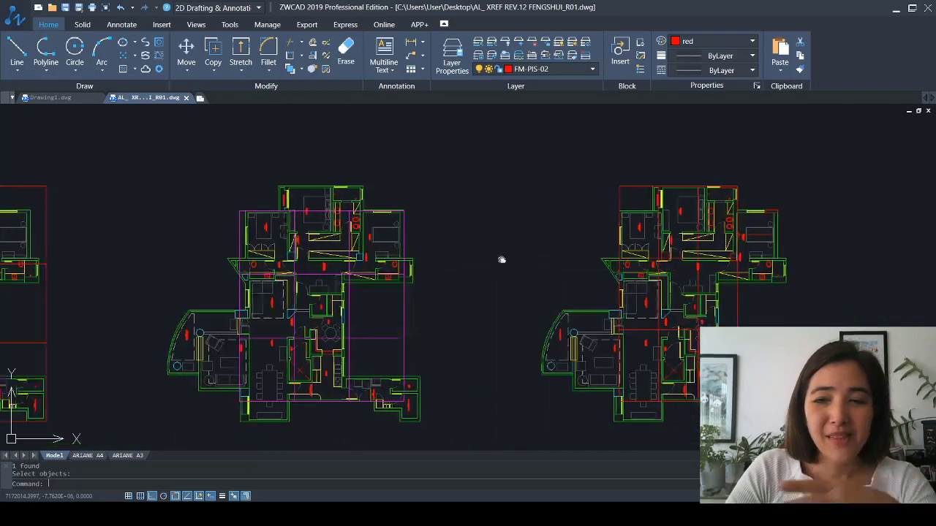
{"action": "scroll", "coordinate": [541, 226], "scroll_direction": "up", "scroll_amount": 7}
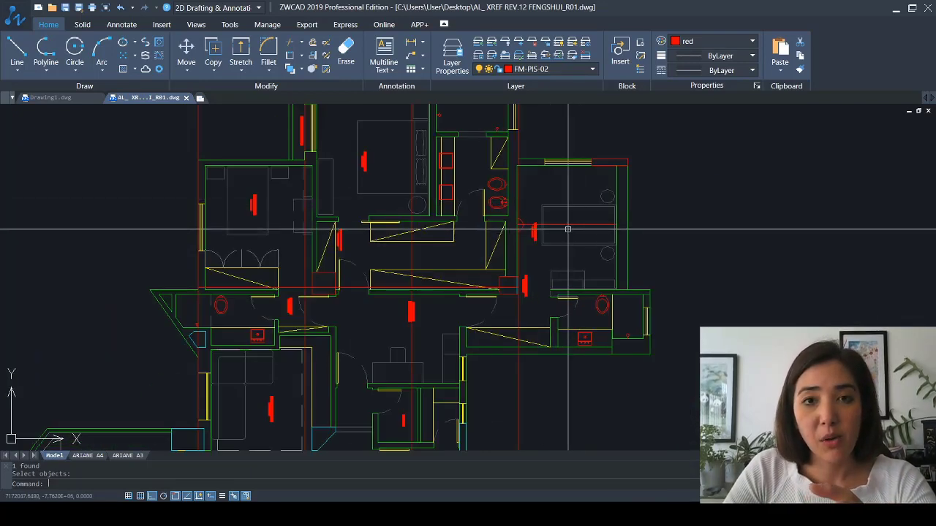
{"action": "scroll", "coordinate": [567, 231], "scroll_direction": "down", "scroll_amount": 3}
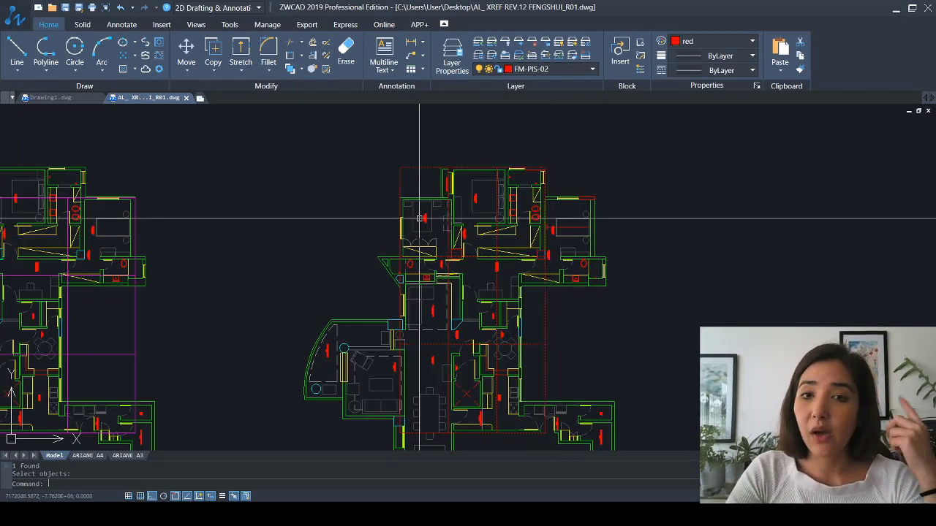
{"action": "middle_click_drag", "start_coordinate": [88, 268], "coordinate": [351, 196]}
{"action": "scroll", "coordinate": [343, 191], "scroll_direction": "up", "scroll_amount": 4}
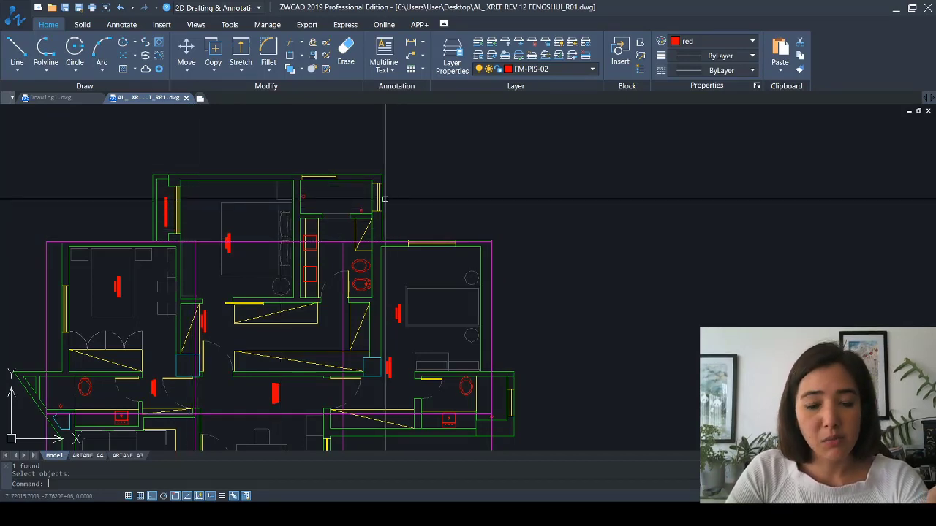
{"action": "scroll", "coordinate": [383, 204], "scroll_direction": "down", "scroll_amount": 4}
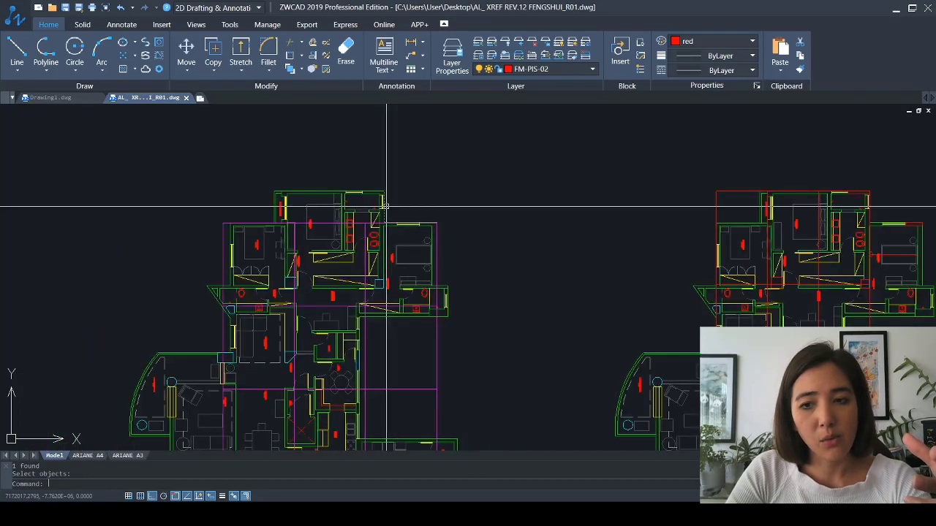
{"action": "middle_click_drag", "start_coordinate": [864, 203], "coordinate": [561, 168]}
{"action": "scroll", "coordinate": [562, 168], "scroll_direction": "up", "scroll_amount": 4}
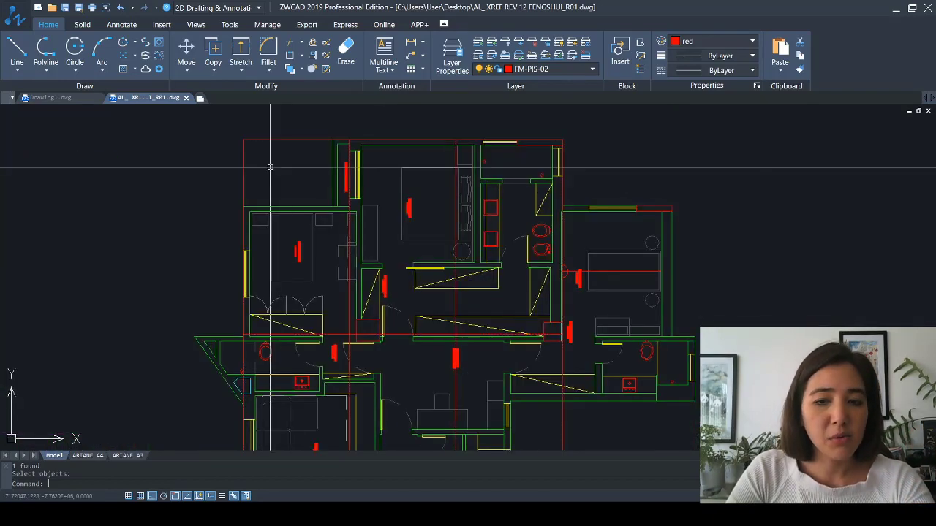
{"action": "scroll", "coordinate": [285, 220], "scroll_direction": "down", "scroll_amount": 4}
{"action": "middle_click_drag", "start_coordinate": [293, 219], "coordinate": [419, 252]}
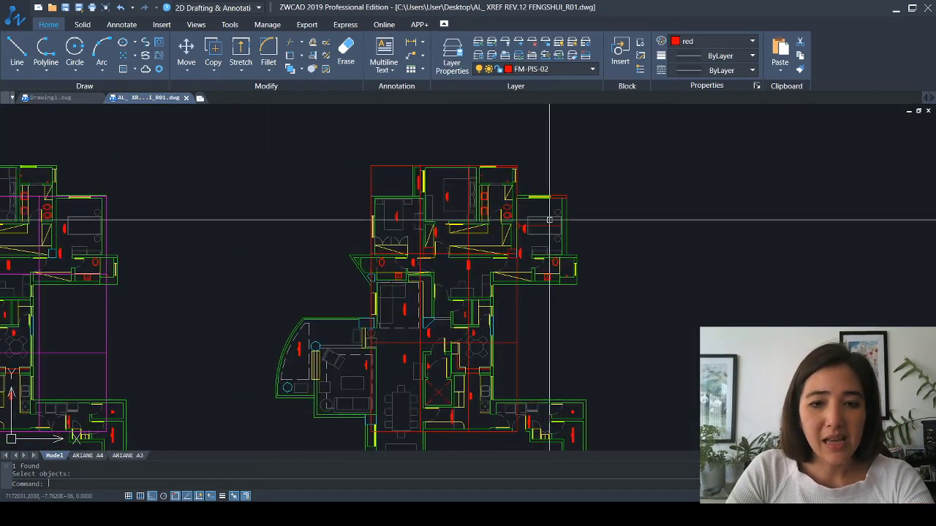
{"action": "middle_click_drag", "start_coordinate": [188, 336], "coordinate": [447, 293]}
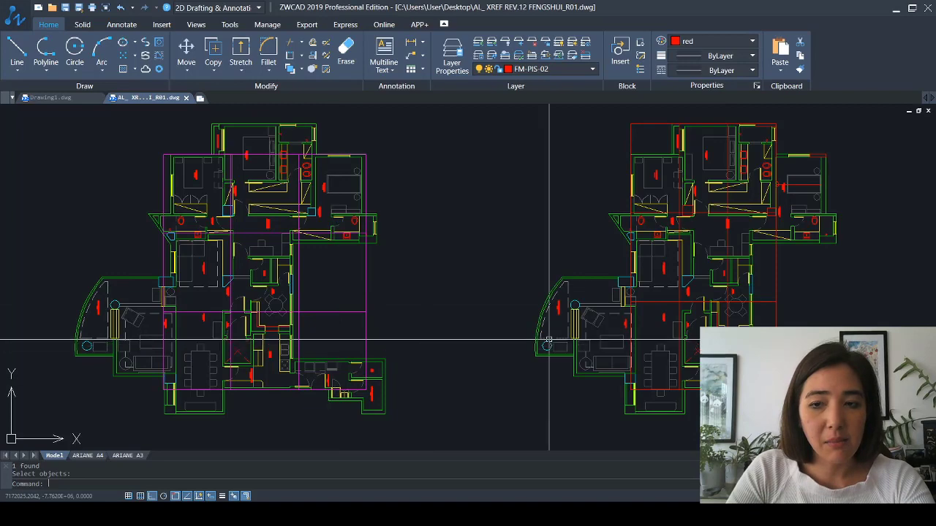
{"action": "middle_click_drag", "start_coordinate": [547, 338], "coordinate": [275, 331]}
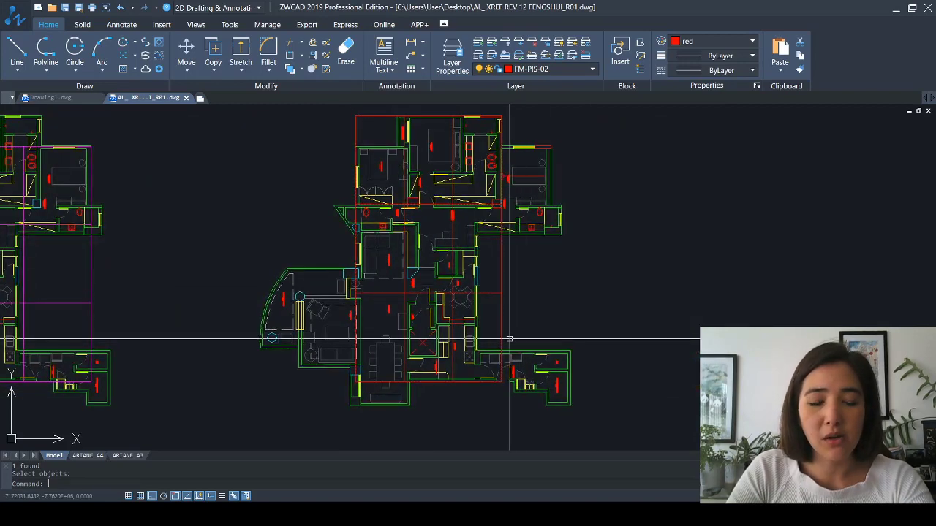
Examine the lower edge and overall shape of the outlined apartment, and review it against the three gridded plan copies above
{"action": "scroll", "coordinate": [508, 336], "scroll_direction": "down", "scroll_amount": 3}
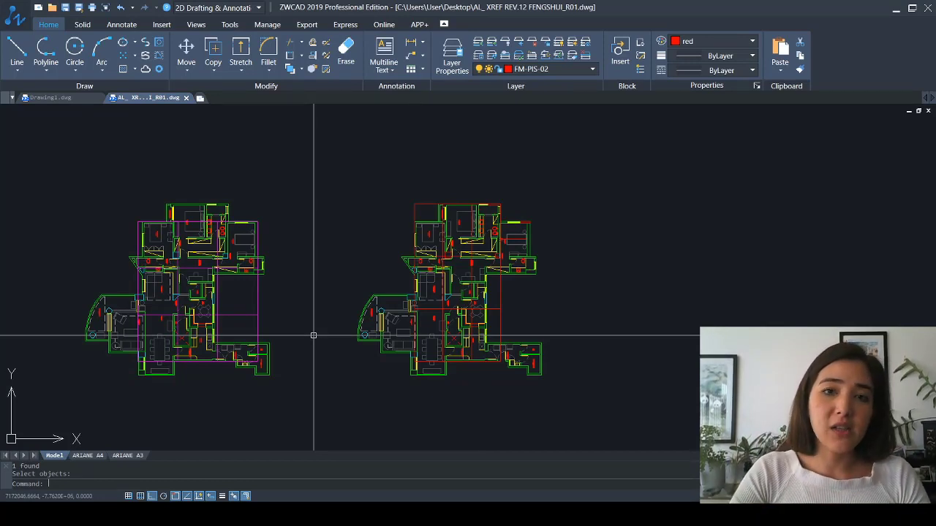
{"action": "scroll", "coordinate": [383, 271], "scroll_direction": "down", "scroll_amount": 2}
{"action": "middle_click_drag", "start_coordinate": [389, 376], "coordinate": [403, 215]}
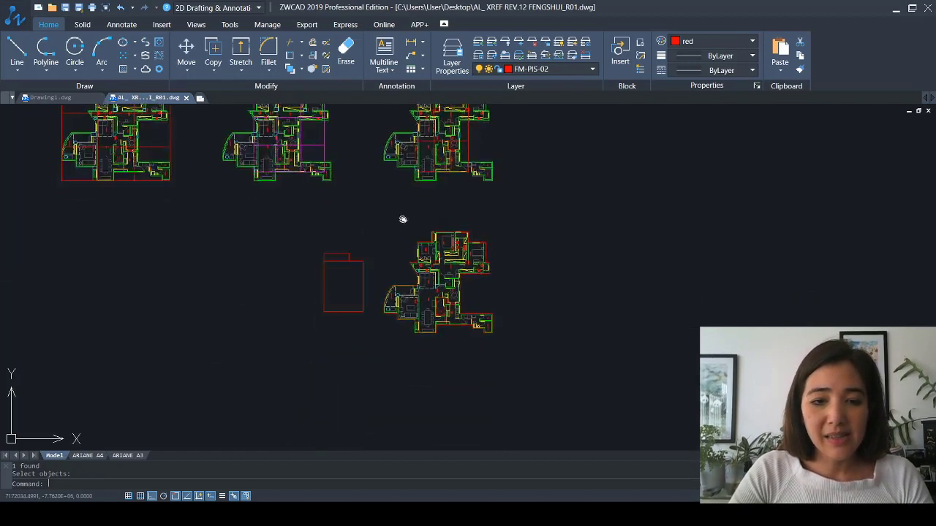
{"action": "scroll", "coordinate": [425, 327], "scroll_direction": "up", "scroll_amount": 8}
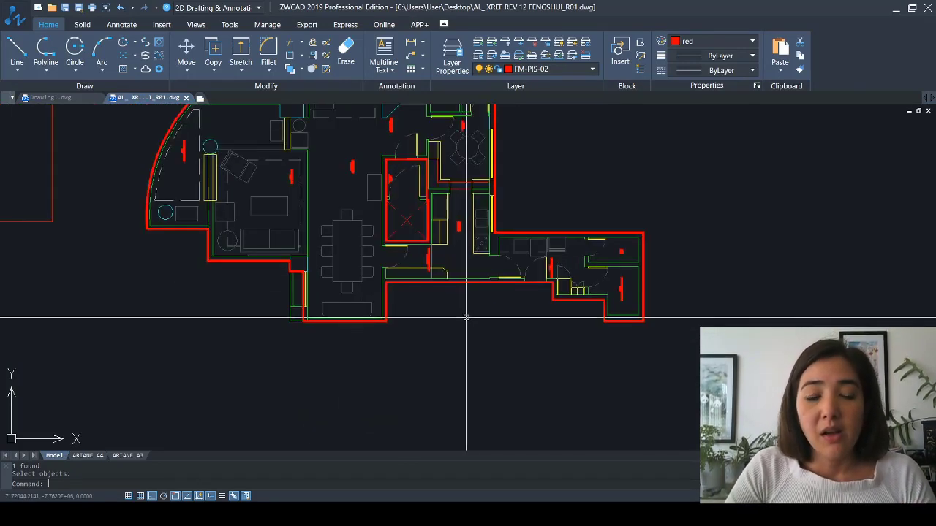
{"action": "scroll", "coordinate": [464, 345], "scroll_direction": "down", "scroll_amount": 5}
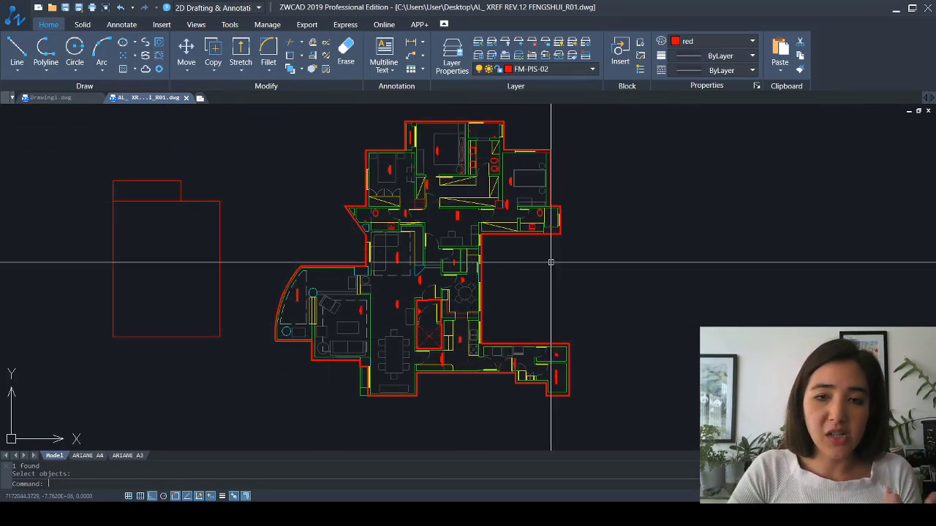
{"action": "scroll", "coordinate": [560, 263], "scroll_direction": "down", "scroll_amount": 1}
{"action": "scroll", "coordinate": [560, 263], "scroll_direction": "down", "scroll_amount": 1}
{"action": "middle_click_drag", "start_coordinate": [333, 191], "coordinate": [428, 399]}
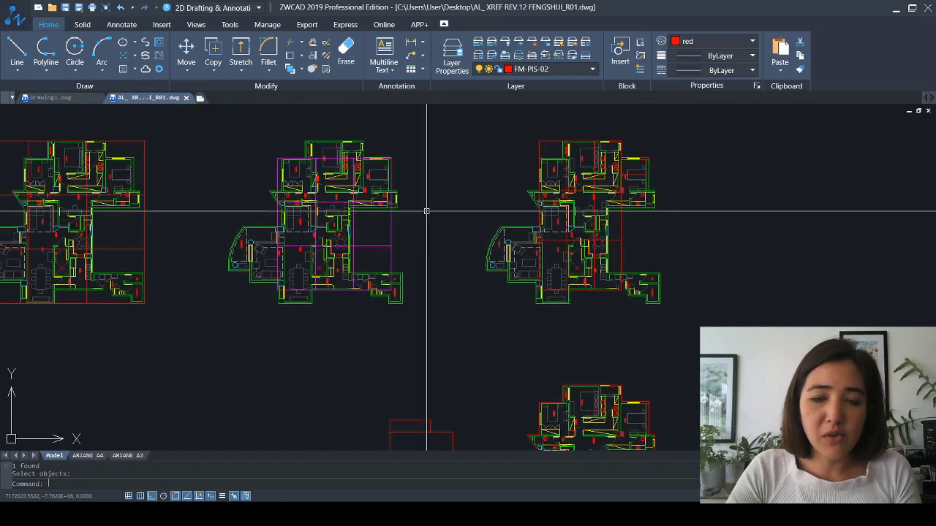
{"action": "scroll", "coordinate": [423, 227], "scroll_direction": "up", "scroll_amount": 1}
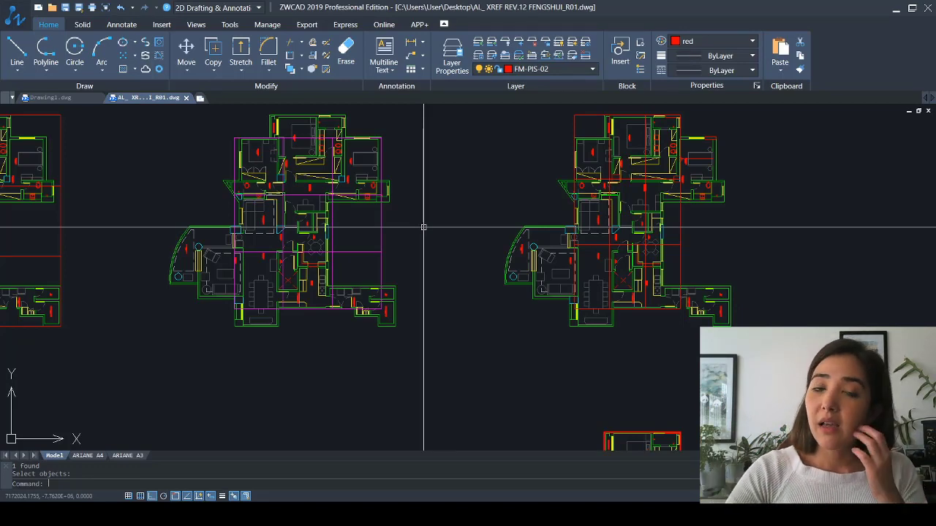
{"action": "middle_click_drag", "start_coordinate": [418, 249], "coordinate": [406, 268]}
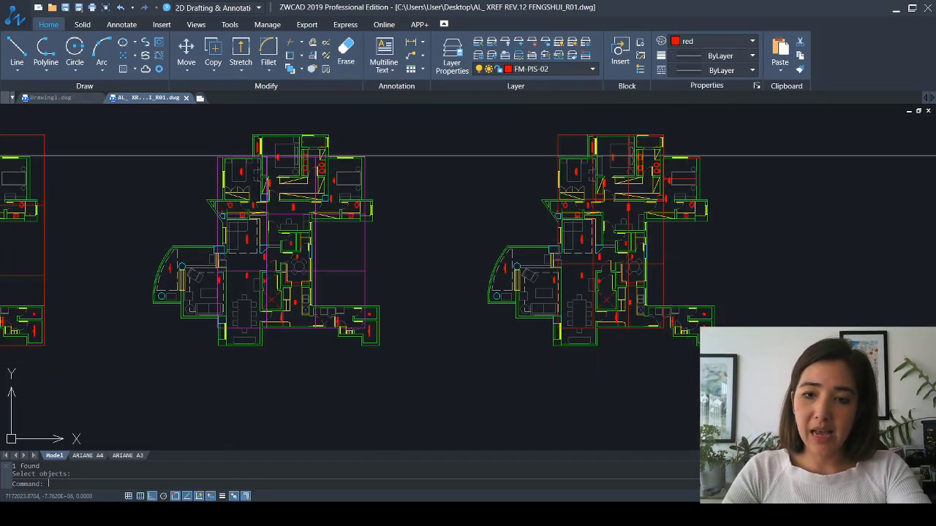
{"action": "scroll", "coordinate": [666, 271], "scroll_direction": "down", "scroll_amount": 5}
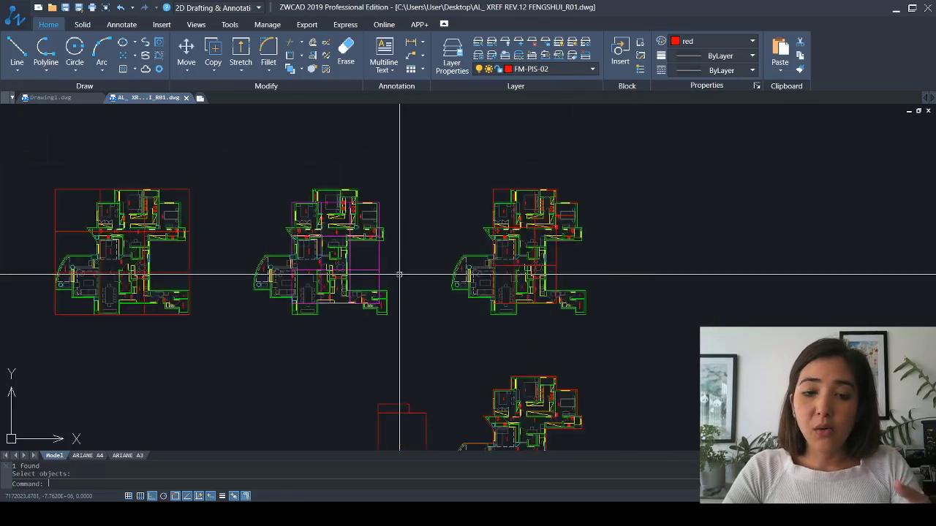
{"action": "scroll", "coordinate": [427, 285], "scroll_direction": "up", "scroll_amount": 5}
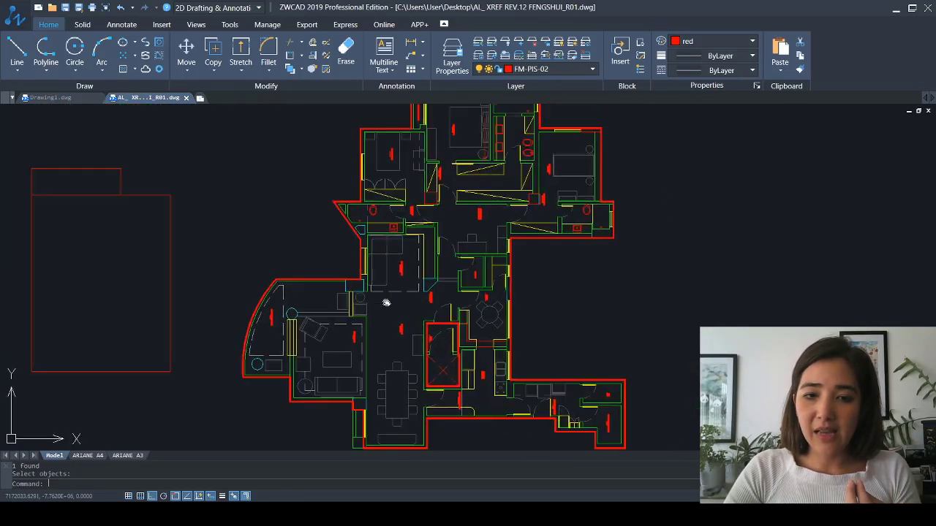
Draw a horizontal construction line along the lowest edge of the outlined apartment
{"action": "scroll", "coordinate": [399, 299], "scroll_direction": "down", "scroll_amount": 1}
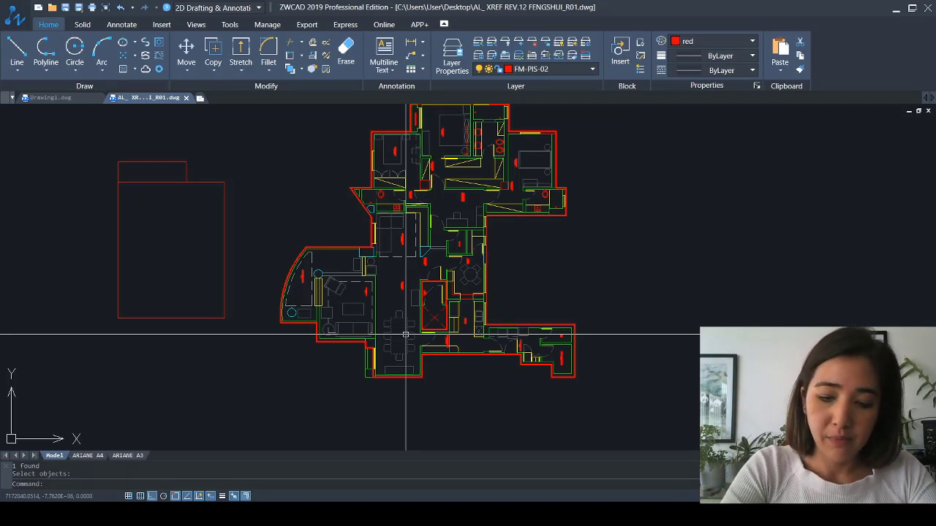
{"action": "type", "text": "h"}
{"action": "key", "text": "Return"}
{"action": "scroll", "coordinate": [431, 373], "scroll_direction": "up", "scroll_amount": 3}
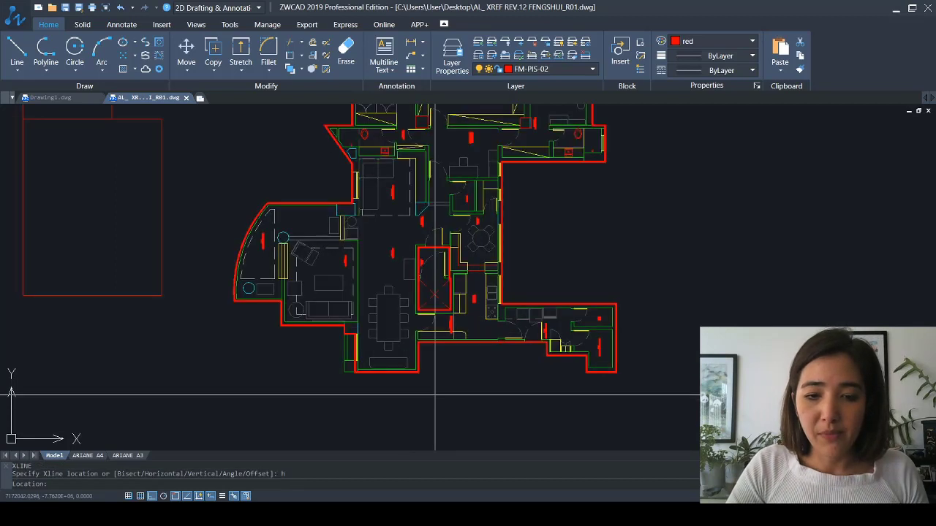
{"action": "left_click", "coordinate": [423, 366]}
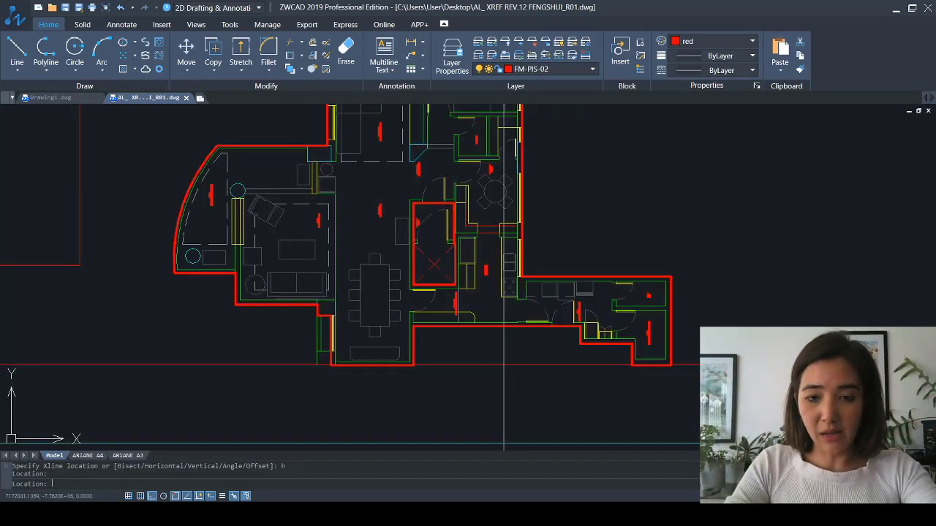
{"action": "key", "text": "Escape"}
{"action": "scroll", "coordinate": [509, 366], "scroll_direction": "down", "scroll_amount": 4}
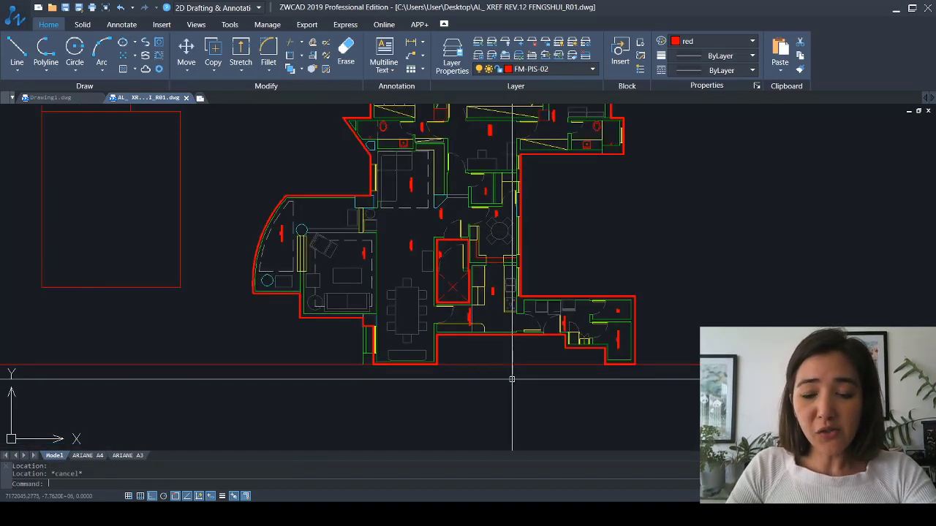
Draw vertical construction lines through the westernmost point of the curved balcony and the easternmost wall of the outlined apartment
{"action": "middle_click_drag", "start_coordinate": [514, 378], "coordinate": [510, 402]}
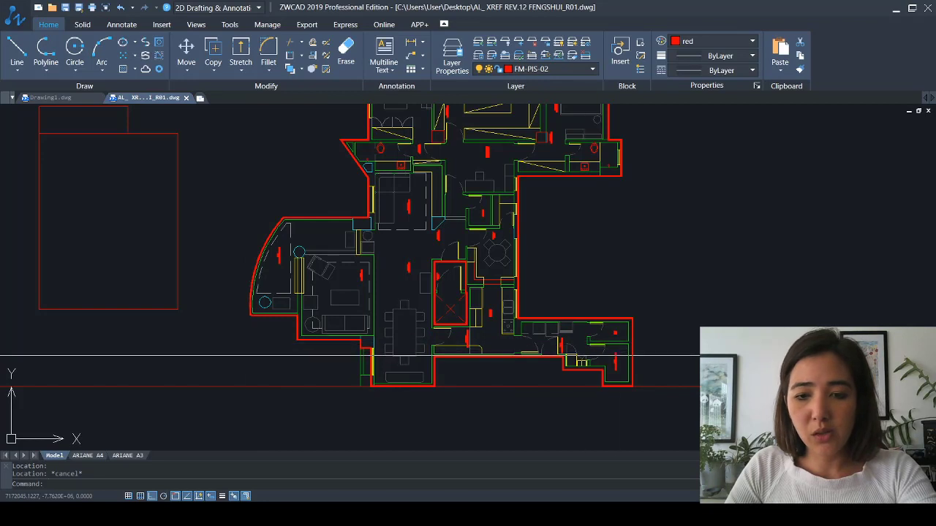
{"action": "type", "text": "XL"}
{"action": "key", "text": "Return"}
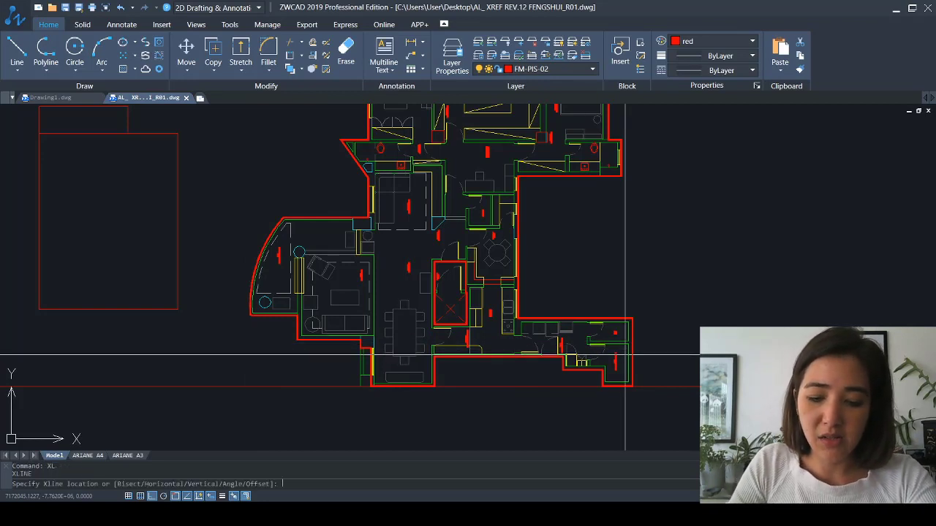
{"action": "type", "text": "v"}
{"action": "key", "text": "Return"}
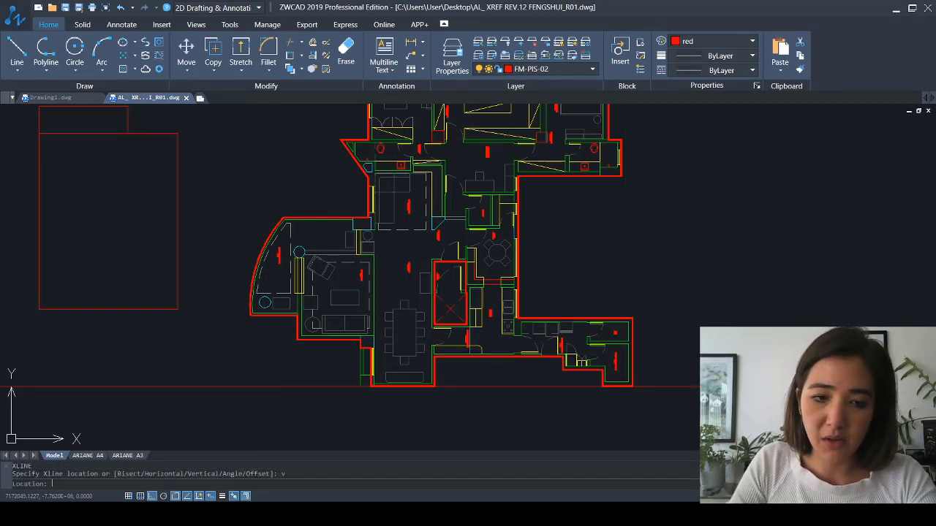
{"action": "left_click", "coordinate": [253, 331]}
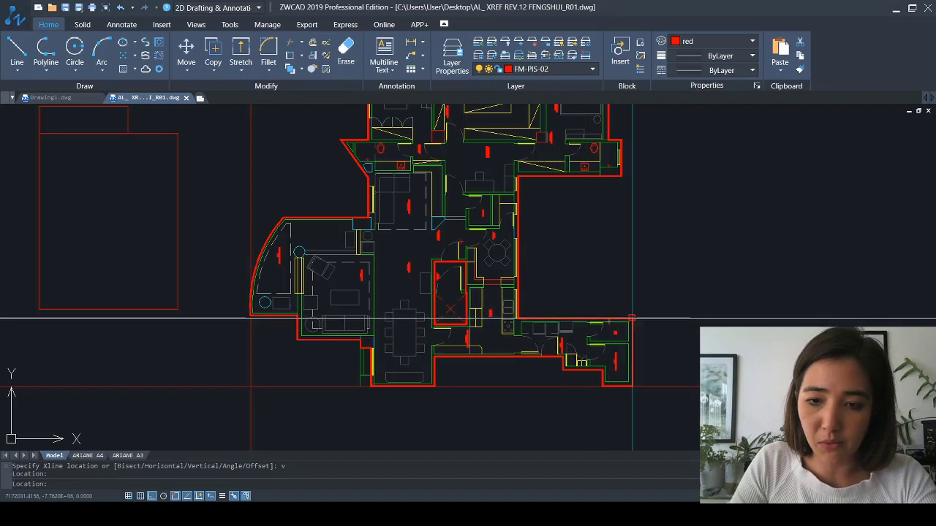
{"action": "left_click", "coordinate": [632, 318]}
{"action": "key", "text": "Escape"}
Change the colour of the two vertical construction lines to cyan
{"action": "left_click", "coordinate": [633, 271]}
{"action": "left_click", "coordinate": [618, 265]}
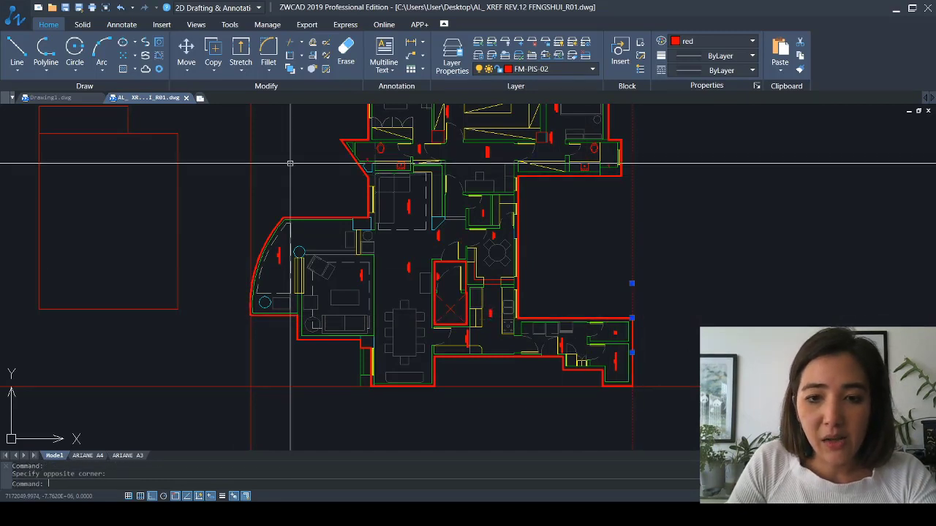
{"action": "left_click", "coordinate": [295, 166]}
{"action": "left_click", "coordinate": [244, 141]}
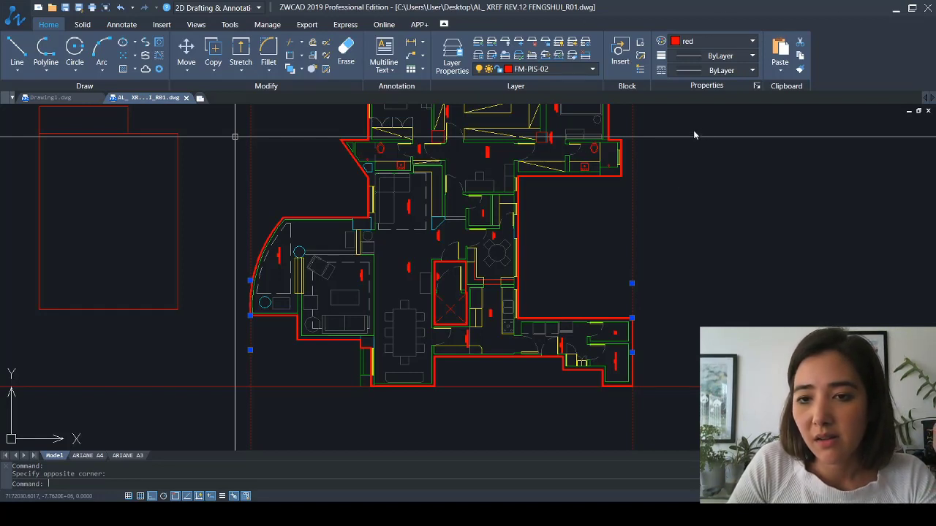
{"action": "key", "text": "Escape"}
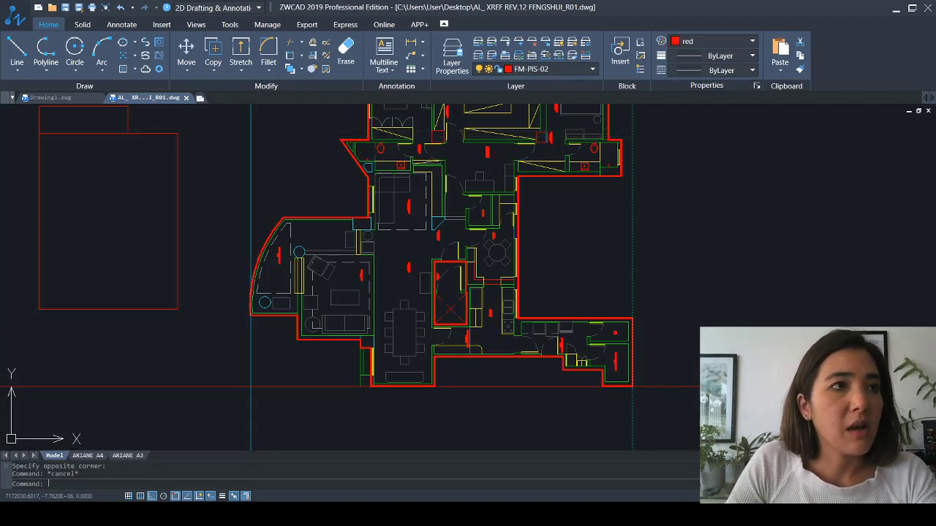
Change the colour of the two vertical construction lines beside the outlined apartment to blue
{"action": "left_click", "coordinate": [658, 255]}
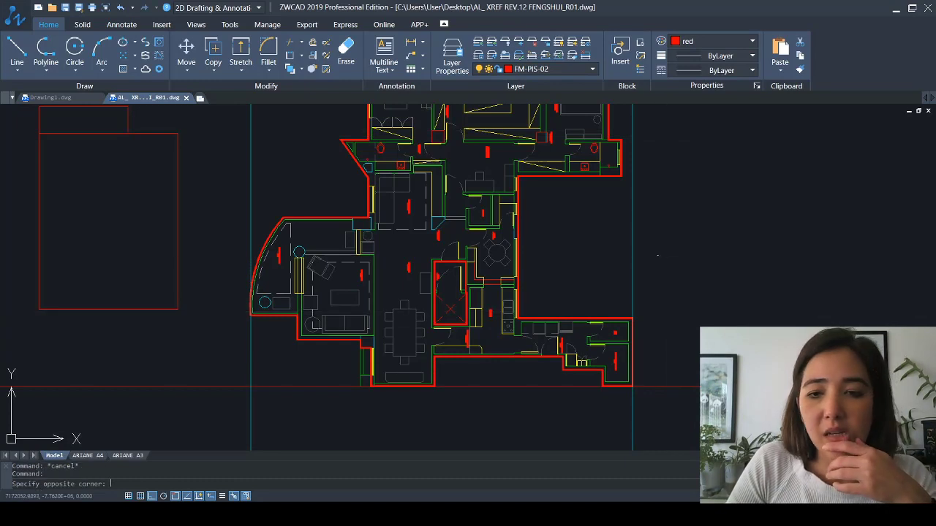
{"action": "left_click", "coordinate": [595, 225]}
{"action": "left_click", "coordinate": [305, 162]}
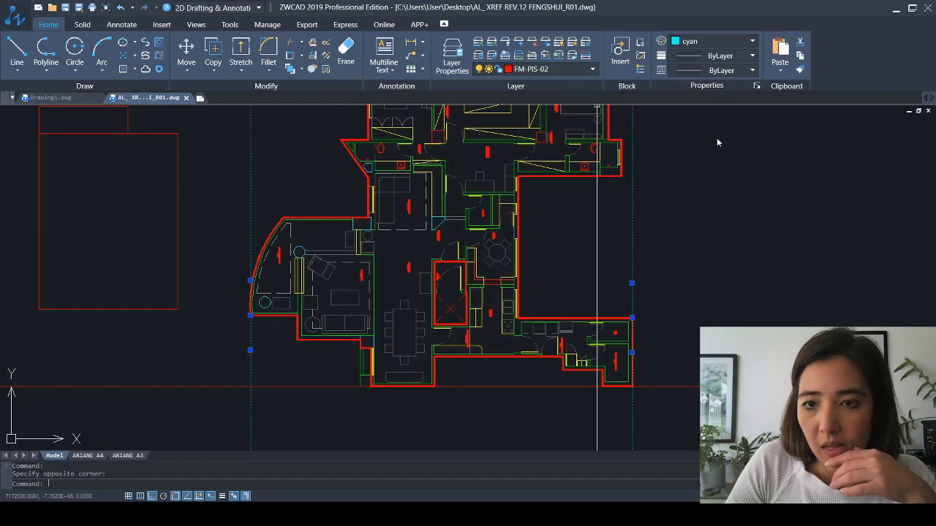
{"action": "key", "text": "Escape"}
{"action": "key", "text": "Escape"}
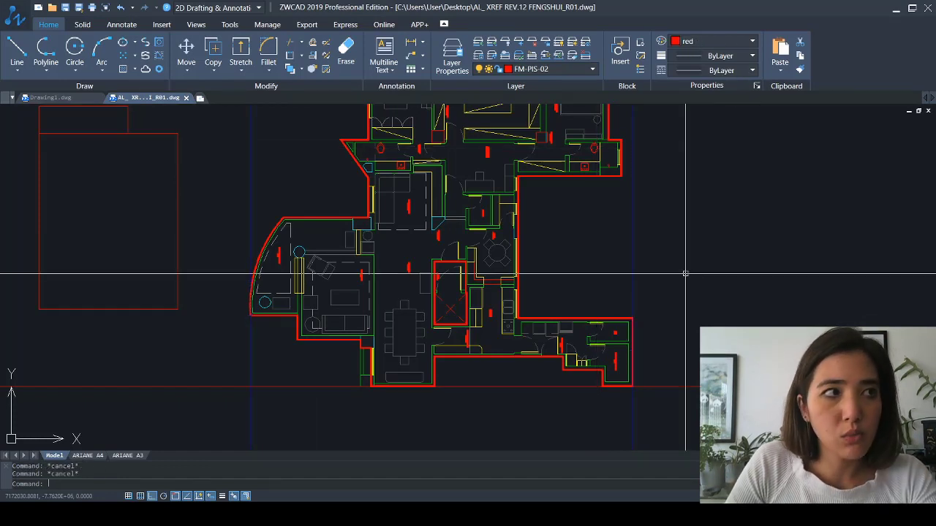
{"action": "scroll", "coordinate": [674, 322], "scroll_direction": "down", "scroll_amount": 1}
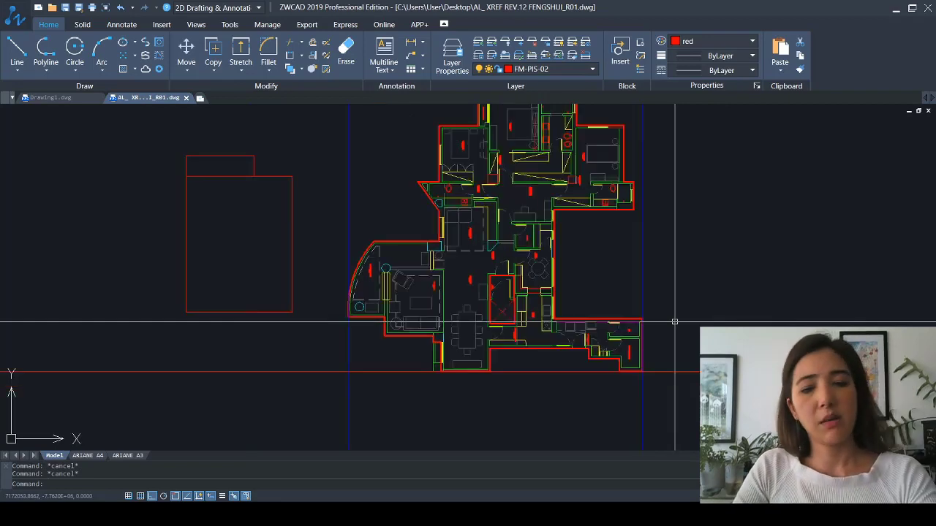
Copy the horizontal construction line from the apartment's lowest edge to its uppermost edge
{"action": "middle_click_drag", "start_coordinate": [674, 321], "coordinate": [600, 361]}
{"action": "type", "text": "co"}
{"action": "key", "text": "Return"}
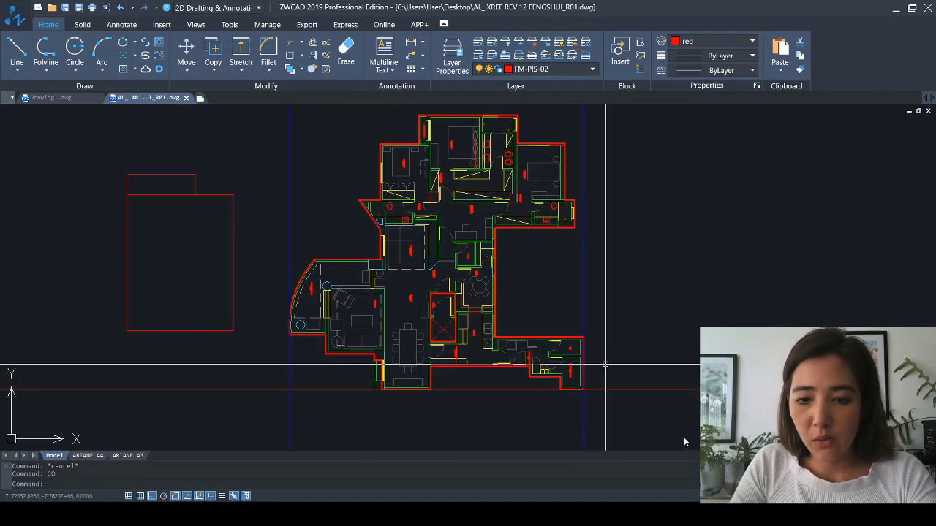
{"action": "left_click", "coordinate": [676, 414]}
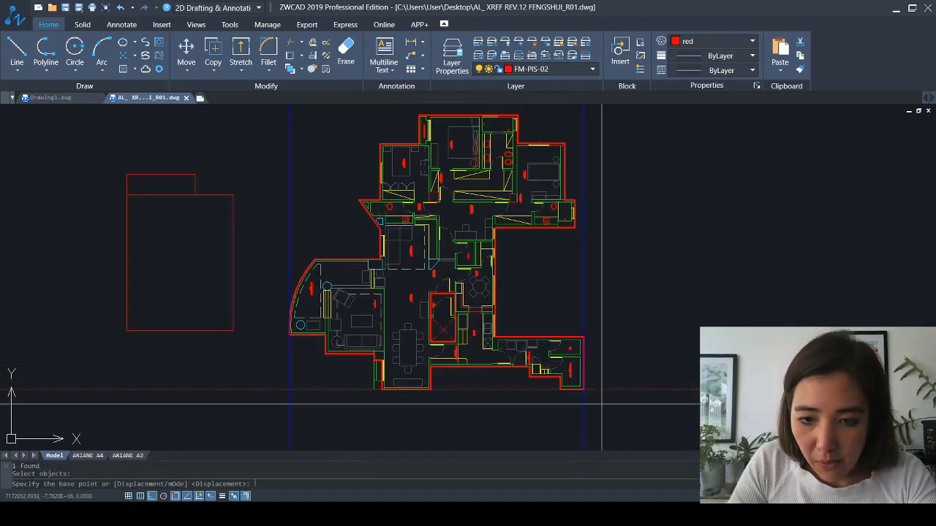
{"action": "key", "text": "Return"}
{"action": "left_click", "coordinate": [584, 388]}
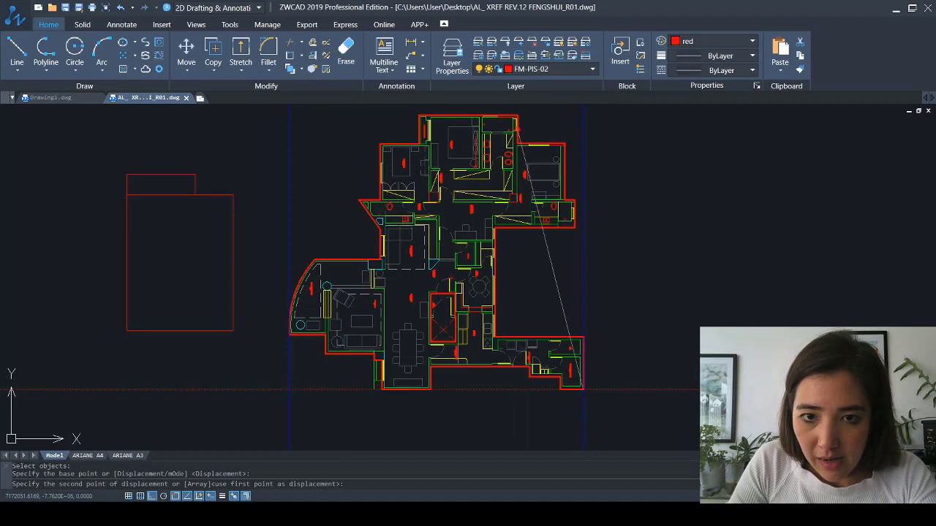
{"action": "left_click", "coordinate": [518, 116]}
{"action": "middle_click_drag", "start_coordinate": [576, 181], "coordinate": [514, 207]}
{"action": "key", "text": "Escape"}
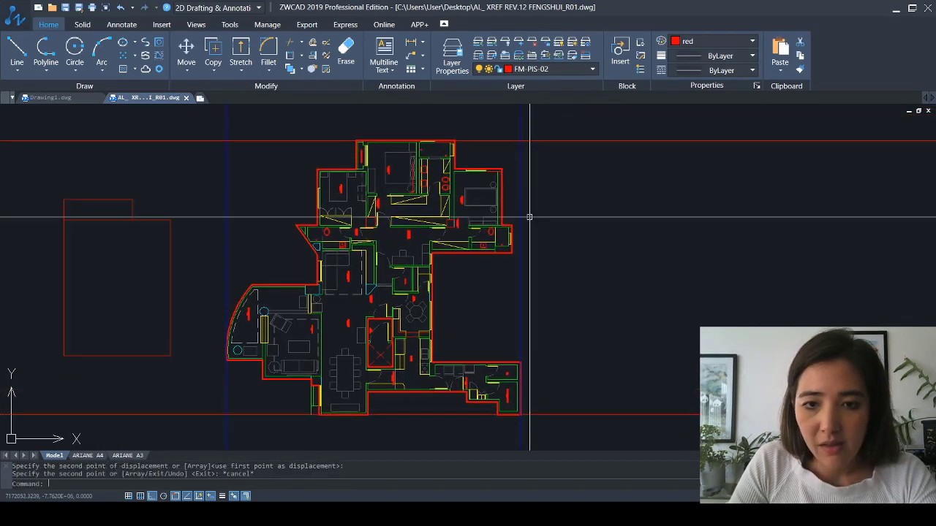
Change the colour of the two horizontal construction lines above and below the apartment to magenta
{"action": "scroll", "coordinate": [531, 217], "scroll_direction": "down", "scroll_amount": 1}
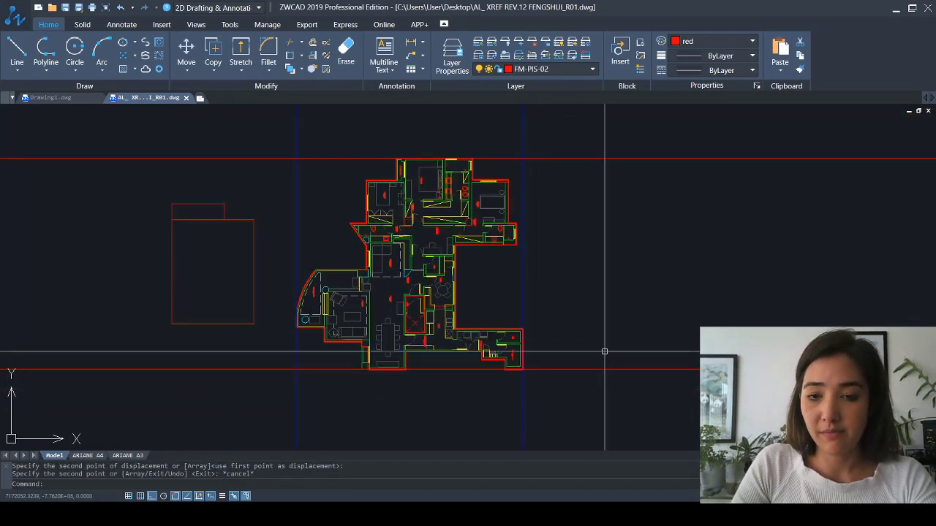
{"action": "left_click", "coordinate": [642, 395]}
{"action": "left_click", "coordinate": [581, 140]}
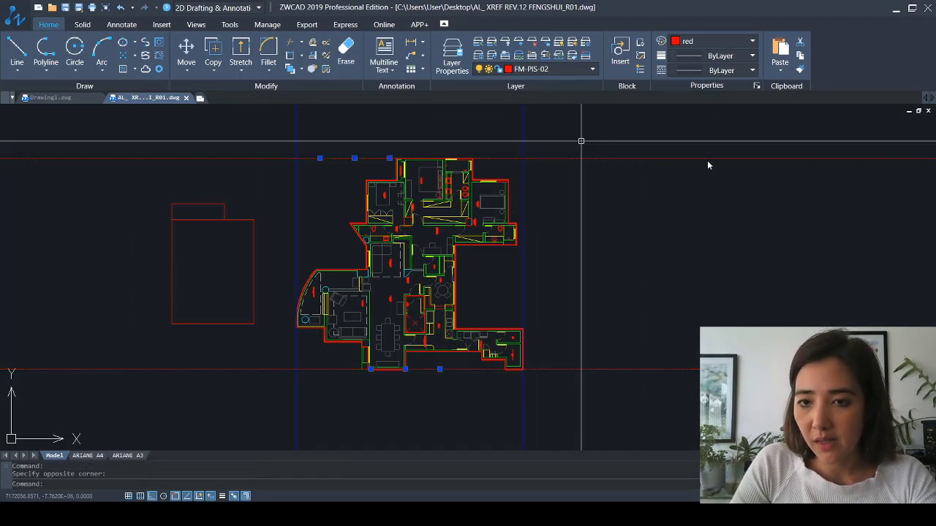
{"action": "key", "text": "Escape"}
{"action": "key", "text": "Escape"}
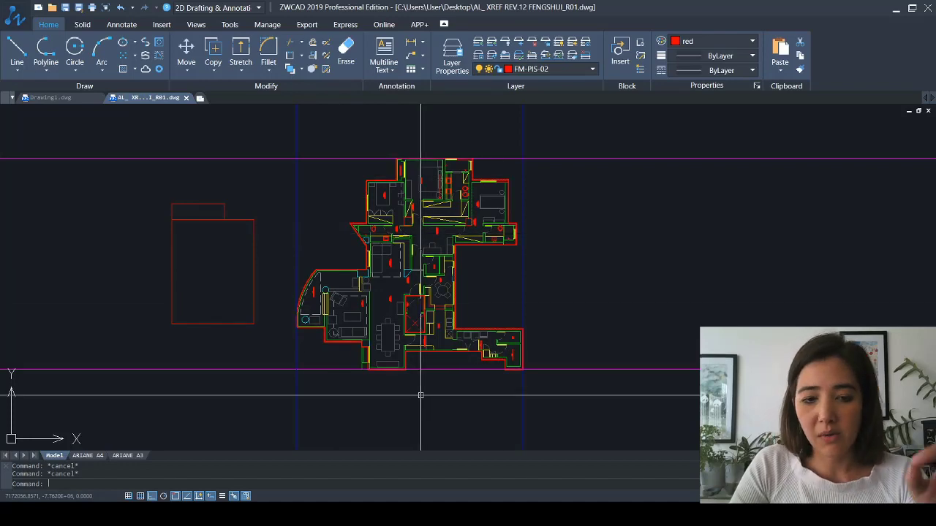
Draw polyline segments along the two lowest outline edges, under the dining room and under the small room at the southeast corner
{"action": "scroll", "coordinate": [468, 372], "scroll_direction": "up", "scroll_amount": 4}
{"action": "middle_click_drag", "start_coordinate": [522, 331], "coordinate": [638, 325]}
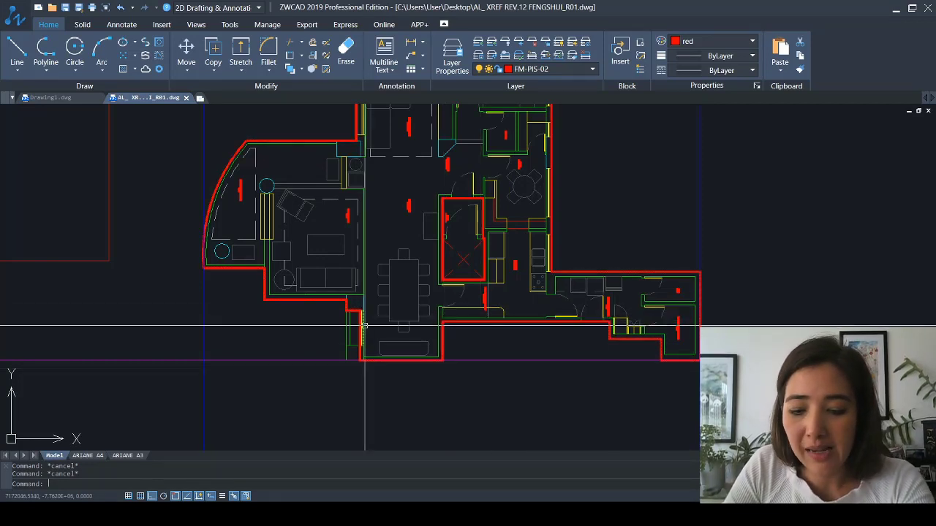
{"action": "type", "text": "pl"}
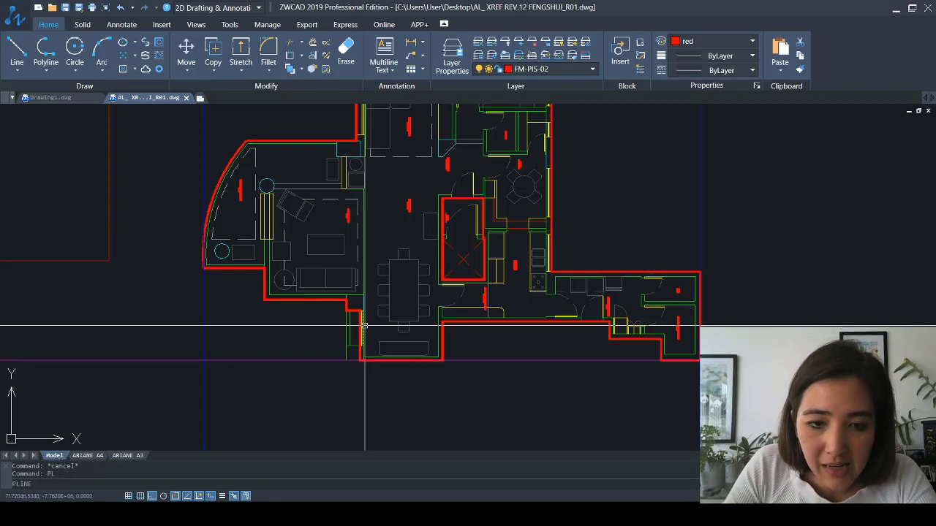
{"action": "key", "text": "Return"}
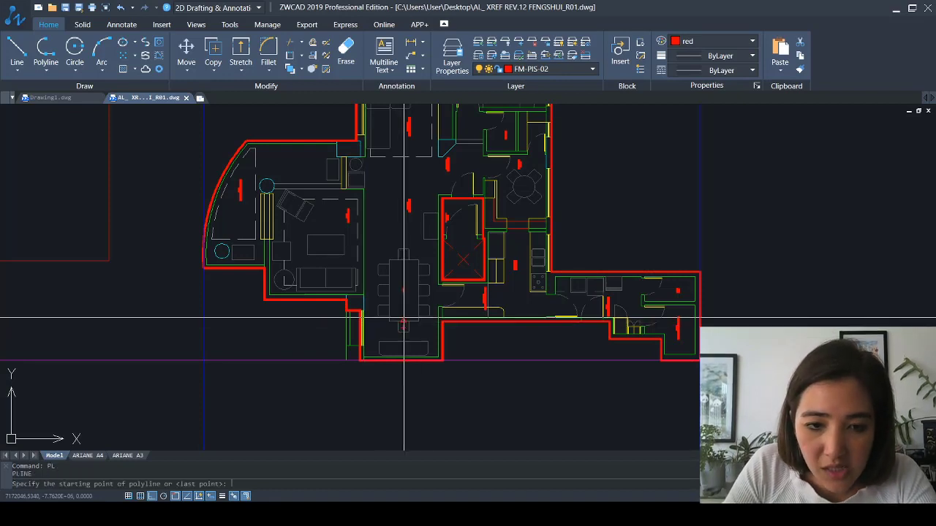
{"action": "left_click", "coordinate": [443, 360]}
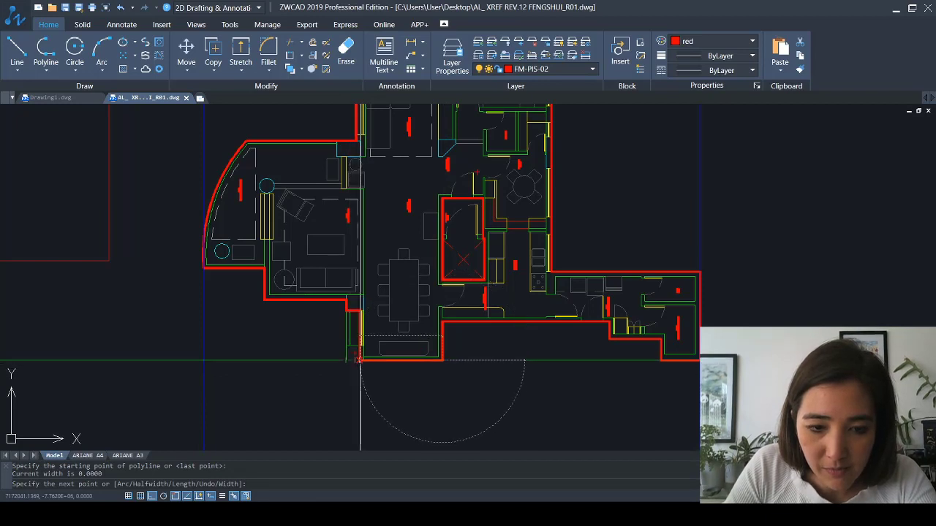
{"action": "key", "text": "Escape"}
{"action": "key", "text": "Return"}
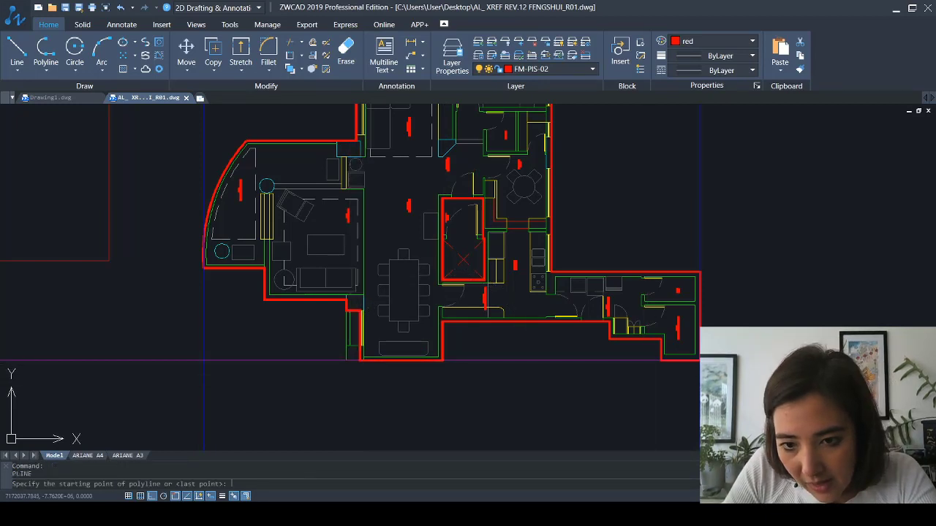
{"action": "left_click", "coordinate": [654, 361]}
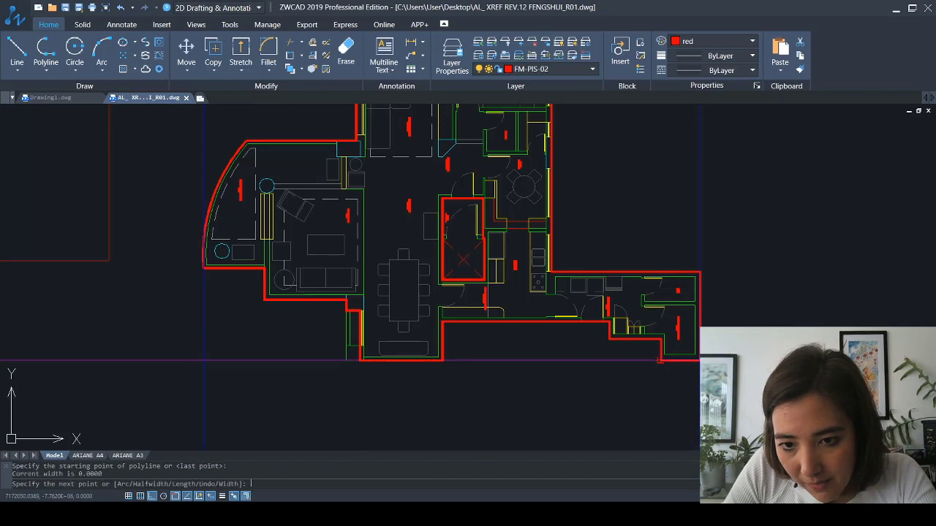
{"action": "key", "text": "Escape"}
{"action": "key", "text": "Escape"}
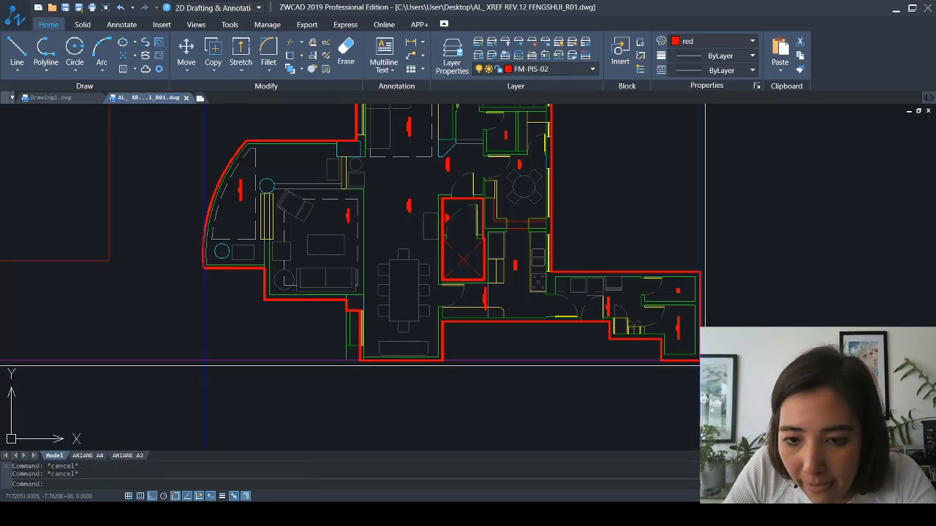
Move the two polyline segments straight down to just below the lower horizontal construction line
{"action": "type", "text": "m"}
{"action": "key", "text": "Return"}
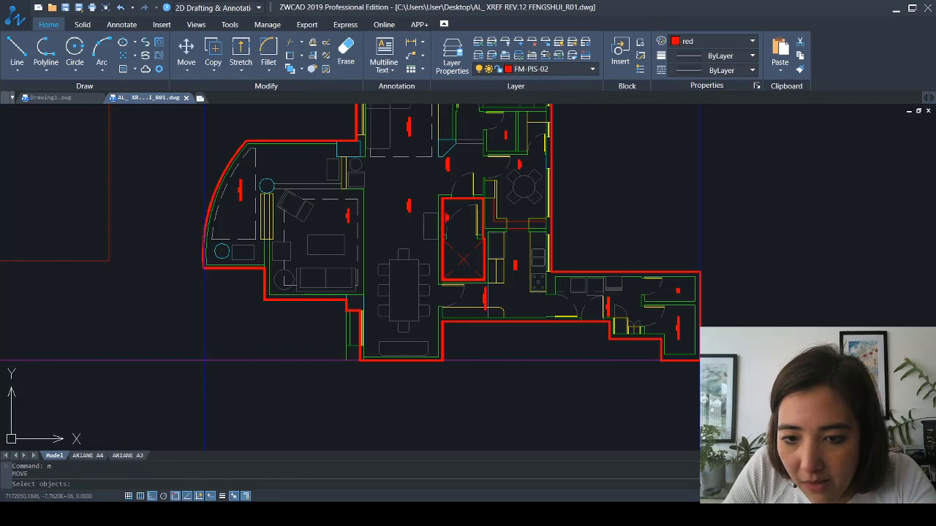
{"action": "left_click", "coordinate": [421, 360]}
{"action": "key", "text": "Return"}
{"action": "left_click", "coordinate": [514, 359]}
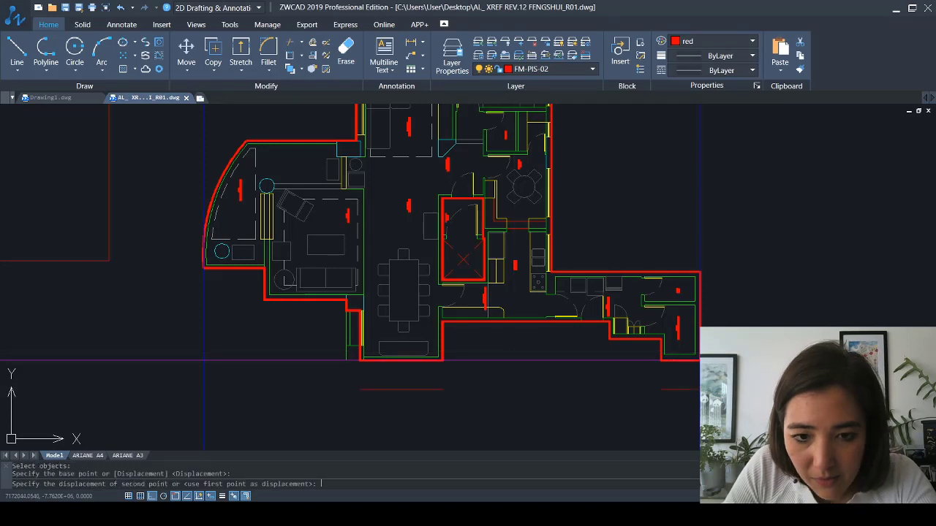
{"action": "key", "text": "Escape"}
{"action": "key", "text": "Escape"}
Match the properties of the two separate segments below the plan to the thick red apartment outline
{"action": "type", "text": "MA"}
{"action": "key", "text": "Return"}
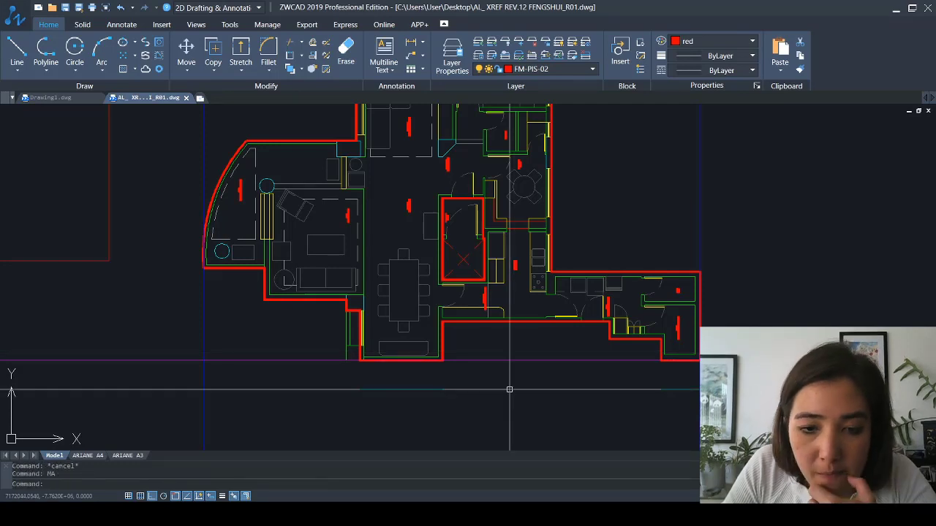
{"action": "left_click", "coordinate": [442, 352]}
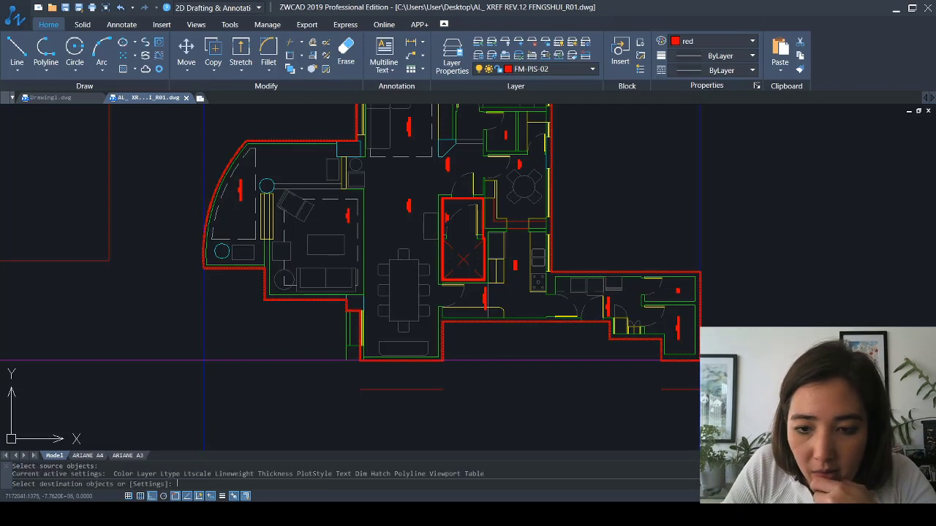
{"action": "left_click", "coordinate": [694, 422]}
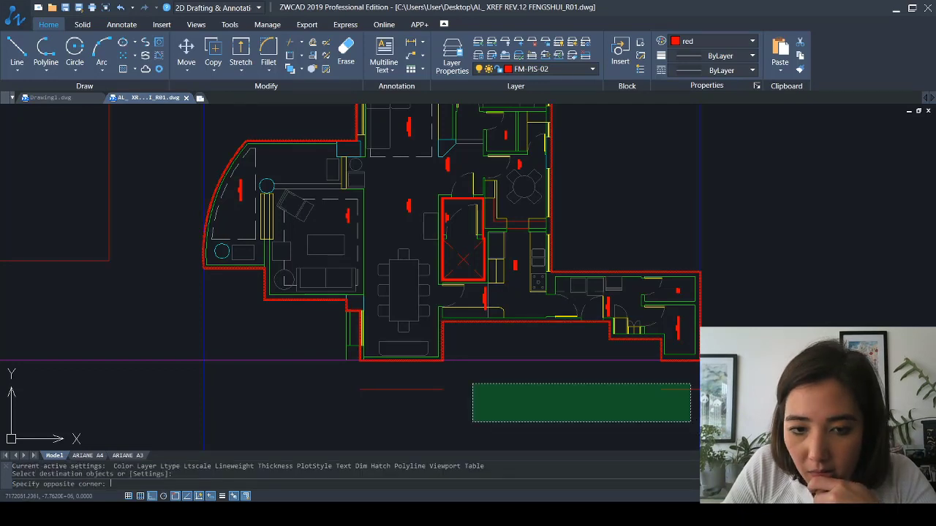
{"action": "left_click", "coordinate": [472, 383]}
{"action": "key", "text": "Escape"}
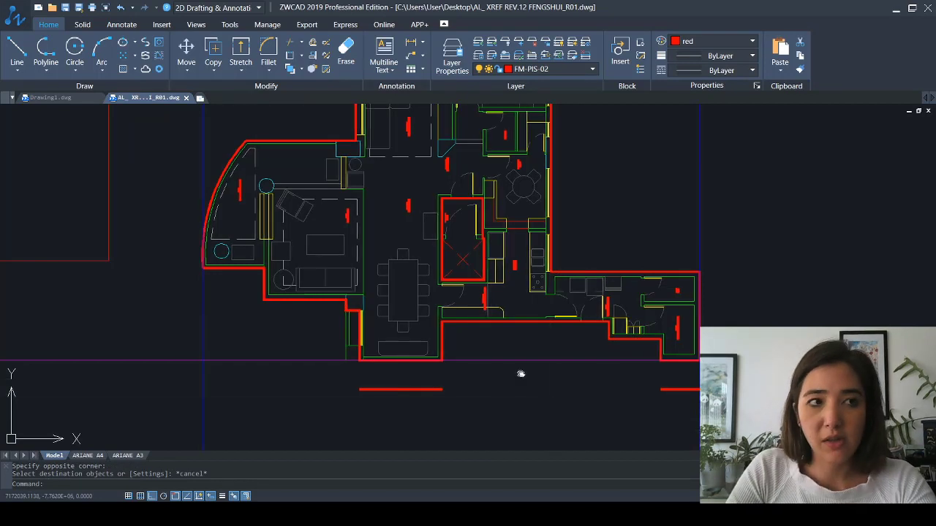
{"action": "middle_click_drag", "start_coordinate": [521, 375], "coordinate": [475, 310]}
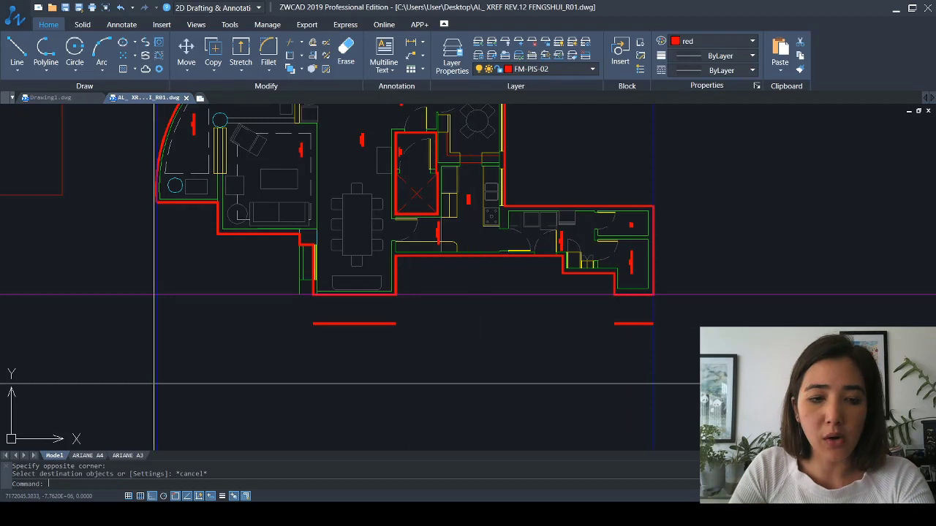
{"action": "type", "text": "L"}
{"action": "key", "text": "Return"}
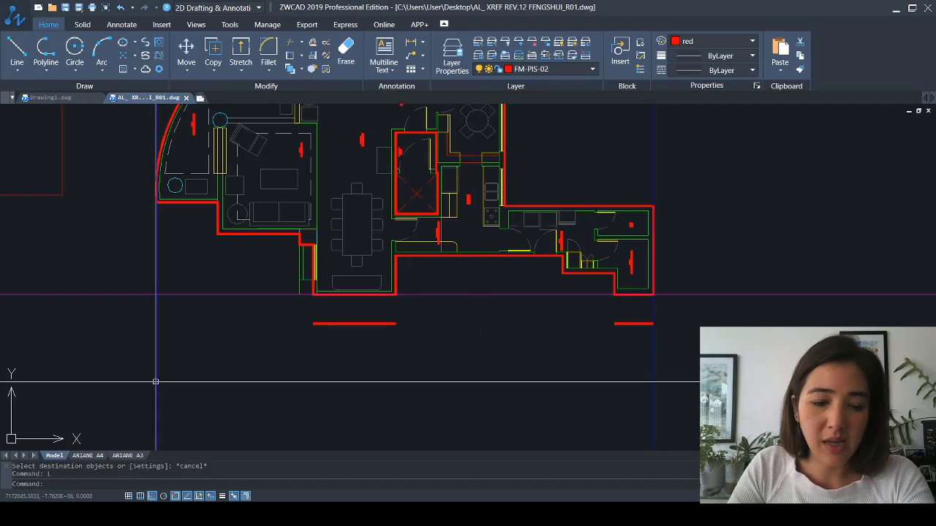
{"action": "key", "text": "Escape"}
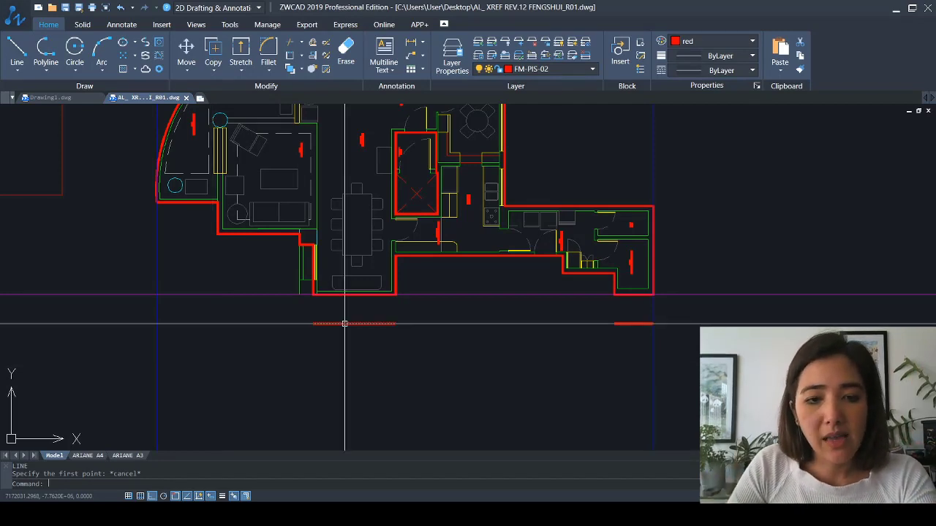
Move the lower horizontal construction line up to the next stepped edge of the outline beside the southeast room
{"action": "middle_click_drag", "start_coordinate": [425, 330], "coordinate": [412, 361]}
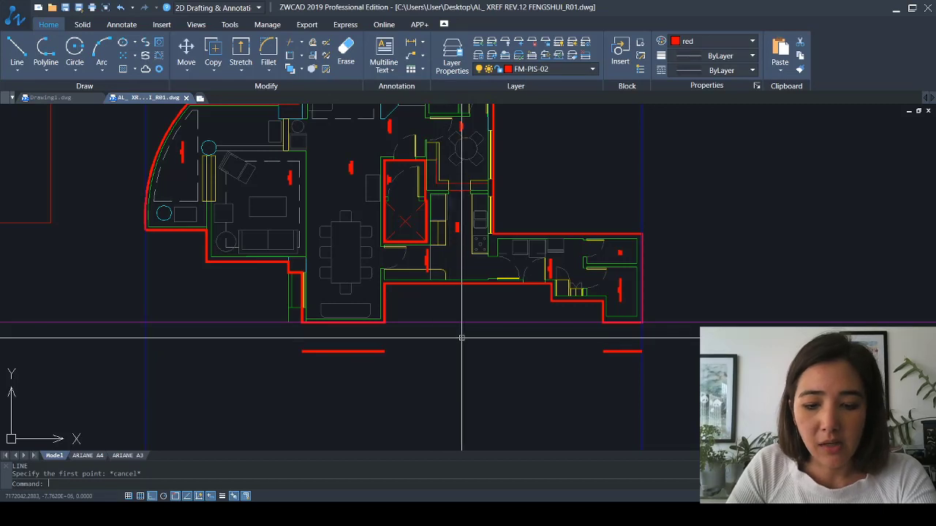
{"action": "type", "text": "m"}
{"action": "key", "text": "Return"}
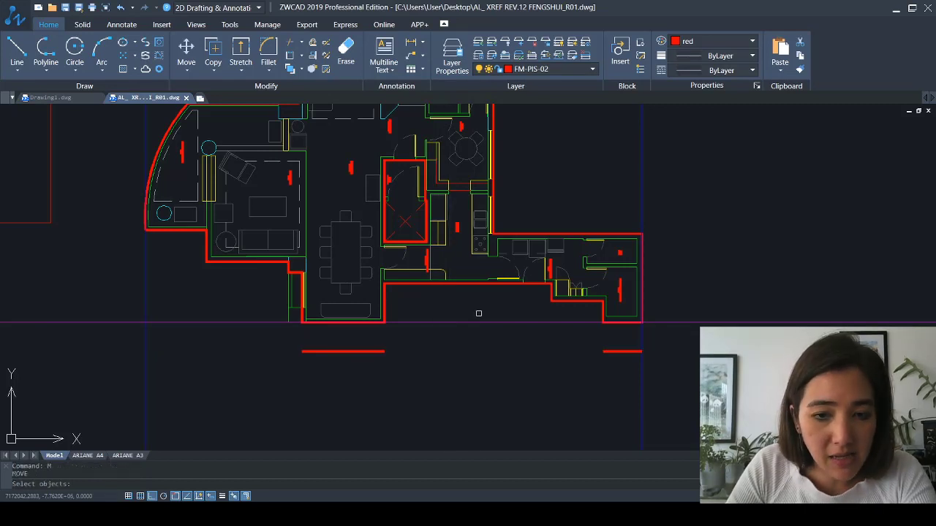
{"action": "left_click", "coordinate": [484, 319]}
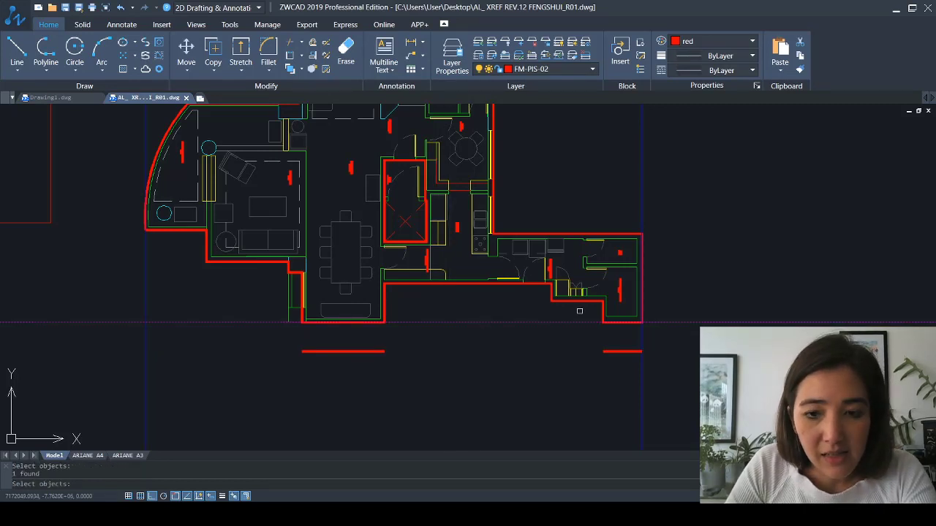
{"action": "scroll", "coordinate": [578, 310], "scroll_direction": "up", "scroll_amount": 1}
{"action": "key", "text": "Return"}
{"action": "left_click", "coordinate": [577, 326]}
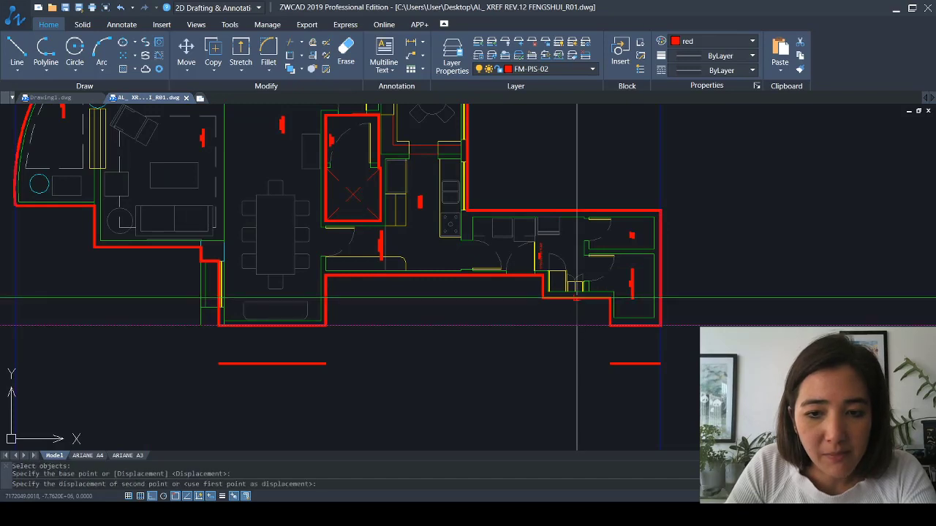
{"action": "left_click", "coordinate": [576, 299]}
{"action": "key", "text": "Escape"}
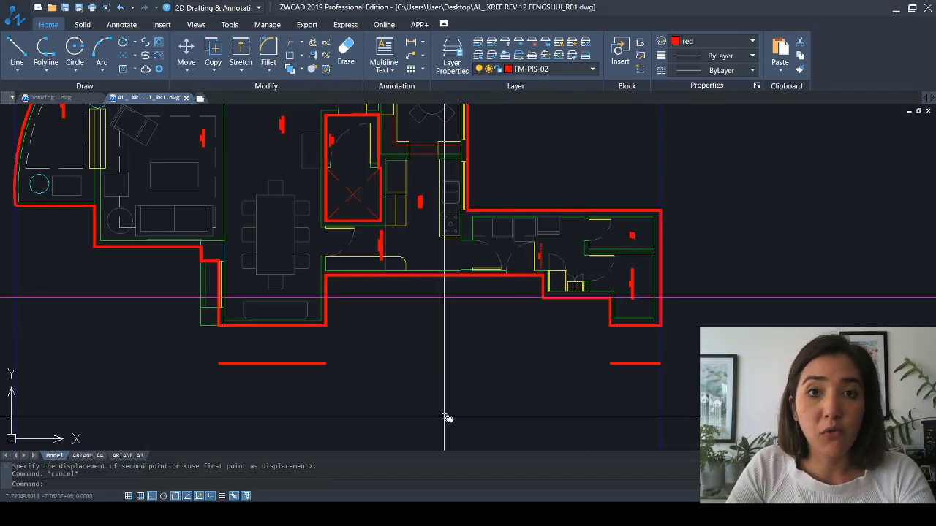
Draw a short vertical line downward from the western corner of the stepped edge beside the southeast room
{"action": "middle_click_drag", "start_coordinate": [443, 416], "coordinate": [448, 418]}
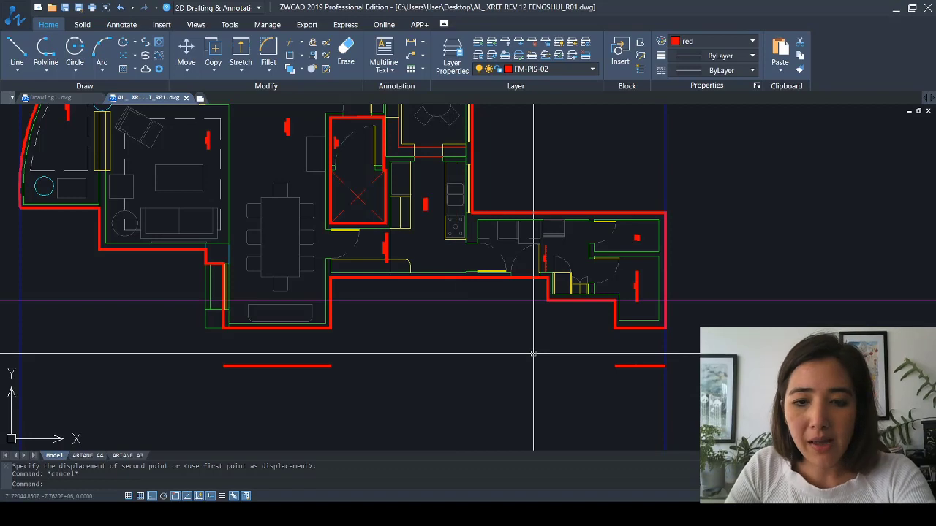
{"action": "type", "text": "L"}
{"action": "key", "text": "Return"}
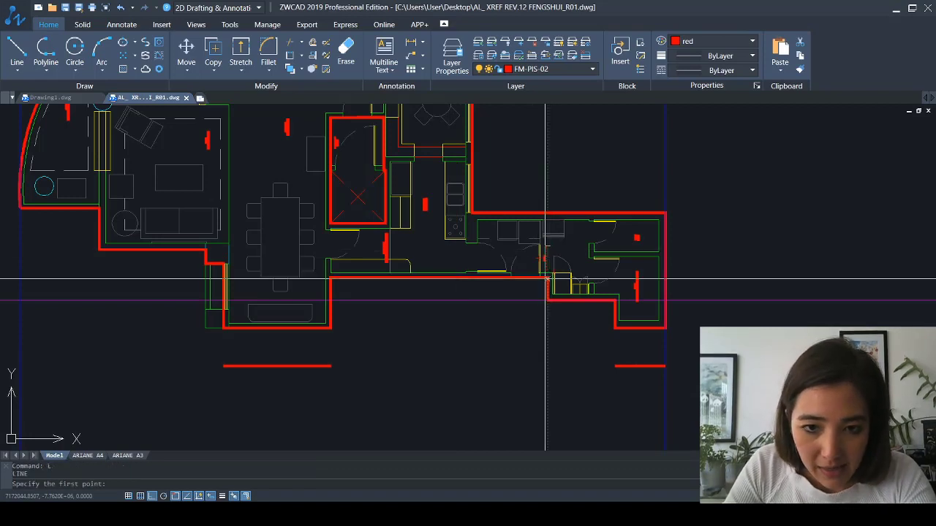
{"action": "left_click", "coordinate": [547, 300]}
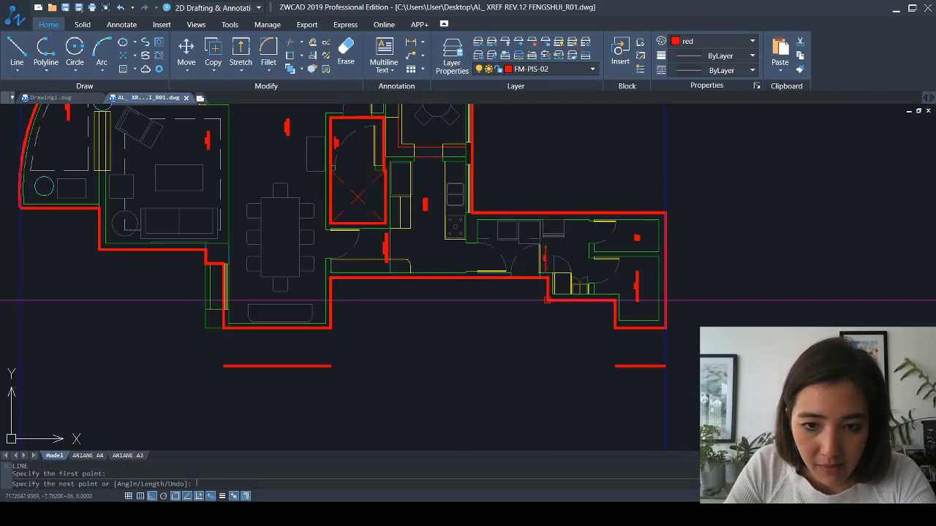
{"action": "left_click", "coordinate": [547, 377]}
{"action": "key", "text": "Escape"}
{"action": "key", "text": "Escape"}
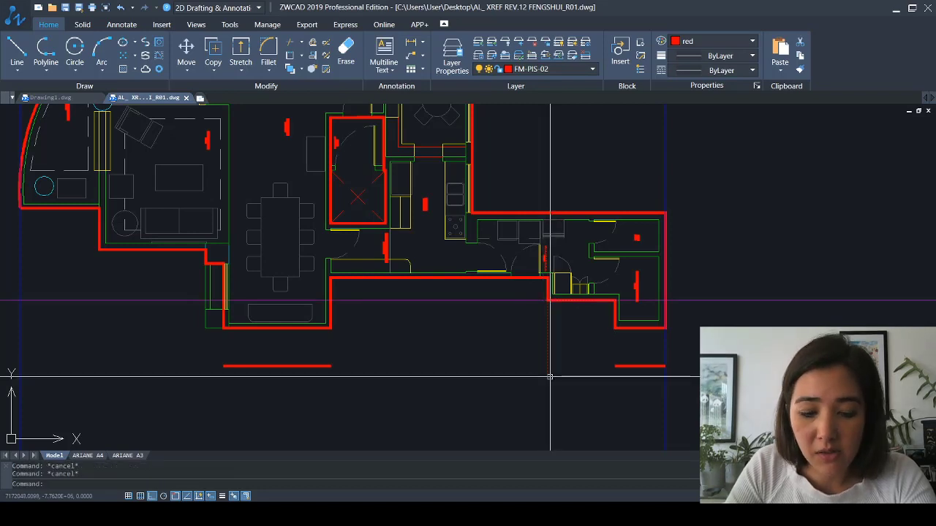
{"action": "type", "text": "ex"}
{"action": "key", "text": "Return"}
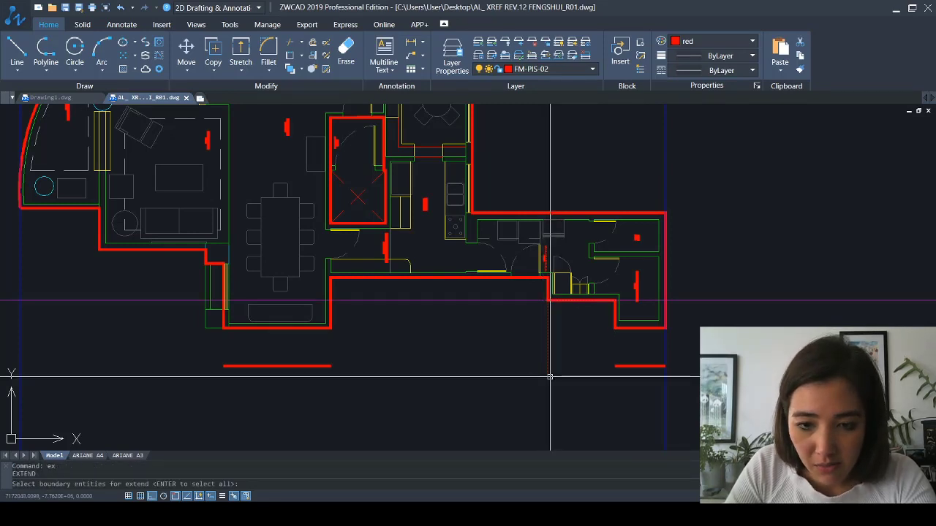
{"action": "key", "text": "Return"}
{"action": "key", "text": "Escape"}
{"action": "key", "text": "Escape"}
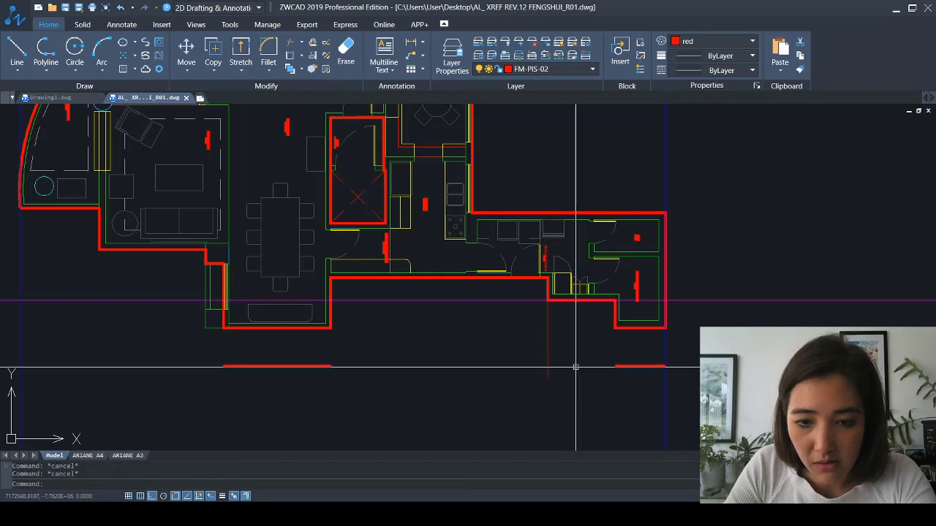
Extend the eastern thick red segment below the plan westward to the short vertical line
{"action": "type", "text": "ex"}
{"action": "key", "text": "Return"}
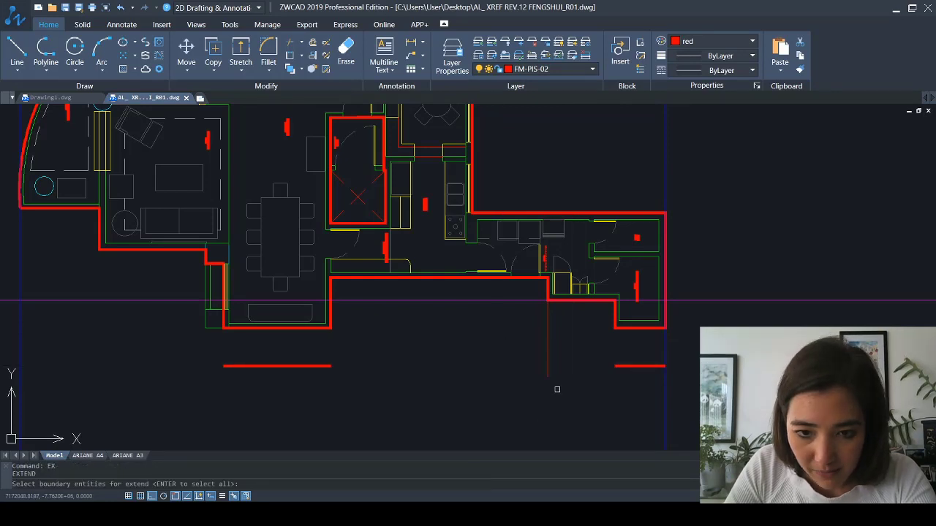
{"action": "key", "text": "Return"}
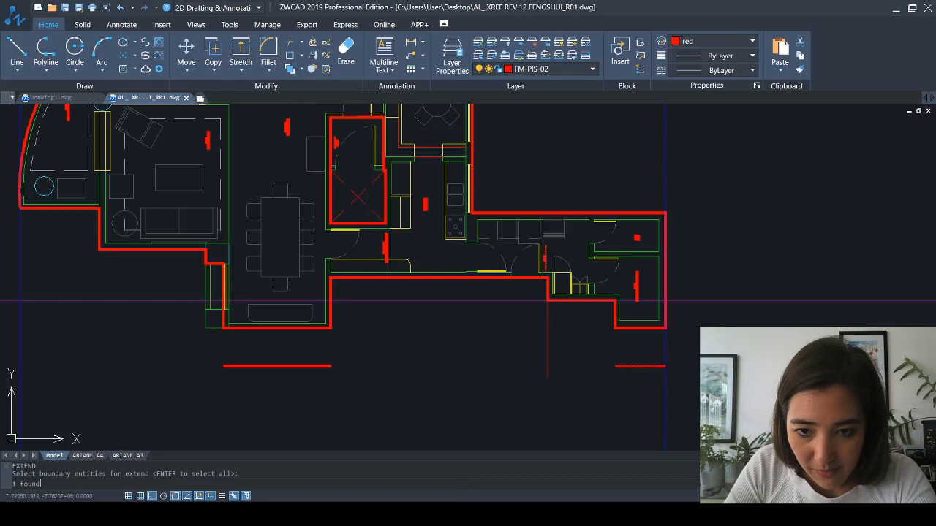
{"action": "key", "text": "Escape"}
{"action": "key", "text": "Escape"}
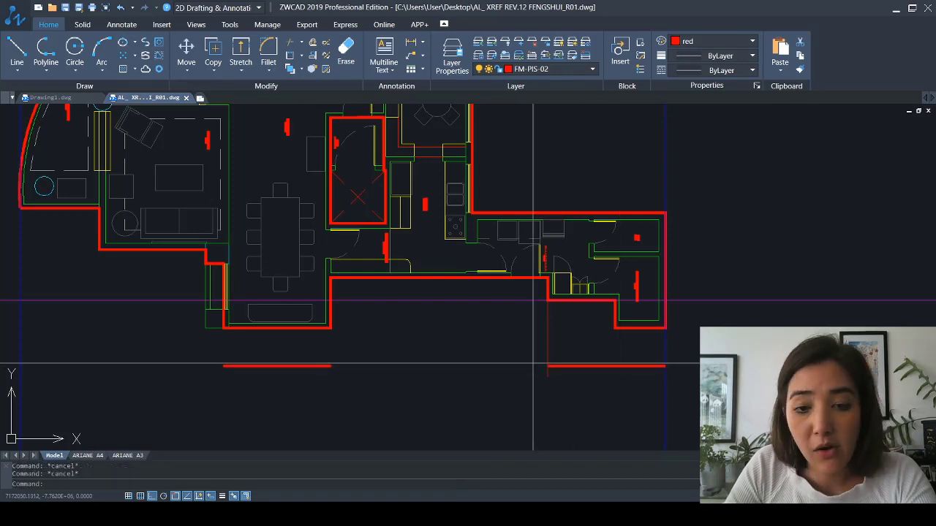
Erase the short vertical helper line below the stepped edge beside the southeast room
{"action": "type", "text": "e"}
{"action": "key", "text": "Return"}
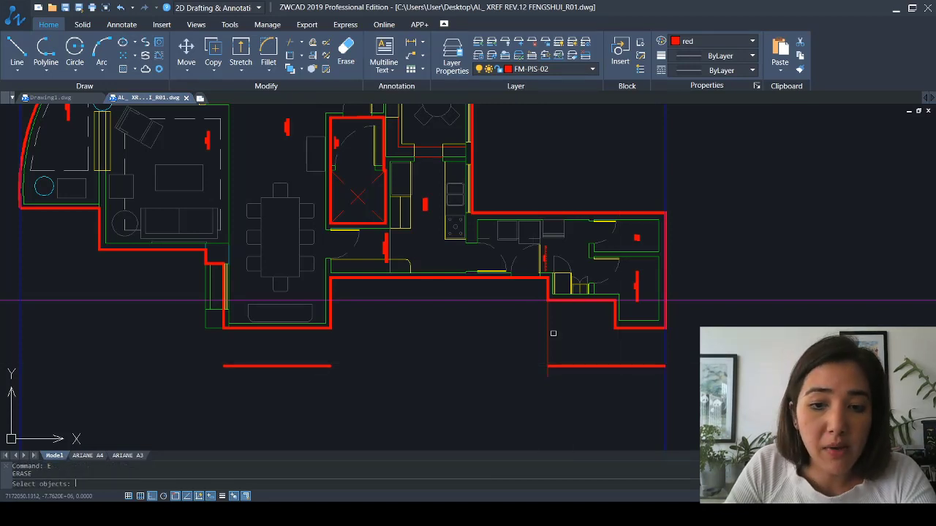
{"action": "left_click", "coordinate": [548, 333]}
{"action": "key", "text": "Return"}
Draw a horizontal line well below the plan, spanning from the western to the eastern vertical construction line
{"action": "scroll", "coordinate": [507, 365], "scroll_direction": "down", "scroll_amount": 2}
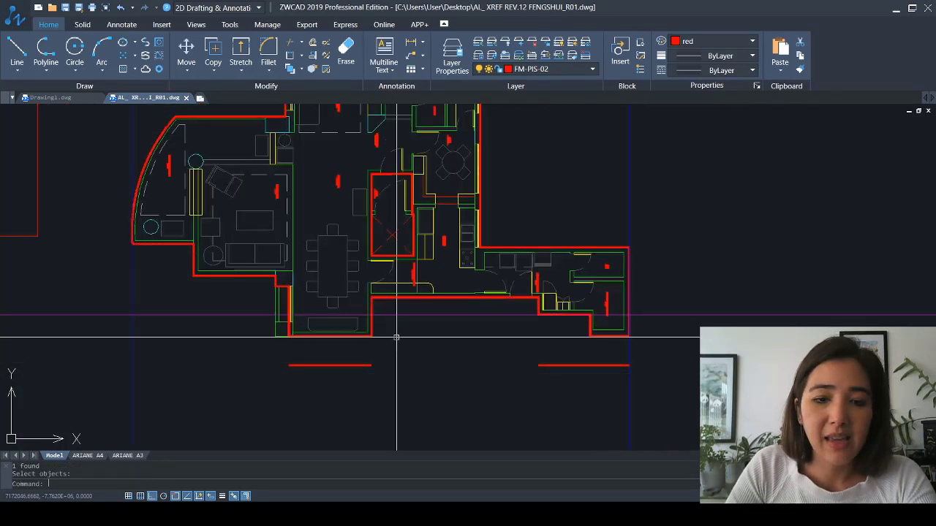
{"action": "scroll", "coordinate": [484, 364], "scroll_direction": "down", "scroll_amount": 1}
{"action": "middle_click_drag", "start_coordinate": [482, 393], "coordinate": [476, 330]}
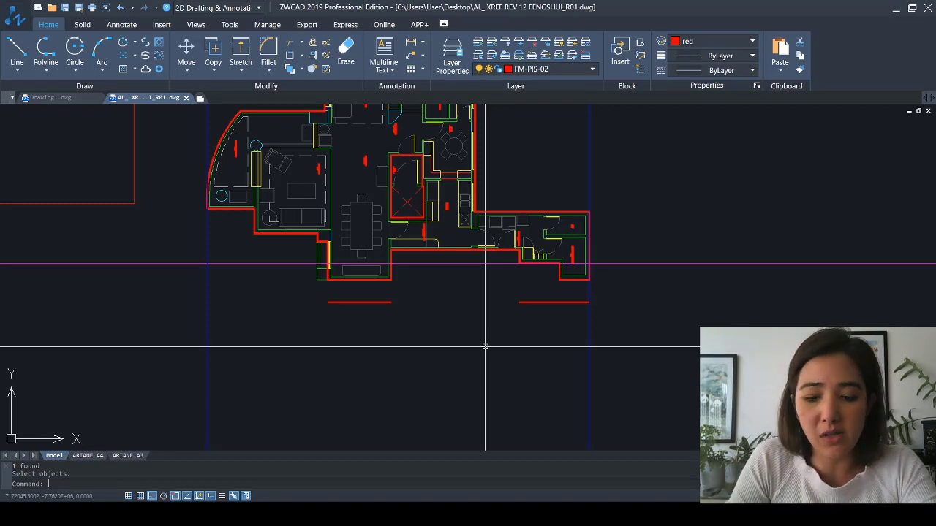
{"action": "type", "text": "l"}
{"action": "key", "text": "Return"}
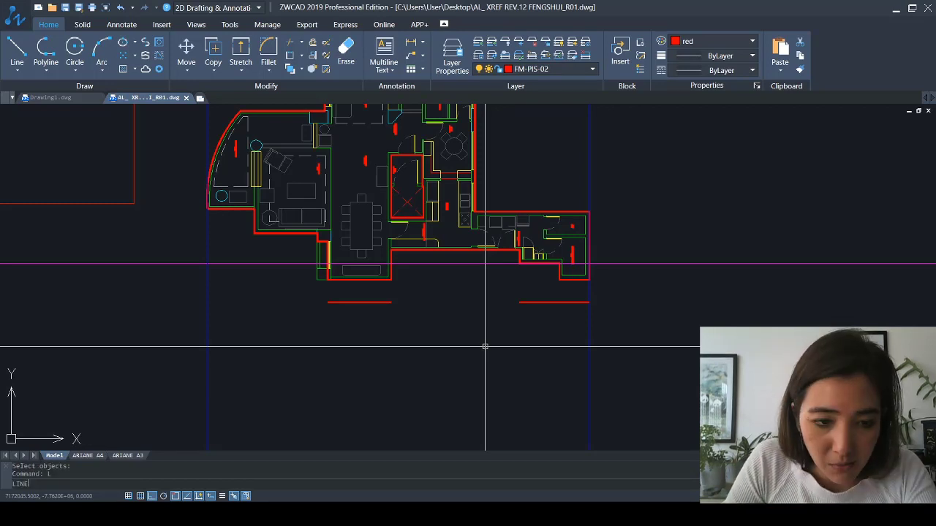
{"action": "left_click", "coordinate": [207, 394]}
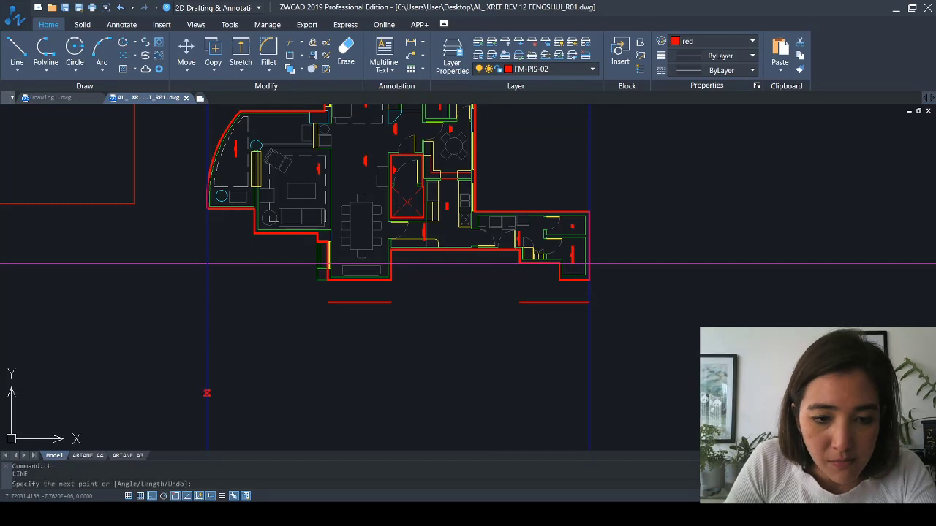
{"action": "left_click", "coordinate": [589, 395]}
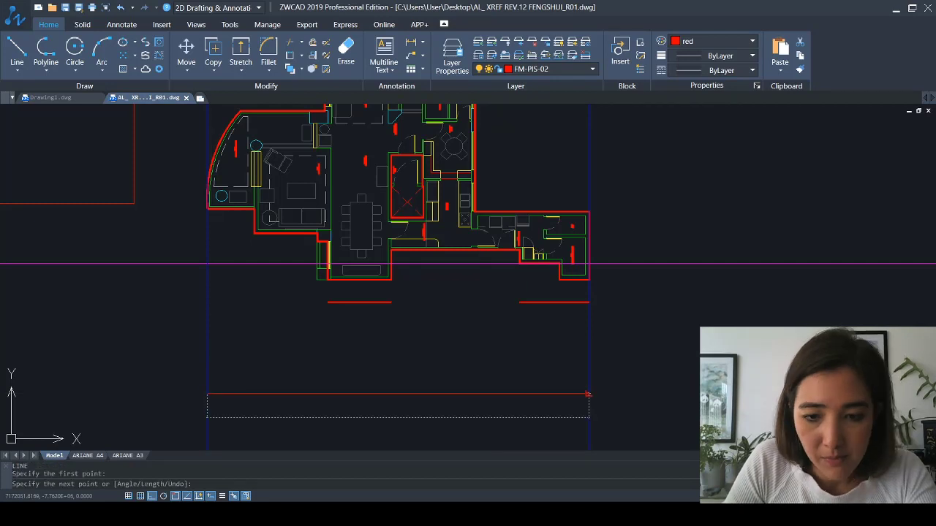
{"action": "key", "text": "Escape"}
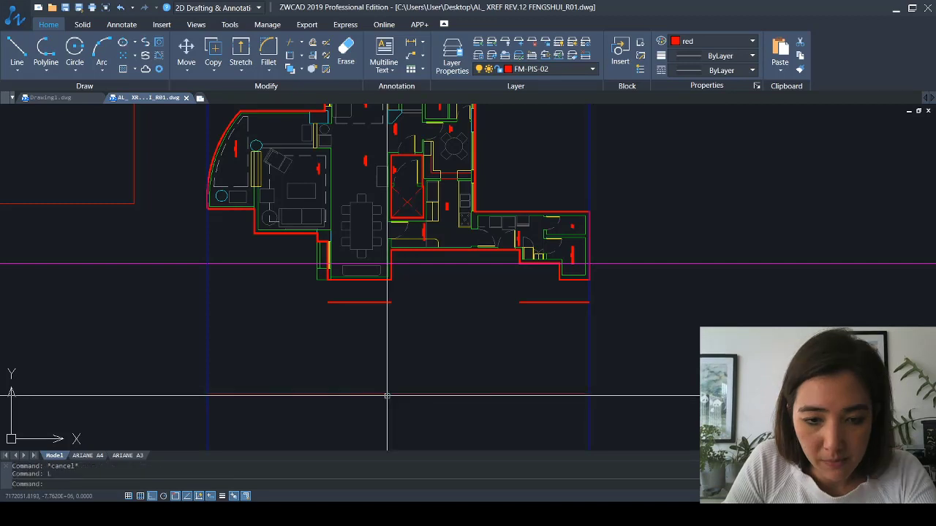
Trim away the western half of the full-width line at its midpoint, using a temporary vertical marker line
{"action": "key", "text": "Return"}
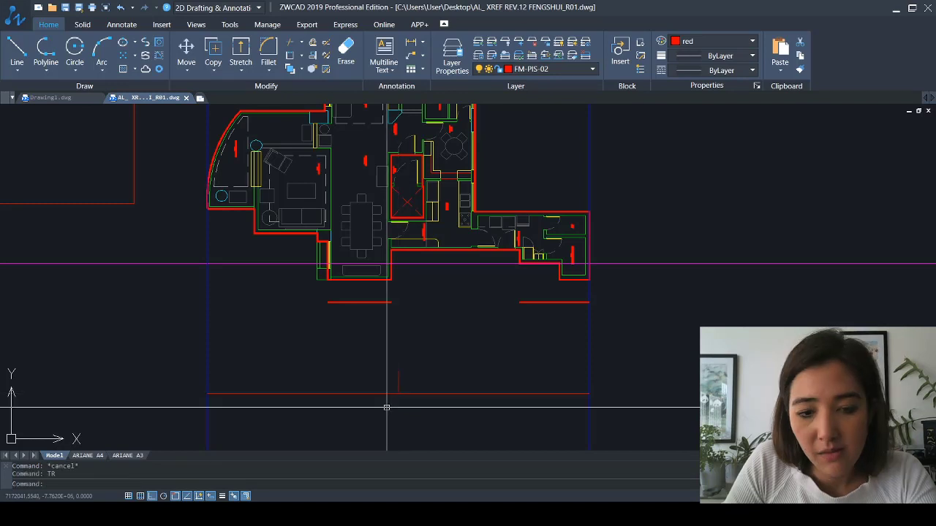
{"action": "key", "text": "Return"}
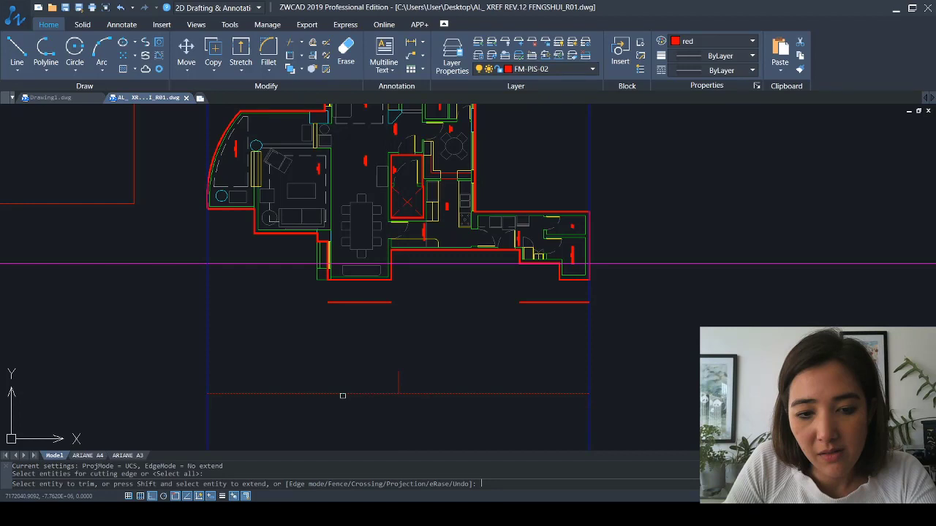
{"action": "left_click_drag", "start_coordinate": [342, 395], "coordinate": [378, 370]}
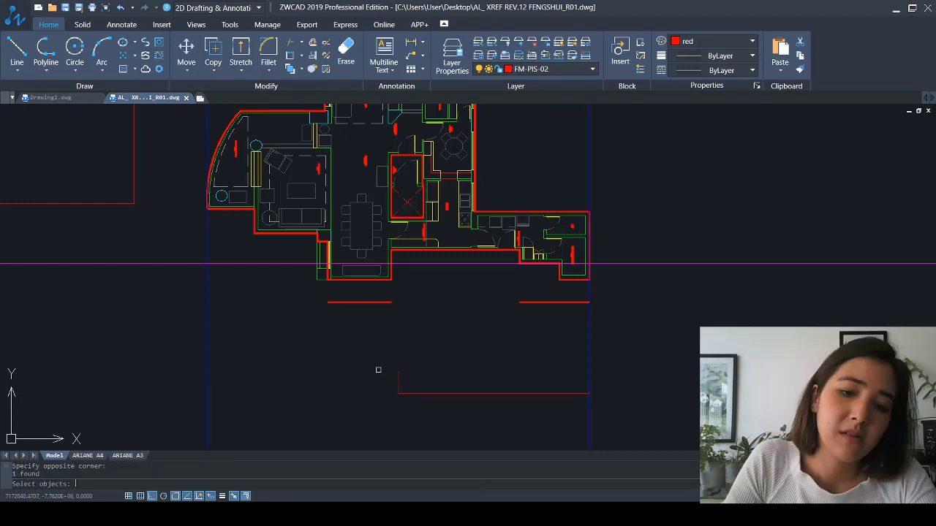
{"action": "key", "text": "Escape"}
{"action": "key", "text": "Escape"}
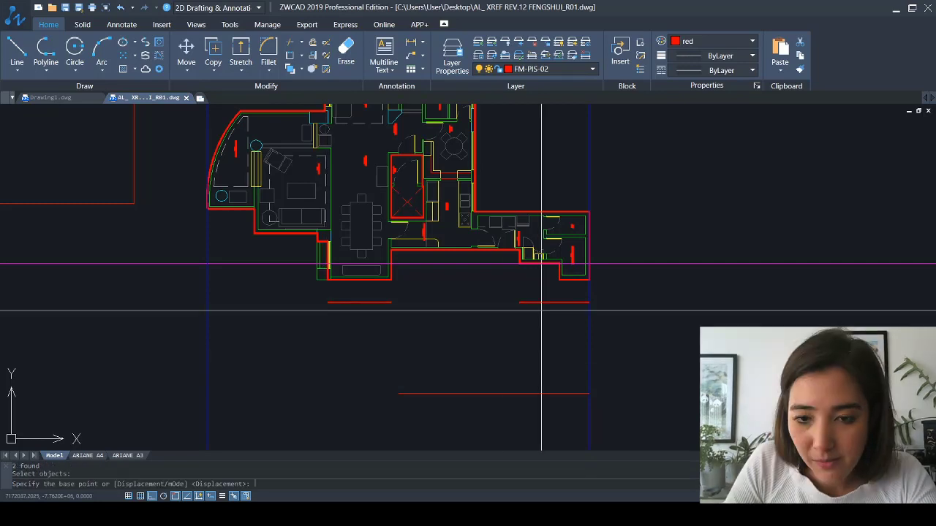
Copy the two thick red segments straight down and join the western copy end to end with the eastern one above the half-width line
{"action": "left_click", "coordinate": [588, 302]}
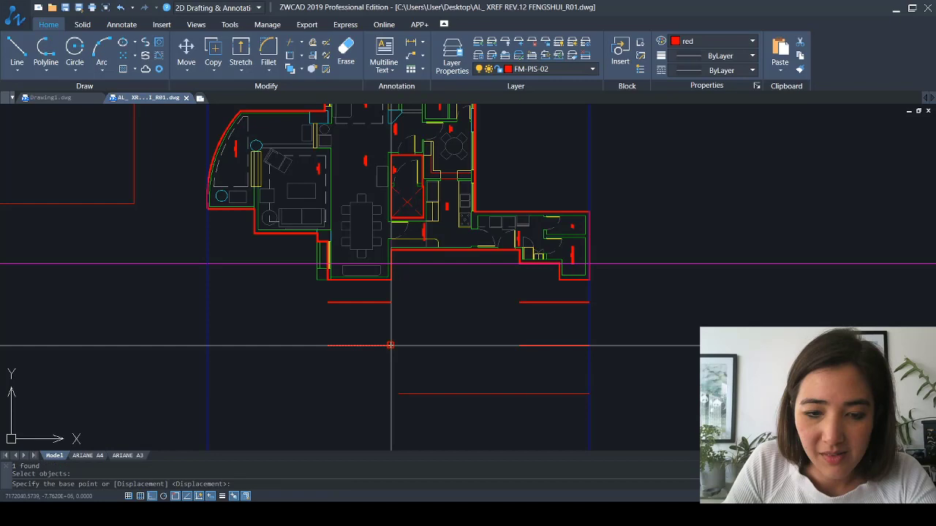
{"action": "left_click", "coordinate": [390, 345]}
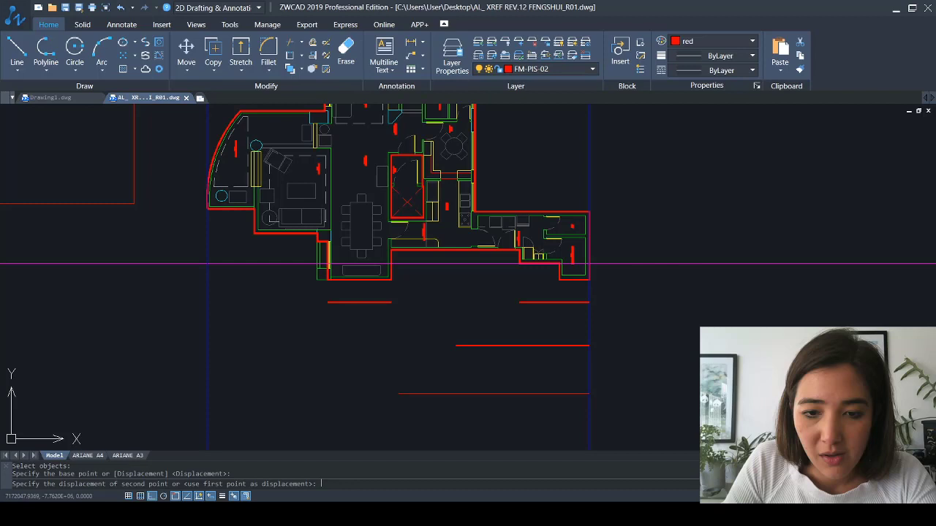
{"action": "key", "text": "Escape"}
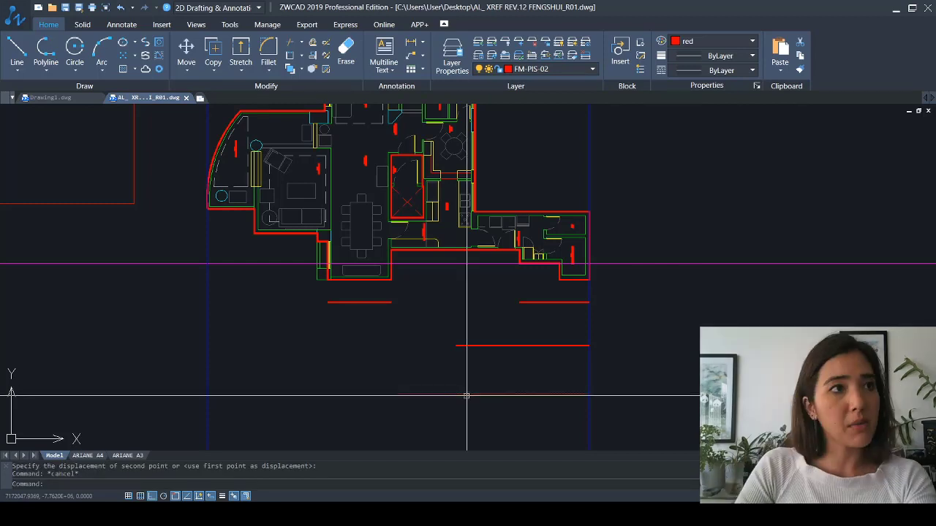
{"action": "key", "text": "Escape"}
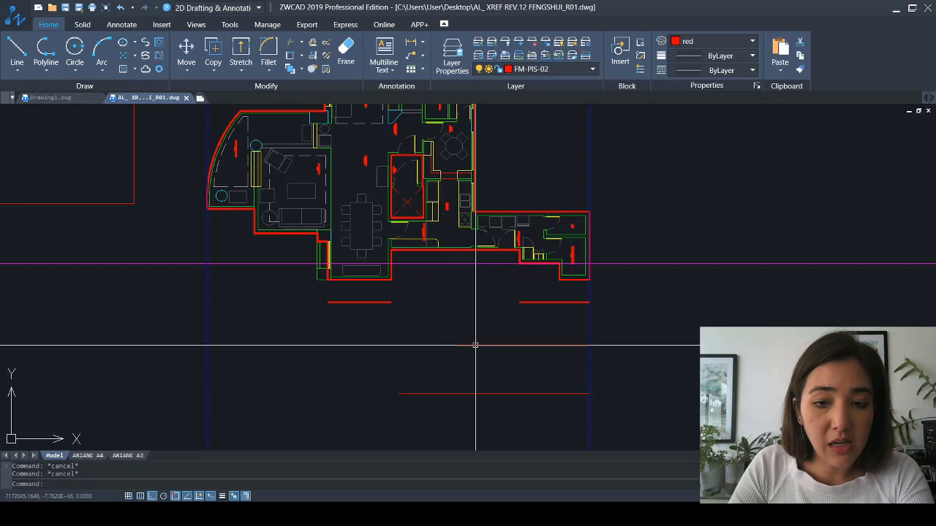
Erase the two joined segment copies above the half-width line
{"action": "type", "text": "e"}
{"action": "key", "text": "space"}
{"action": "left_click", "coordinate": [565, 367]}
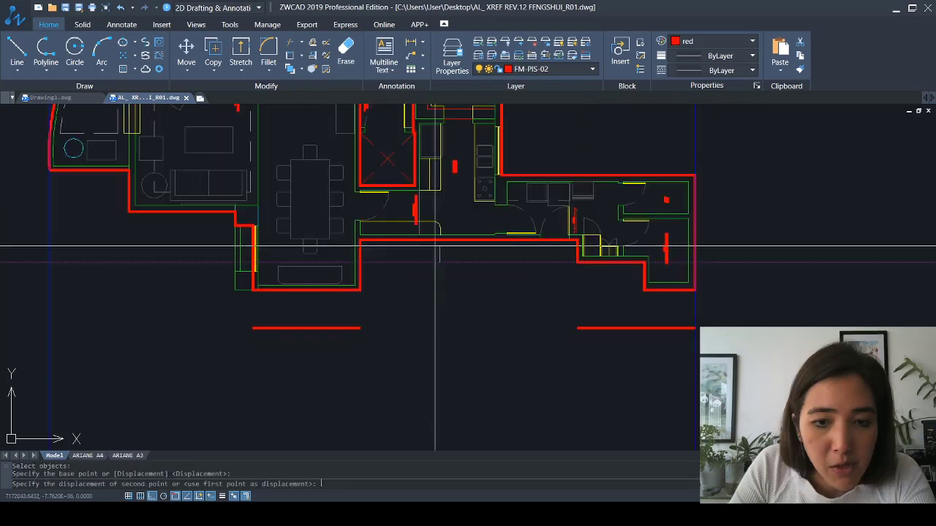
Move the lower horizontal construction line up to the recessed southern edge between the dining area and the southeast rooms
{"action": "left_click", "coordinate": [437, 249]}
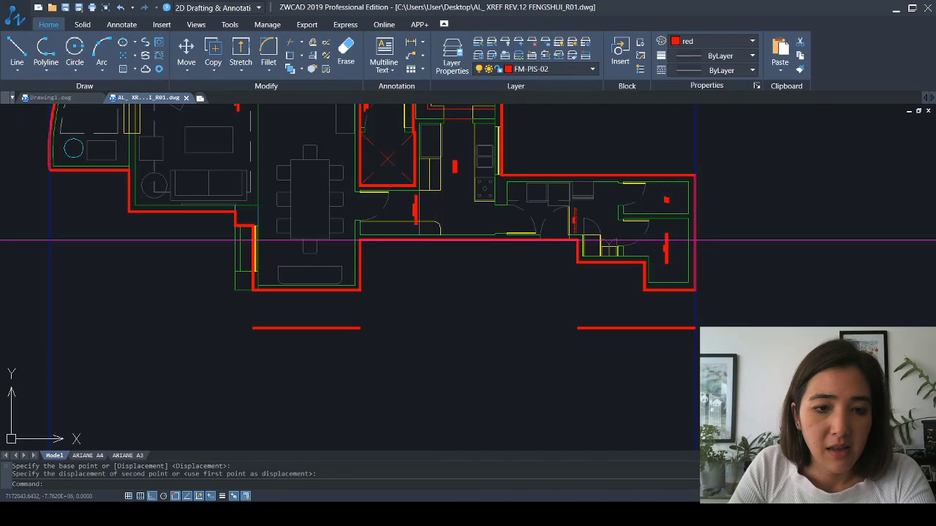
{"action": "key", "text": "Escape"}
{"action": "key", "text": "Escape"}
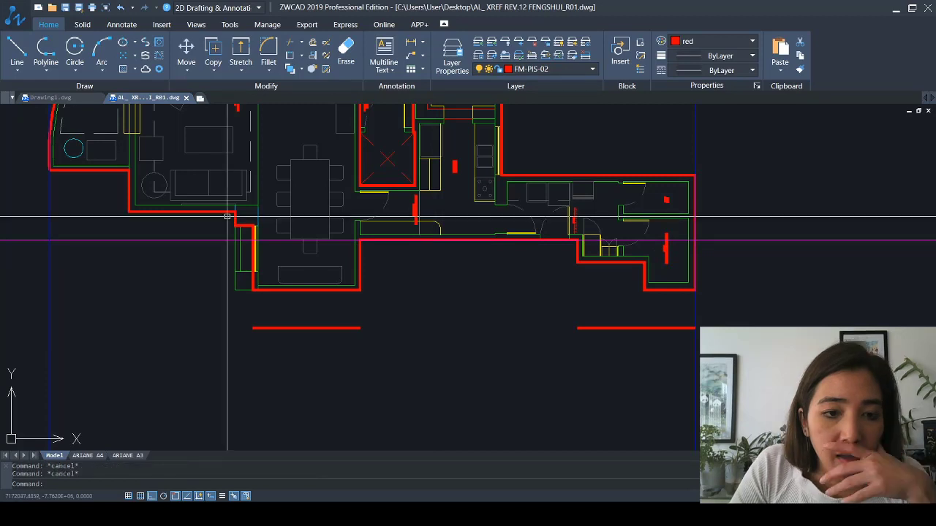
Draw a polyline along the lower horizontal construction line from the dining area's western outline edge to the plan's eastern edge
{"action": "type", "text": "PL"}
{"action": "key", "text": "Return"}
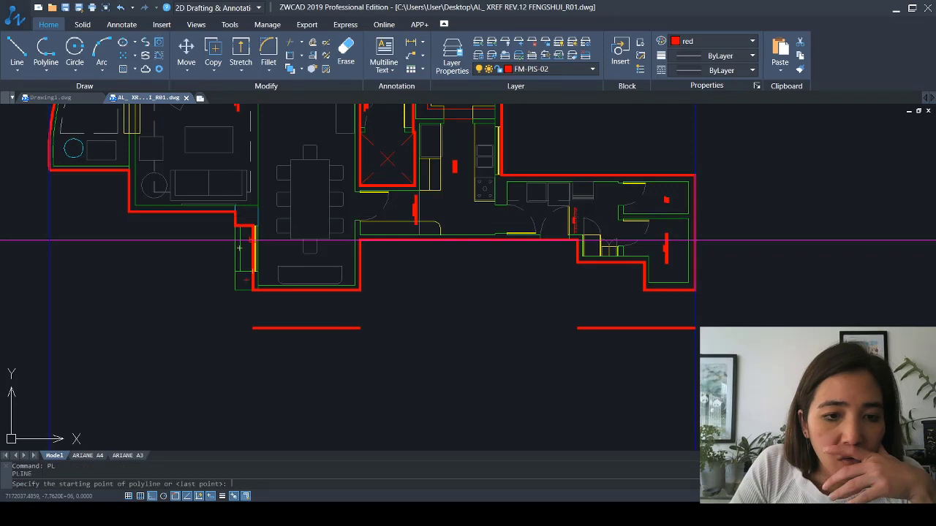
{"action": "left_click", "coordinate": [253, 240]}
{"action": "left_click", "coordinate": [695, 240]}
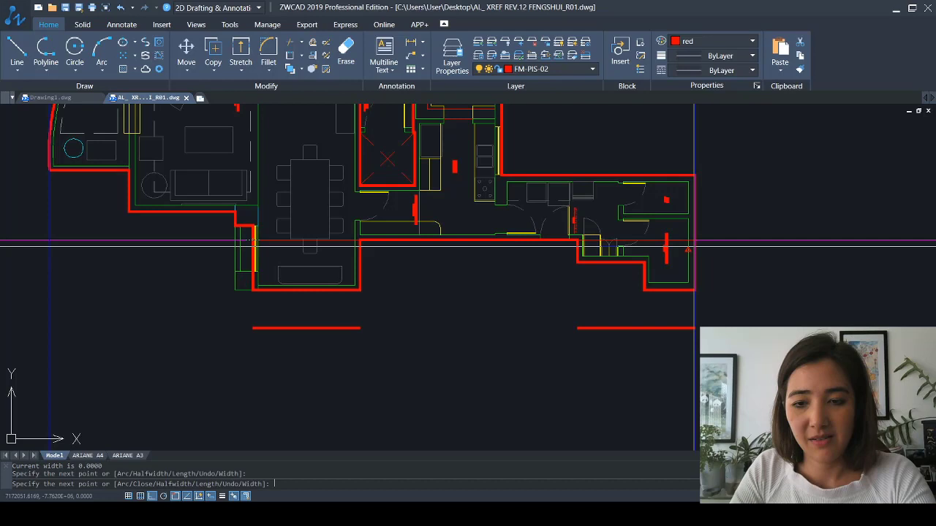
{"action": "key", "text": "Escape"}
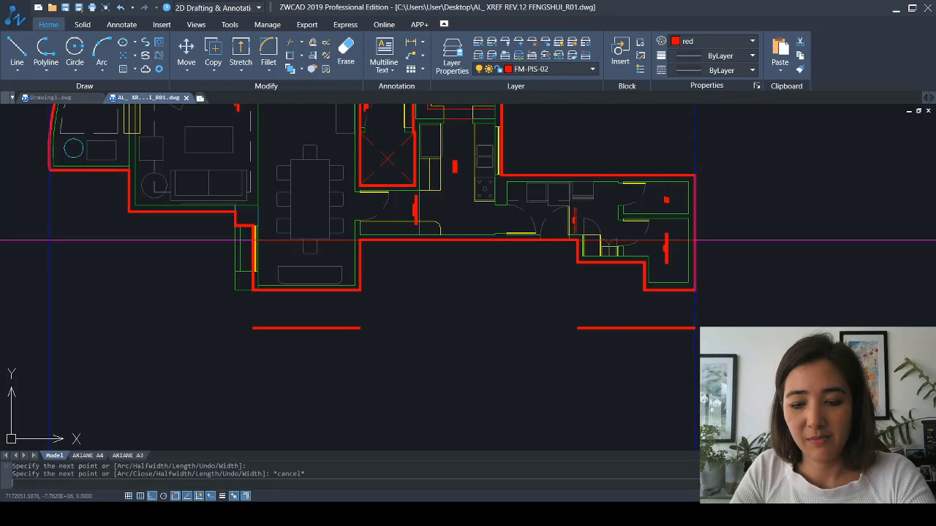
Move the new horizontal polyline straight down along the eastern construction line to just below the half-width line
{"action": "type", "text": "M"}
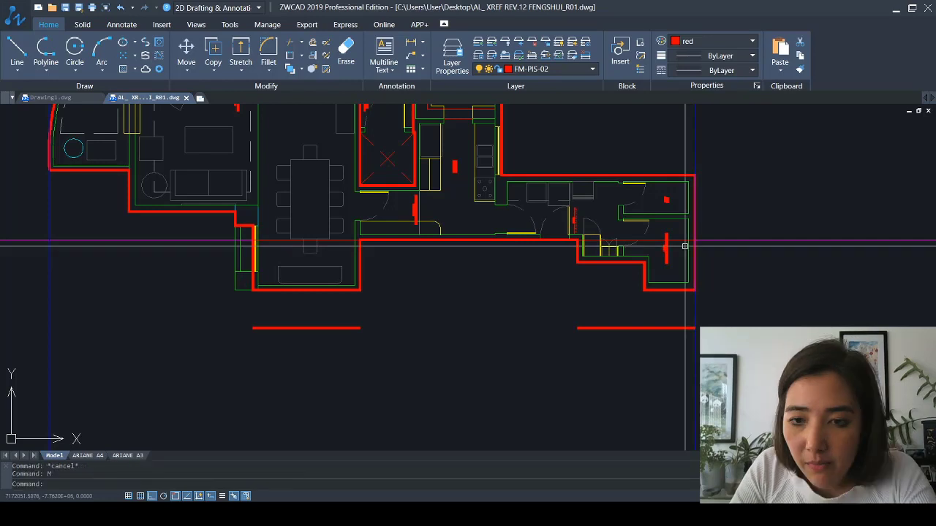
{"action": "left_click", "coordinate": [685, 241]}
{"action": "key", "text": "Return"}
{"action": "left_click", "coordinate": [694, 240]}
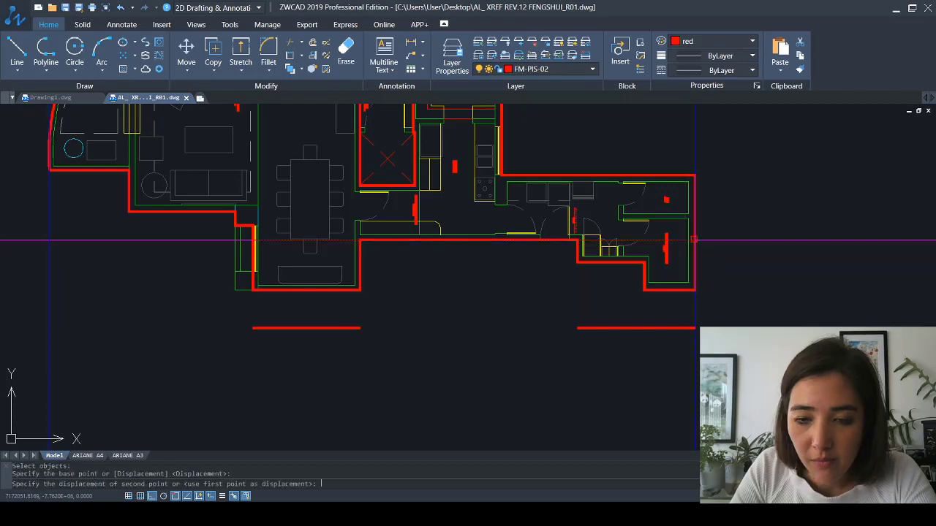
{"action": "scroll", "coordinate": [693, 240], "scroll_direction": "down", "scroll_amount": 3}
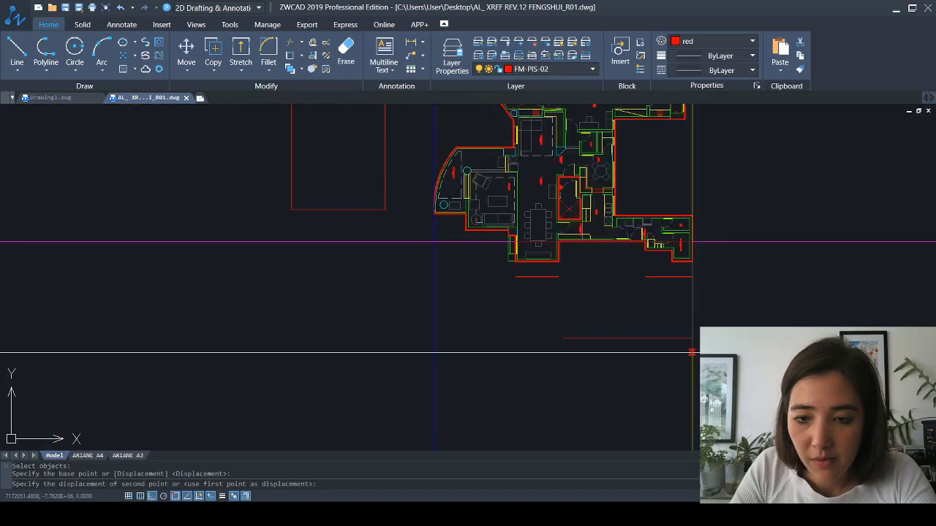
{"action": "key", "text": "Escape"}
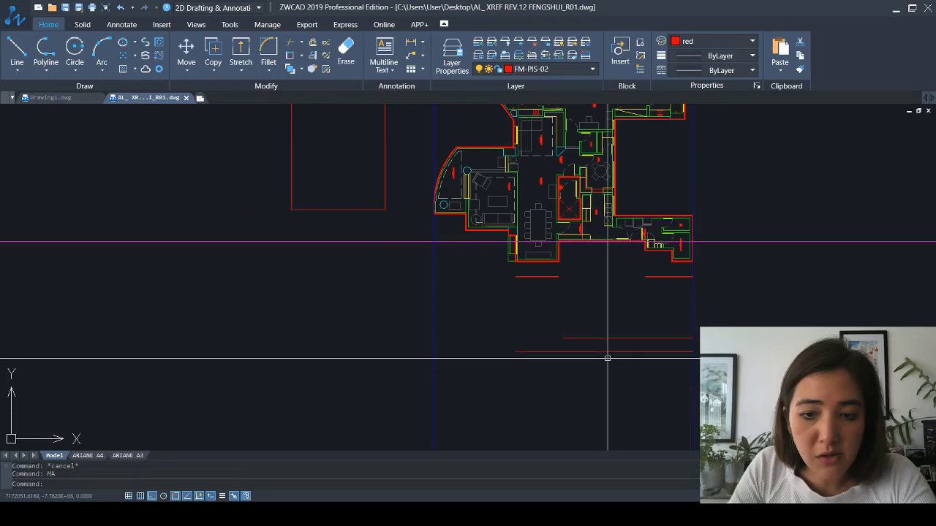
Match the properties of the two long comparison lines to the thick red segment below the southeast room
{"action": "left_click", "coordinate": [592, 338]}
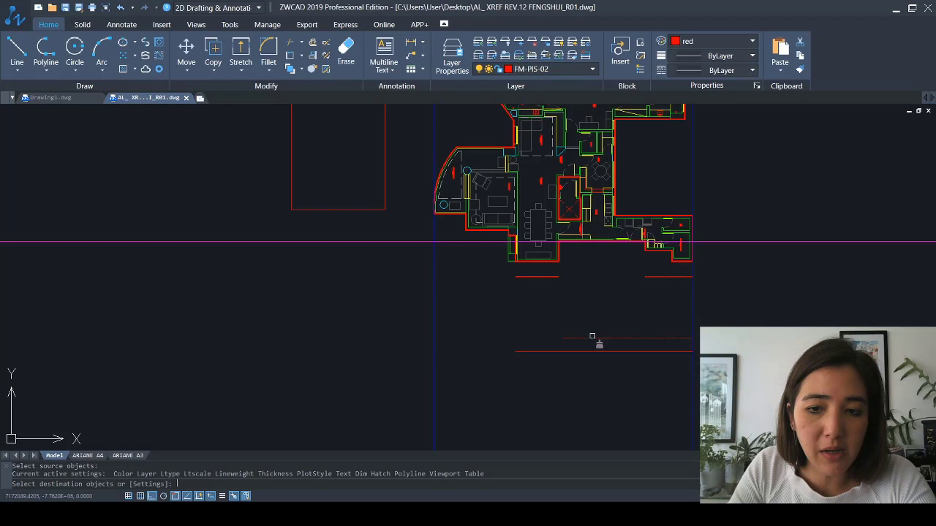
{"action": "left_click", "coordinate": [594, 343]}
{"action": "left_click", "coordinate": [542, 380]}
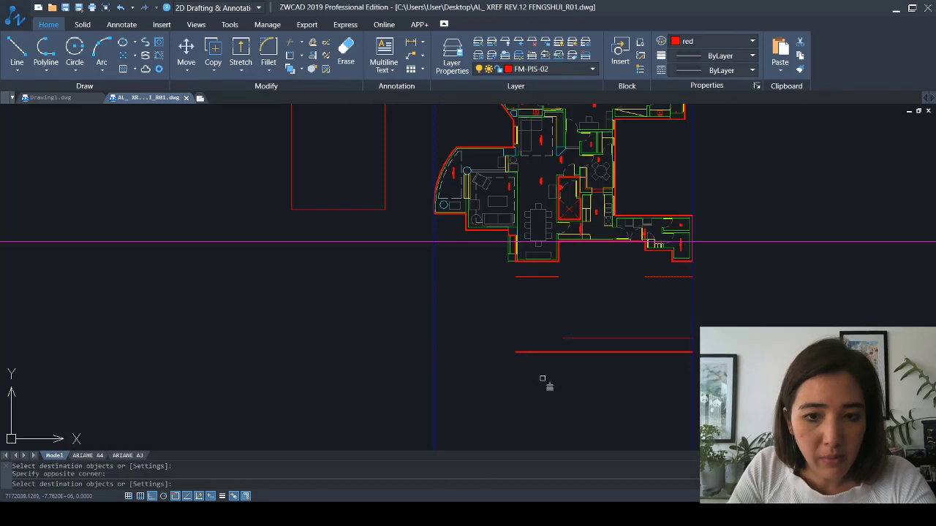
{"action": "key", "text": "Escape"}
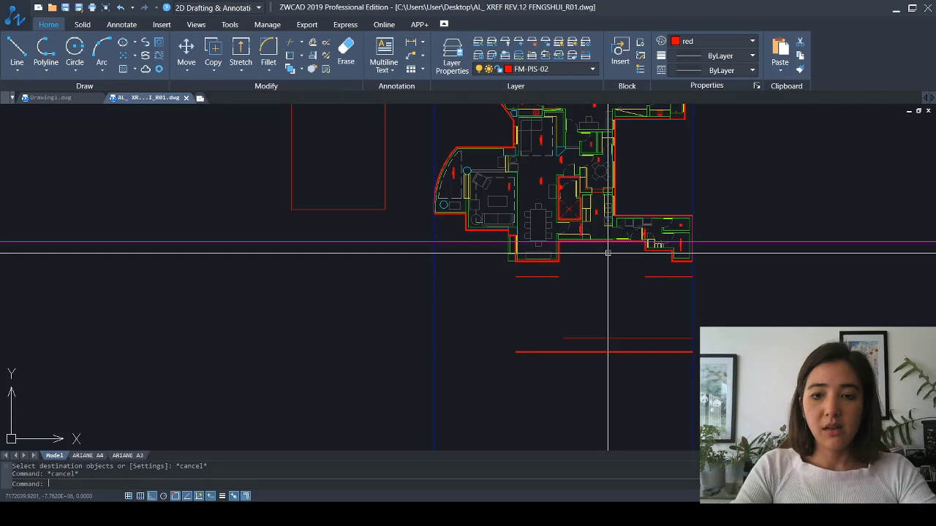
{"action": "middle_click_drag", "start_coordinate": [462, 318], "coordinate": [451, 428]}
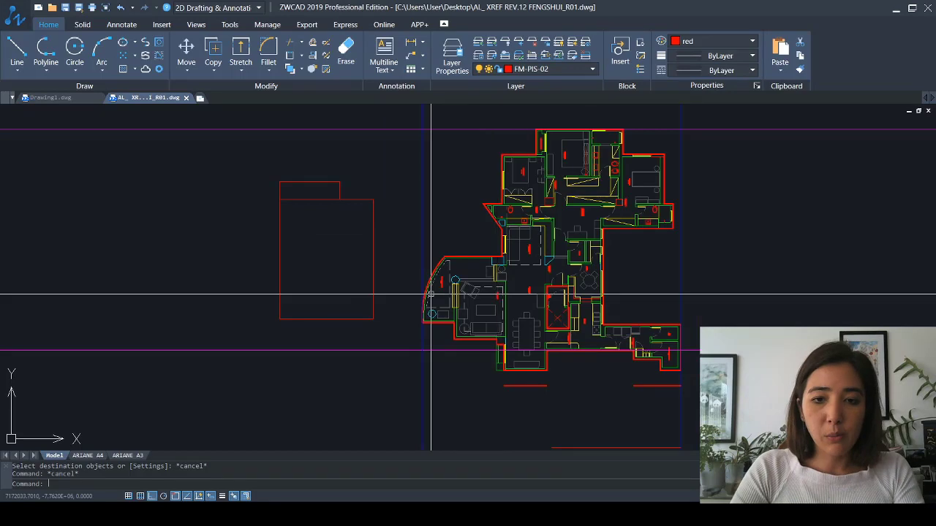
{"action": "scroll", "coordinate": [424, 296], "scroll_direction": "up", "scroll_amount": 3}
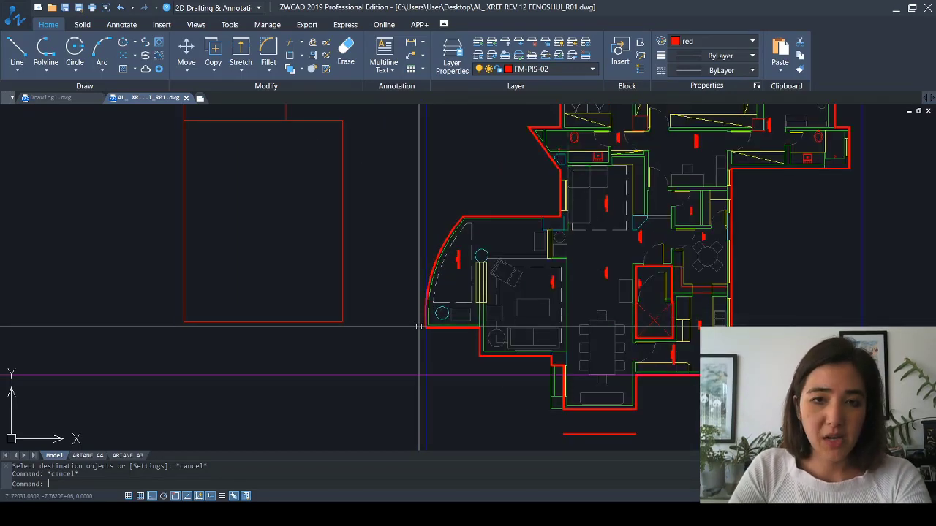
{"action": "scroll", "coordinate": [419, 326], "scroll_direction": "down", "scroll_amount": 2}
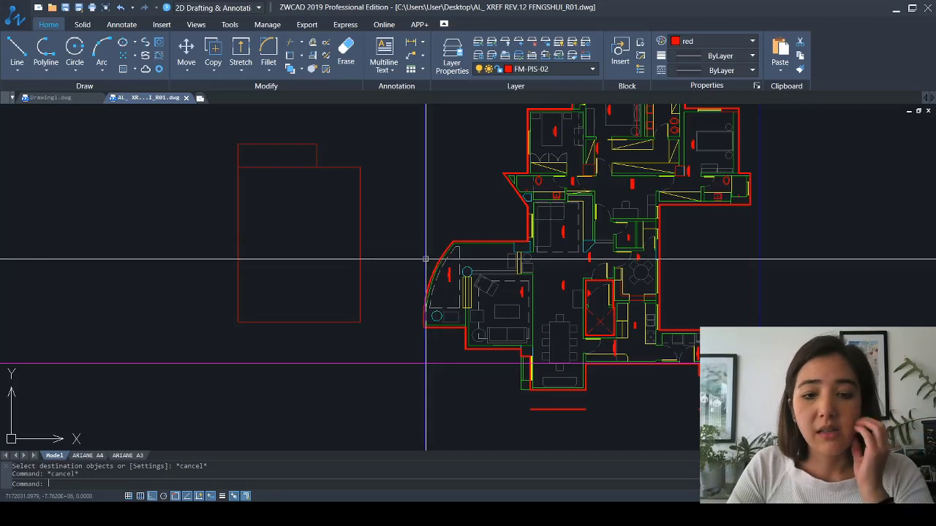
{"action": "key", "text": "Escape"}
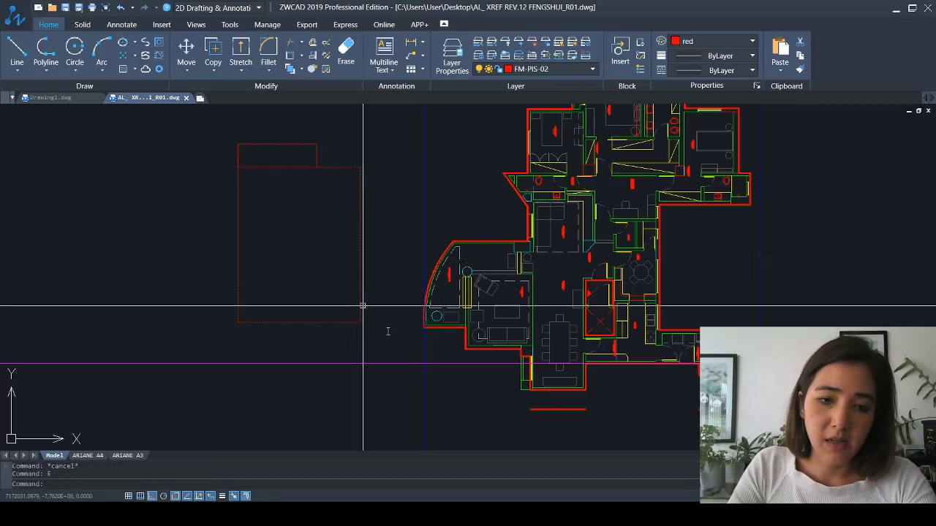
Erase the two red rectangles in the empty area west of the plan
{"action": "key", "text": "Return"}
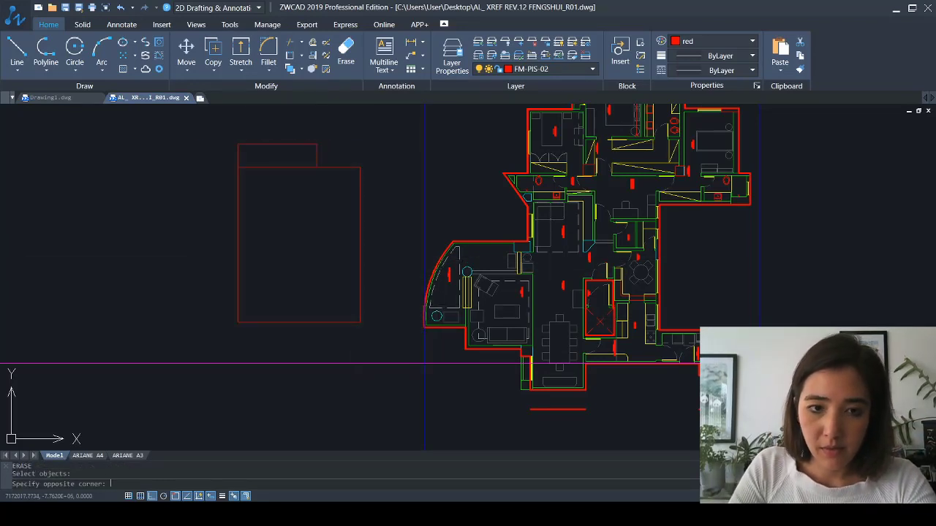
{"action": "key", "text": "Return"}
{"action": "mouse_move", "coordinate": [292, 209]}
{"action": "middle_mouse_down"}
{"action": "mouse_move", "coordinate": [319, 257]}
{"action": "mouse_move", "coordinate": [285, 267]}
{"action": "middle_mouse_up"}
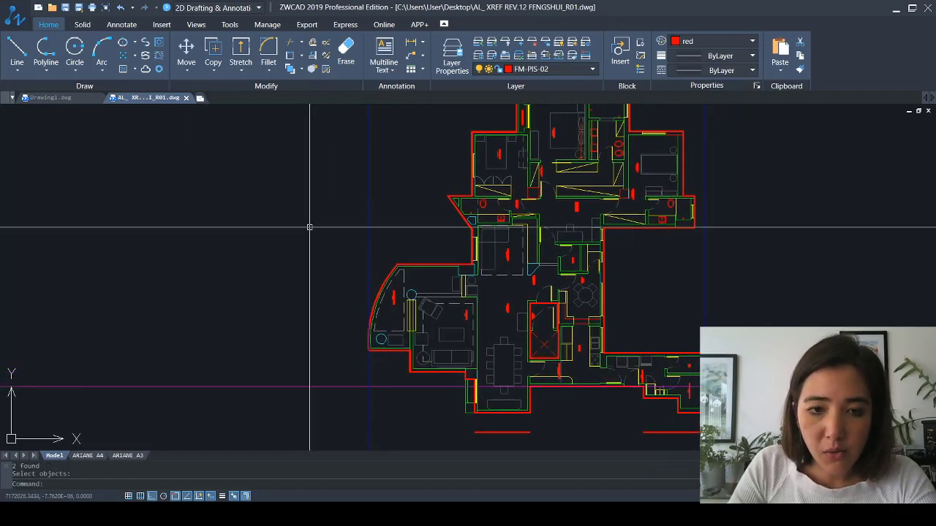
Move the western vertical construction line from the balcony's outer edge to the living room's western outline edge
{"action": "type", "text": "m"}
{"action": "key", "text": "Return"}
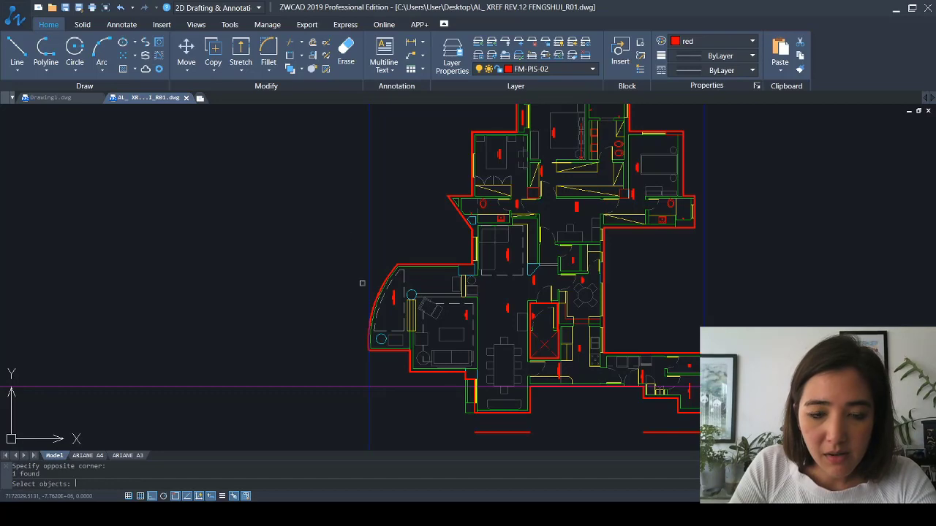
{"action": "scroll", "coordinate": [362, 283], "scroll_direction": "up", "scroll_amount": 5}
{"action": "key", "text": "Return"}
{"action": "left_click", "coordinate": [354, 352]}
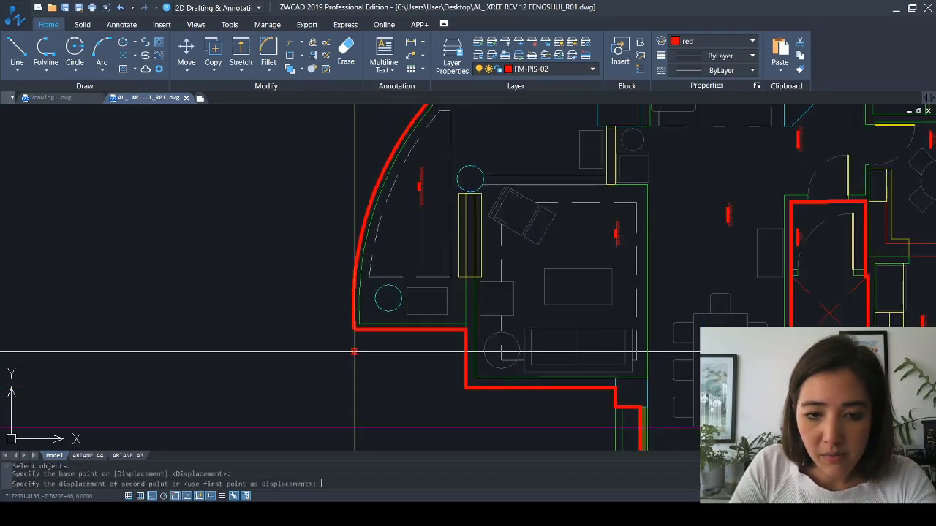
{"action": "left_click", "coordinate": [466, 351]}
{"action": "scroll", "coordinate": [345, 381], "scroll_direction": "down", "scroll_amount": 2}
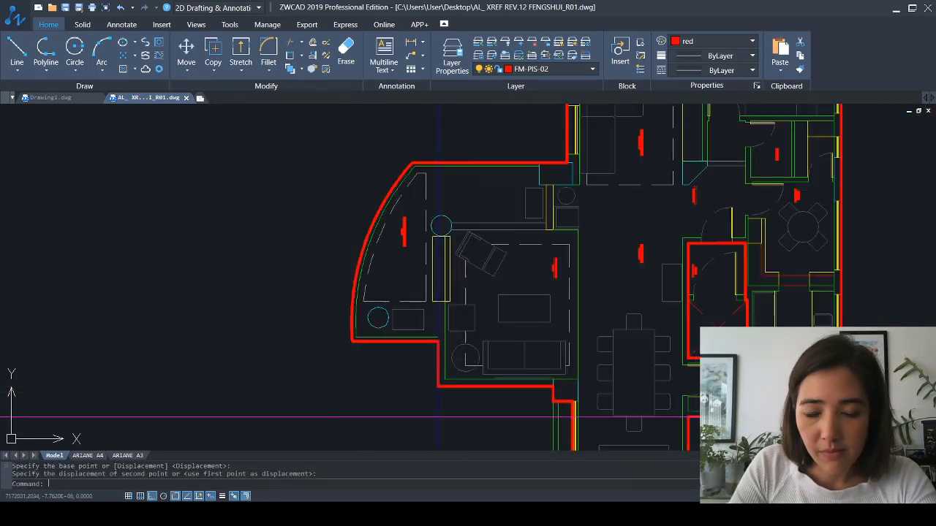
{"action": "scroll", "coordinate": [334, 314], "scroll_direction": "down", "scroll_amount": 4}
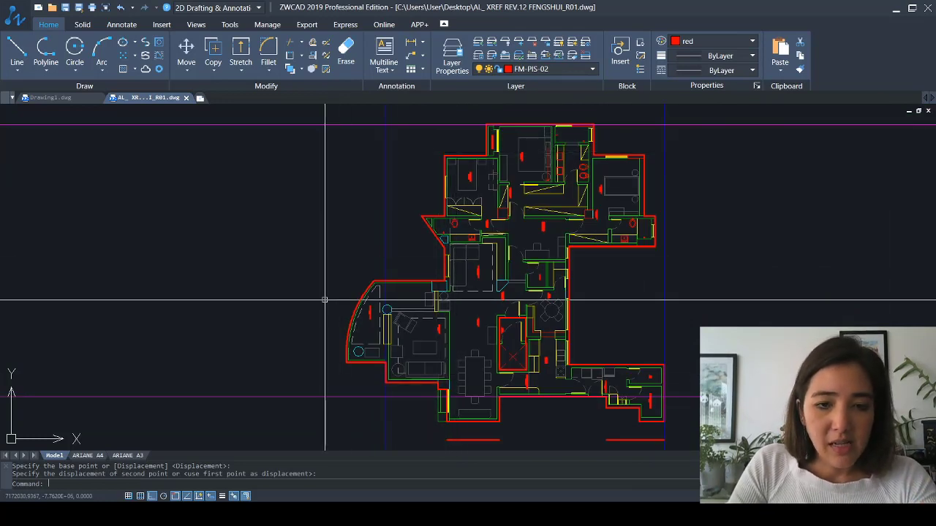
Draw a vertical line west of the plan from the lower to the upper horizontal construction line
{"action": "type", "text": "l"}
{"action": "key", "text": "Return"}
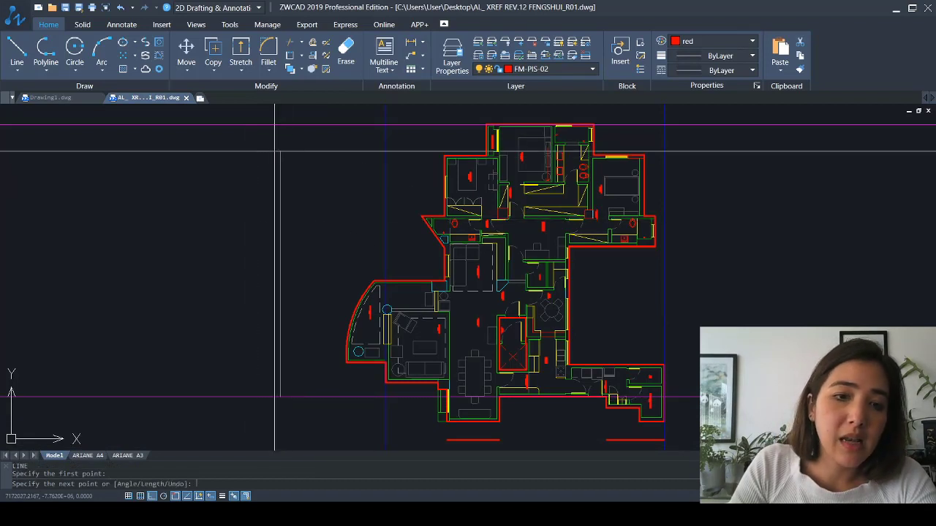
{"action": "left_click", "coordinate": [280, 126]}
{"action": "key", "text": "Escape"}
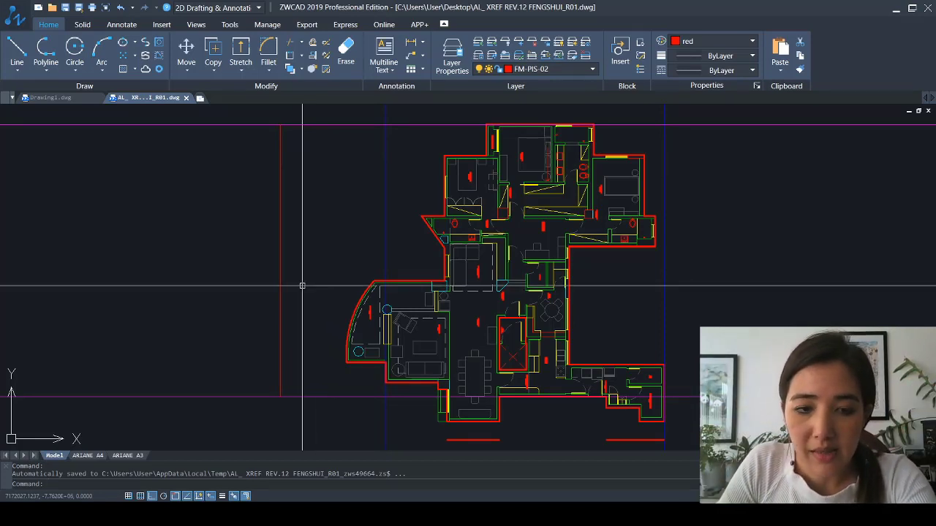
Draw a short horizontal tick westward from the midpoint of the full-height vertical line
{"action": "type", "text": "l"}
{"action": "key", "text": "Return"}
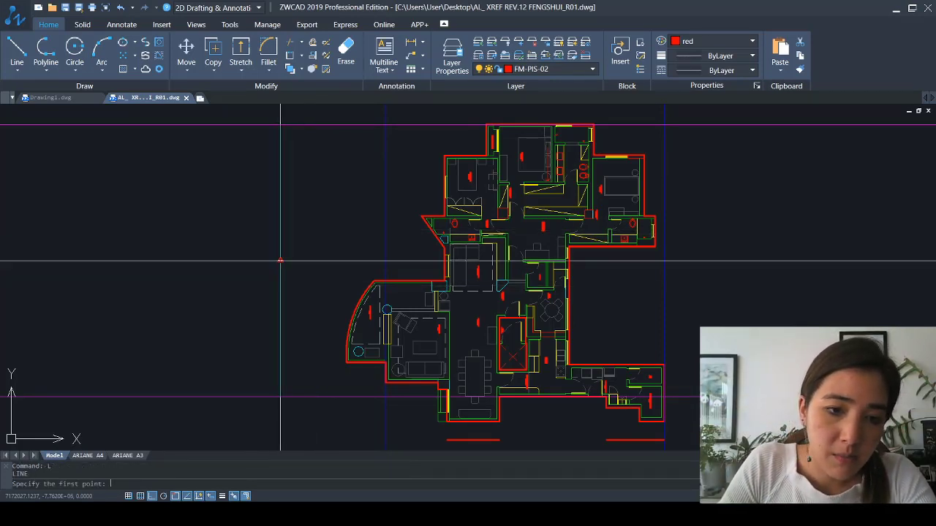
{"action": "left_click", "coordinate": [281, 261]}
{"action": "left_click", "coordinate": [259, 258]}
{"action": "key", "text": "Escape"}
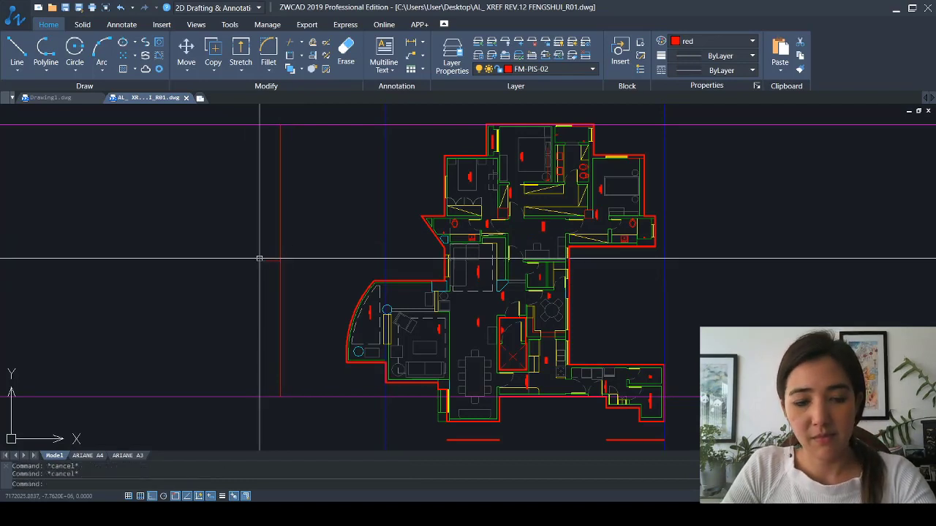
Trim away the part of the vertical line above the midpoint tick, leaving the half-height line
{"action": "key", "text": "Return"}
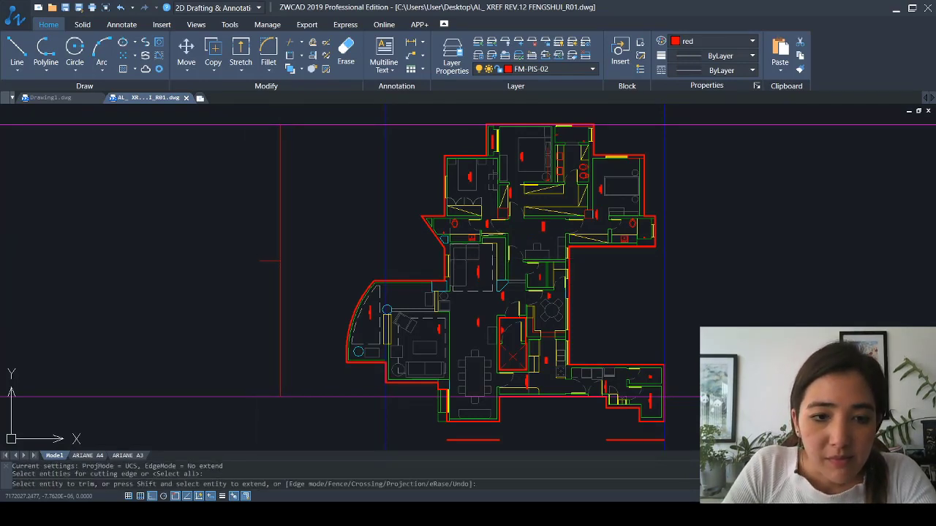
{"action": "left_click", "coordinate": [282, 232]}
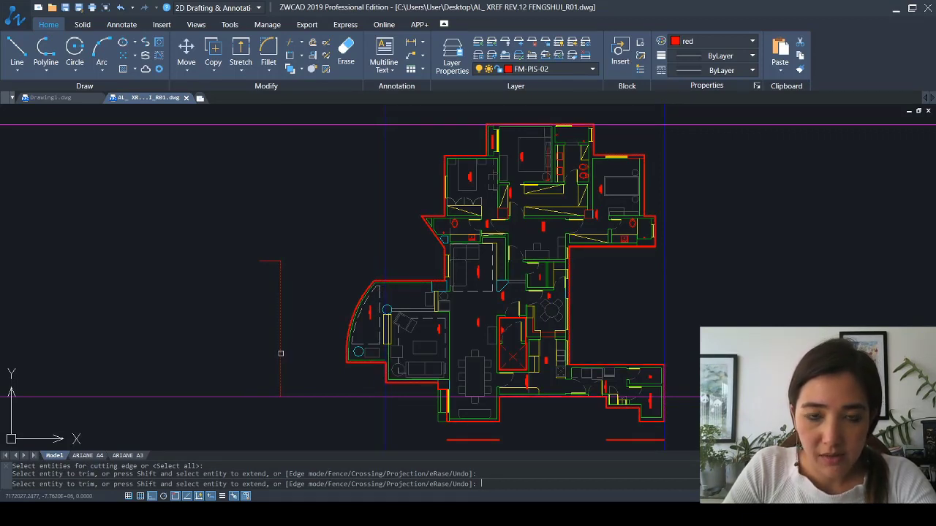
{"action": "key", "text": "Escape"}
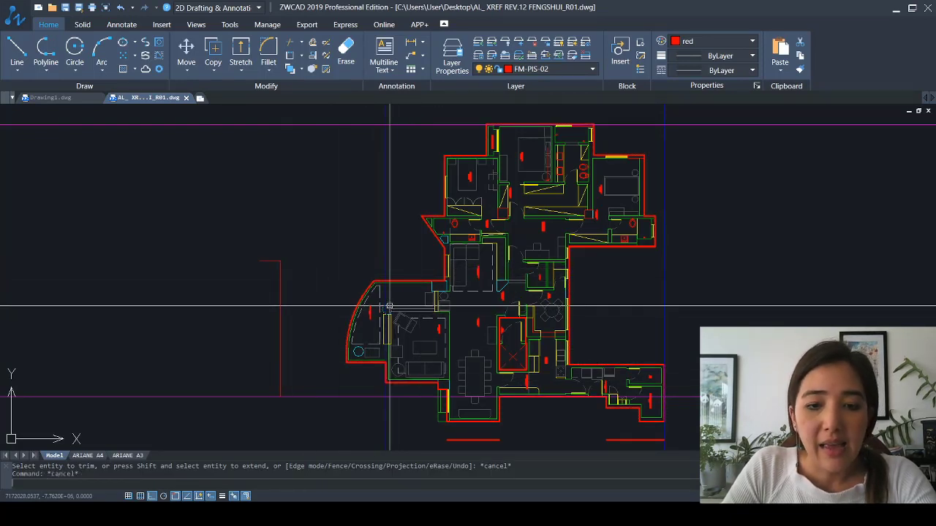
Move the western vertical construction line to the tip of the pointed outline corner beside the northwestern bathroom
{"action": "type", "text": "m"}
{"action": "key", "text": "Return"}
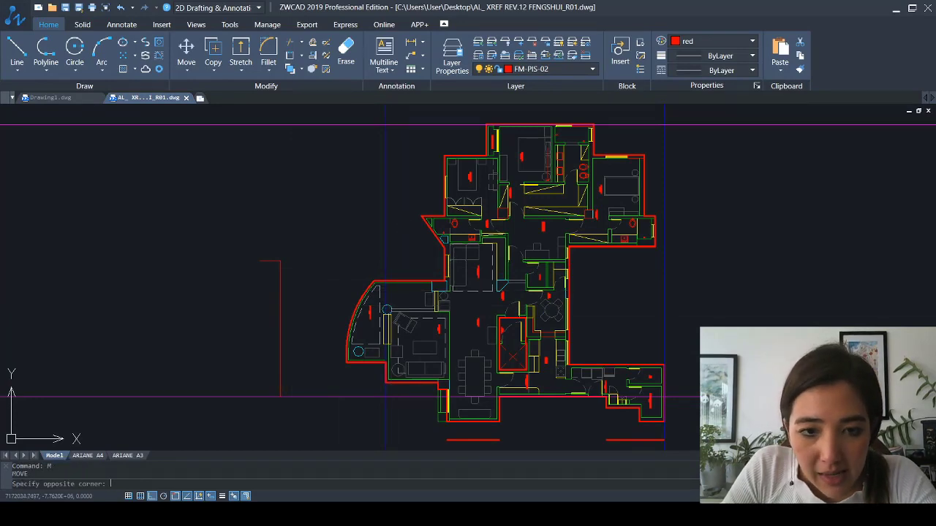
{"action": "key", "text": "Return"}
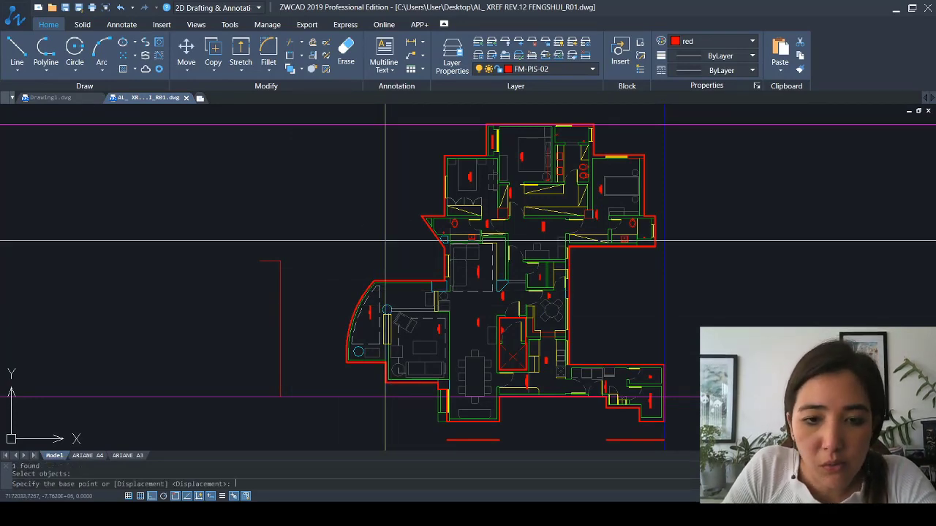
{"action": "left_click", "coordinate": [383, 234]}
{"action": "scroll", "coordinate": [355, 248], "scroll_direction": "up", "scroll_amount": 4}
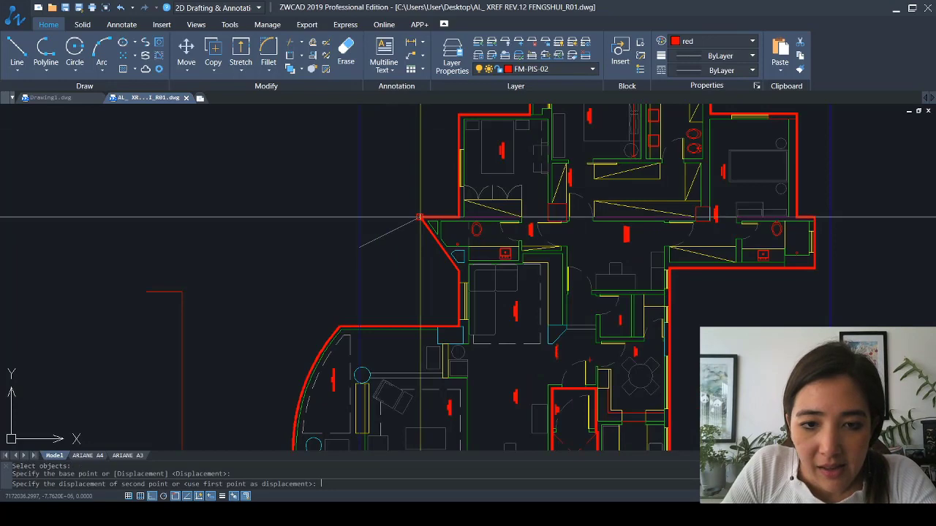
{"action": "left_click", "coordinate": [419, 217]}
{"action": "scroll", "coordinate": [349, 260], "scroll_direction": "down", "scroll_amount": 2}
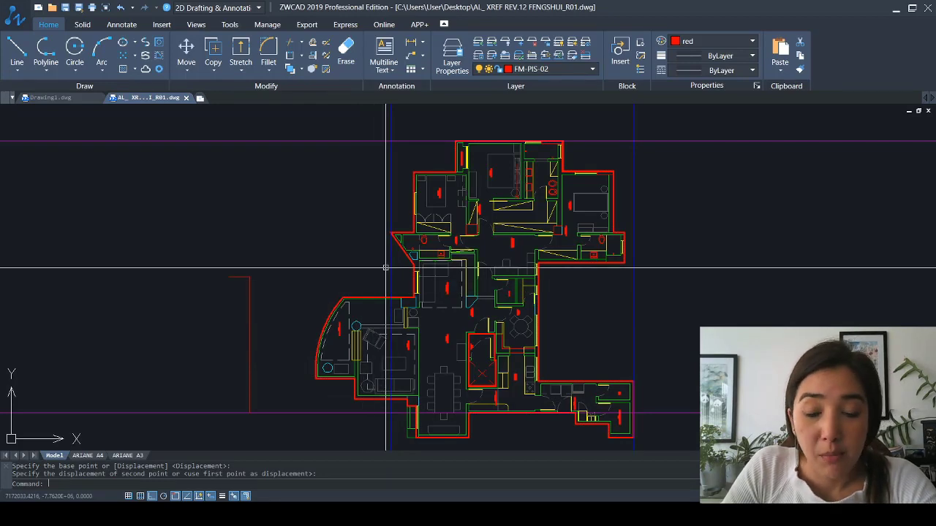
Move the western vertical construction line slightly east of the pointed bathroom corner so it crosses the slanted wall
{"action": "type", "text": "m"}
{"action": "key", "text": "Return"}
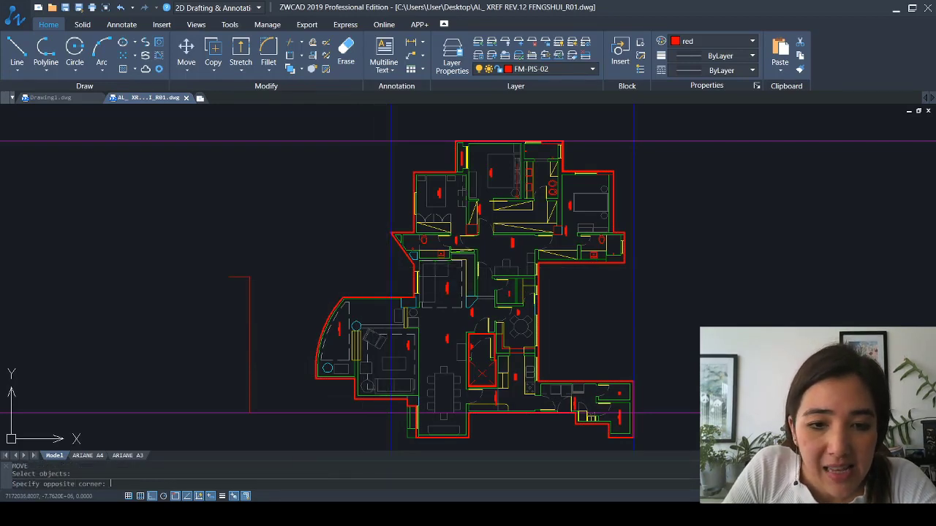
{"action": "scroll", "coordinate": [390, 249], "scroll_direction": "up", "scroll_amount": 4}
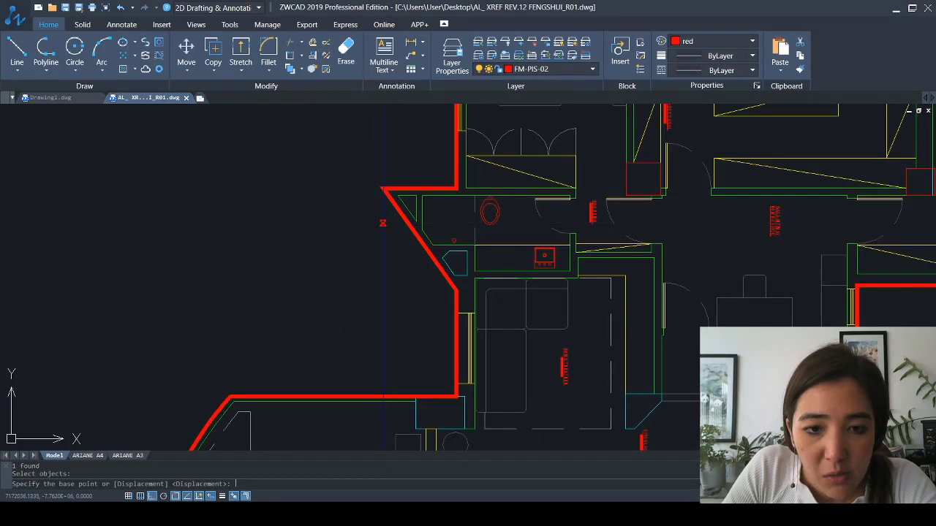
{"action": "left_click", "coordinate": [409, 217]}
{"action": "key", "text": "Escape"}
{"action": "key", "text": "Escape"}
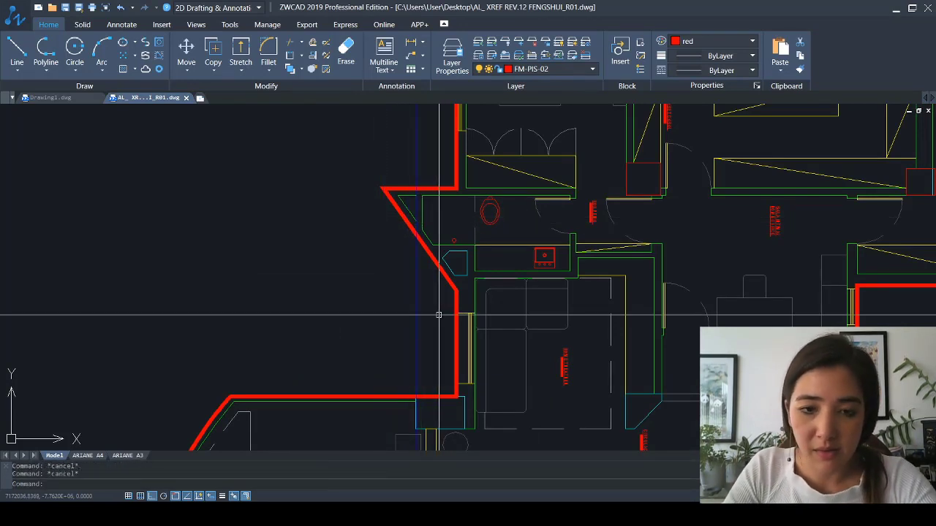
Draw a short vertical polyline along the western construction line from the slanted bathroom wall to the outline edge above it
{"action": "type", "text": "pl"}
{"action": "key", "text": "Return"}
{"action": "left_click", "coordinate": [419, 194]}
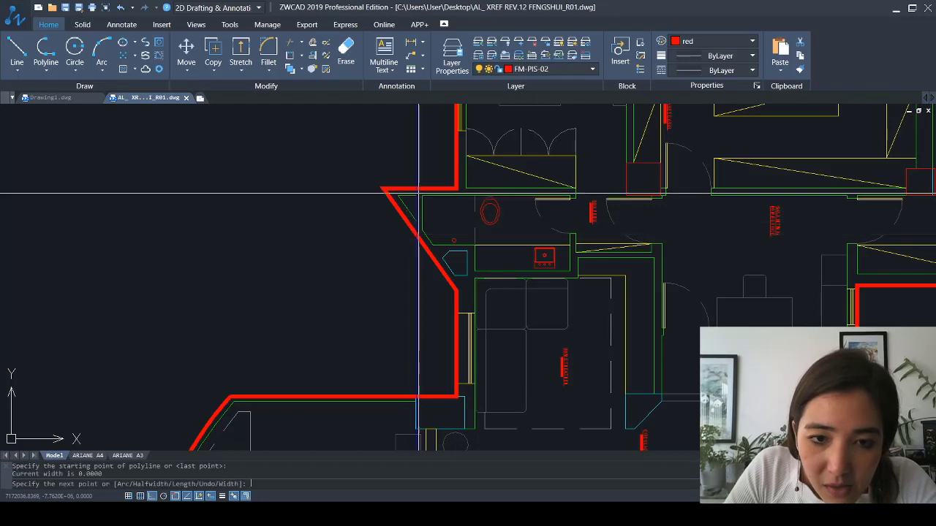
{"action": "scroll", "coordinate": [418, 192], "scroll_direction": "down", "scroll_amount": 2}
{"action": "left_click", "coordinate": [392, 188]}
{"action": "scroll", "coordinate": [379, 187], "scroll_direction": "down", "scroll_amount": 2}
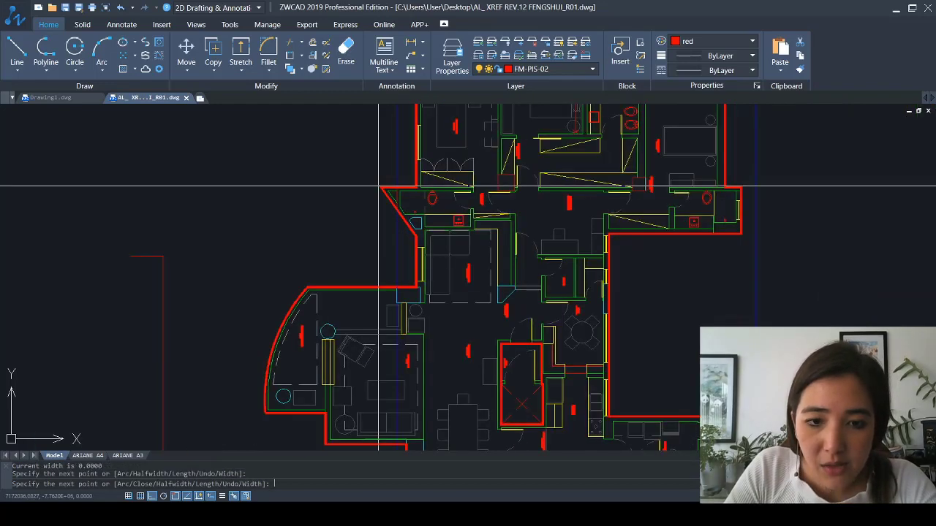
{"action": "key", "text": "Return"}
Draw a vertical polyline along the western construction line from the balcony's northern outline edge to the living room's southern edge
{"action": "key", "text": "Return"}
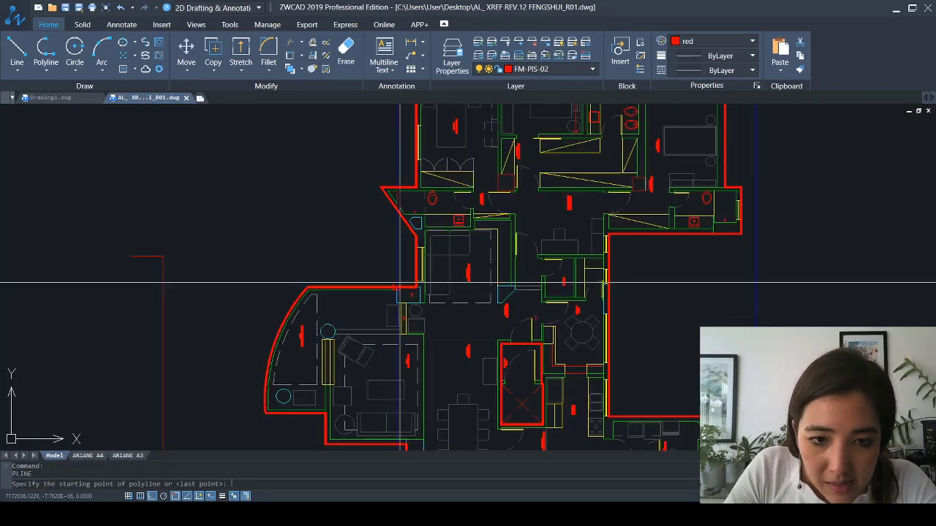
{"action": "left_click", "coordinate": [397, 287]}
{"action": "middle_click_drag", "start_coordinate": [396, 299], "coordinate": [393, 155]}
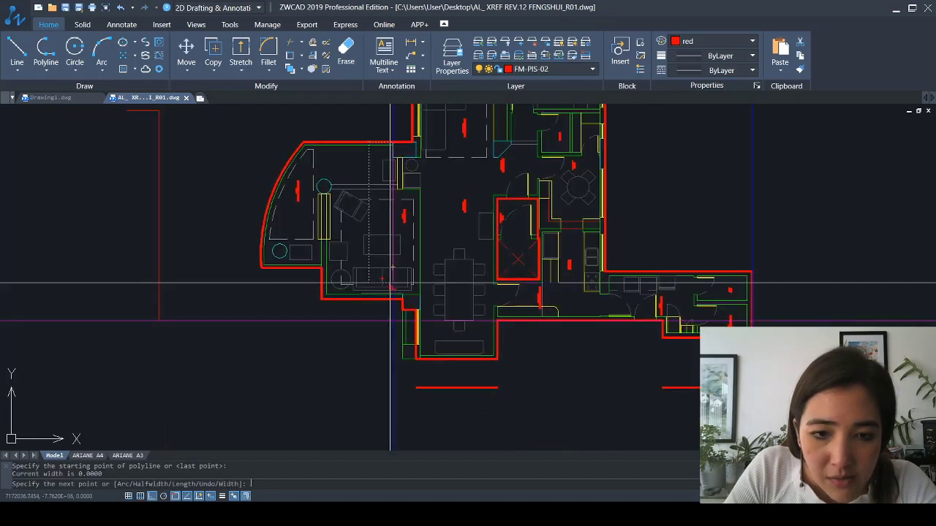
{"action": "key", "text": "Escape"}
{"action": "key", "text": "Escape"}
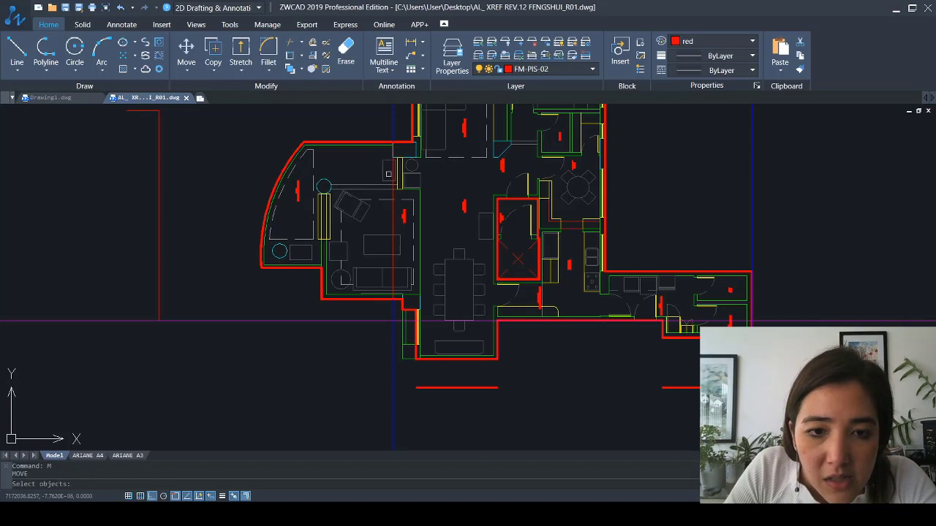
Move both new vertical polylines west of the plan, with the longer one's lower end on the lower horizontal construction line
{"action": "middle_click_drag", "start_coordinate": [370, 155], "coordinate": [375, 239]}
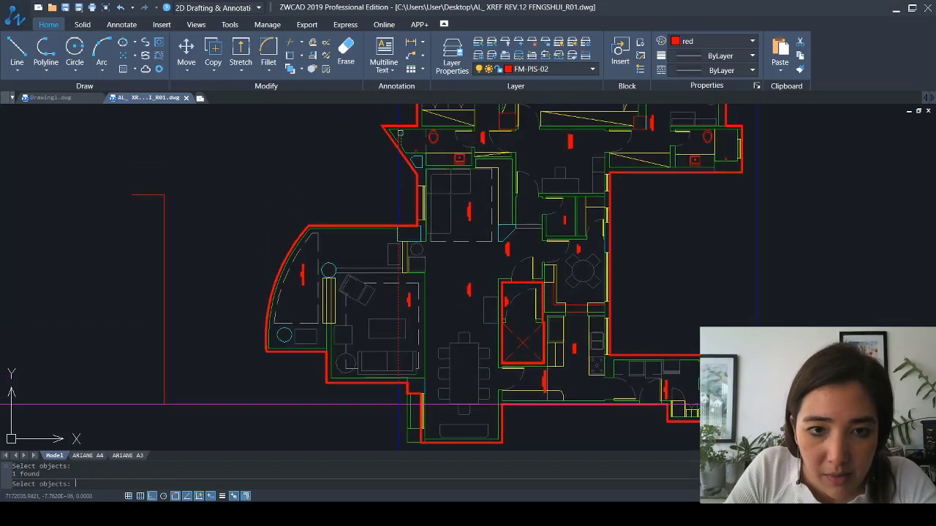
{"action": "left_click", "coordinate": [398, 383]}
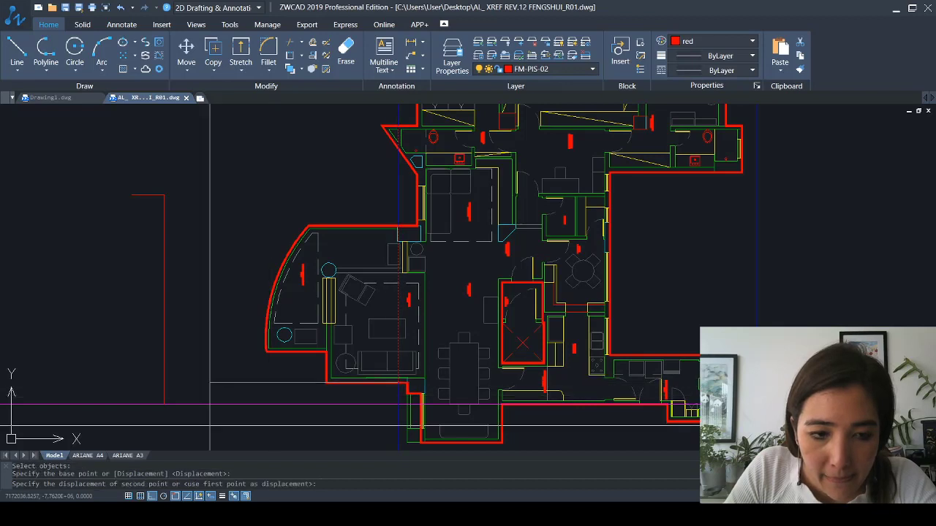
{"action": "key", "text": "Escape"}
{"action": "key", "text": "Escape"}
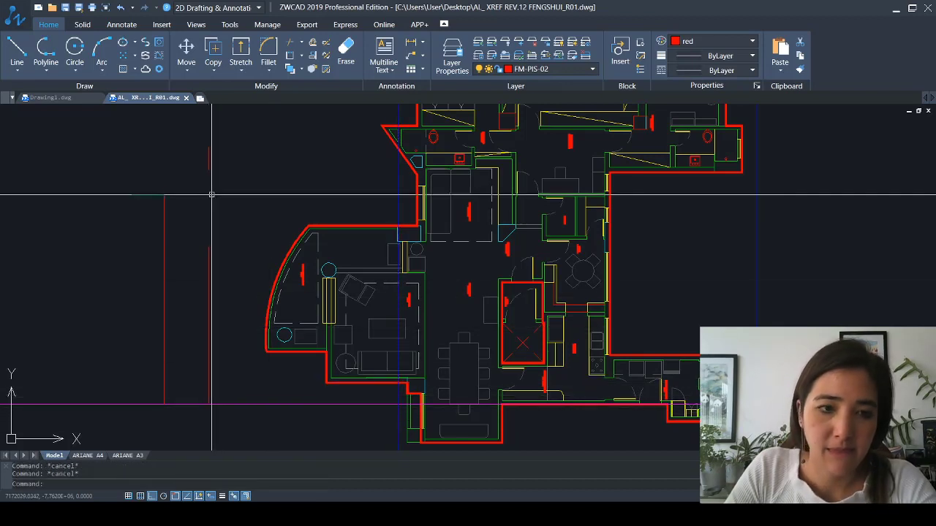
Move the short vertical polyline down onto the upper end of the longer one to form one continuous length
{"action": "left_click", "coordinate": [212, 194]}
{"action": "key", "text": "Return"}
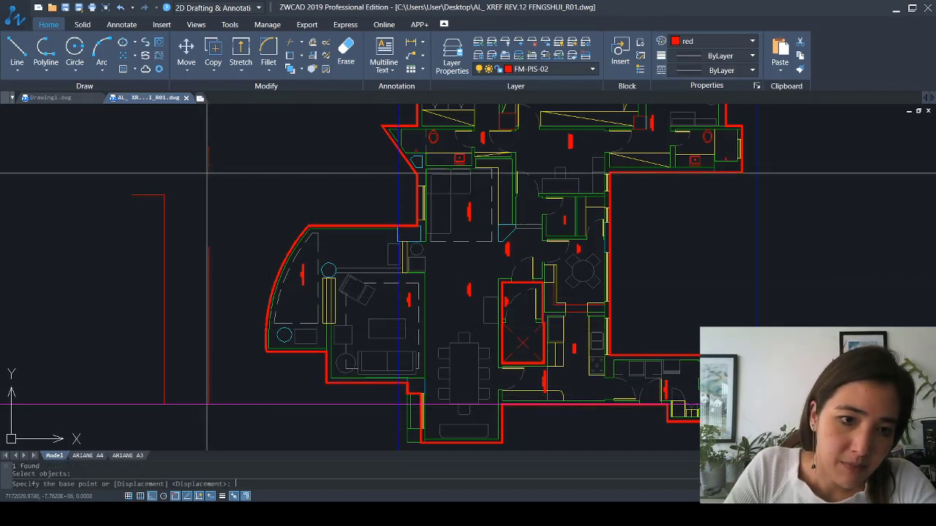
{"action": "left_click", "coordinate": [209, 165]}
{"action": "key", "text": "Escape"}
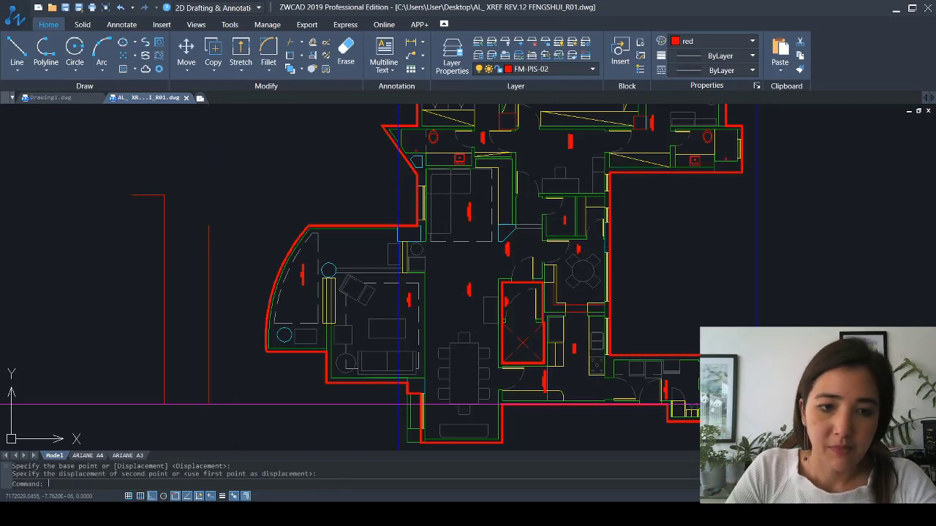
Erase the short horizontal tick at the upper end of the half-height line
{"action": "left_click", "coordinate": [127, 177]}
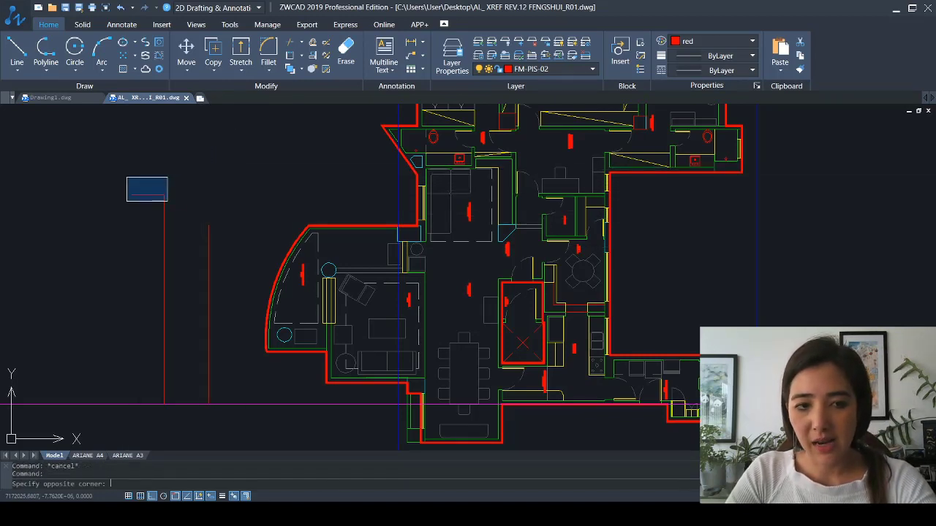
{"action": "left_click", "coordinate": [172, 202]}
{"action": "key", "text": "Delete"}
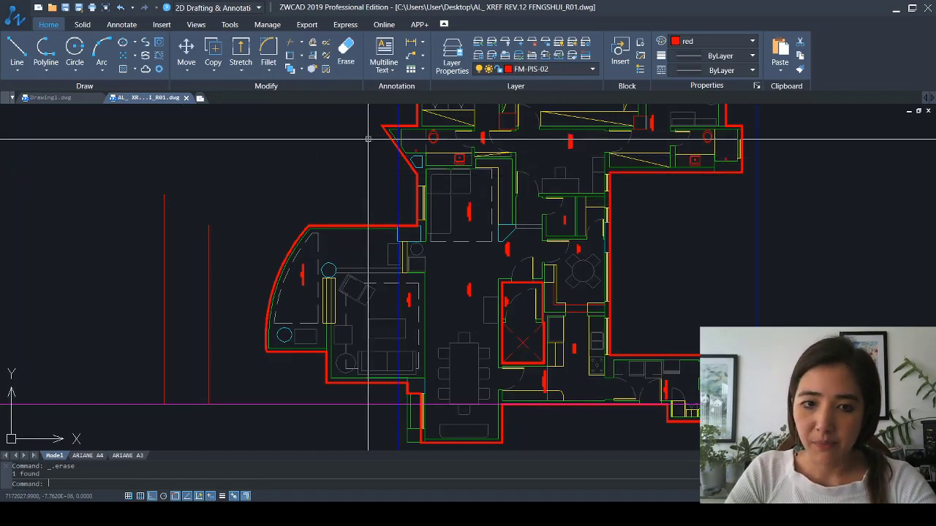
{"action": "type", "text": "m"}
{"action": "key", "text": "Return"}
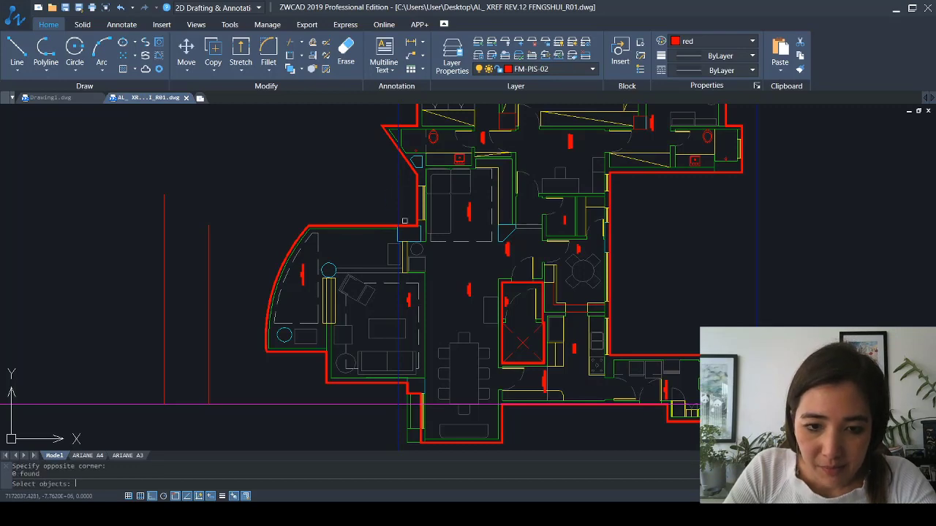
{"action": "key", "text": "Escape"}
{"action": "key", "text": "Escape"}
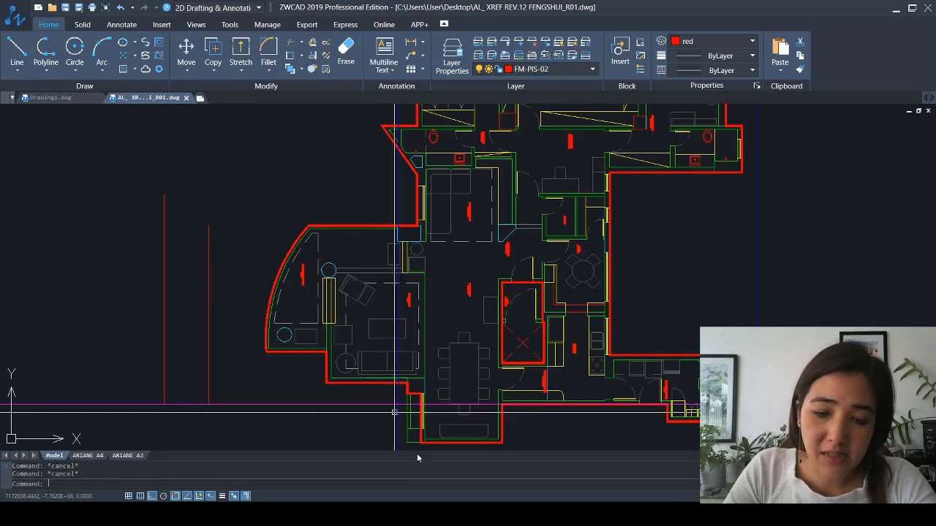
{"action": "scroll", "coordinate": [417, 449], "scroll_direction": "up", "scroll_amount": 4}
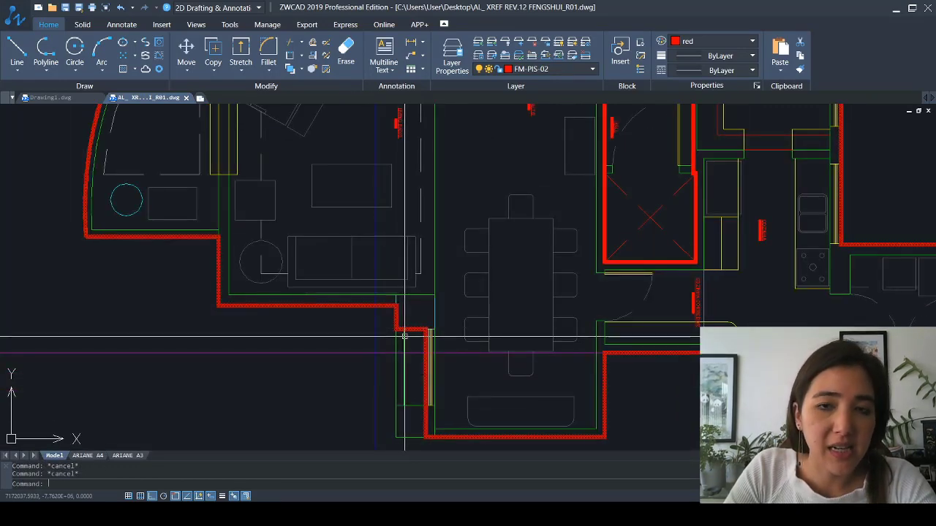
Move the western vertical construction line east onto the main western outline edge of the plan
{"action": "scroll", "coordinate": [399, 331], "scroll_direction": "down", "scroll_amount": 4}
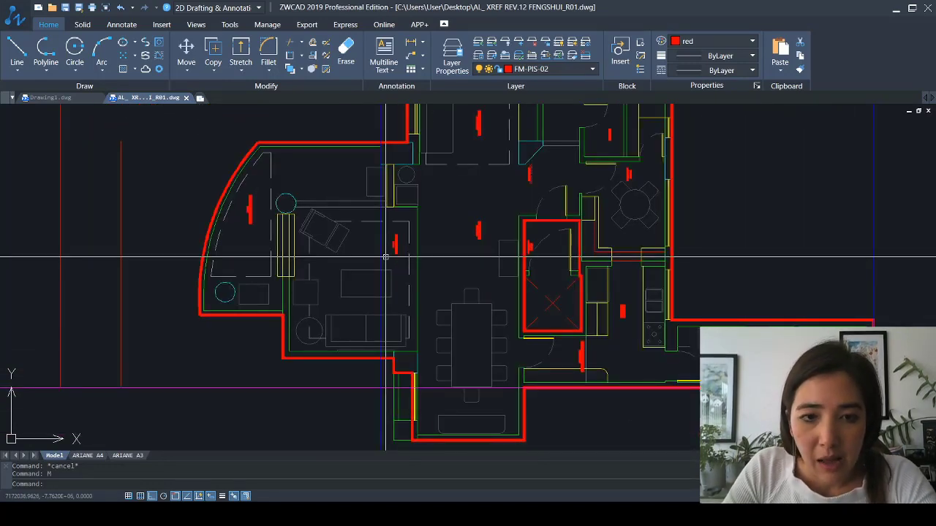
{"action": "left_click", "coordinate": [381, 120]}
{"action": "key", "text": "Return"}
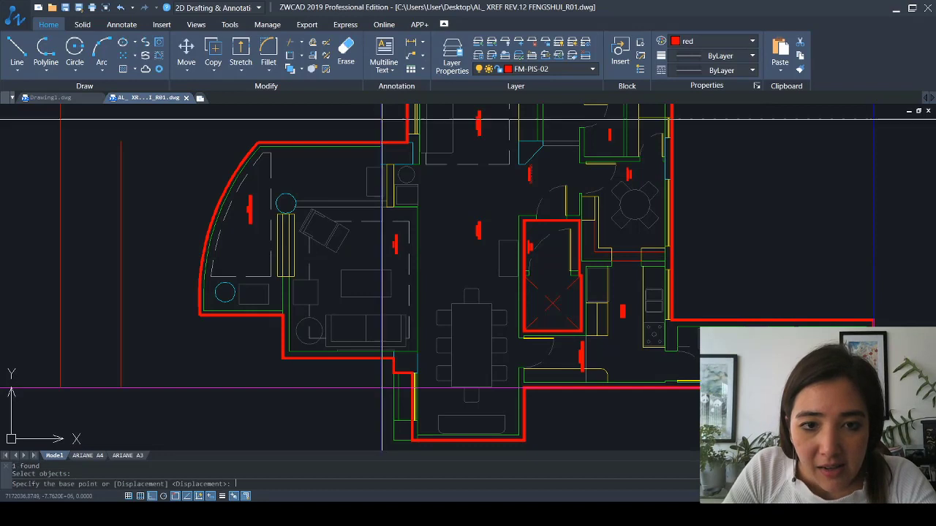
{"action": "left_click", "coordinate": [380, 113]}
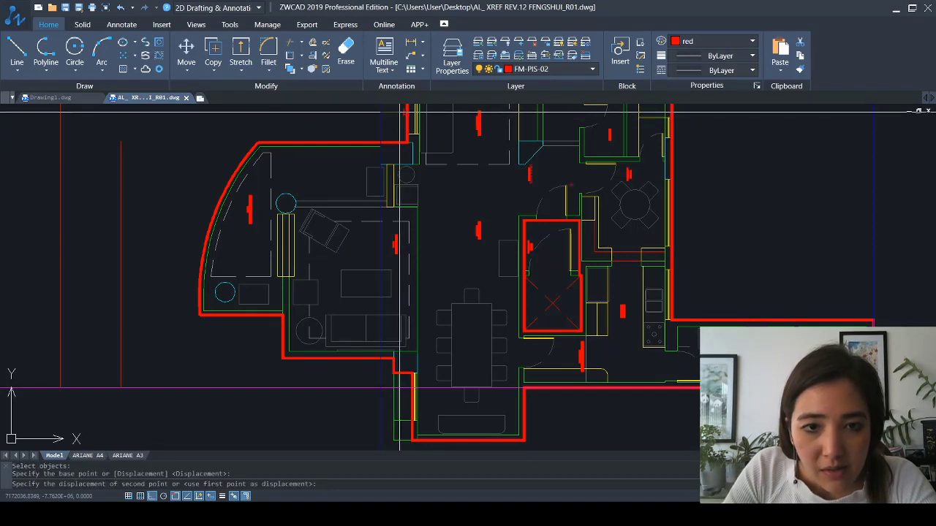
{"action": "left_click", "coordinate": [408, 111]}
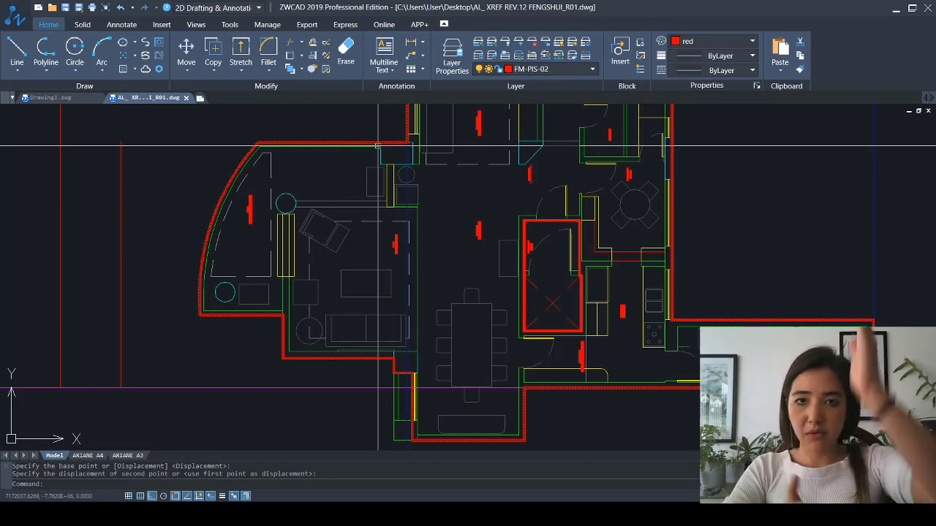
{"action": "mouse_move", "coordinate": [424, 148]}
{"action": "middle_mouse_down"}
{"action": "mouse_move", "coordinate": [407, 231]}
{"action": "mouse_move", "coordinate": [413, 261]}
{"action": "middle_mouse_up"}
{"action": "scroll", "coordinate": [410, 224], "scroll_direction": "down", "scroll_amount": 2}
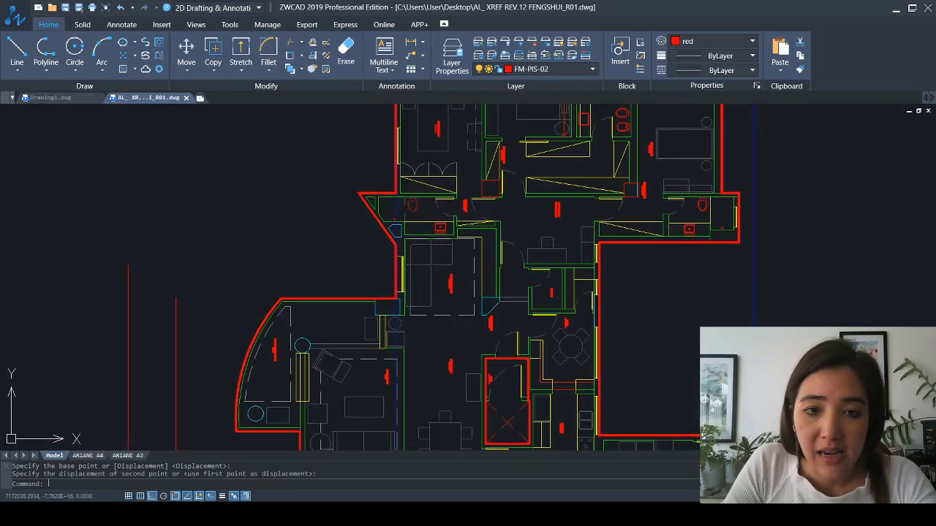
{"action": "key", "text": "Escape"}
{"action": "key", "text": "Escape"}
Draw a vertical line along the relocated construction line from the northwestern suite's outer corner to the living room's southern outline edge
{"action": "middle_click_drag", "start_coordinate": [419, 204], "coordinate": [429, 281]}
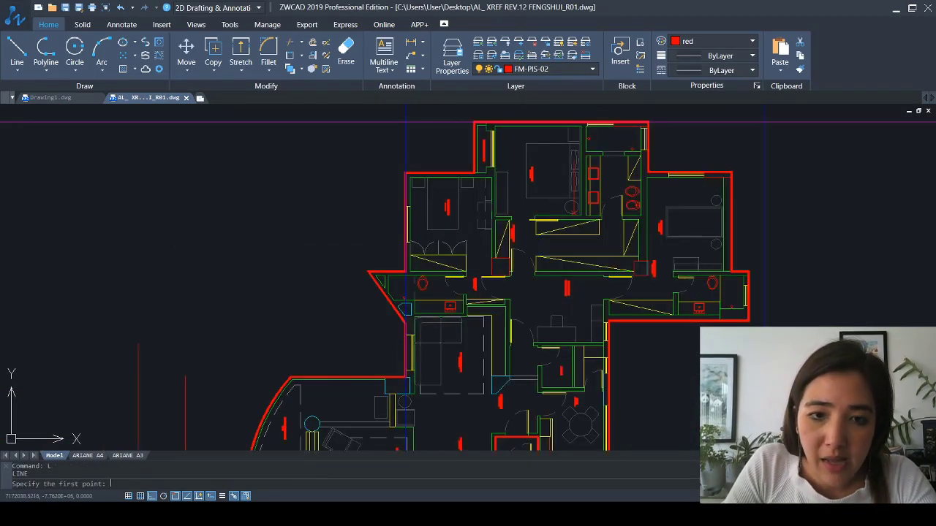
{"action": "scroll", "coordinate": [408, 165], "scroll_direction": "up", "scroll_amount": 4}
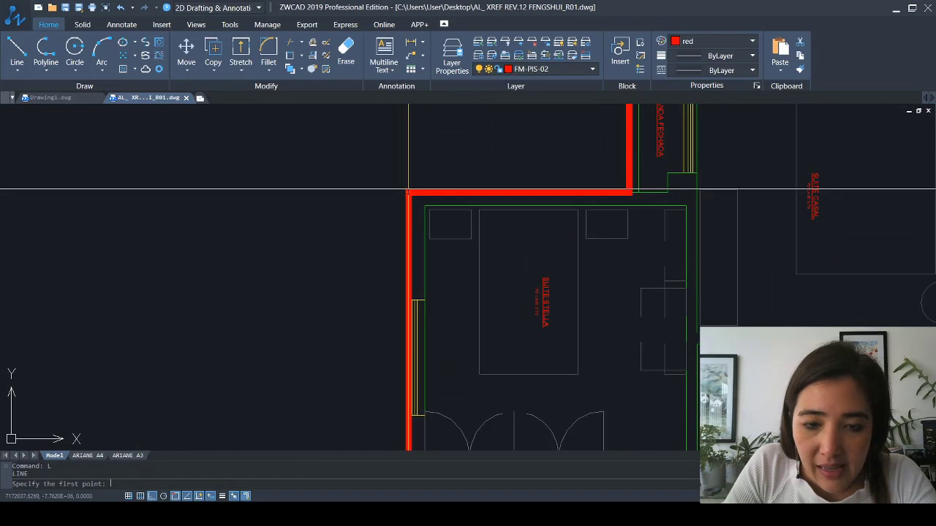
{"action": "left_click", "coordinate": [407, 193]}
{"action": "scroll", "coordinate": [406, 219], "scroll_direction": "down", "scroll_amount": 5}
{"action": "scroll", "coordinate": [403, 342], "scroll_direction": "up", "scroll_amount": 3}
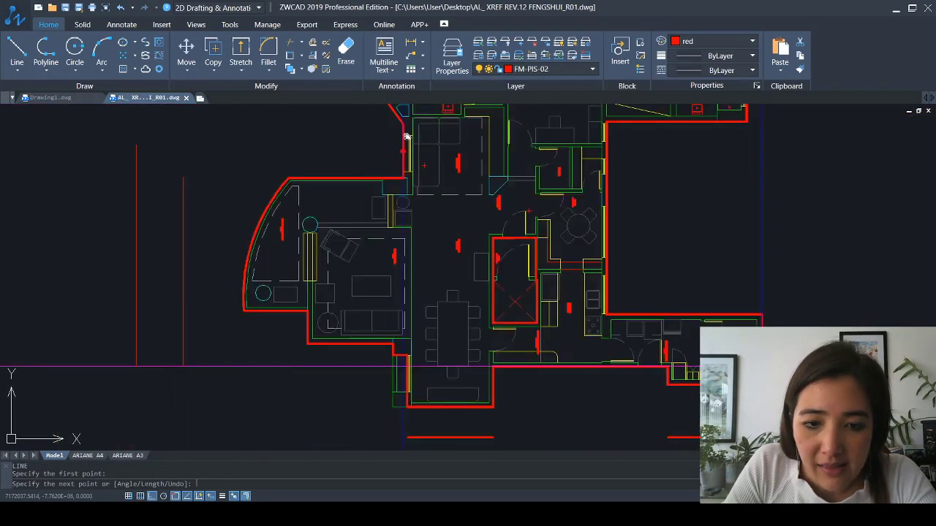
{"action": "scroll", "coordinate": [412, 336], "scroll_direction": "up", "scroll_amount": 3}
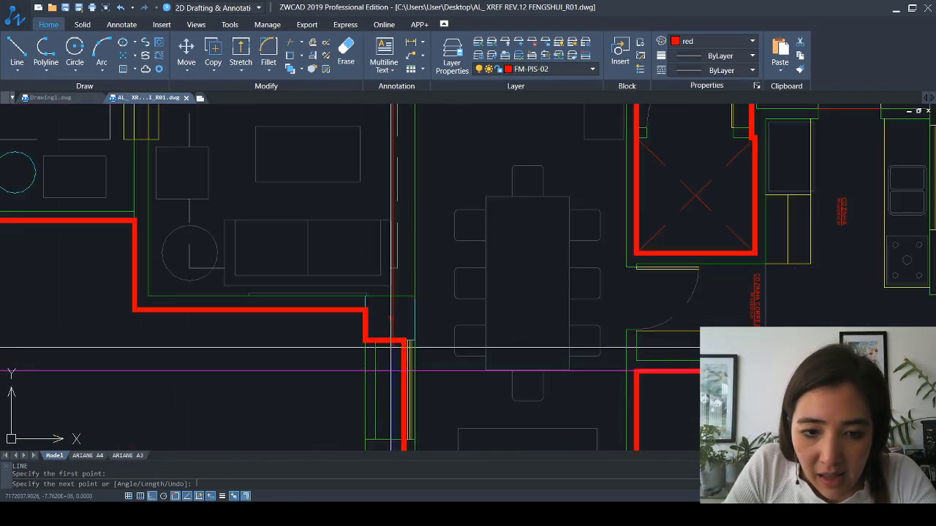
{"action": "left_click", "coordinate": [408, 338]}
{"action": "key", "text": "Escape"}
{"action": "key", "text": "Escape"}
{"action": "key", "text": "Escape"}
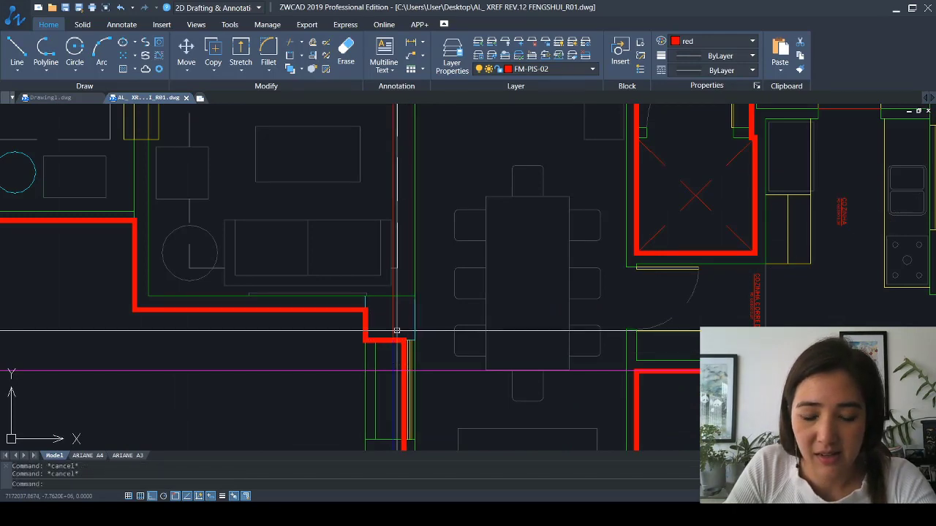
Move the new vertical line west of the other comparison lines, with its lower end on the lower horizontal construction line
{"action": "type", "text": "M"}
{"action": "key", "text": "Return"}
{"action": "key", "text": "Return"}
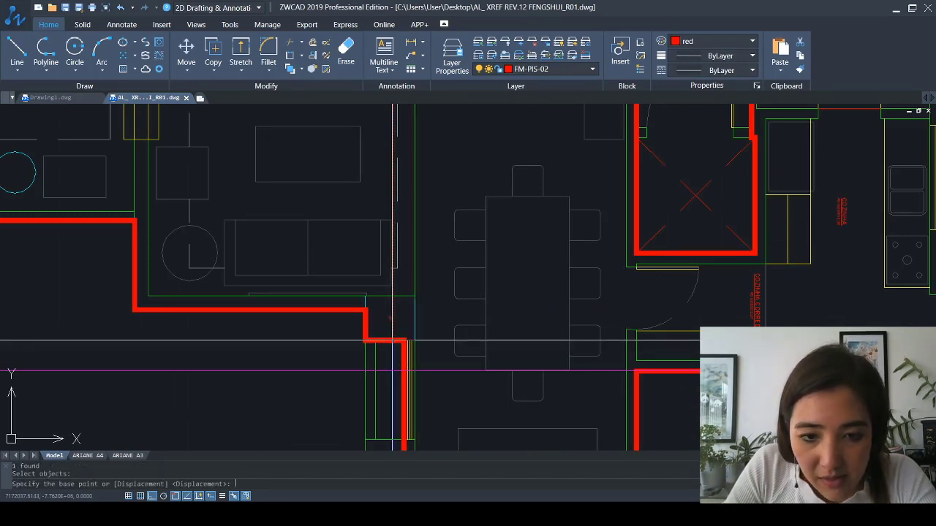
{"action": "left_click", "coordinate": [392, 340]}
{"action": "scroll", "coordinate": [225, 362], "scroll_direction": "down", "scroll_amount": 5}
{"action": "scroll", "coordinate": [225, 362], "scroll_direction": "up", "scroll_amount": 1}
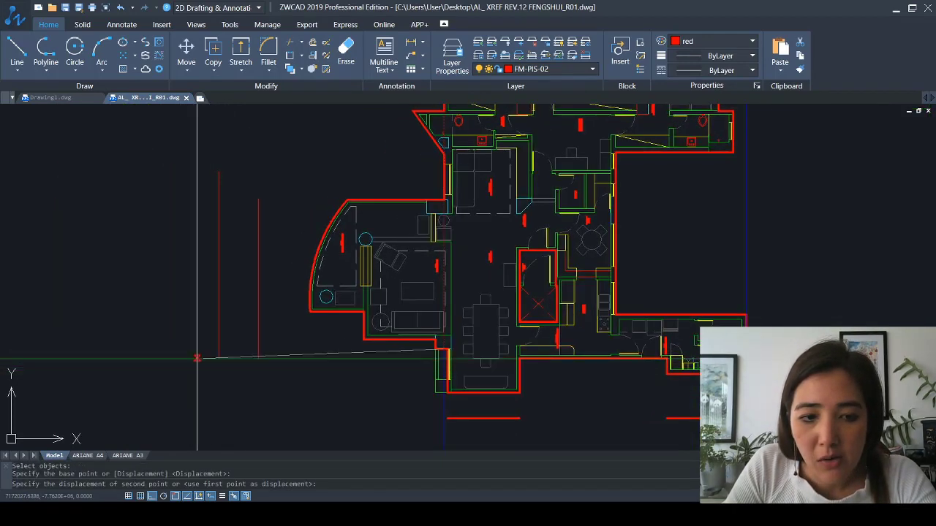
{"action": "key", "text": "Escape"}
{"action": "middle_click_drag", "start_coordinate": [225, 312], "coordinate": [223, 364]}
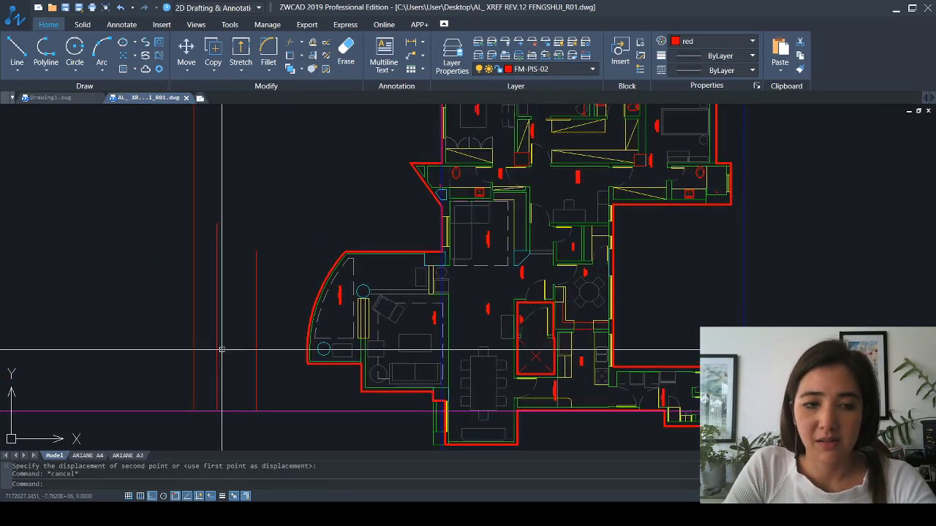
Compare the new vertical line west of the plan with the half-height line and review the overall outline
{"action": "scroll", "coordinate": [221, 334], "scroll_direction": "down", "scroll_amount": 3}
{"action": "scroll", "coordinate": [221, 291], "scroll_direction": "up", "scroll_amount": 2}
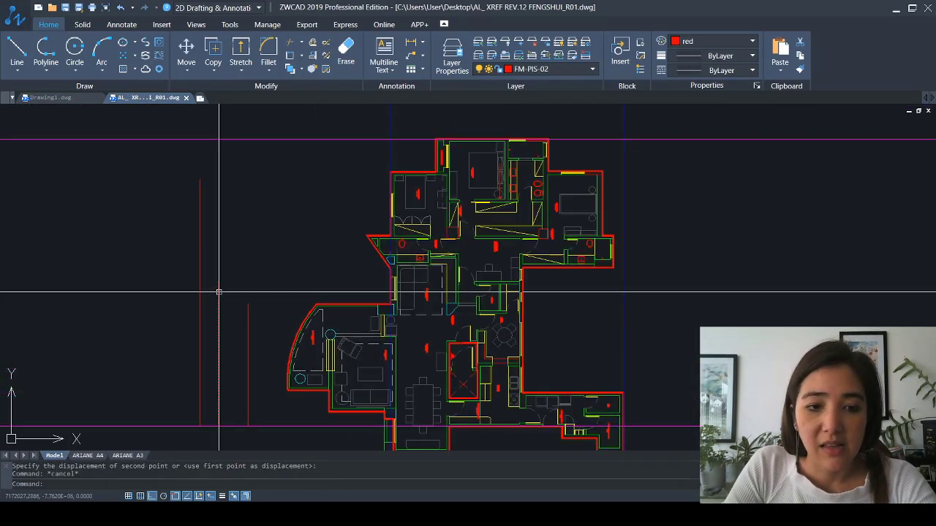
{"action": "key", "text": "Escape"}
{"action": "left_click", "coordinate": [219, 283]}
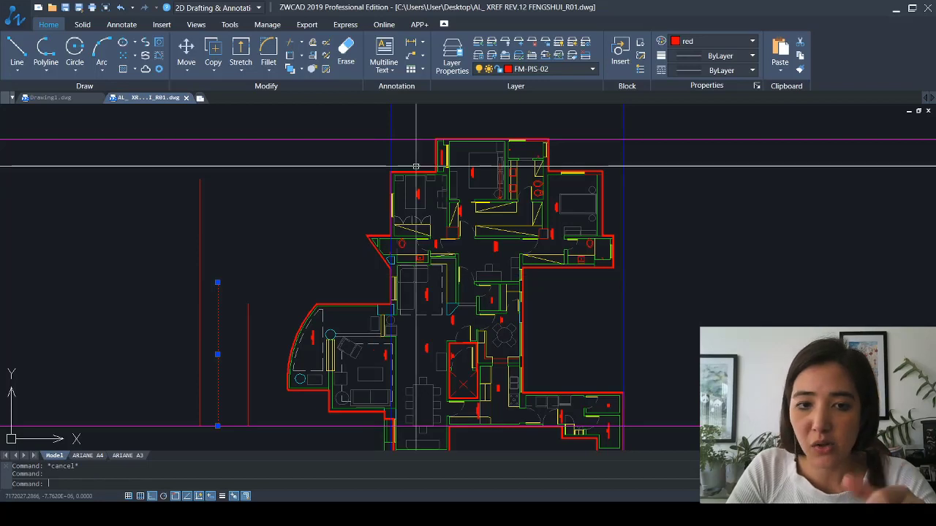
{"action": "scroll", "coordinate": [389, 147], "scroll_direction": "down", "scroll_amount": 1}
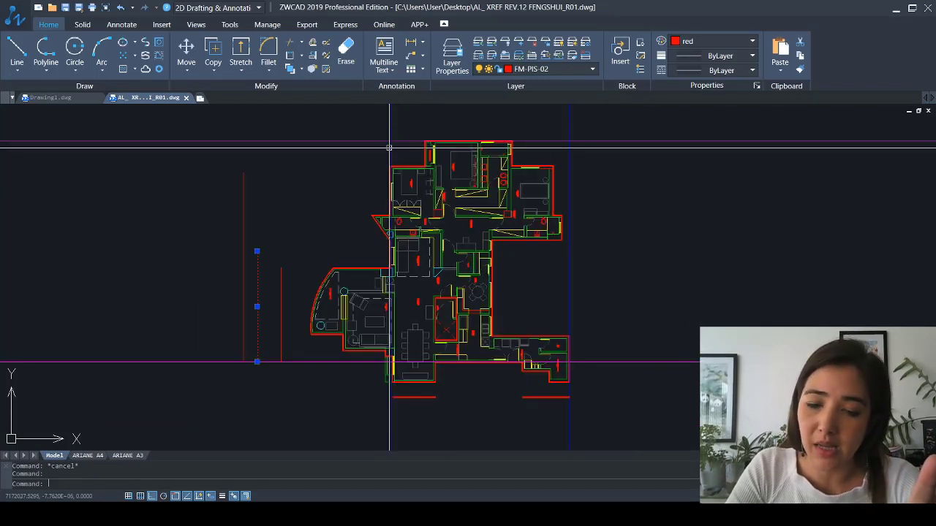
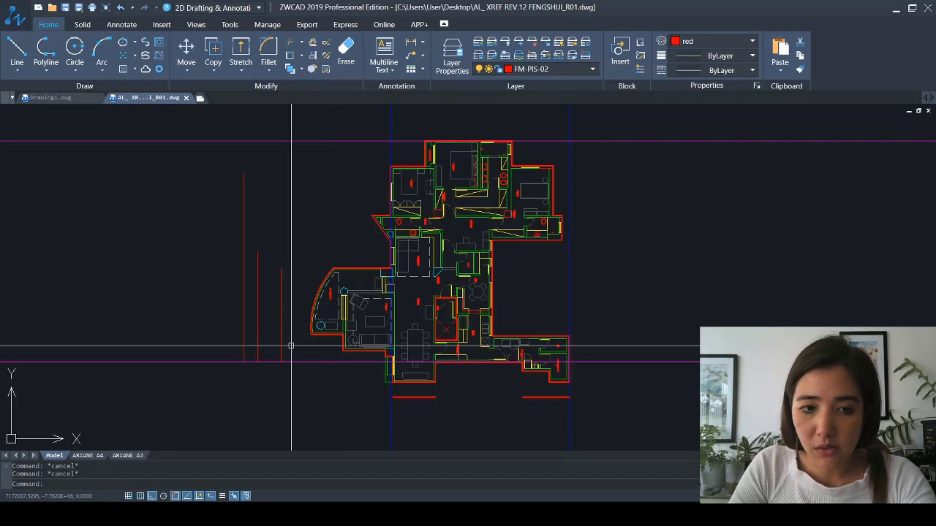
{"action": "key", "text": "Escape"}
{"action": "middle_click_drag", "start_coordinate": [444, 381], "coordinate": [388, 351]}
{"action": "scroll", "coordinate": [417, 362], "scroll_direction": "down", "scroll_amount": 2}
{"action": "scroll", "coordinate": [392, 197], "scroll_direction": "up", "scroll_amount": 3}
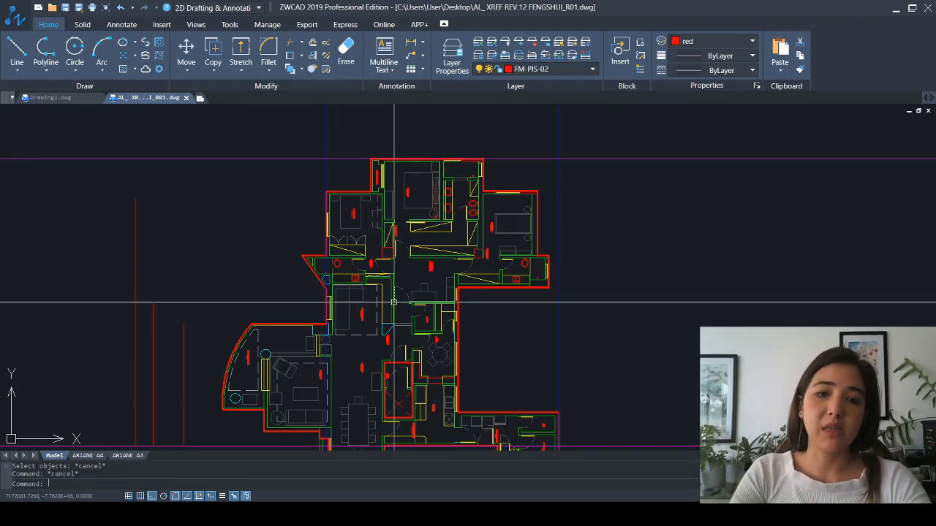
{"action": "middle_click_drag", "start_coordinate": [487, 226], "coordinate": [464, 274]}
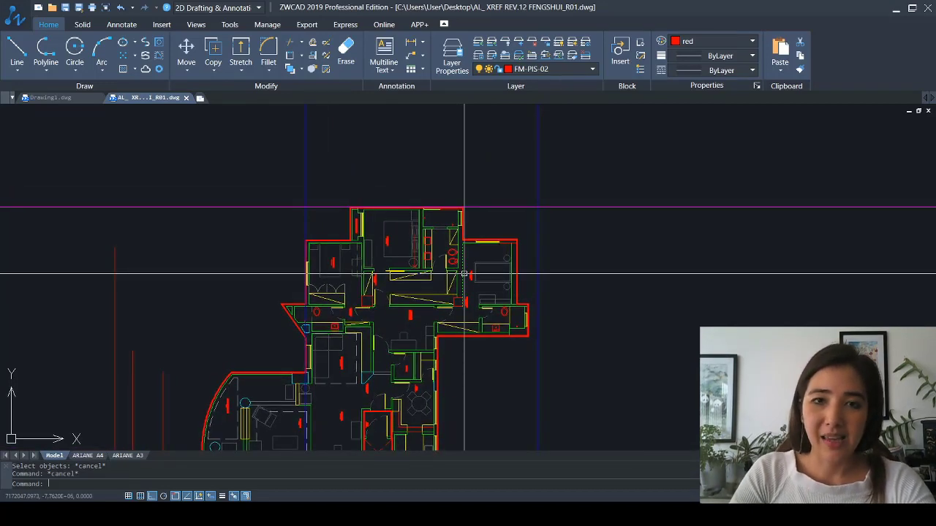
{"action": "scroll", "coordinate": [464, 275], "scroll_direction": "down", "scroll_amount": 2}
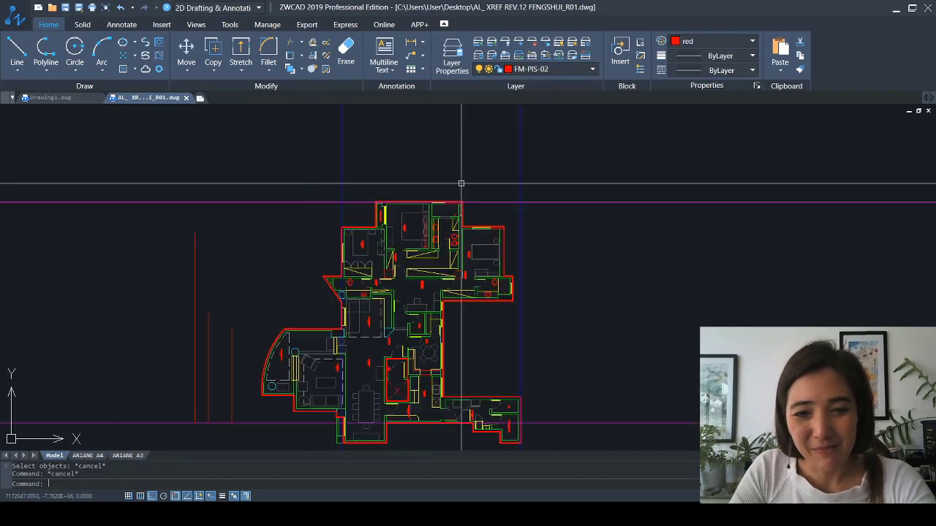
{"action": "scroll", "coordinate": [560, 288], "scroll_direction": "up", "scroll_amount": 4}
{"action": "key", "text": "Escape"}
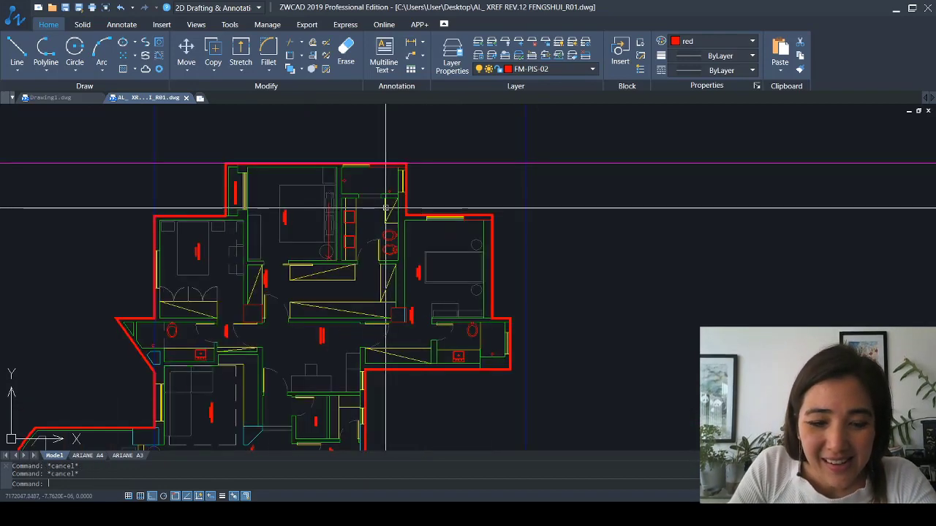
Erase the red symbol overlapping the round side table in the couple's suite
{"action": "type", "text": "e"}
{"action": "key", "text": "Return"}
{"action": "scroll", "coordinate": [365, 206], "scroll_direction": "up", "scroll_amount": 5}
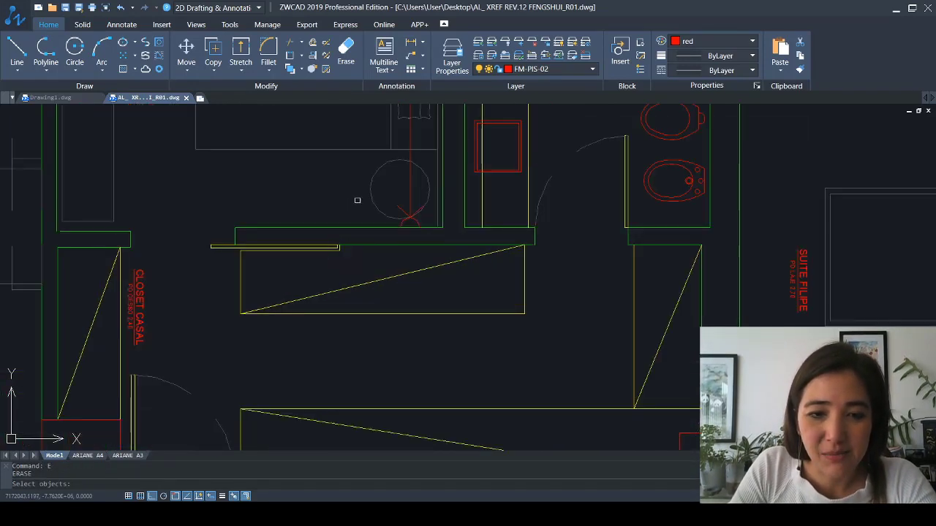
{"action": "left_click", "coordinate": [411, 183]}
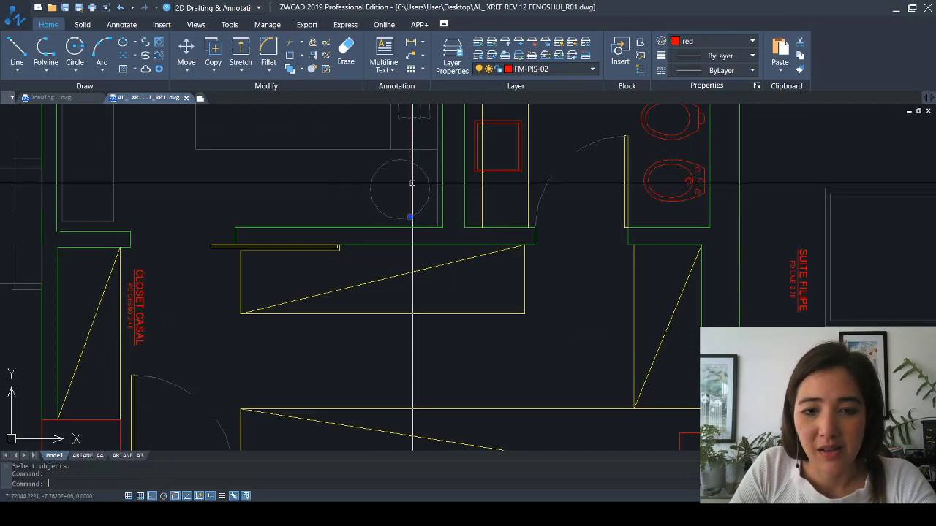
{"action": "key", "text": "Delete"}
{"action": "scroll", "coordinate": [352, 197], "scroll_direction": "down", "scroll_amount": 5}
{"action": "middle_click_drag", "start_coordinate": [490, 248], "coordinate": [493, 256]}
{"action": "scroll", "coordinate": [492, 256], "scroll_direction": "down", "scroll_amount": 6}
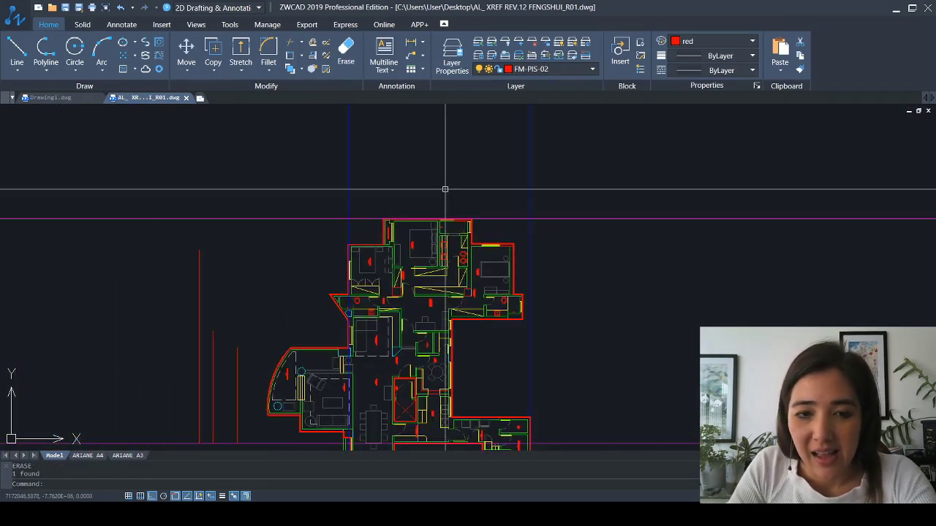
Draw a horizontal line north of the plan between the western and eastern vertical construction lines
{"action": "type", "text": "l"}
{"action": "key", "text": "Return"}
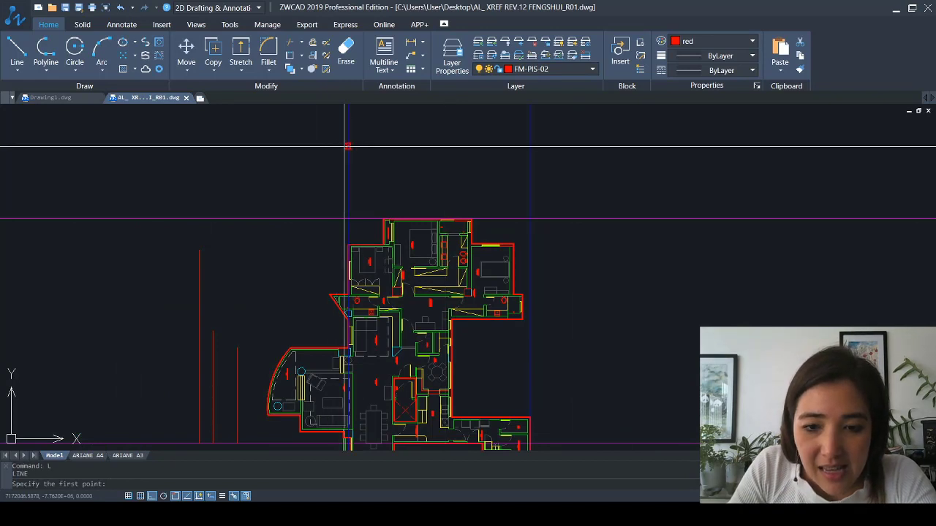
{"action": "key", "text": "Escape"}
{"action": "scroll", "coordinate": [346, 147], "scroll_direction": "down", "scroll_amount": 2}
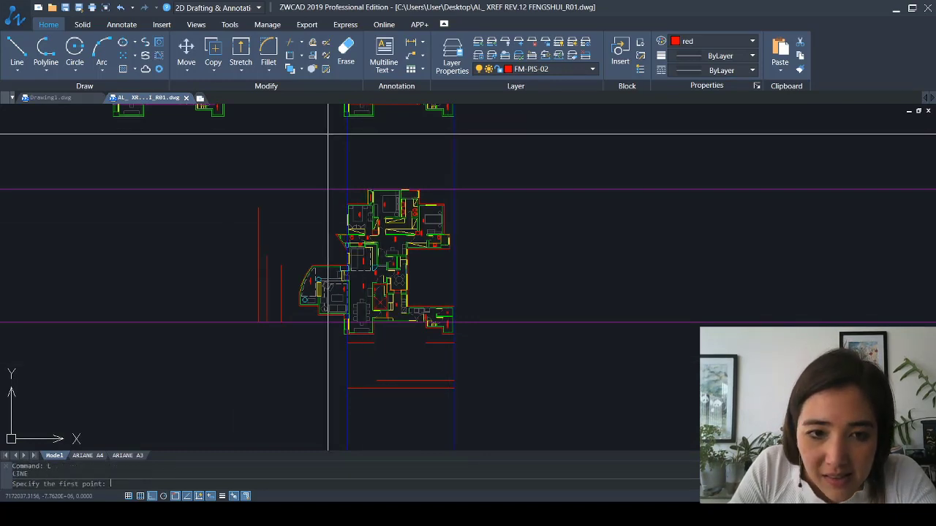
{"action": "left_click", "coordinate": [347, 150]}
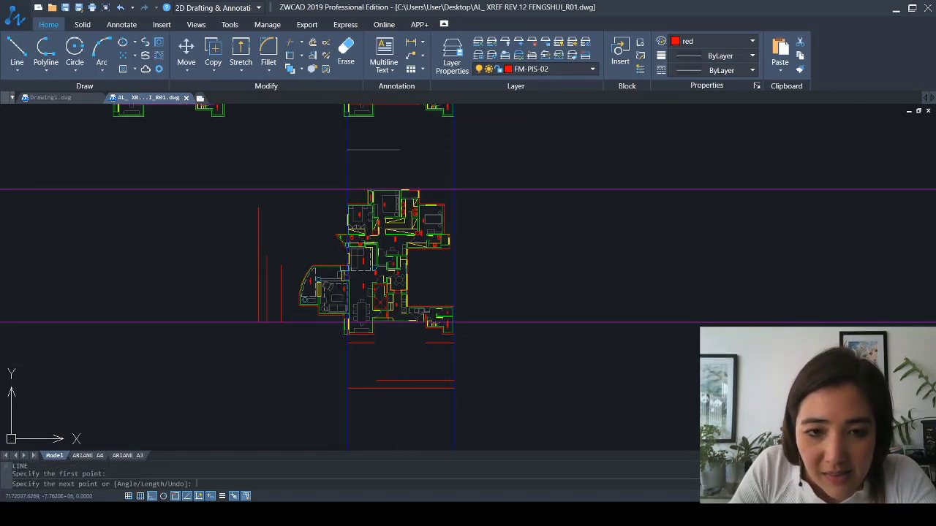
{"action": "left_click", "coordinate": [455, 150]}
{"action": "key", "text": "Escape"}
{"action": "key", "text": "Escape"}
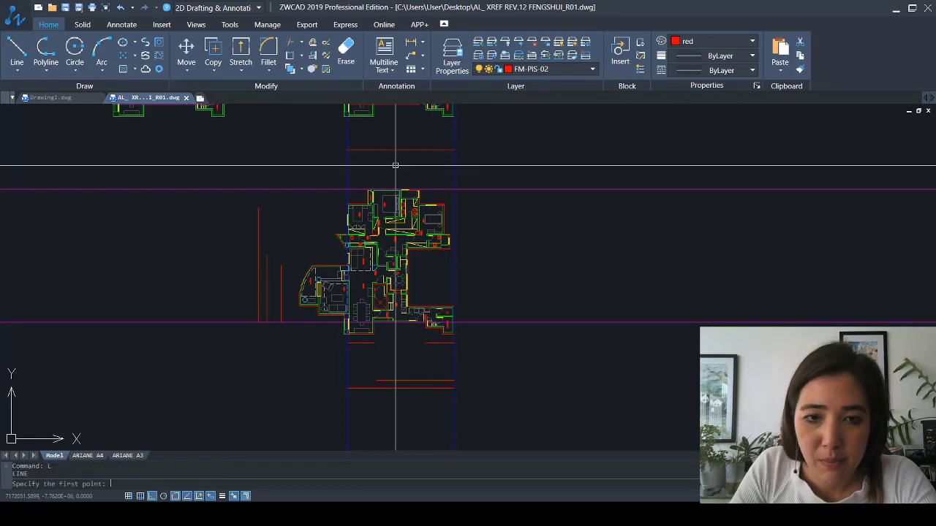
Mark the horizontal line's midpoint with a short vertical tick and trim away its eastern half
{"action": "scroll", "coordinate": [395, 165], "scroll_direction": "up", "scroll_amount": 3}
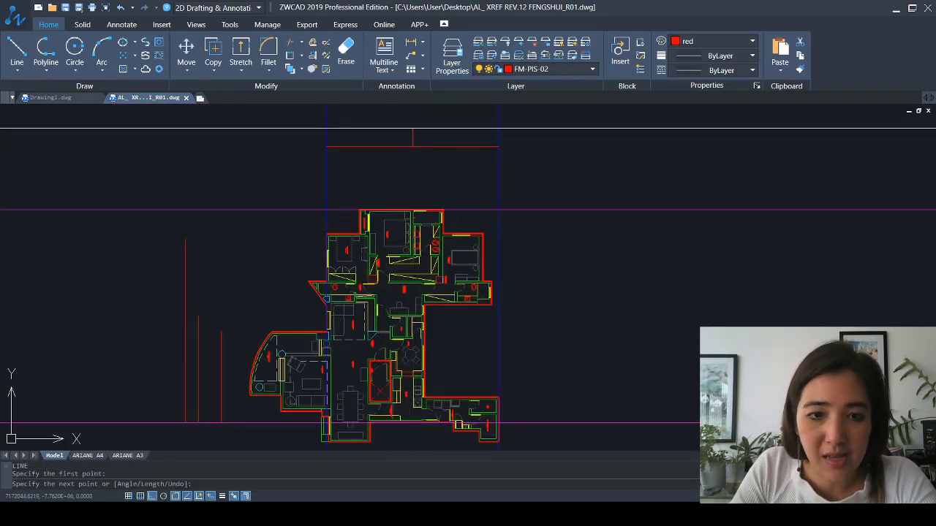
{"action": "left_click", "coordinate": [413, 127]}
{"action": "key", "text": "Escape"}
{"action": "key", "text": "Escape"}
{"action": "type", "text": "tr"}
{"action": "key", "text": "Return"}
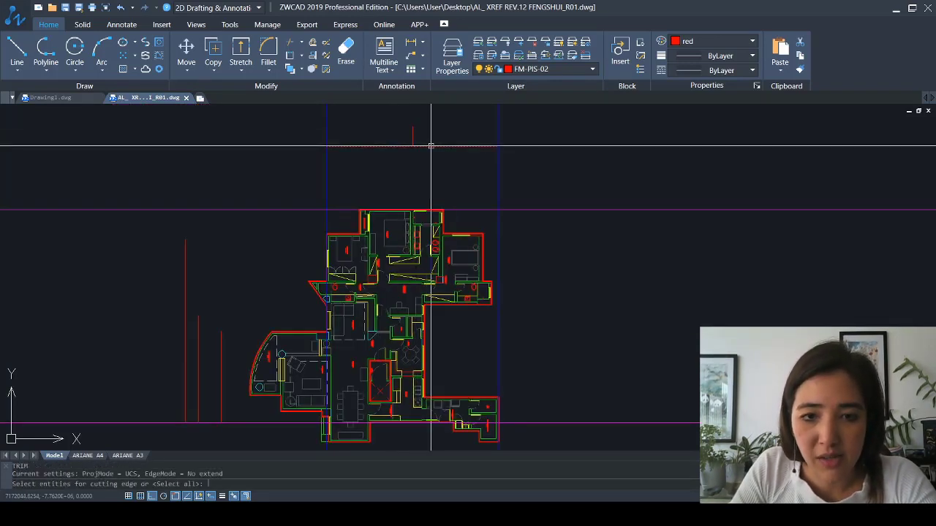
{"action": "key", "text": "Return"}
{"action": "left_click", "coordinate": [431, 146]}
{"action": "key", "text": "Escape"}
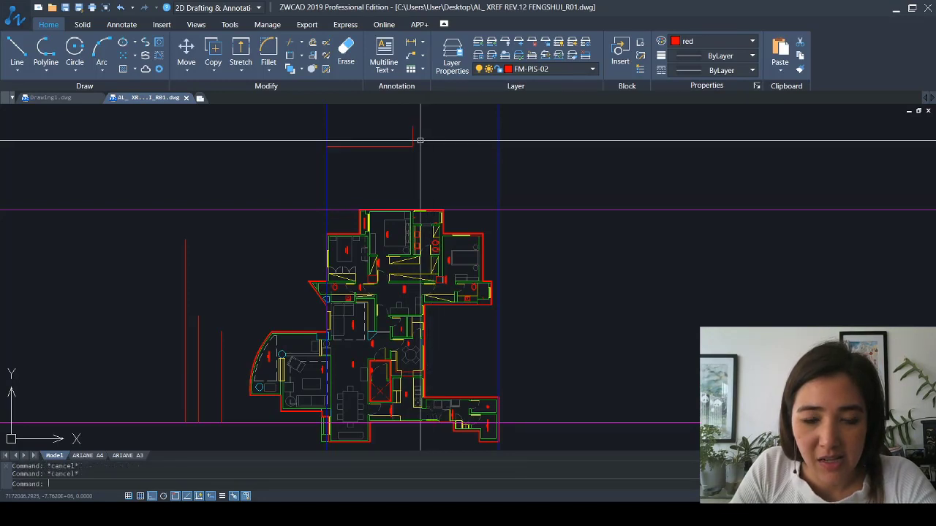
Draw a line along the couple's suite's northern outline edge and move it just below the half-width line, starting at the western construction line
{"action": "scroll", "coordinate": [411, 132], "scroll_direction": "up", "scroll_amount": 2}
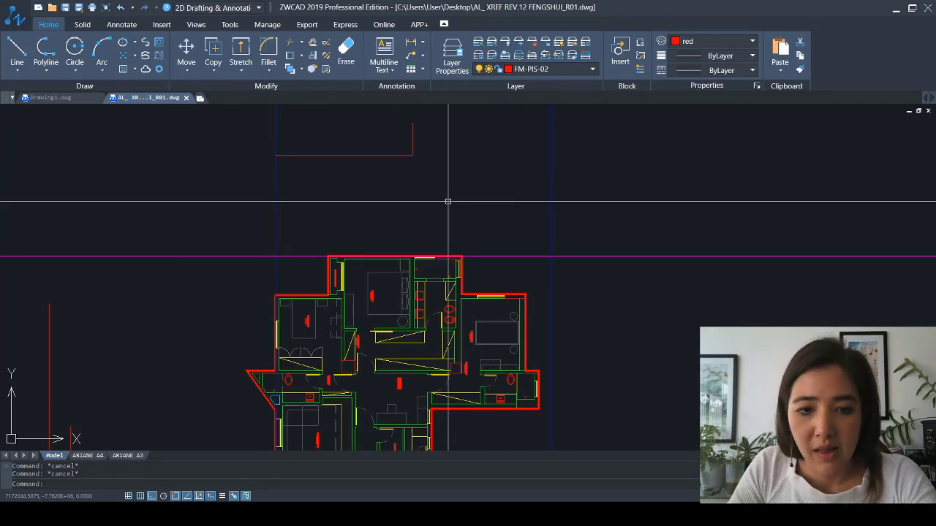
{"action": "type", "text": "L"}
{"action": "key", "text": "Return"}
{"action": "scroll", "coordinate": [333, 256], "scroll_direction": "up", "scroll_amount": 3}
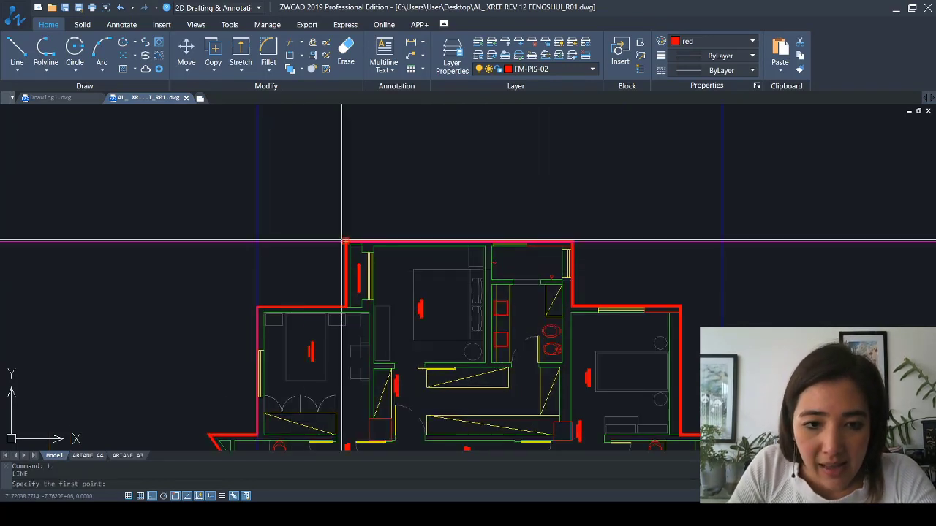
{"action": "left_click", "coordinate": [344, 241]}
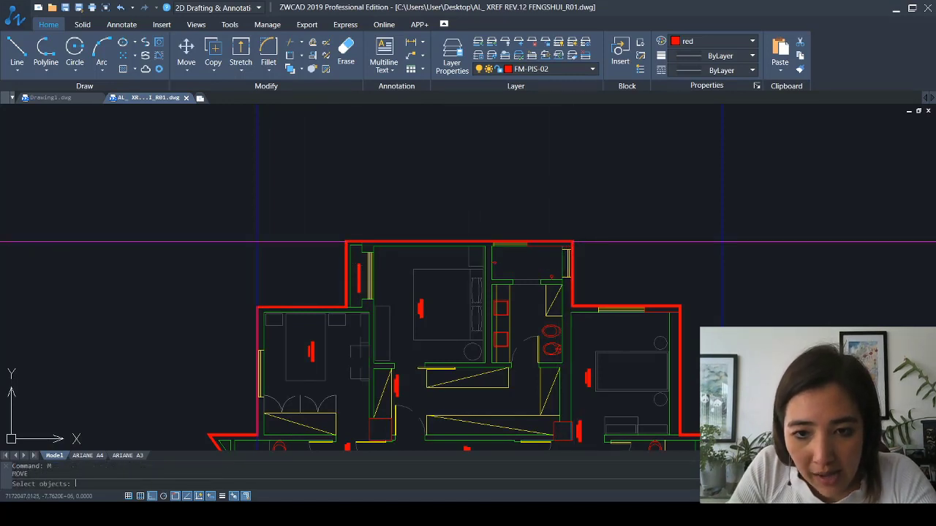
{"action": "left_click", "coordinate": [346, 242]}
{"action": "middle_click_drag", "start_coordinate": [330, 235], "coordinate": [324, 376]}
{"action": "left_click", "coordinate": [262, 234]}
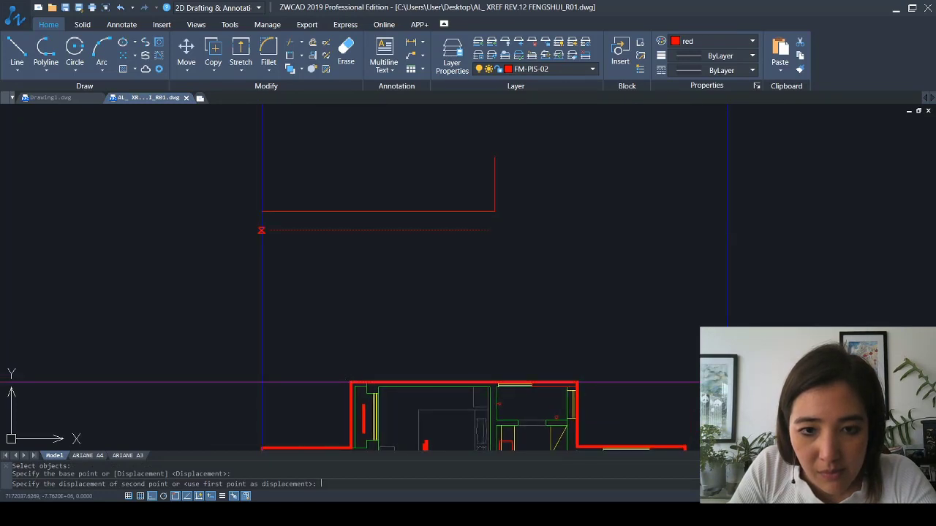
{"action": "scroll", "coordinate": [468, 216], "scroll_direction": "up", "scroll_amount": 4}
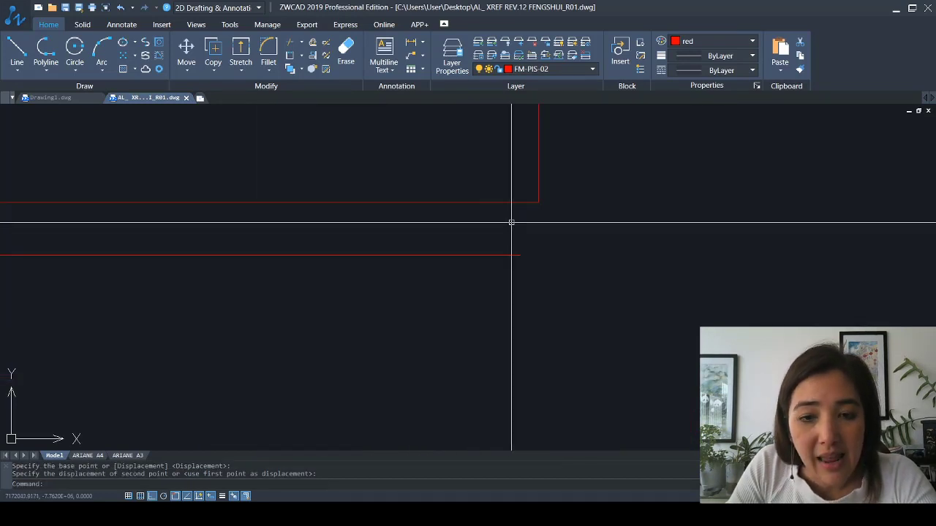
{"action": "scroll", "coordinate": [519, 224], "scroll_direction": "down", "scroll_amount": 1}
{"action": "scroll", "coordinate": [519, 224], "scroll_direction": "down", "scroll_amount": 3}
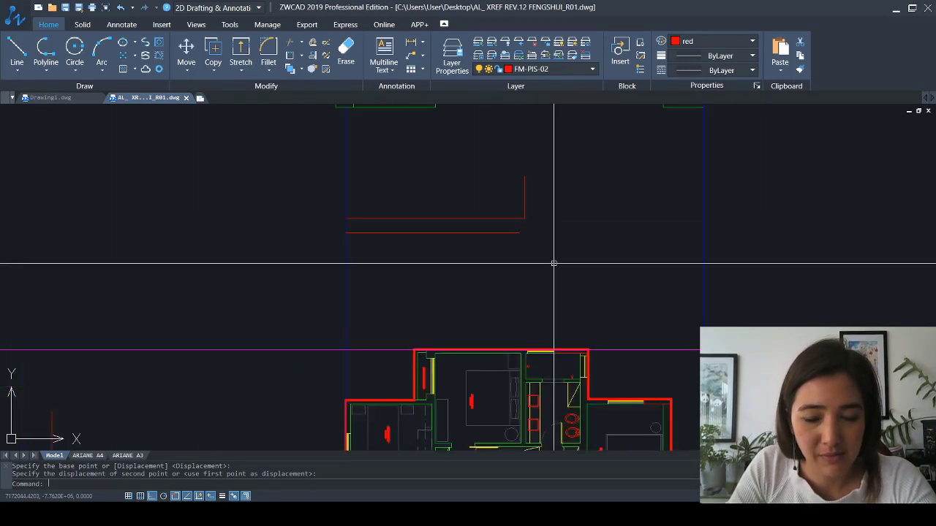
Copy the northern horizontal construction line down to the northwestern suite's northern outline edge
{"action": "scroll", "coordinate": [553, 264], "scroll_direction": "down", "scroll_amount": 4}
{"action": "scroll", "coordinate": [512, 263], "scroll_direction": "up", "scroll_amount": 4}
{"action": "scroll", "coordinate": [492, 316], "scroll_direction": "up", "scroll_amount": 1}
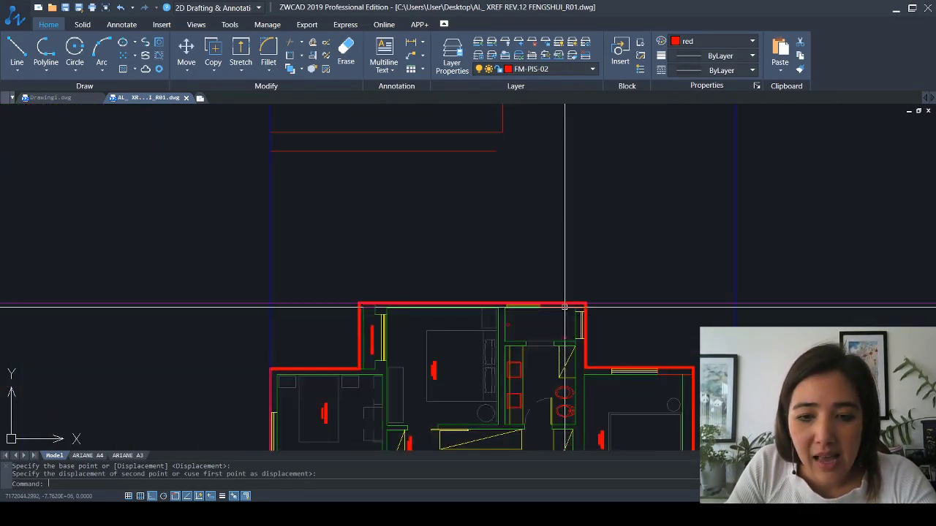
{"action": "key", "text": "Escape"}
{"action": "key", "text": "Escape"}
{"action": "type", "text": "co"}
{"action": "key", "text": "Return"}
{"action": "left_click", "coordinate": [606, 308]}
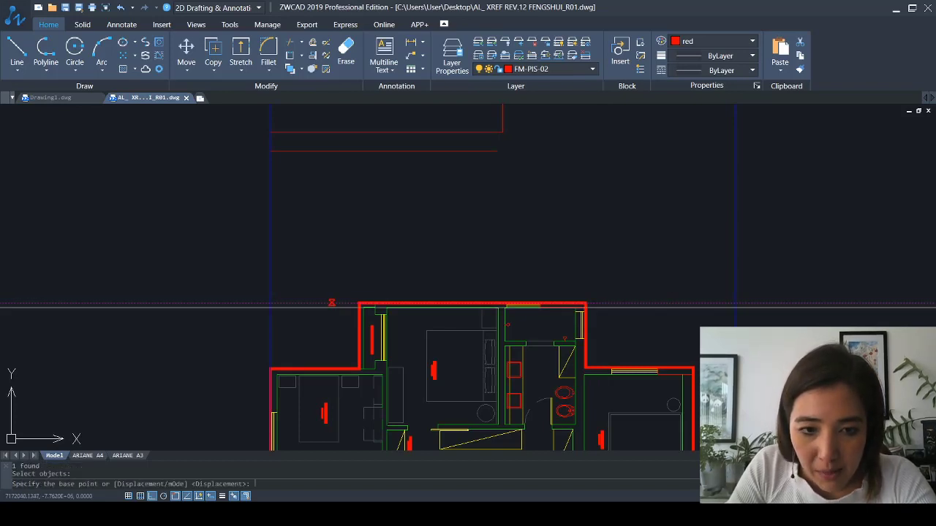
{"action": "left_click", "coordinate": [331, 303]}
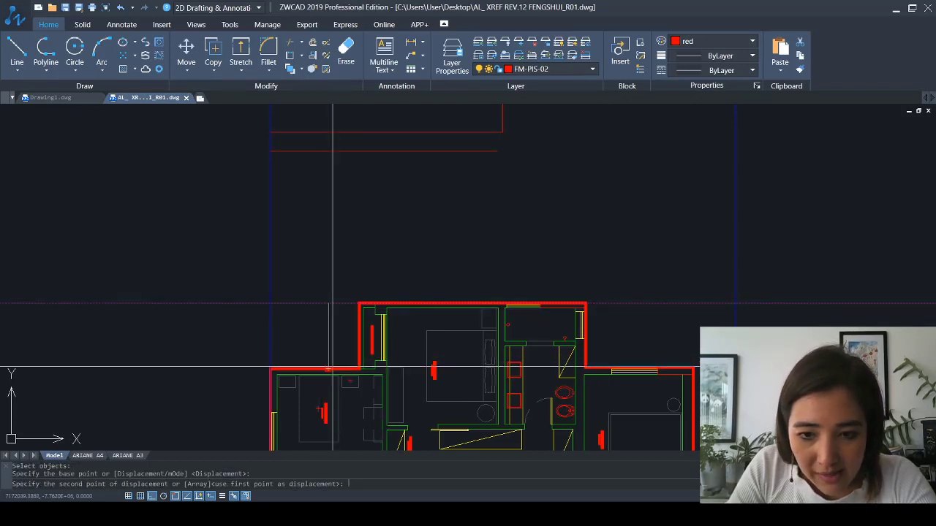
Copy the horizontal guide at the plan's upper edge down to the upper edge of the side wings
{"action": "left_click", "coordinate": [587, 370]}
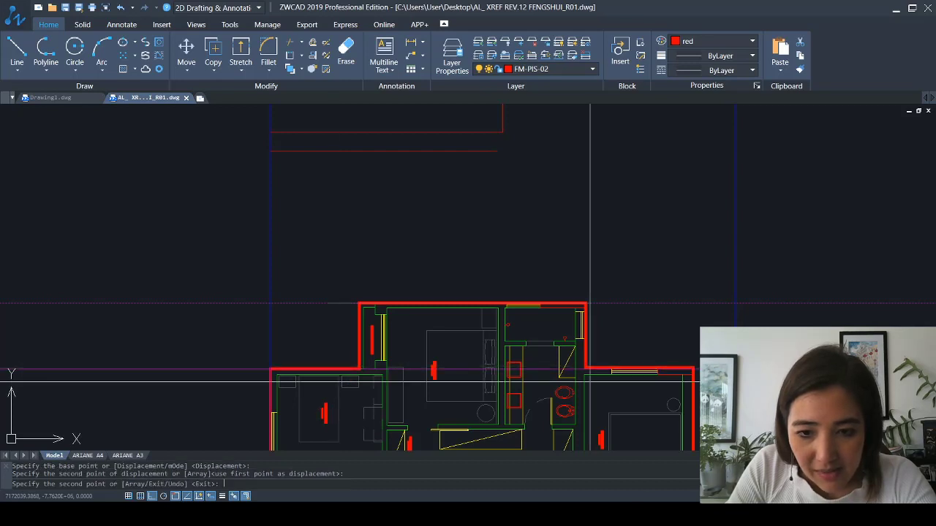
{"action": "scroll", "coordinate": [626, 383], "scroll_direction": "up", "scroll_amount": 9}
{"action": "key", "text": "Escape"}
{"action": "key", "text": "Escape"}
{"action": "key", "text": "Escape"}
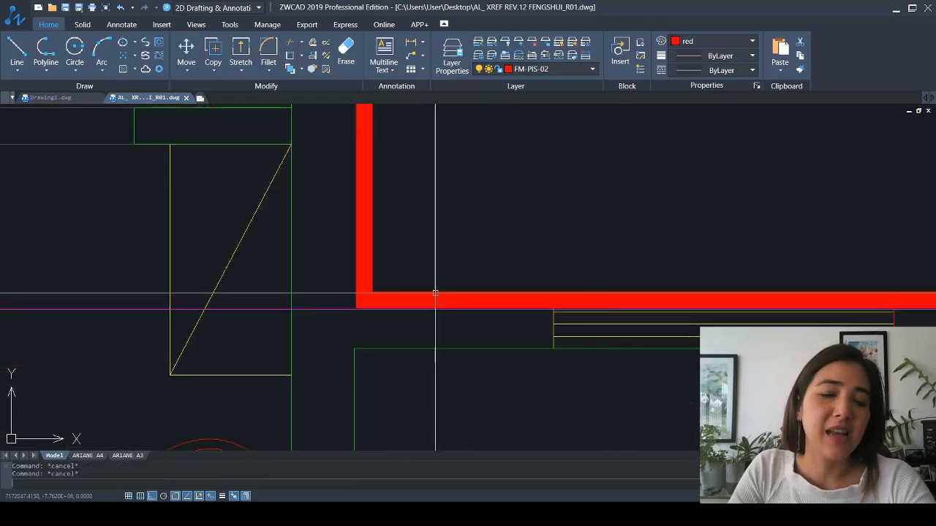
Move the copied guide to line up with the red outline at the inner corner beside the right-hand bedroom wing
{"action": "scroll", "coordinate": [423, 293], "scroll_direction": "down", "scroll_amount": 3}
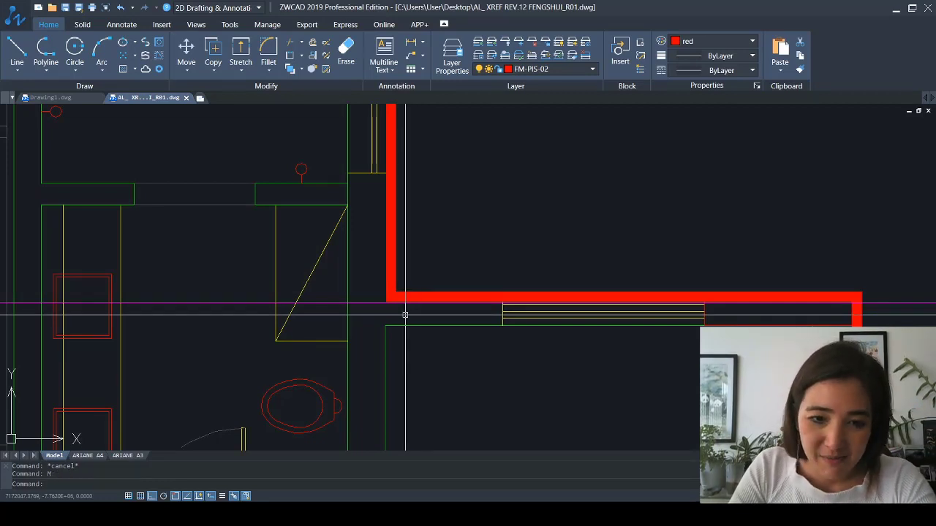
{"action": "key", "text": "Return"}
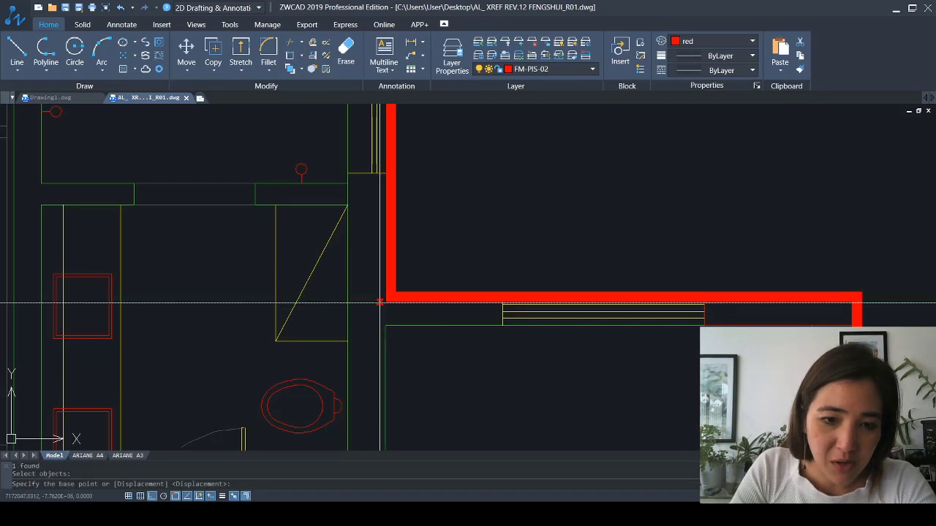
{"action": "left_click", "coordinate": [380, 302]}
{"action": "left_click", "coordinate": [395, 296]}
{"action": "scroll", "coordinate": [397, 292], "scroll_direction": "down", "scroll_amount": 3}
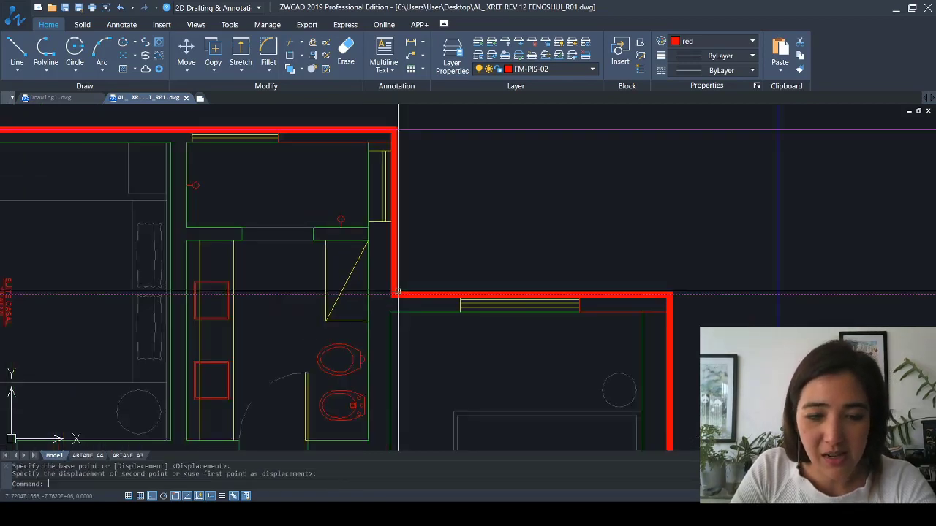
Examine how the lower horizontal guide lines up with the red outline's corners on both upper wings
{"action": "scroll", "coordinate": [400, 292], "scroll_direction": "down", "scroll_amount": 2}
{"action": "scroll", "coordinate": [495, 226], "scroll_direction": "down", "scroll_amount": 3}
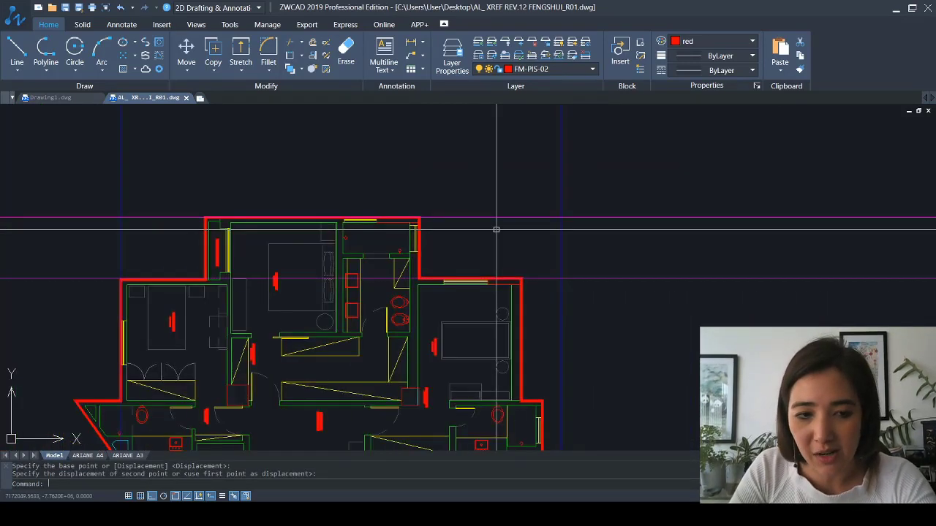
{"action": "middle_click_drag", "start_coordinate": [495, 226], "coordinate": [414, 270]}
{"action": "scroll", "coordinate": [362, 318], "scroll_direction": "up", "scroll_amount": 5}
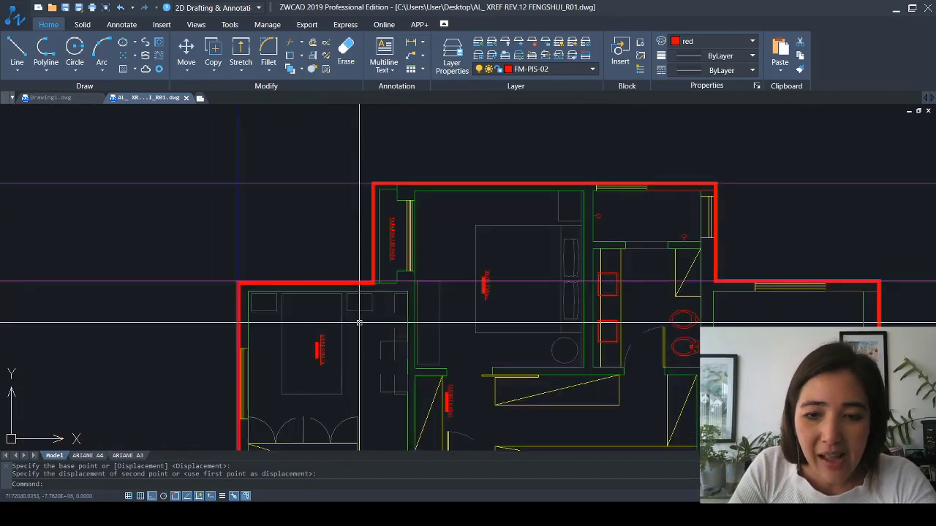
{"action": "scroll", "coordinate": [688, 280], "scroll_direction": "up", "scroll_amount": 2}
{"action": "scroll", "coordinate": [286, 284], "scroll_direction": "up", "scroll_amount": 8}
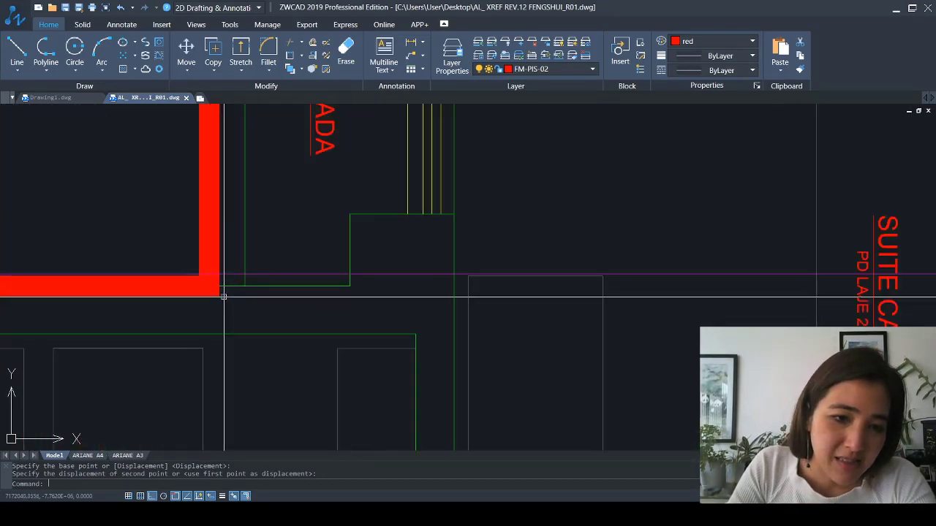
{"action": "scroll", "coordinate": [184, 259], "scroll_direction": "down", "scroll_amount": 8}
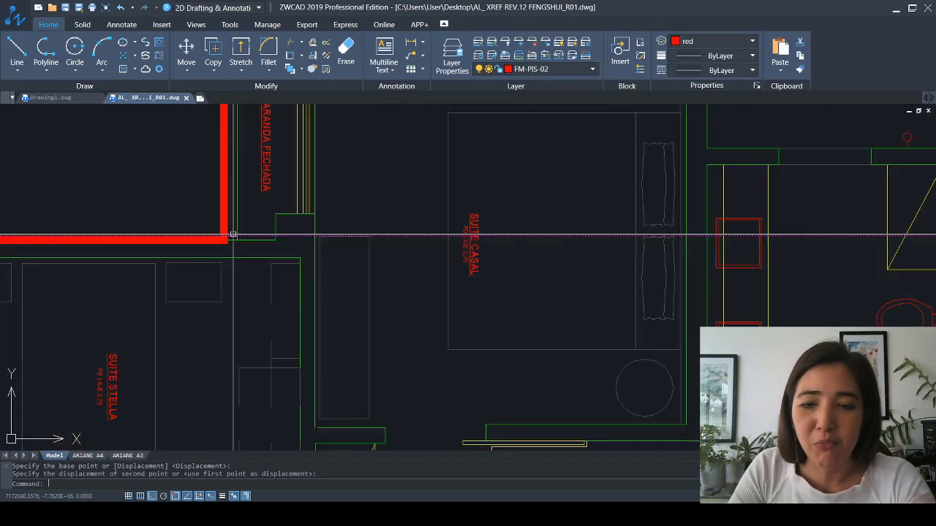
{"action": "middle_click_drag", "start_coordinate": [262, 223], "coordinate": [358, 322]}
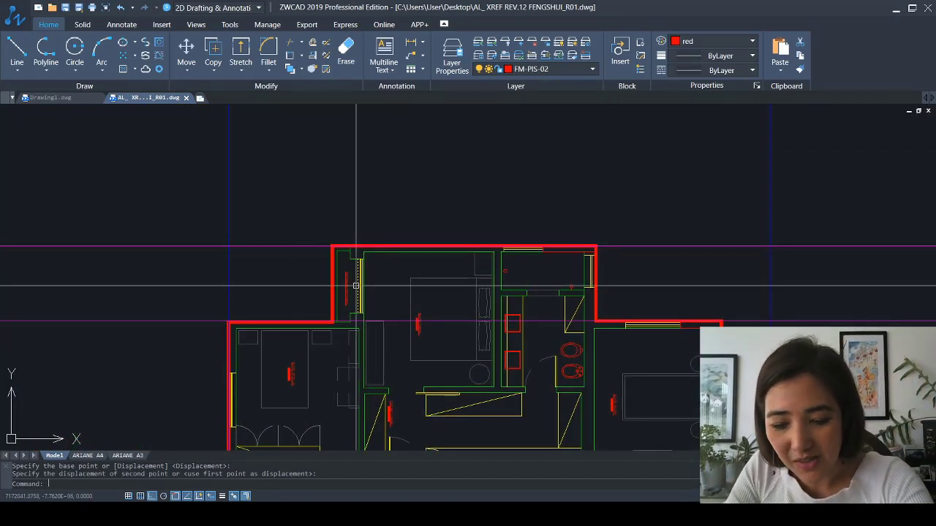
Draw a polyline along the lower horizontal guide from the right wing's outer corner to the inner corner by the enclosed balcony
{"action": "type", "text": "pl"}
{"action": "key", "text": "Return"}
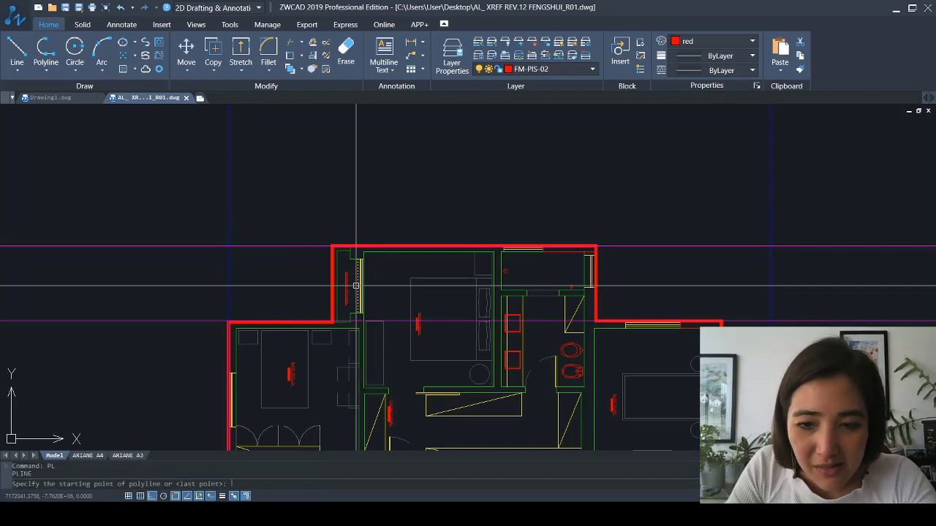
{"action": "left_click", "coordinate": [724, 322]}
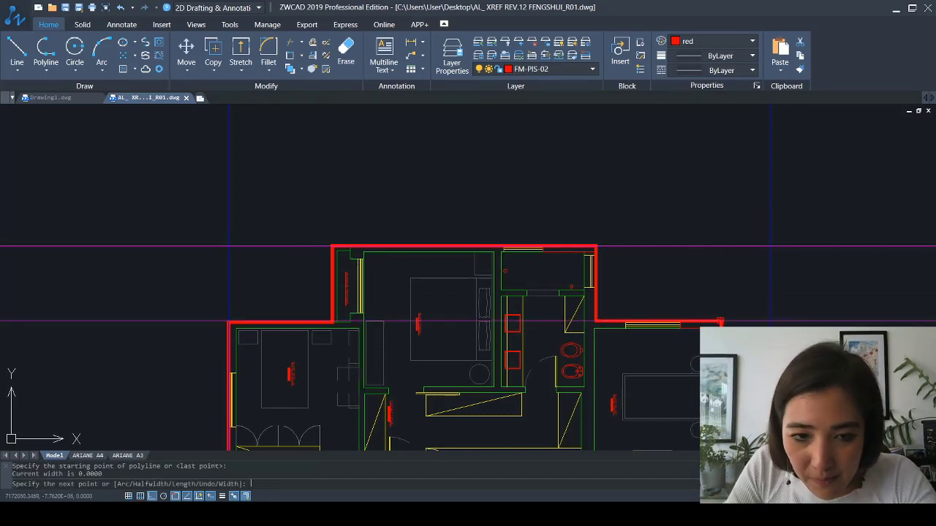
{"action": "scroll", "coordinate": [312, 318], "scroll_direction": "up", "scroll_amount": 6}
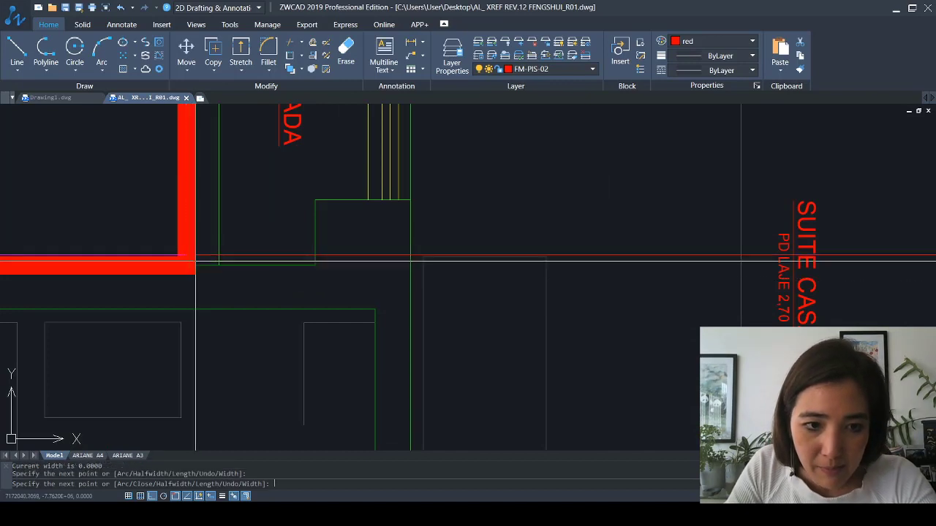
{"action": "key", "text": "Escape"}
Move the new red line above the two comparison lines over the plan, starting it on the left blue guide
{"action": "type", "text": "m"}
{"action": "key", "text": "Return"}
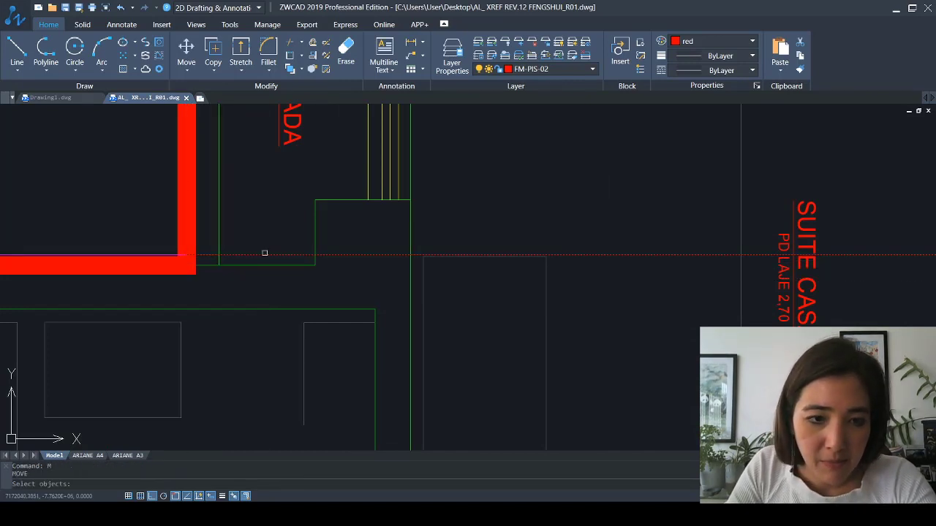
{"action": "key", "text": "Return"}
{"action": "left_click", "coordinate": [190, 255]}
{"action": "scroll", "coordinate": [191, 234], "scroll_direction": "down", "scroll_amount": 5}
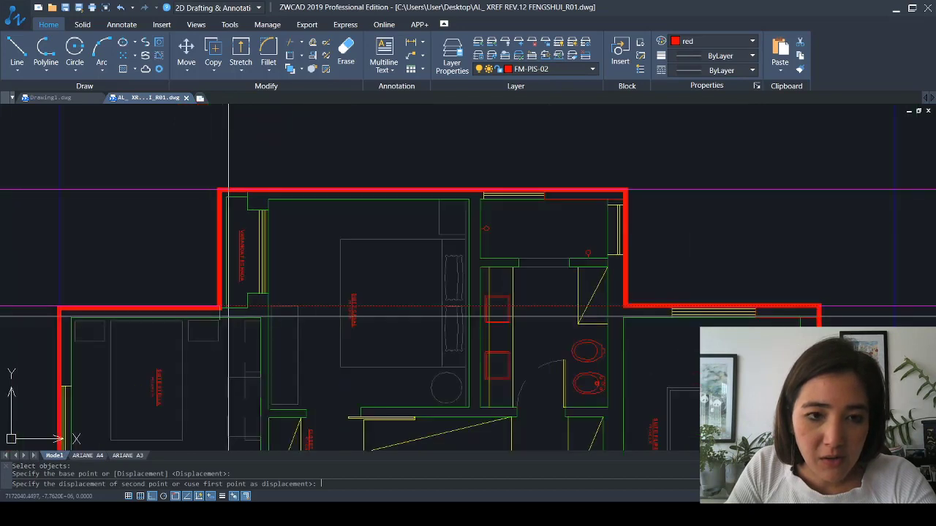
{"action": "middle_click_drag", "start_coordinate": [191, 221], "coordinate": [195, 283]}
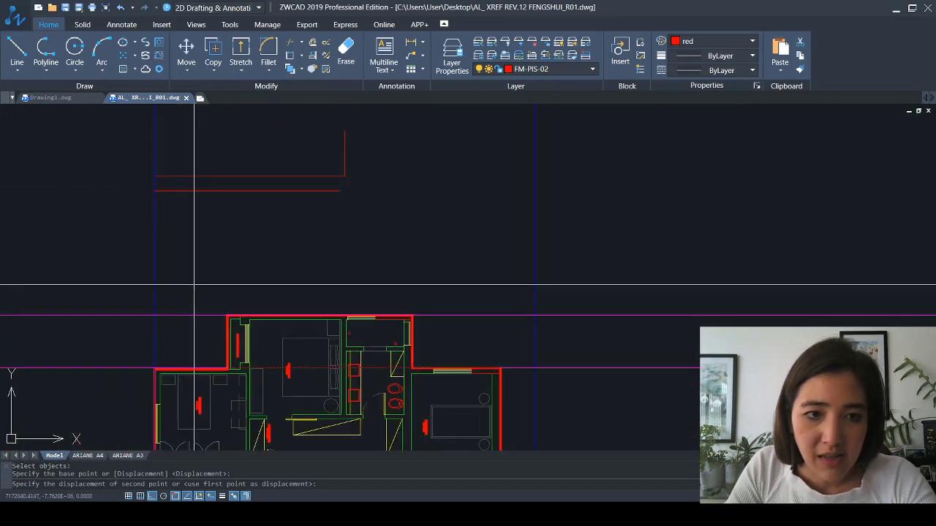
{"action": "left_click", "coordinate": [155, 155]}
{"action": "key", "text": "Escape"}
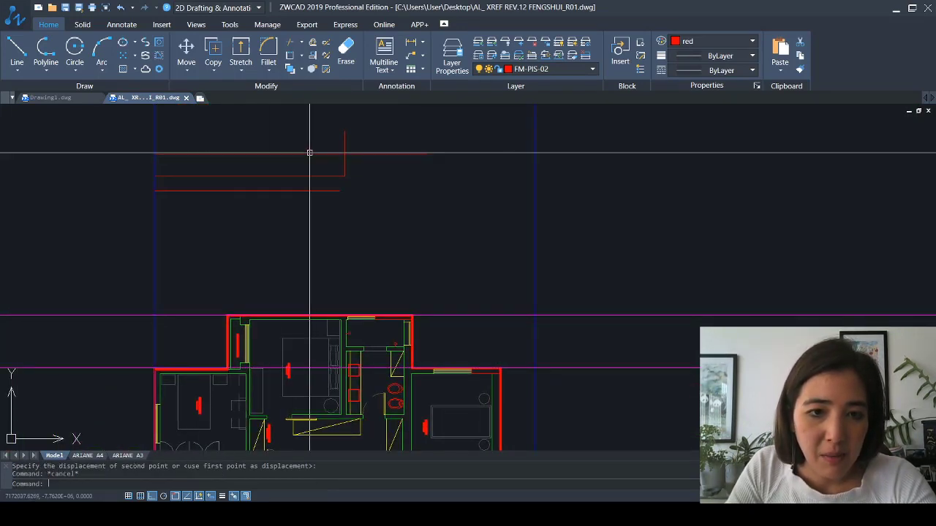
Delete the short vertical line at the end of the middle comparison line above the plan
{"action": "left_click", "coordinate": [355, 164]}
{"action": "left_click", "coordinate": [339, 156]}
{"action": "key", "text": "Delete"}
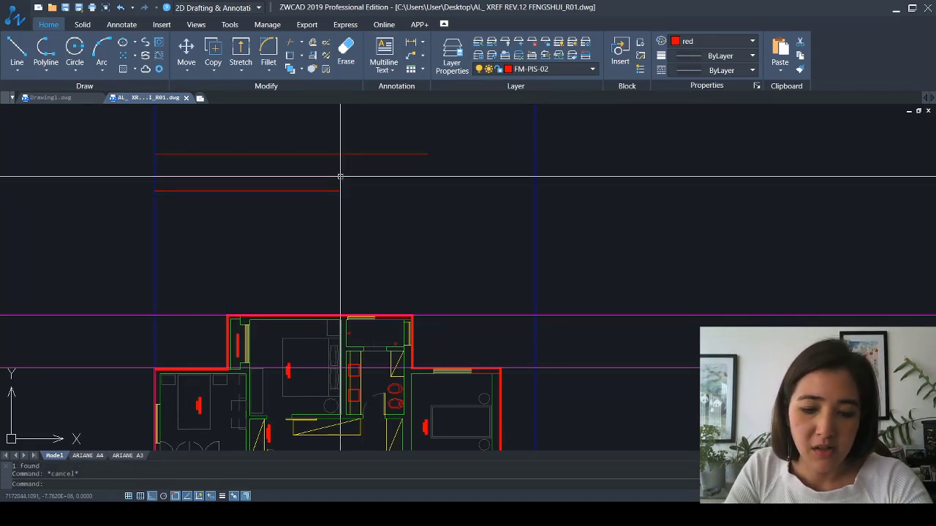
Match the middle comparison line's properties to those of the upper magenta guide
{"action": "key", "text": "Return"}
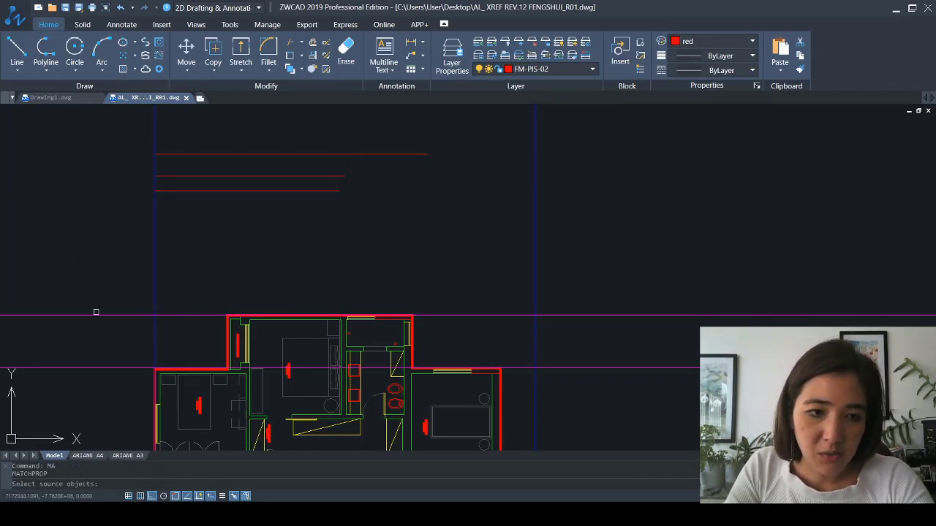
{"action": "left_click", "coordinate": [96, 315]}
{"action": "left_click", "coordinate": [188, 177]}
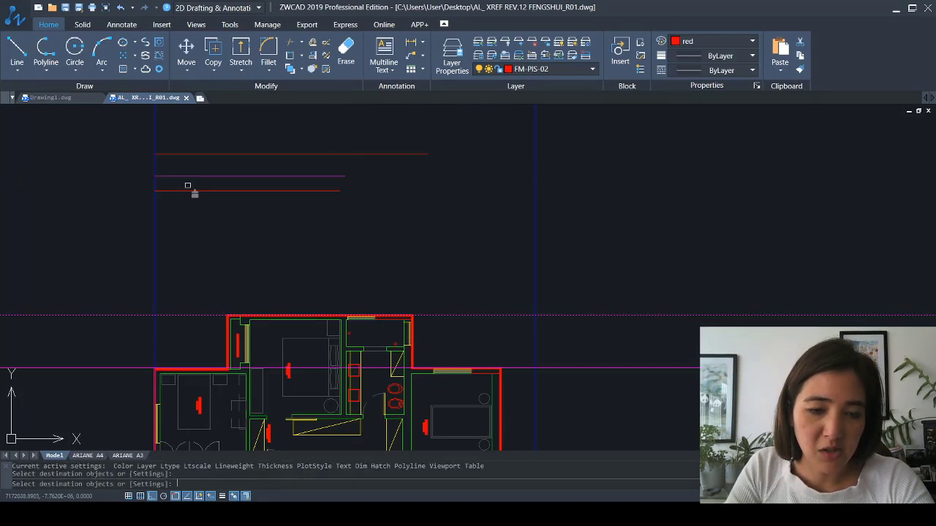
{"action": "key", "text": "Escape"}
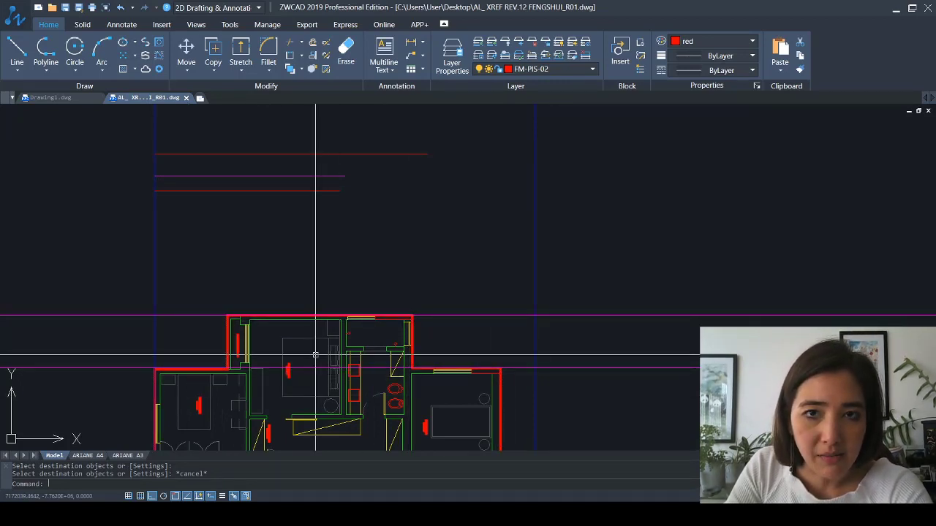
{"action": "scroll", "coordinate": [305, 195], "scroll_direction": "down", "scroll_amount": 3}
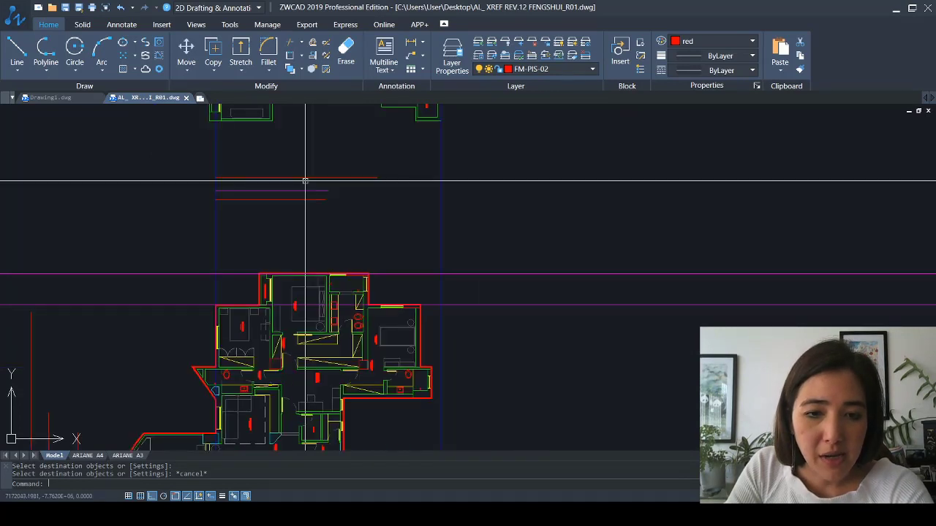
{"action": "left_click", "coordinate": [454, 215]}
{"action": "left_click", "coordinate": [408, 196]}
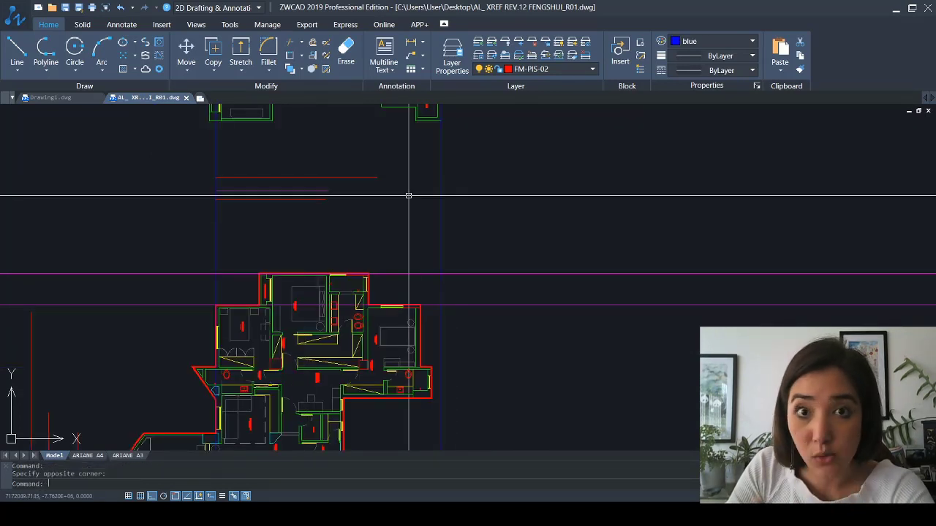
{"action": "mouse_move", "coordinate": [531, 395]}
{"action": "middle_mouse_down"}
{"action": "mouse_move", "coordinate": [525, 335]}
{"action": "mouse_move", "coordinate": [538, 258]}
{"action": "middle_mouse_up"}
{"action": "key", "text": "Escape"}
{"action": "key", "text": "Escape"}
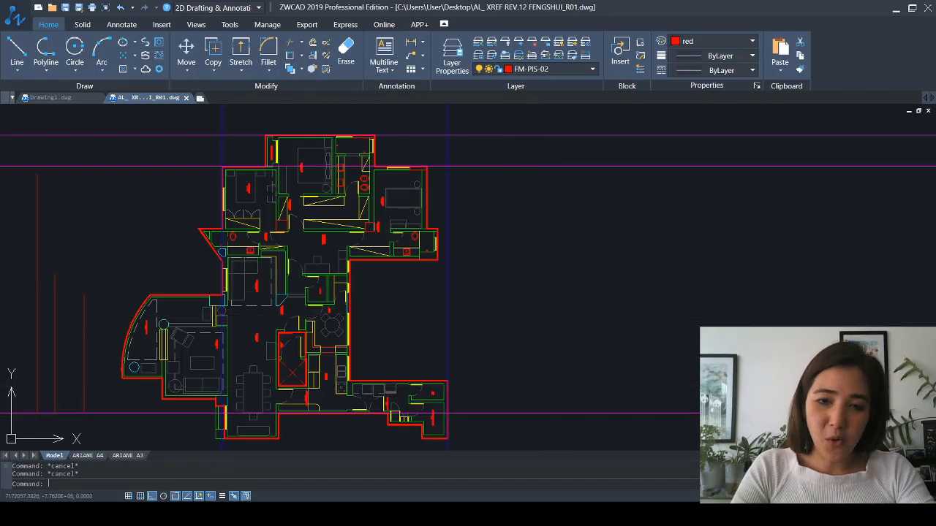
Draw a vertical line to the right of the plan from the second horizontal guide down to the lowest one
{"action": "type", "text": "l"}
{"action": "key", "text": "Return"}
{"action": "left_click", "coordinate": [510, 166]}
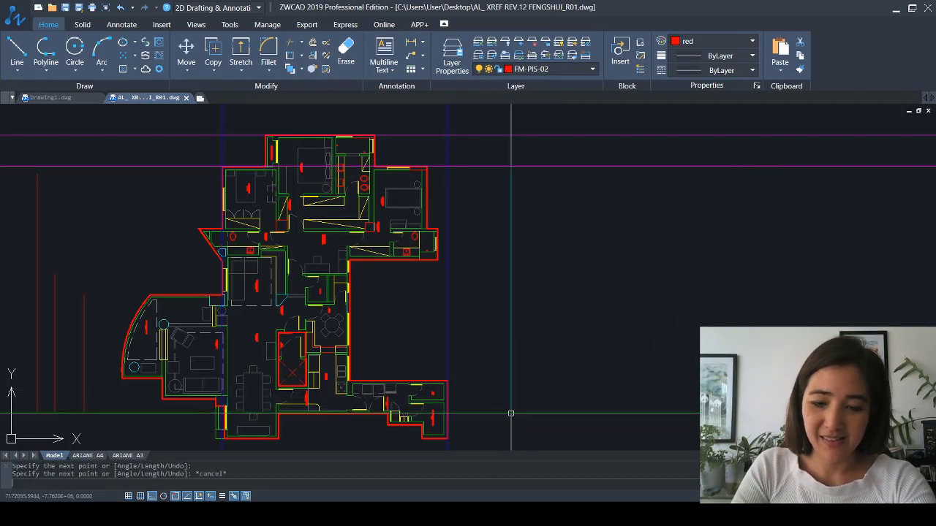
{"action": "key", "text": "Escape"}
{"action": "key", "text": "Escape"}
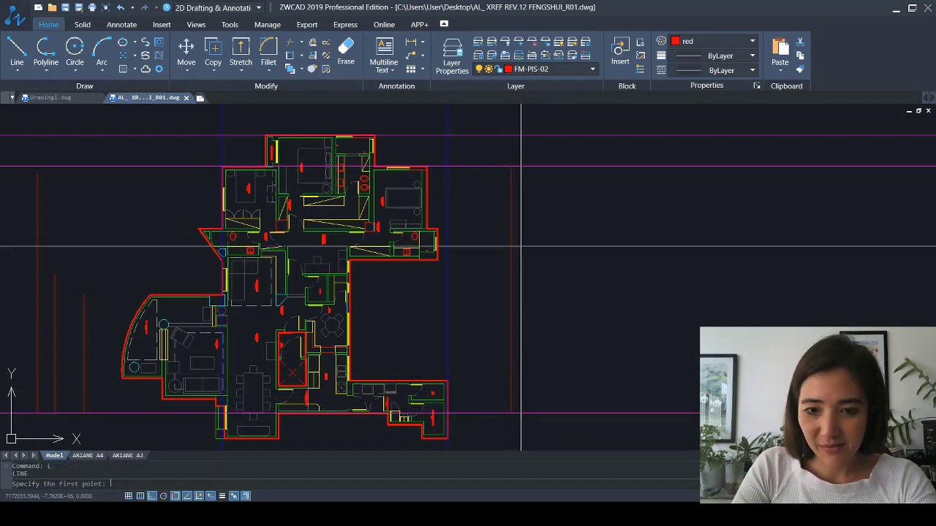
Draw a short horizontal marker leftward from the vertical line's midpoint and trim away the half above it
{"action": "left_click", "coordinate": [511, 288]}
{"action": "left_click", "coordinate": [489, 290]}
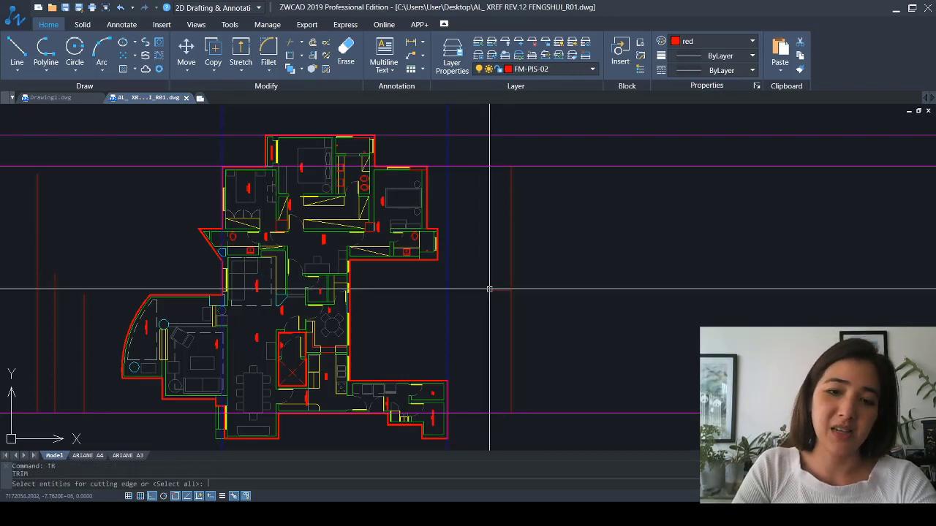
{"action": "key", "text": "Return"}
{"action": "left_click", "coordinate": [511, 234]}
{"action": "key", "text": "Escape"}
{"action": "key", "text": "Escape"}
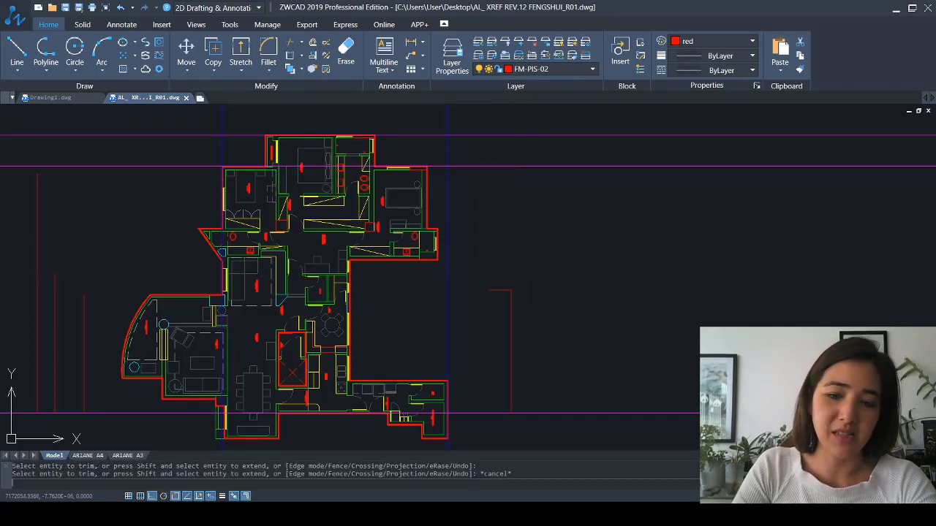
{"action": "key", "text": "Escape"}
{"action": "key", "text": "Escape"}
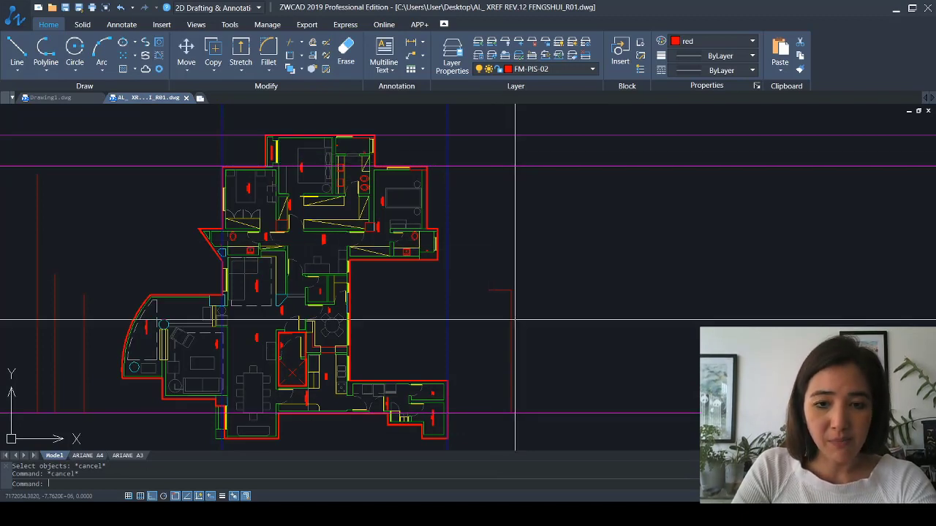
Draw another vertical line farther right of the plan from the lowest horizontal guide up to the topmost one
{"action": "type", "text": "l"}
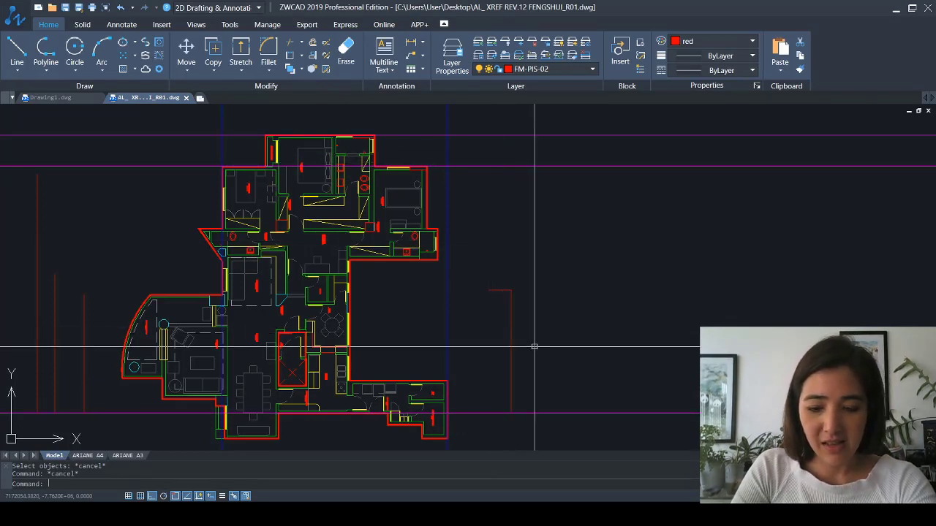
{"action": "key", "text": "Return"}
{"action": "left_click", "coordinate": [670, 414]}
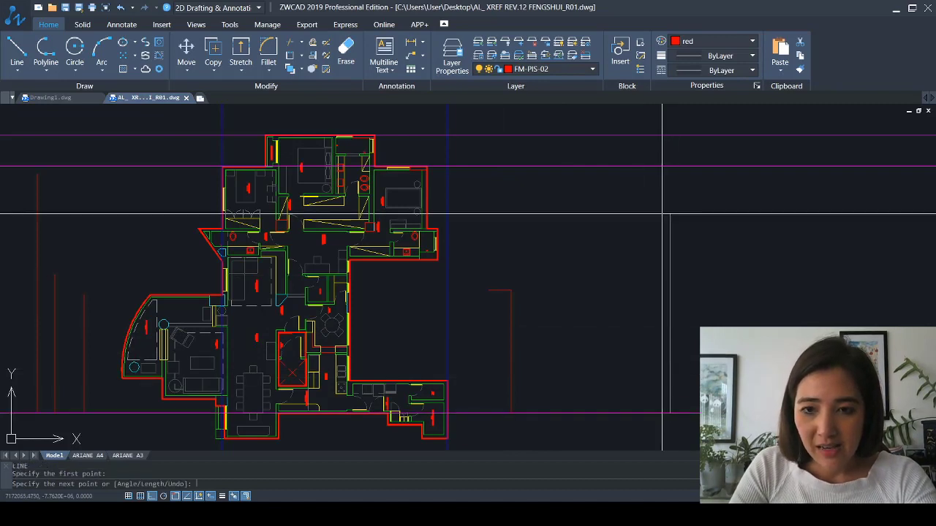
{"action": "left_click", "coordinate": [669, 135]}
{"action": "key", "text": "Escape"}
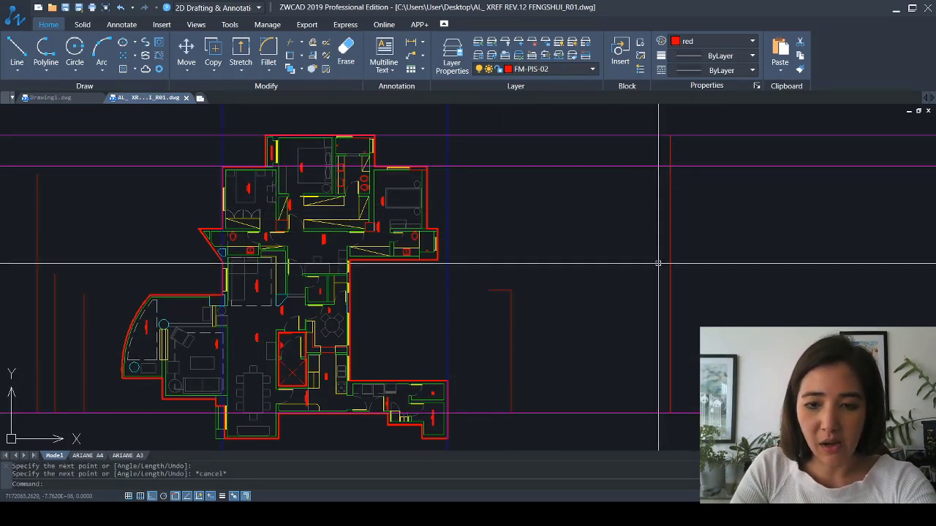
Draw a short horizontal marker leftward from the second vertical line's midpoint and trim the segment between it and the second guide
{"action": "type", "text": "l"}
{"action": "key", "text": "Return"}
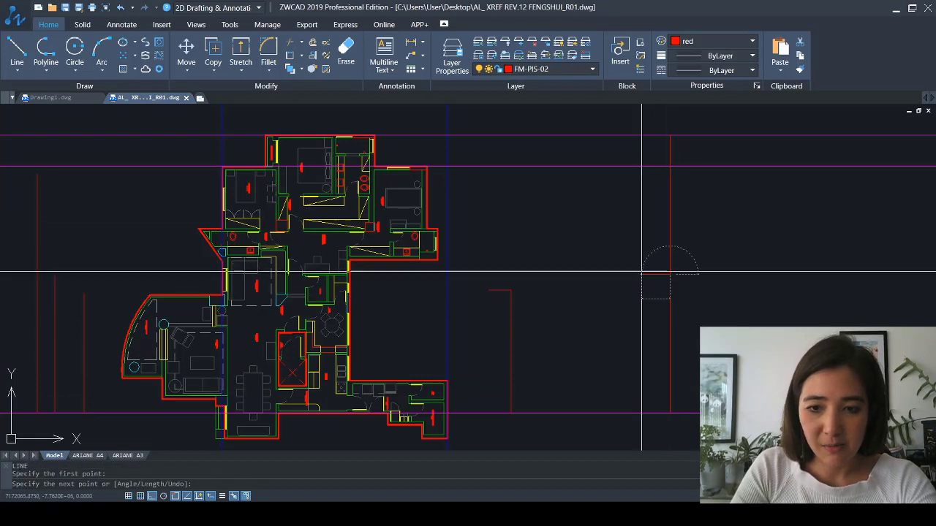
{"action": "left_click", "coordinate": [643, 274]}
{"action": "key", "text": "Escape"}
{"action": "key", "text": "Escape"}
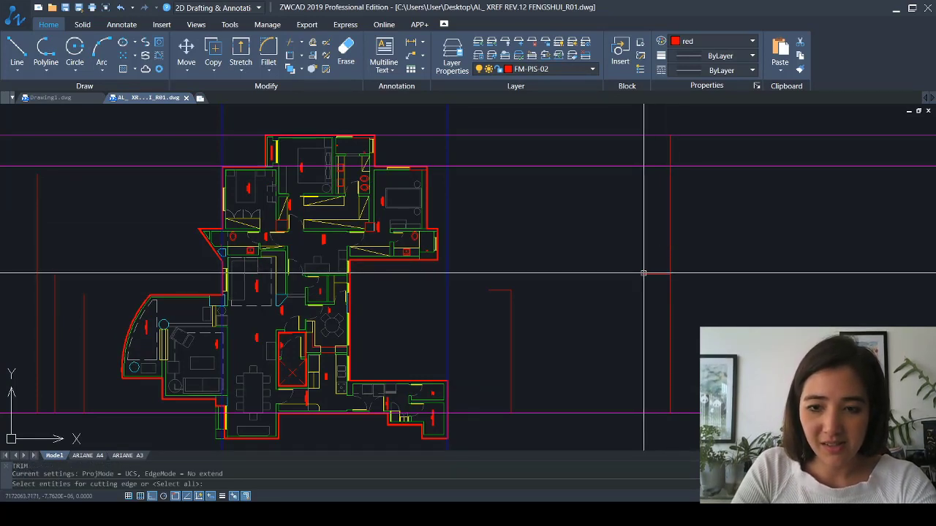
{"action": "key", "text": "Return"}
{"action": "key", "text": "Escape"}
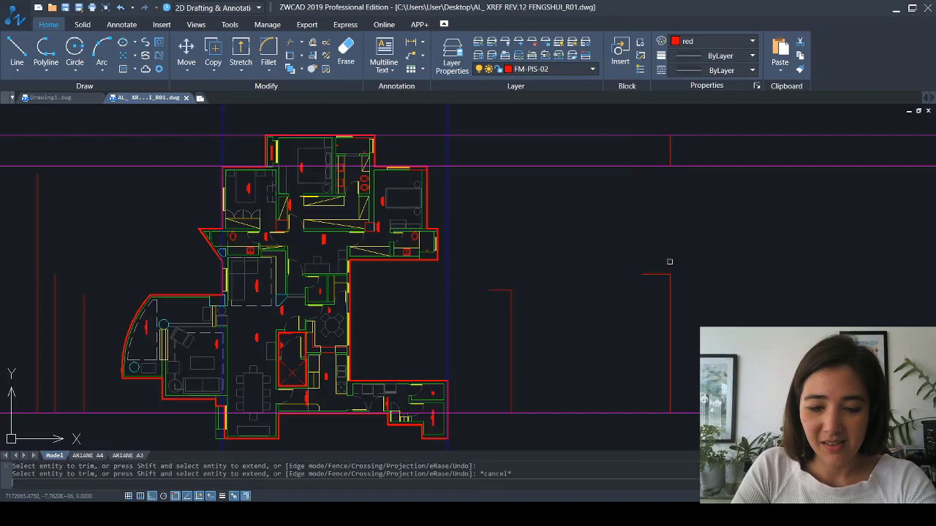
Erase the leftover line segment between the two upper horizontal guides to the right of the plan
{"action": "key", "text": "Escape"}
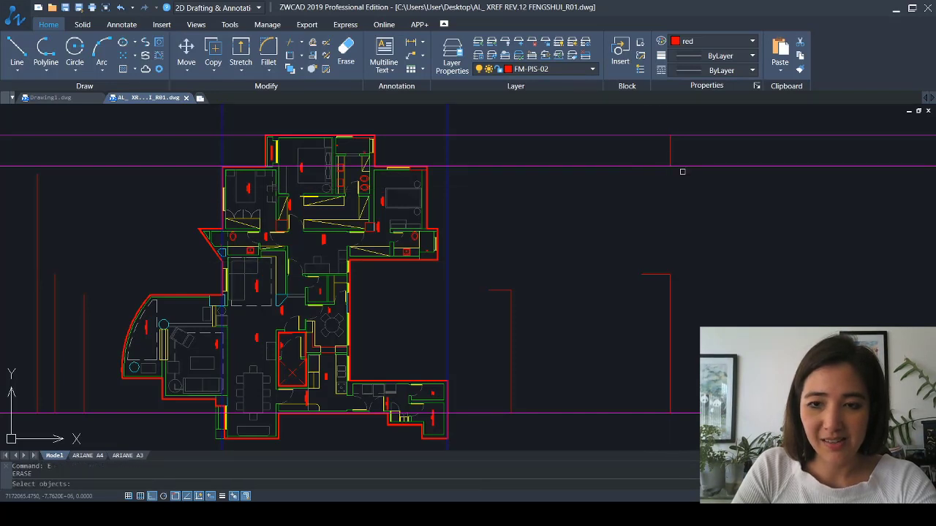
{"action": "key", "text": "Escape"}
{"action": "key", "text": "Escape"}
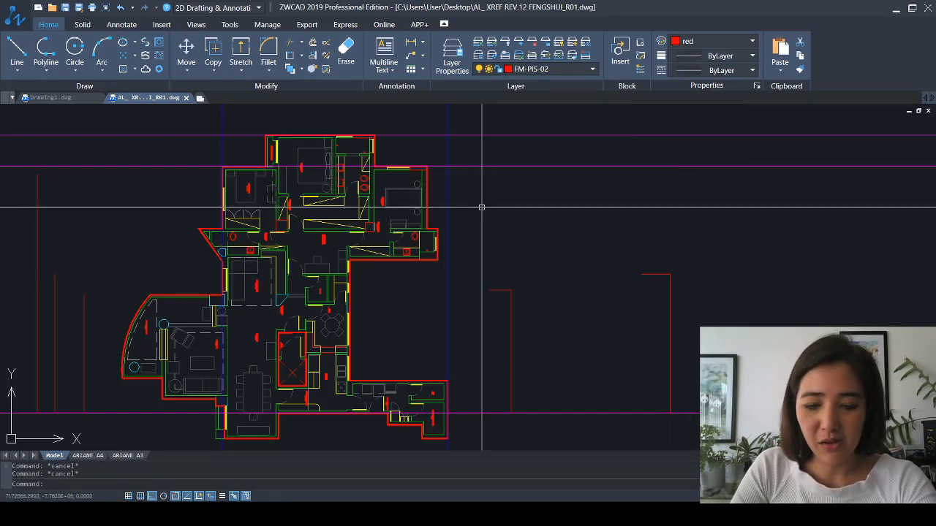
Copy the LIVING ALTO room label to the upper end of the first vertical line right of the plan
{"action": "scroll", "coordinate": [261, 338], "scroll_direction": "up", "scroll_amount": 4}
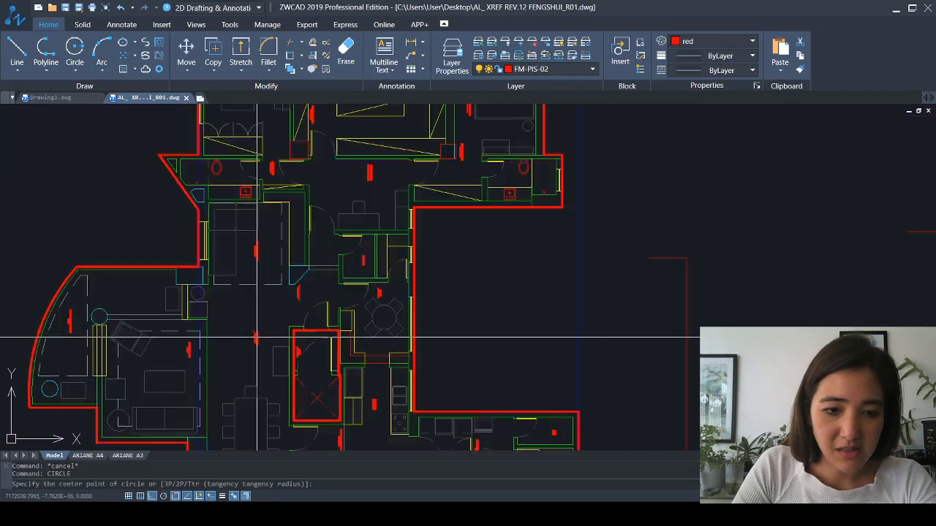
{"action": "key", "text": "Escape"}
{"action": "type", "text": "co"}
{"action": "key", "text": "Return"}
{"action": "scroll", "coordinate": [260, 338], "scroll_direction": "up", "scroll_amount": 3}
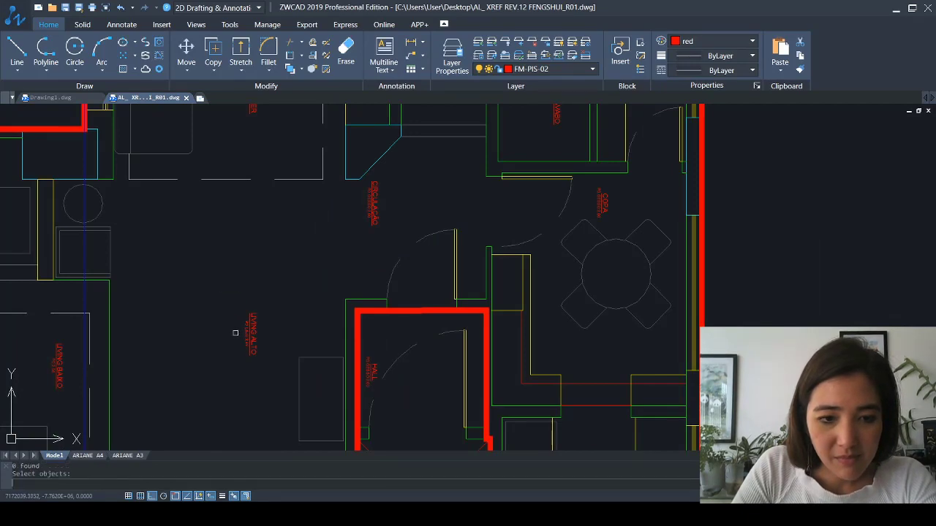
{"action": "key", "text": "Return"}
{"action": "left_click", "coordinate": [235, 332]}
{"action": "scroll", "coordinate": [526, 273], "scroll_direction": "down", "scroll_amount": 5}
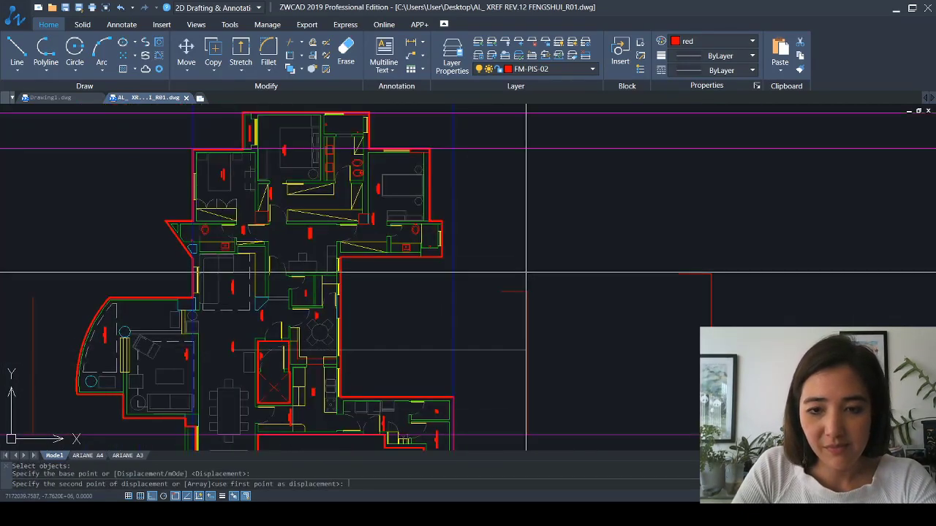
{"action": "key", "text": "Escape"}
{"action": "key", "text": "Escape"}
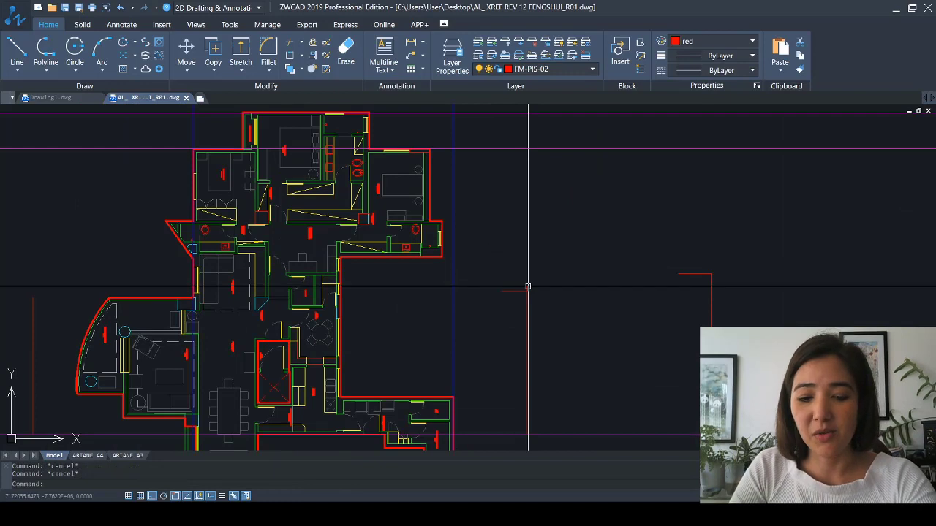
Rotate the copied label to read horizontally and scale it by a factor of 5
{"action": "scroll", "coordinate": [528, 287], "scroll_direction": "up", "scroll_amount": 3}
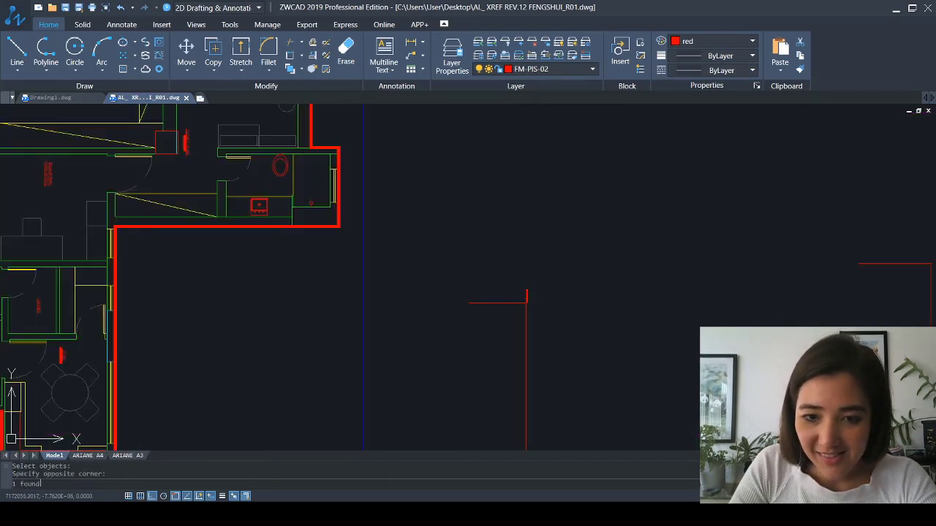
{"action": "key", "text": "Return"}
{"action": "left_click", "coordinate": [527, 303]}
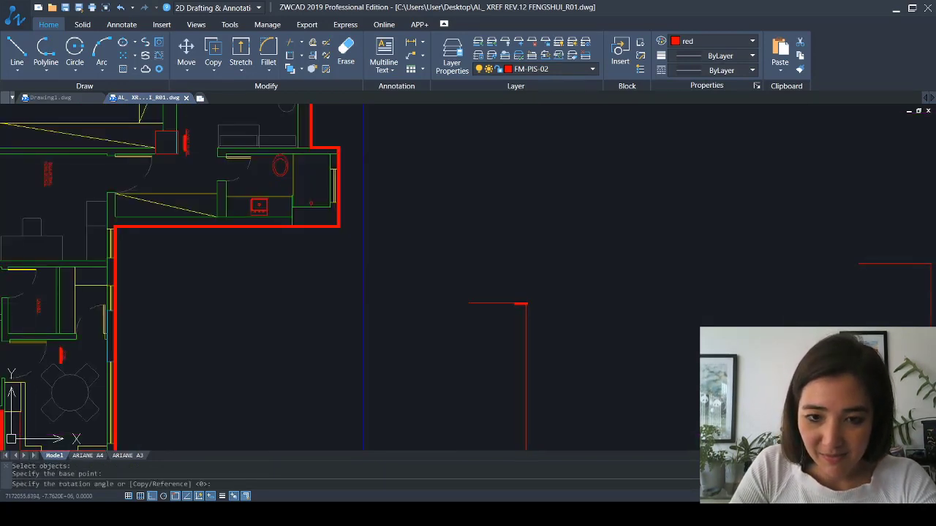
{"action": "key", "text": "Escape"}
{"action": "key", "text": "Escape"}
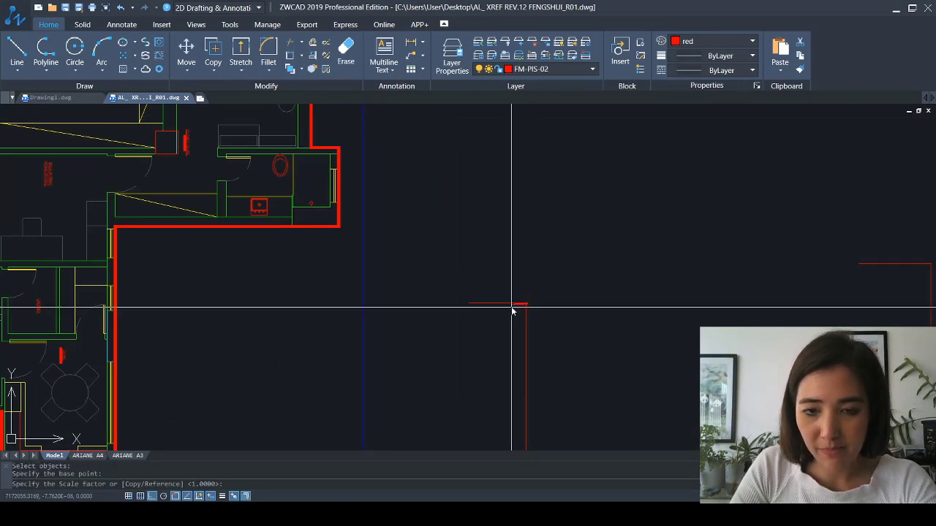
{"action": "type", "text": "5"}
{"action": "key", "text": "Escape"}
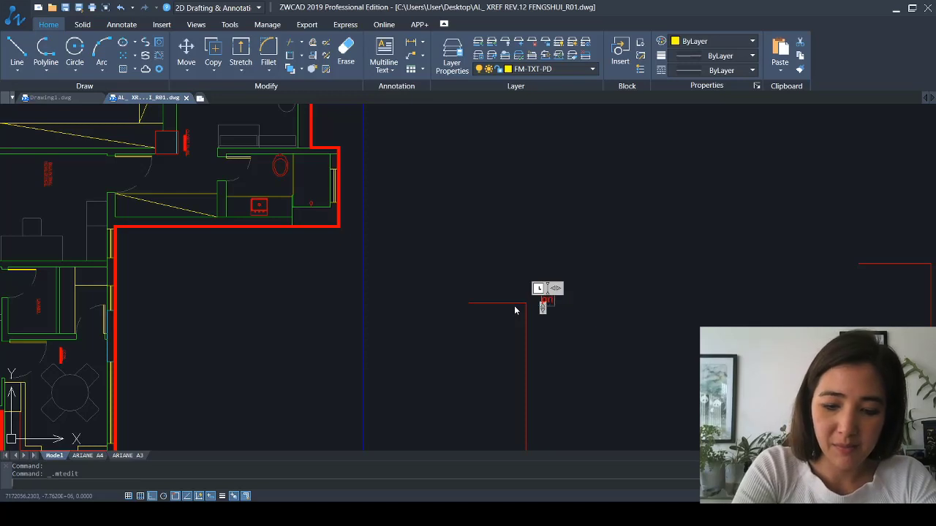
Change the copied label's text to "primeira linha" and move it just above the first line's horizontal marker
{"action": "type", "text": "ira linha"}
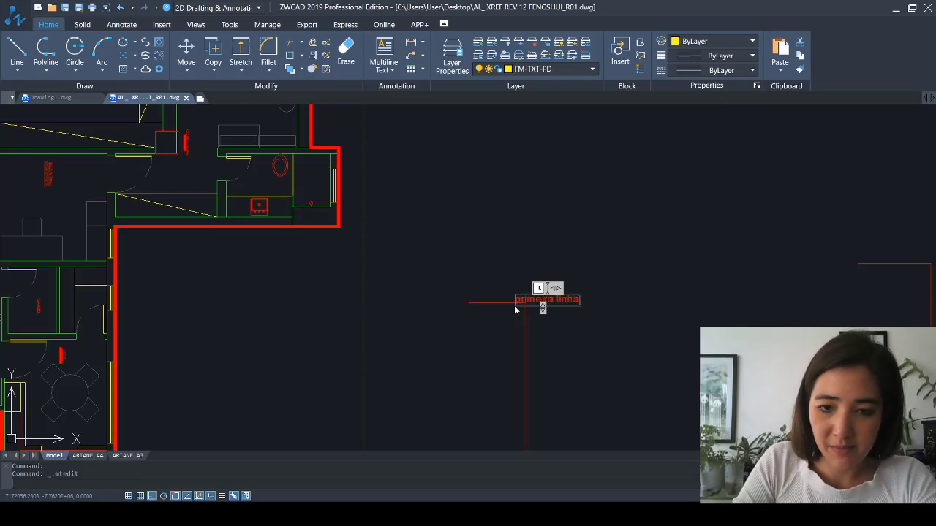
{"action": "key", "text": "Escape"}
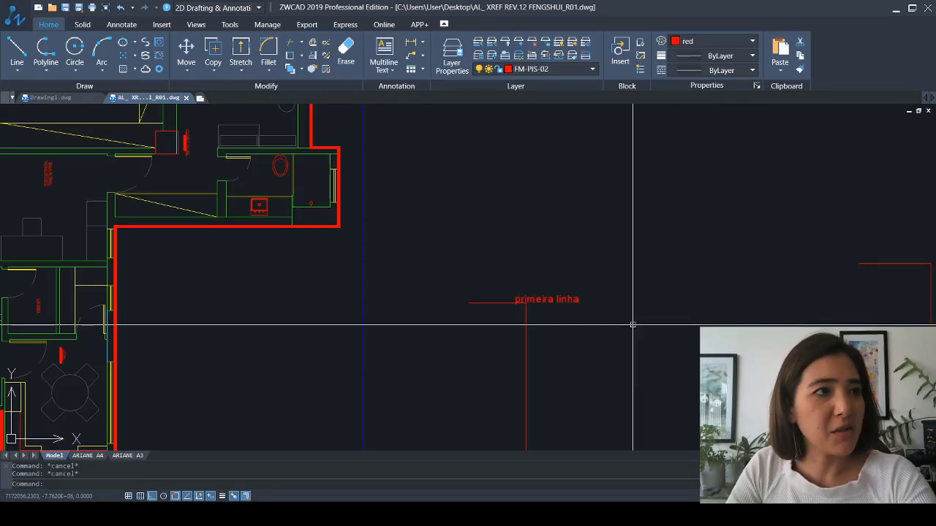
{"action": "key", "text": "Return"}
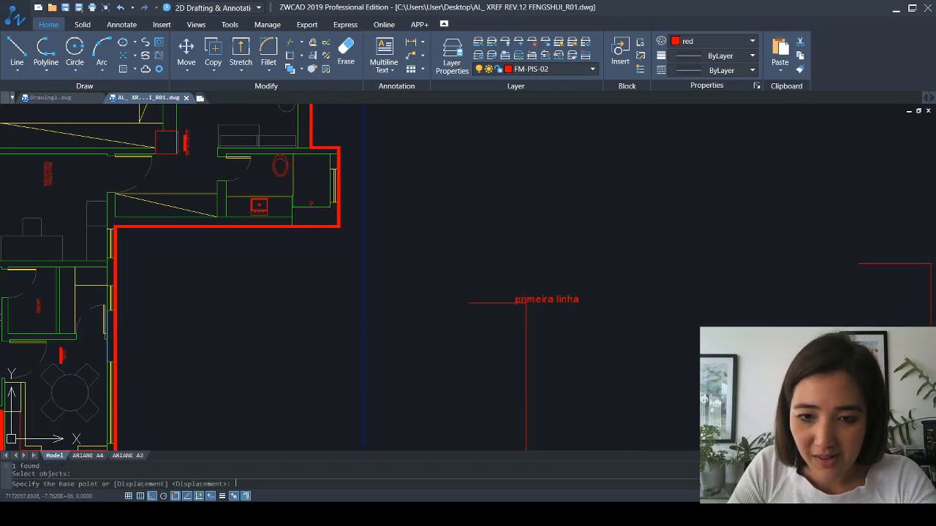
{"action": "left_click", "coordinate": [612, 316]}
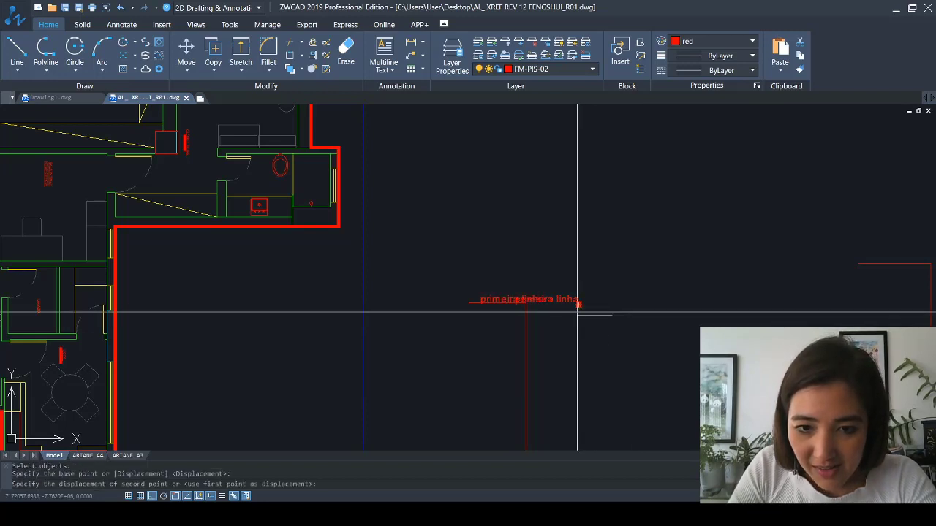
{"action": "left_click", "coordinate": [578, 302]}
{"action": "key", "text": "Escape"}
{"action": "key", "text": "Escape"}
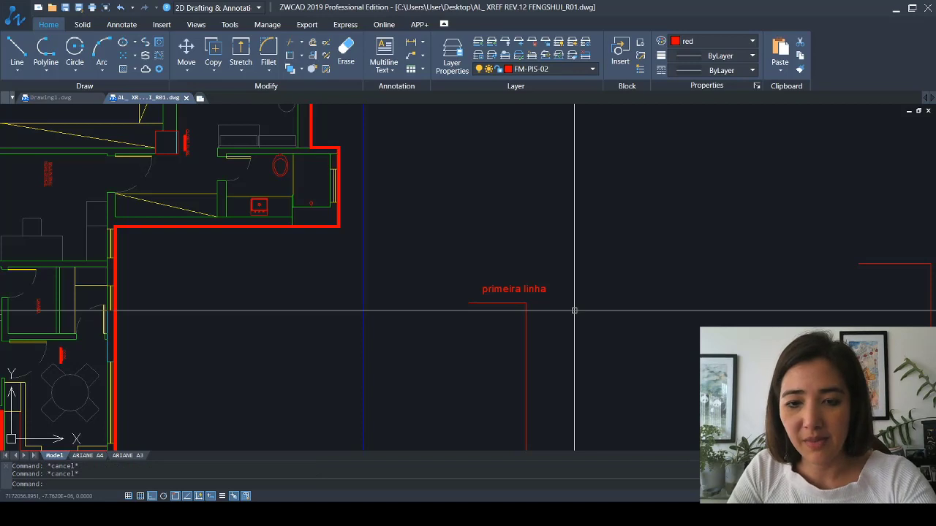
Copy the "primeira linha" label to just above the second vertical line's horizontal marker
{"action": "type", "text": "co"}
{"action": "key", "text": "Return"}
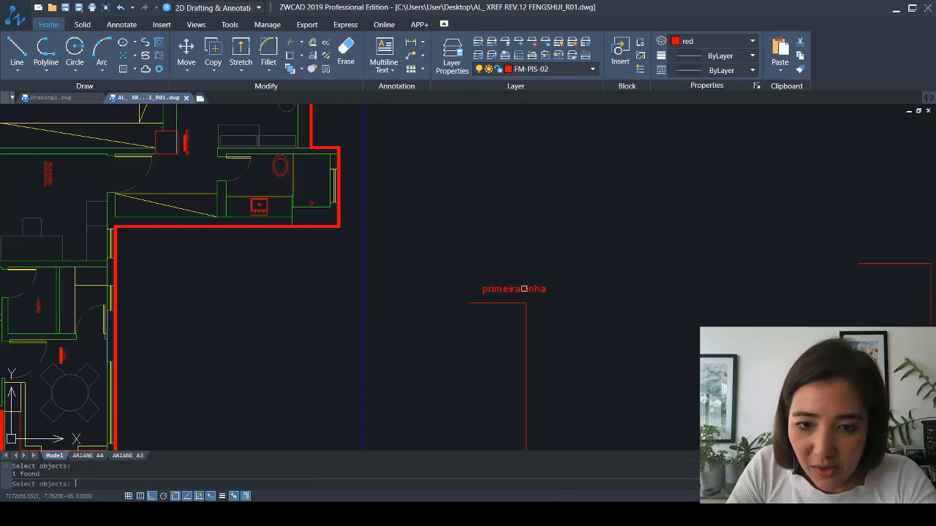
{"action": "key", "text": "Return"}
{"action": "left_click", "coordinate": [525, 302]}
{"action": "scroll", "coordinate": [494, 324], "scroll_direction": "down", "scroll_amount": 2}
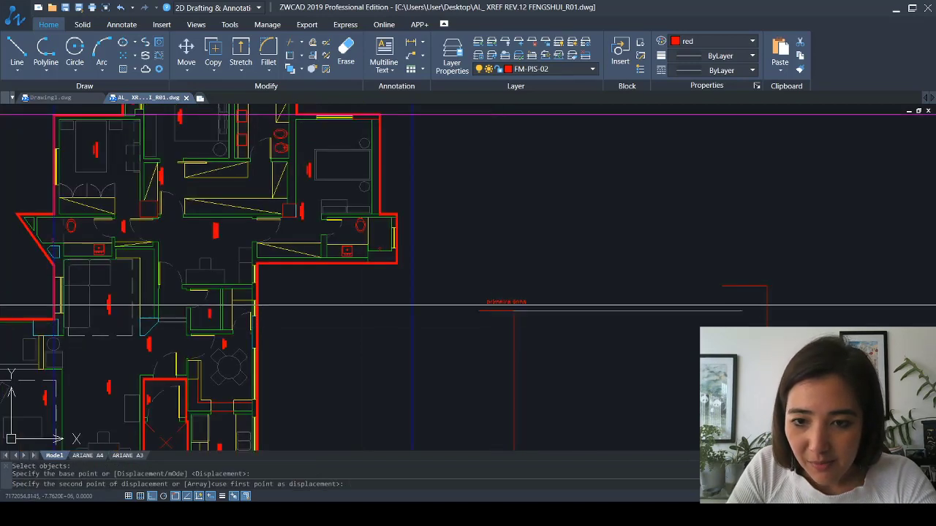
{"action": "left_click", "coordinate": [762, 294]}
{"action": "key", "text": "Escape"}
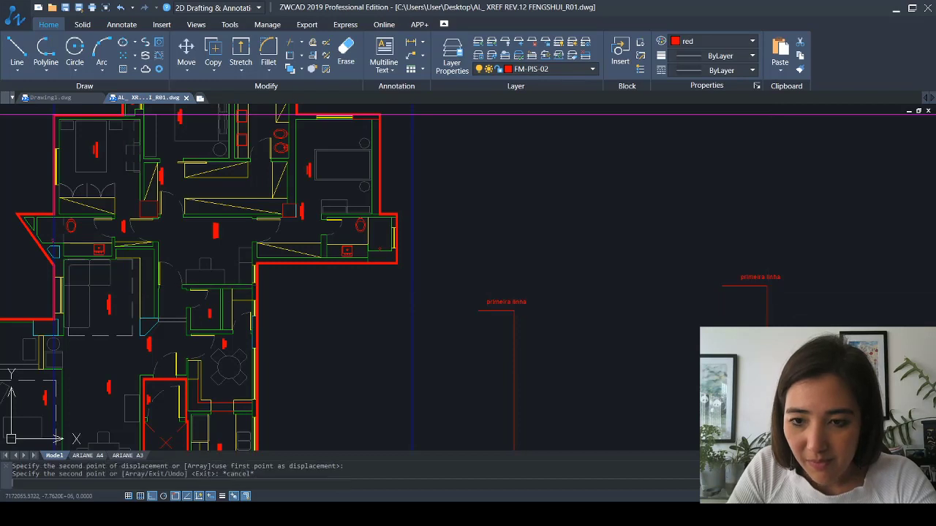
Change the text of the label above the second vertical line to "segunda linha"
{"action": "scroll", "coordinate": [757, 276], "scroll_direction": "up", "scroll_amount": 3}
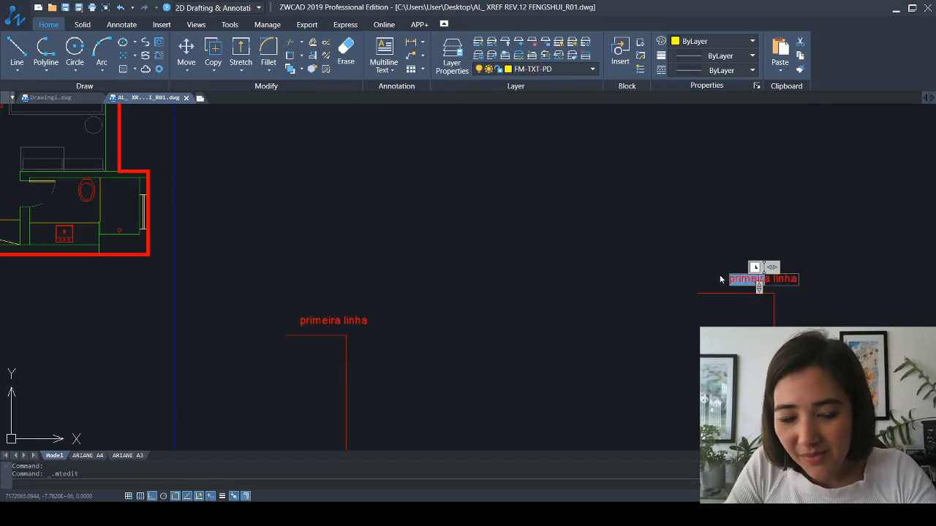
{"action": "type", "text": "segunda linha"}
{"action": "left_click", "coordinate": [673, 318]}
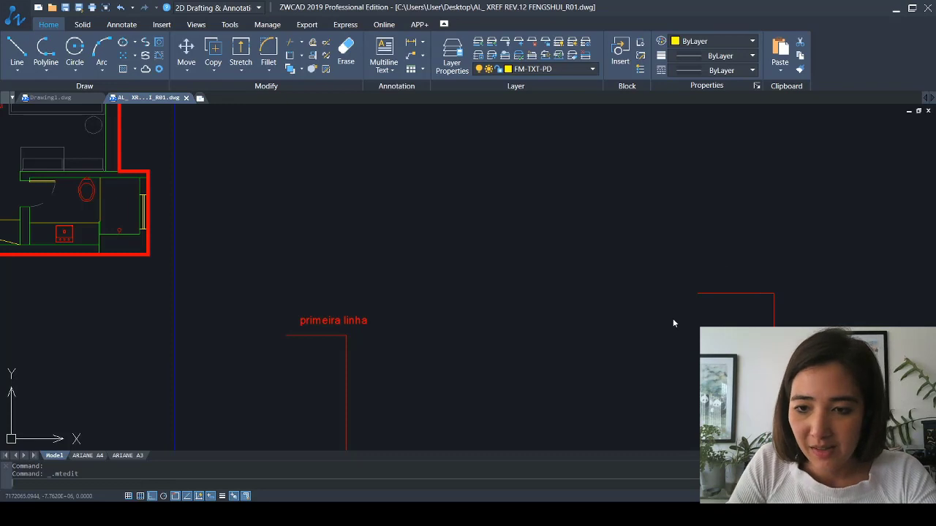
{"action": "scroll", "coordinate": [673, 318], "scroll_direction": "down", "scroll_amount": 5}
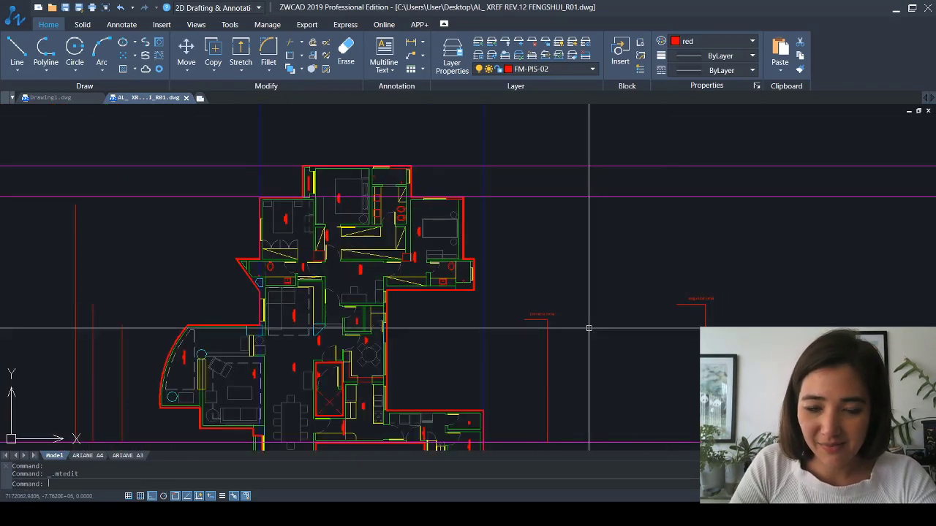
{"action": "middle_click_drag", "start_coordinate": [574, 358], "coordinate": [593, 299]}
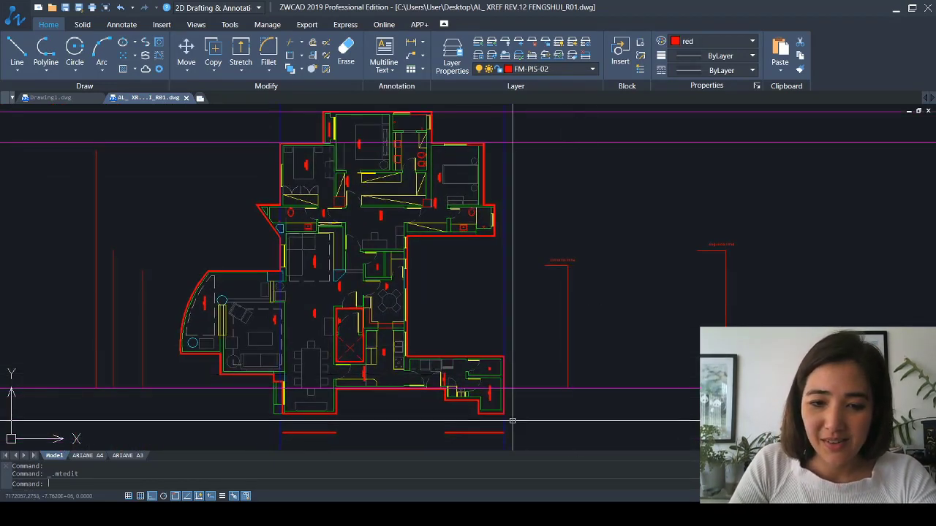
{"action": "scroll", "coordinate": [505, 424], "scroll_direction": "up", "scroll_amount": 4}
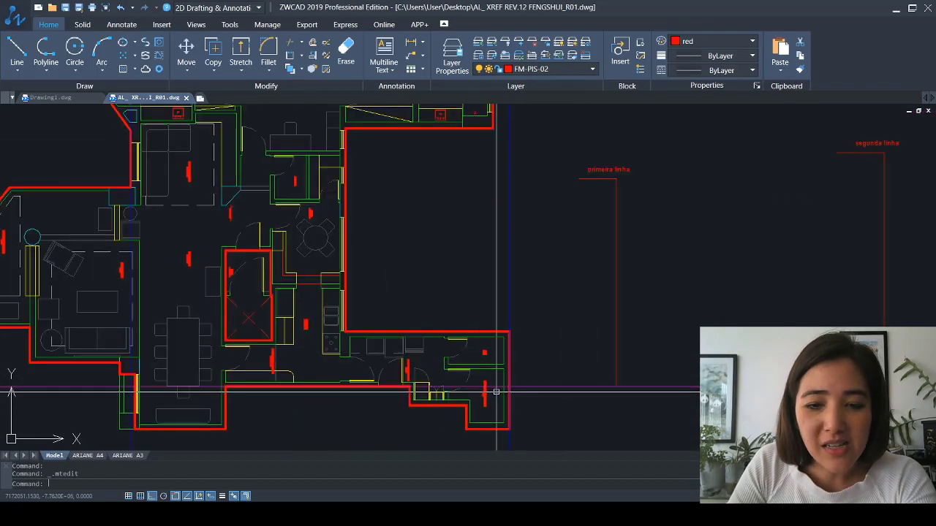
{"action": "scroll", "coordinate": [490, 385], "scroll_direction": "down", "scroll_amount": 4}
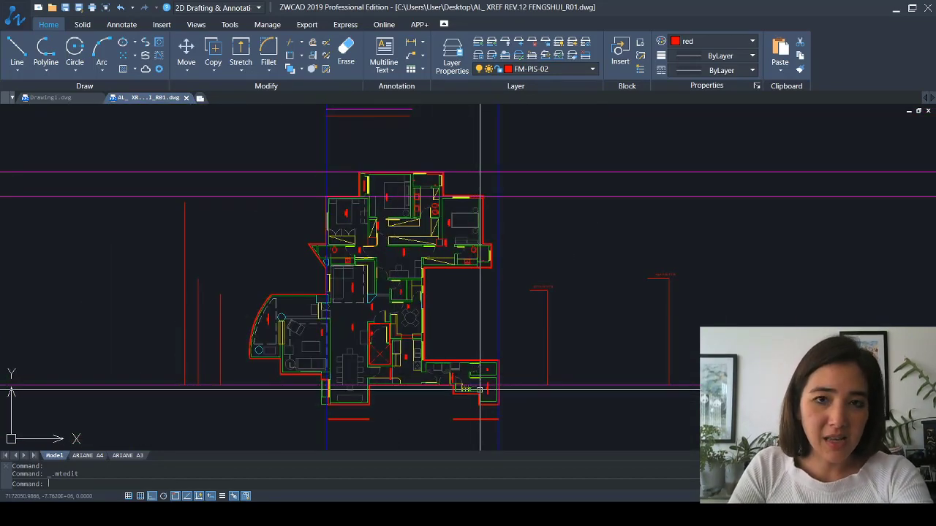
{"action": "scroll", "coordinate": [484, 386], "scroll_direction": "up", "scroll_amount": 5}
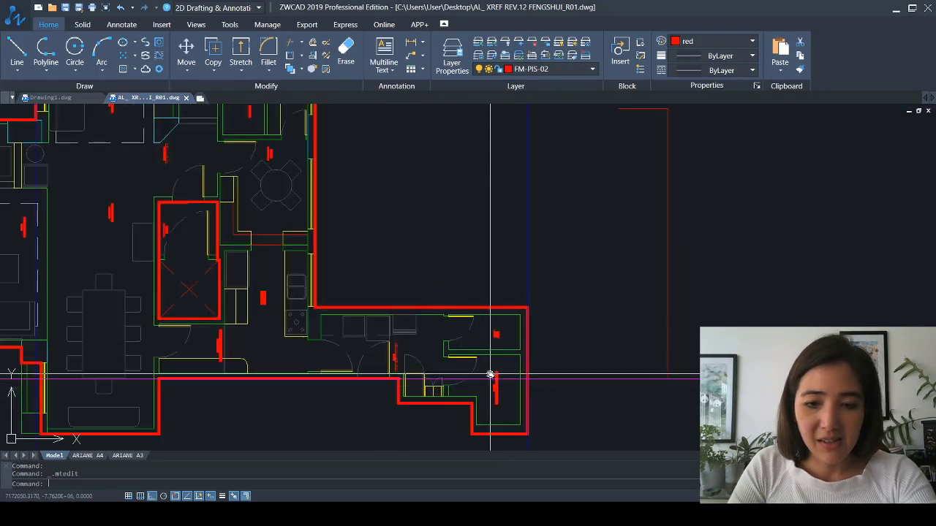
{"action": "key", "text": "Escape"}
{"action": "key", "text": "Escape"}
{"action": "key", "text": "Return"}
{"action": "scroll", "coordinate": [517, 370], "scroll_direction": "up", "scroll_amount": 3}
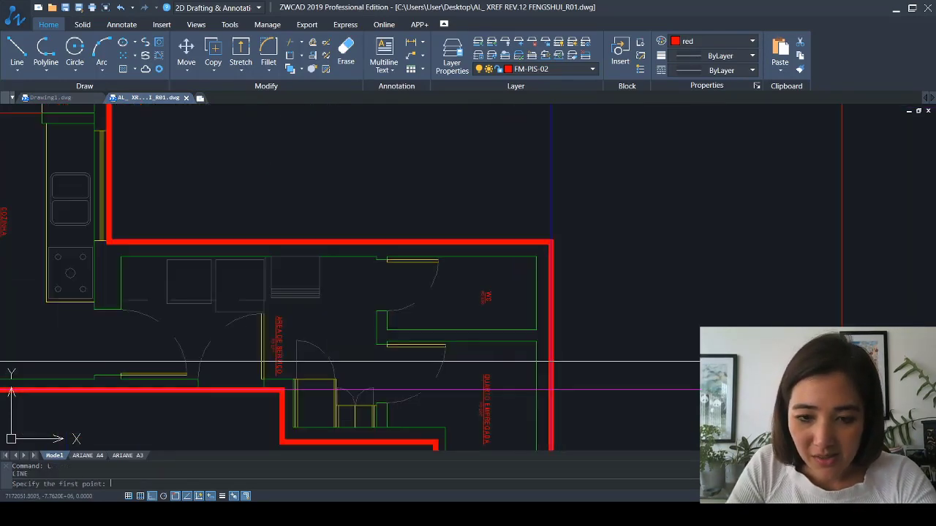
{"action": "left_click", "coordinate": [522, 389]}
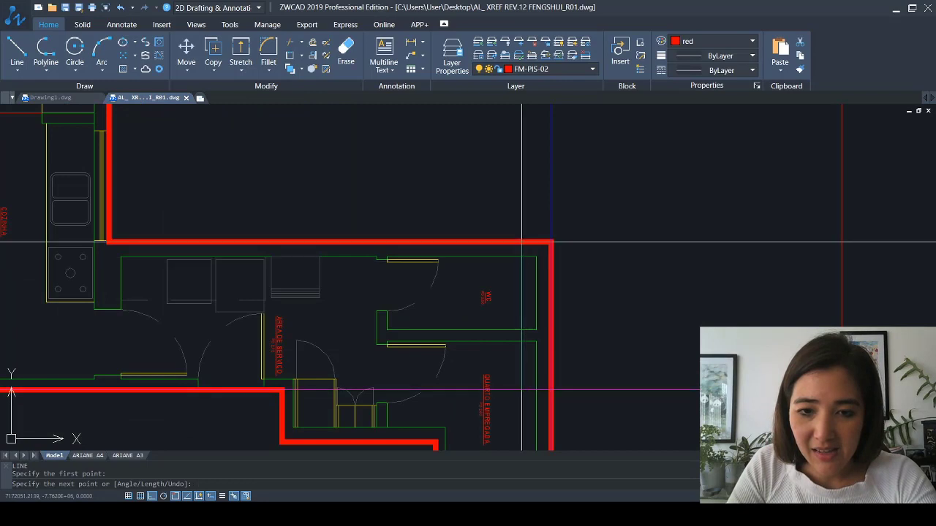
{"action": "key", "text": "Escape"}
{"action": "key", "text": "Escape"}
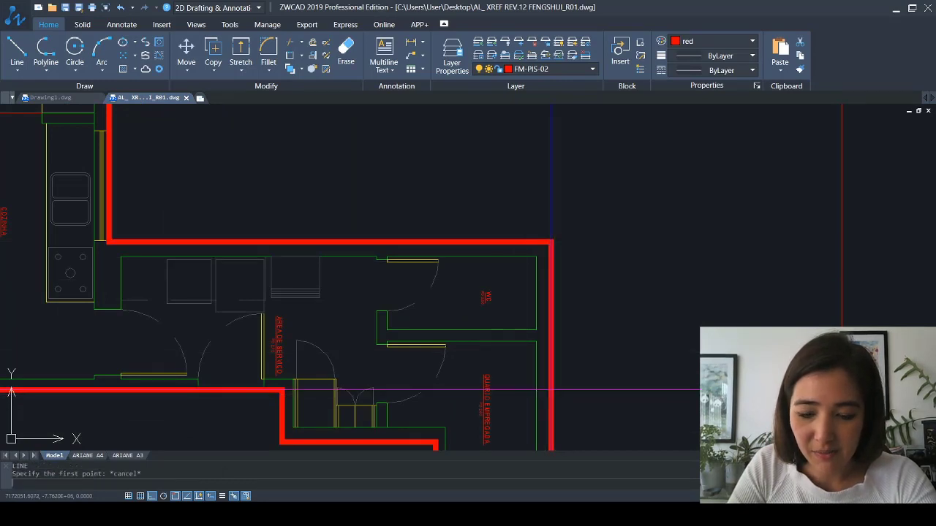
Draw a polyline along the service area's outer right edge, from the lowest horizontal guide up to the outline corner
{"action": "type", "text": "PL"}
{"action": "key", "text": "Return"}
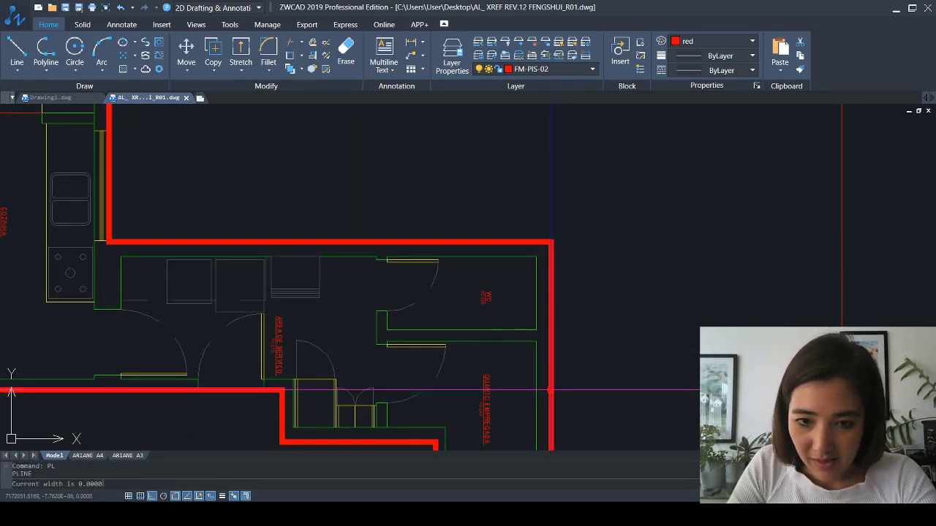
{"action": "left_click", "coordinate": [550, 390]}
{"action": "left_click", "coordinate": [550, 242]}
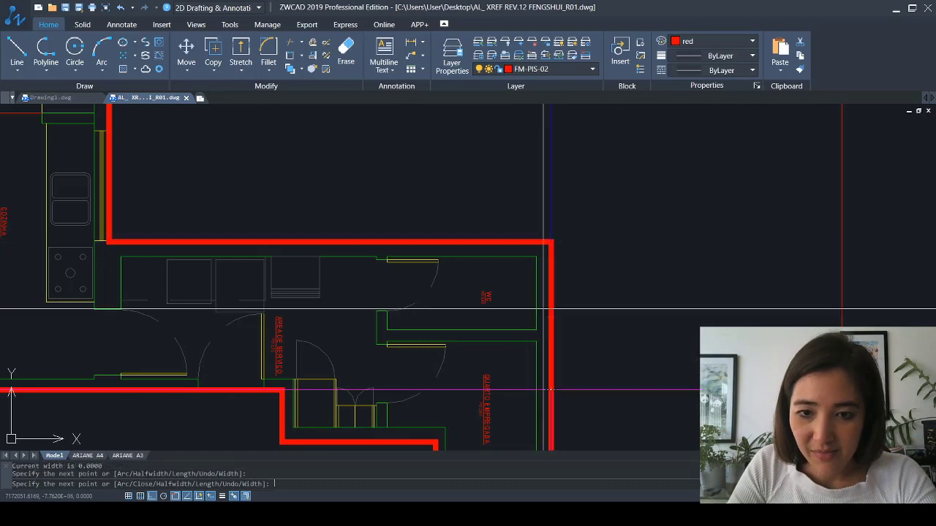
{"action": "scroll", "coordinate": [543, 310], "scroll_direction": "down", "scroll_amount": 6}
{"action": "key", "text": "Escape"}
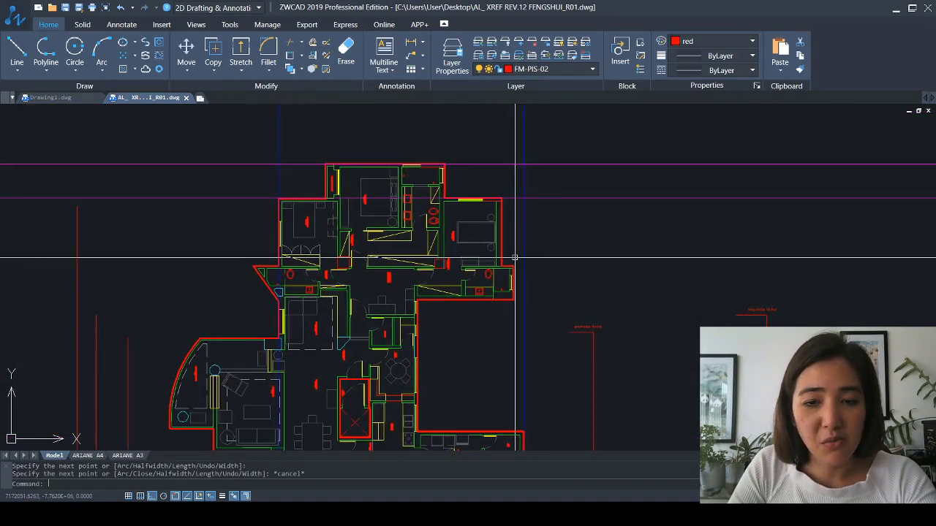
{"action": "key", "text": "Escape"}
{"action": "key", "text": "Escape"}
Move the new vertical polyline horizontally to just outside the plan, between the blue guide and the "primeira linha" line
{"action": "middle_click_drag", "start_coordinate": [526, 378], "coordinate": [522, 296]}
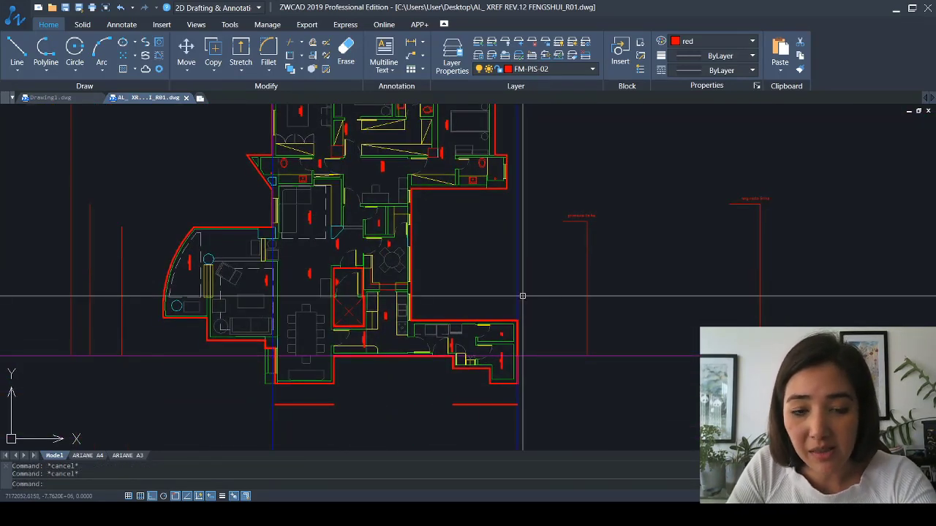
{"action": "key", "text": "Return"}
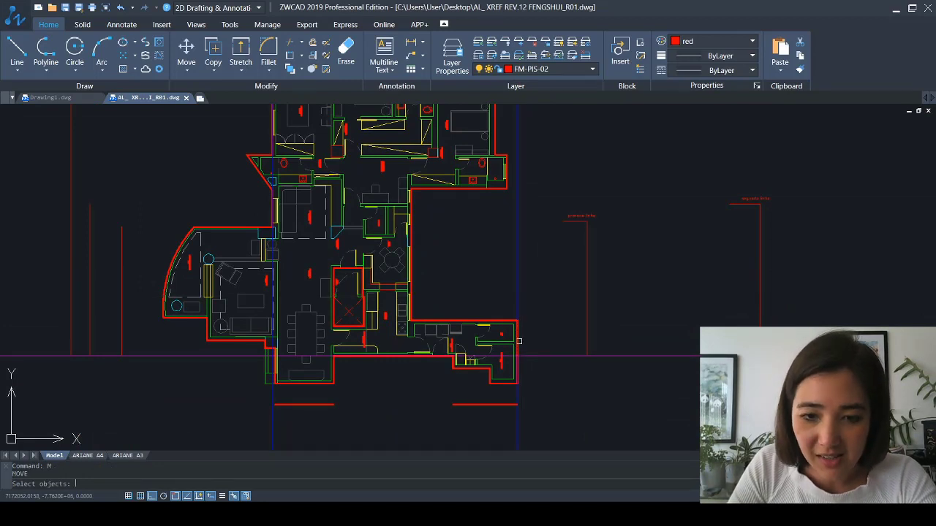
{"action": "left_click", "coordinate": [519, 357]}
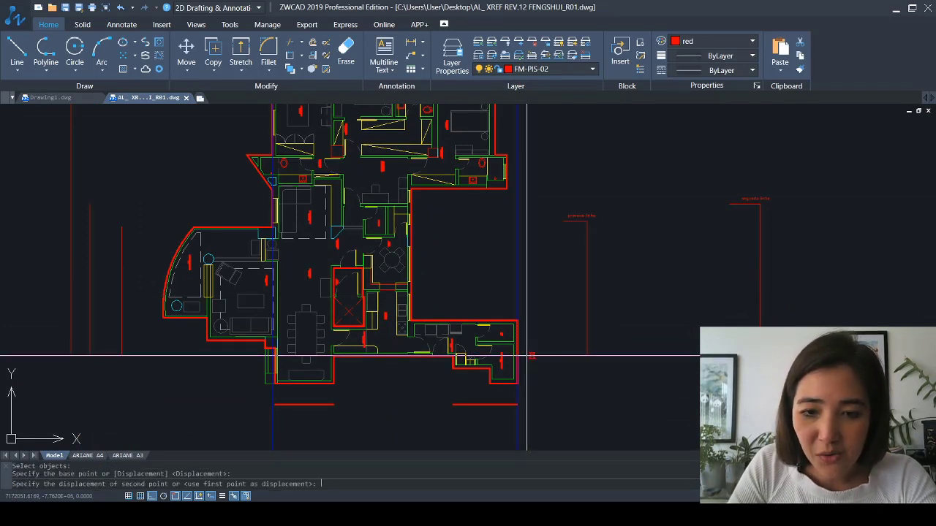
{"action": "key", "text": "Escape"}
{"action": "scroll", "coordinate": [601, 372], "scroll_direction": "down", "scroll_amount": 3}
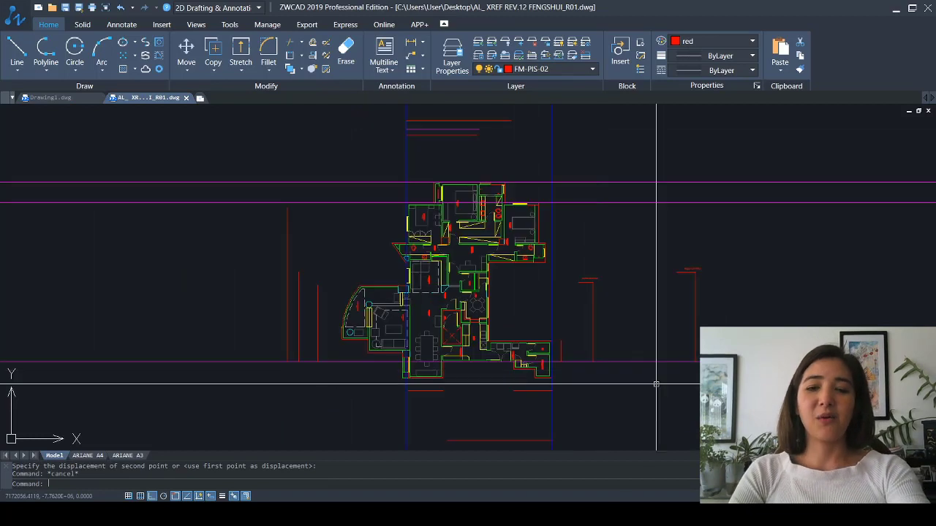
Move the right blue vertical guide from the service area's outer edge to the outer edge of the right-hand bathroom
{"action": "middle_click_drag", "start_coordinate": [650, 385], "coordinate": [631, 389]}
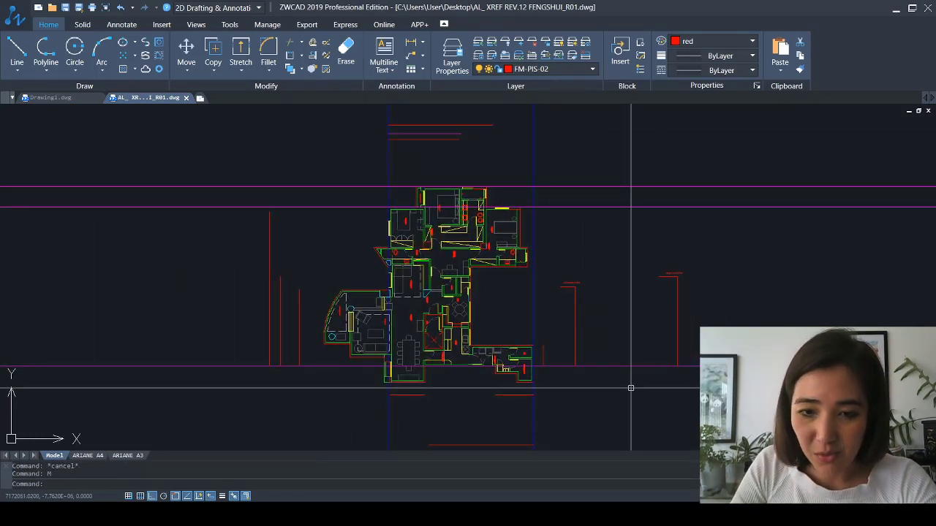
{"action": "key", "text": "Return"}
{"action": "left_click", "coordinate": [529, 275]}
{"action": "scroll", "coordinate": [528, 275], "scroll_direction": "up", "scroll_amount": 3}
{"action": "key", "text": "Return"}
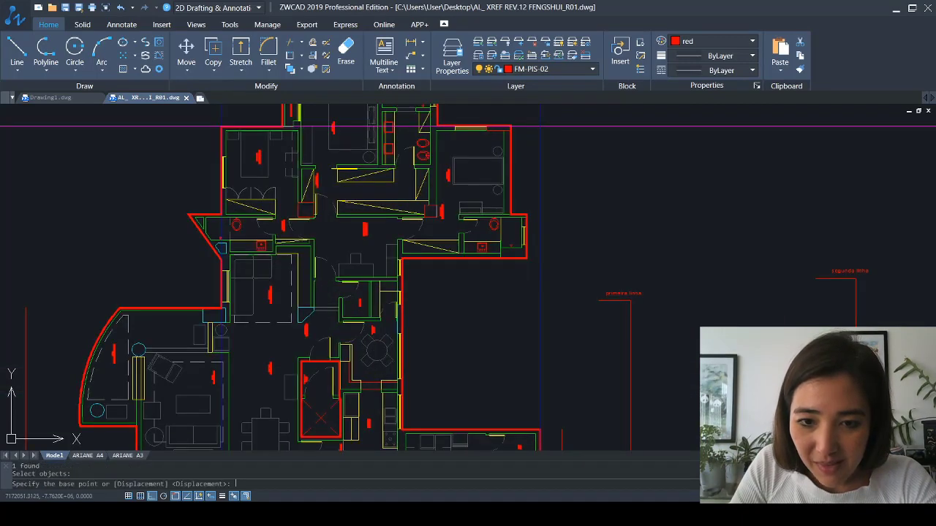
{"action": "left_click", "coordinate": [540, 235]}
{"action": "scroll", "coordinate": [528, 234], "scroll_direction": "down", "scroll_amount": 2}
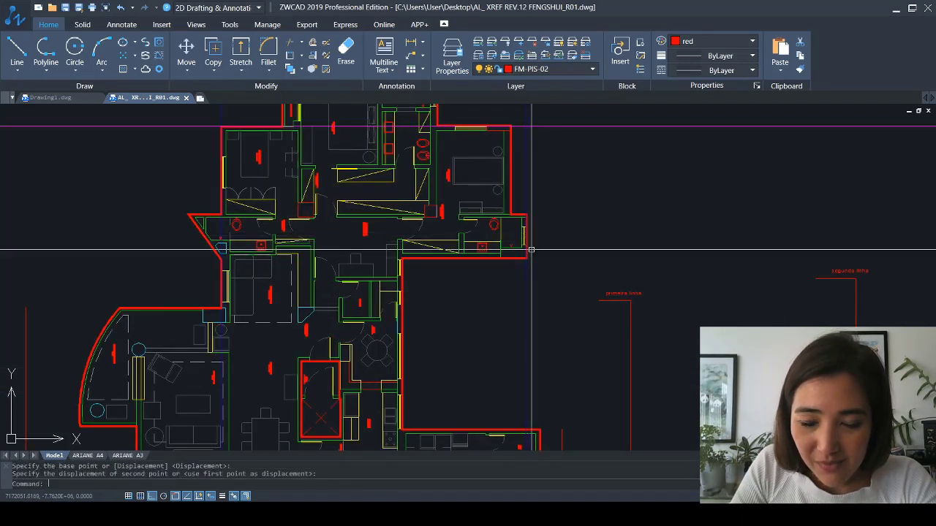
{"action": "key", "text": "Escape"}
Draw a vertical line along the right-hand bathroom's outer edge, from its lower outline corner to its upper one
{"action": "scroll", "coordinate": [530, 251], "scroll_direction": "down", "scroll_amount": 2}
{"action": "middle_click_drag", "start_coordinate": [554, 299], "coordinate": [505, 236]}
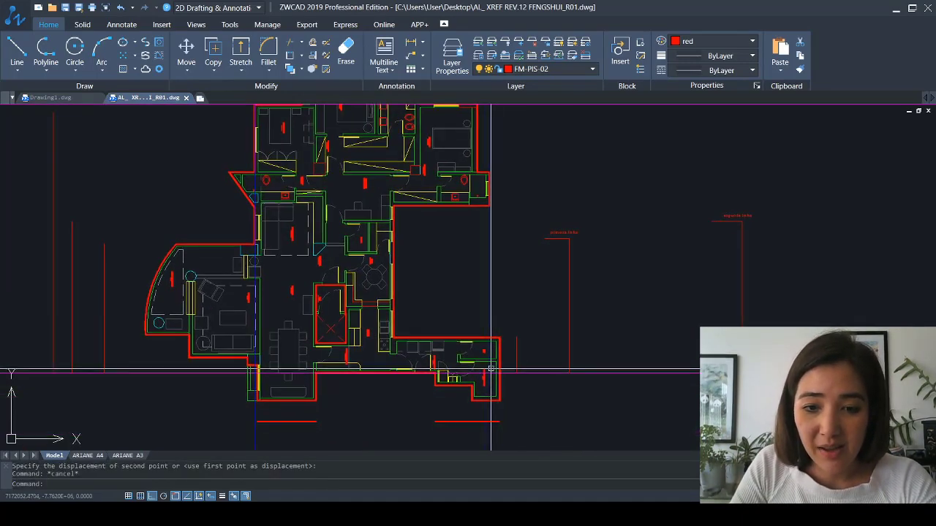
{"action": "scroll", "coordinate": [495, 176], "scroll_direction": "down", "scroll_amount": 1}
{"action": "type", "text": "l"}
{"action": "key", "text": "Return"}
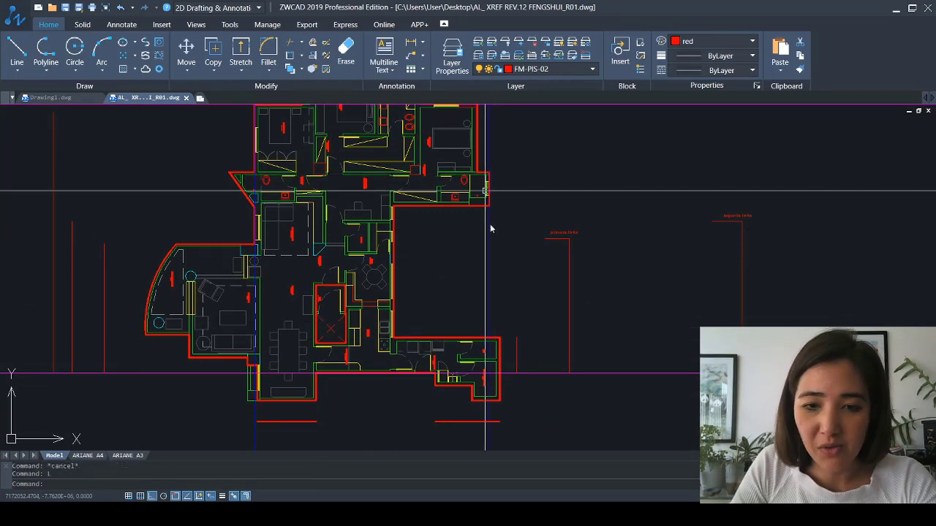
{"action": "scroll", "coordinate": [491, 178], "scroll_direction": "up", "scroll_amount": 5}
{"action": "left_click", "coordinate": [488, 179]}
{"action": "middle_click_drag", "start_coordinate": [489, 175], "coordinate": [473, 341]}
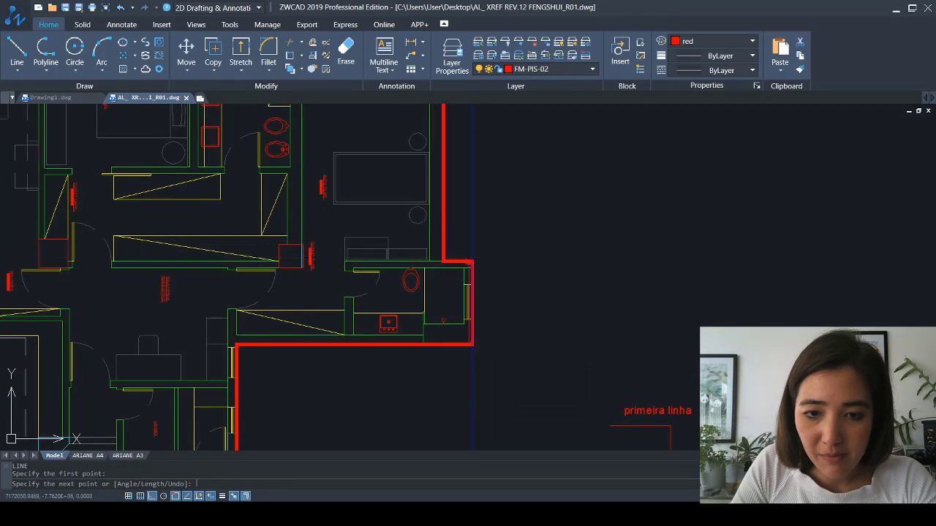
{"action": "key", "text": "Escape"}
{"action": "key", "text": "Escape"}
Move the bathroom edge line by its lower end onto the top of the short vertical polyline outside the service area
{"action": "scroll", "coordinate": [480, 299], "scroll_direction": "up", "scroll_amount": 3}
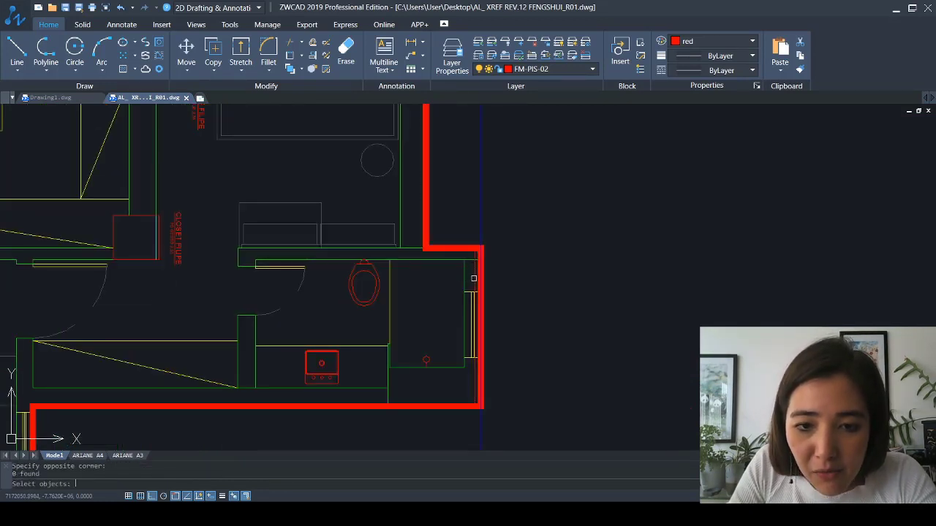
{"action": "key", "text": "Return"}
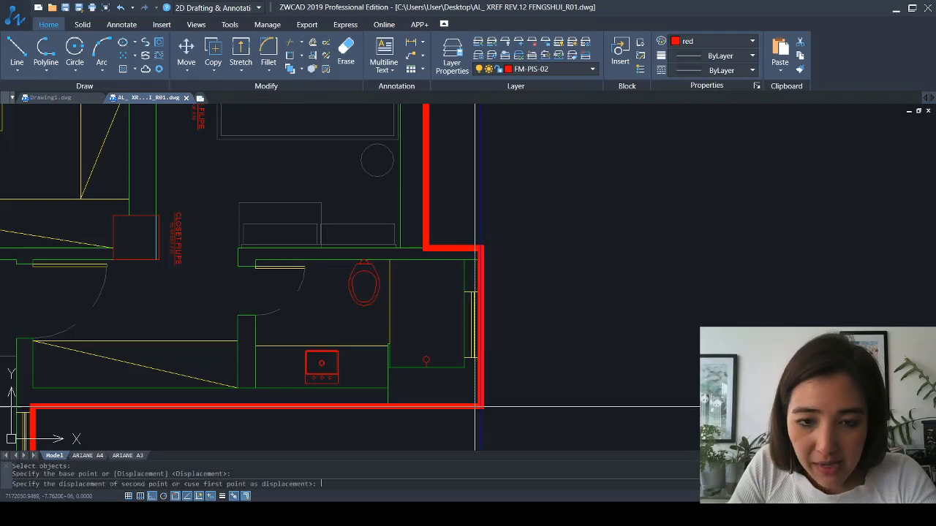
{"action": "scroll", "coordinate": [505, 253], "scroll_direction": "down", "scroll_amount": 5}
{"action": "scroll", "coordinate": [514, 309], "scroll_direction": "up", "scroll_amount": 1}
{"action": "middle_click_drag", "start_coordinate": [497, 293], "coordinate": [498, 183]}
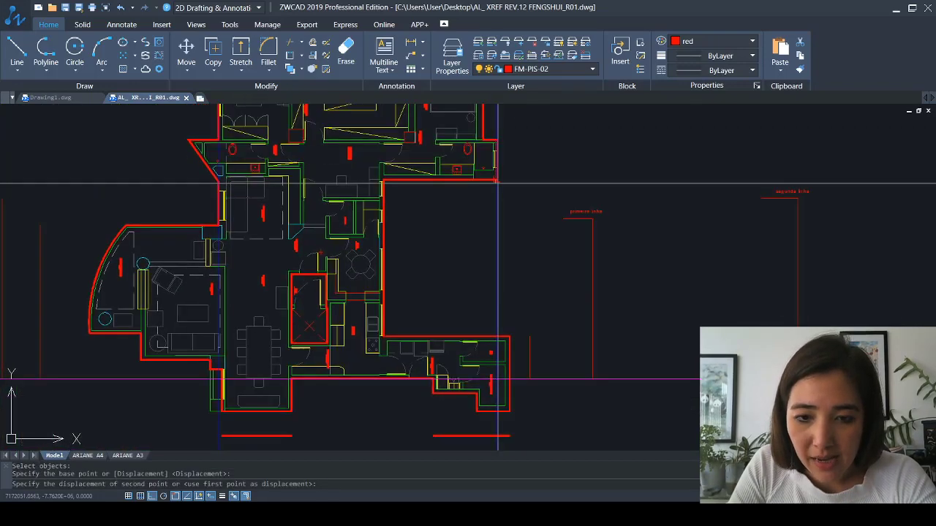
{"action": "key", "text": "Escape"}
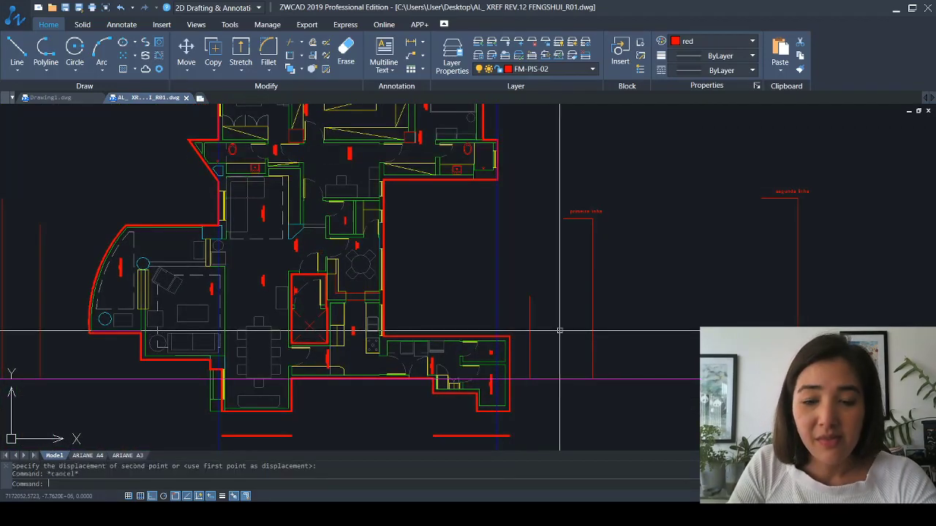
Move the right blue vertical guide from the bathroom's outer edge to the outer edge of the upper-right bedroom
{"action": "middle_click_drag", "start_coordinate": [539, 230], "coordinate": [523, 261]}
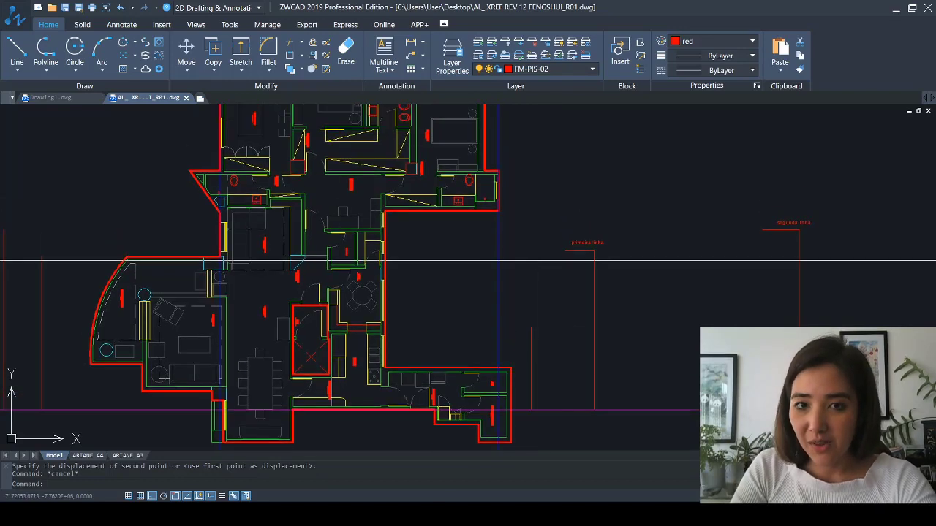
{"action": "type", "text": "m"}
{"action": "key", "text": "Return"}
{"action": "left_click", "coordinate": [504, 241]}
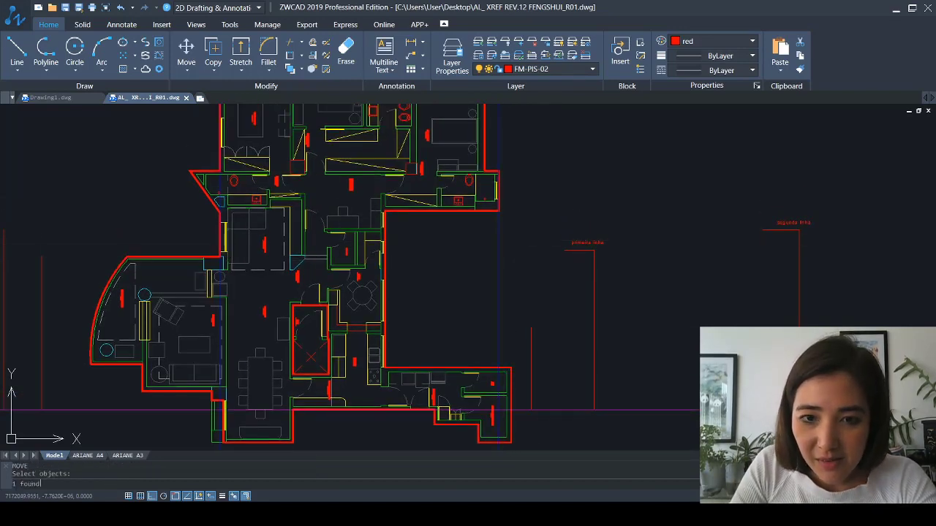
{"action": "scroll", "coordinate": [502, 158], "scroll_direction": "up", "scroll_amount": 3}
{"action": "key", "text": "Return"}
{"action": "left_click", "coordinate": [483, 166]}
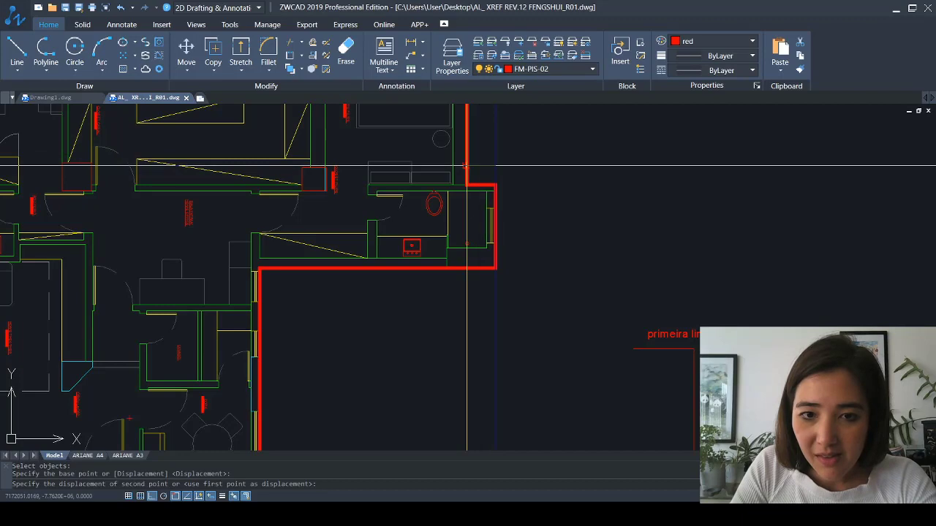
{"action": "scroll", "coordinate": [467, 166], "scroll_direction": "down", "scroll_amount": 5}
{"action": "left_click", "coordinate": [473, 373]}
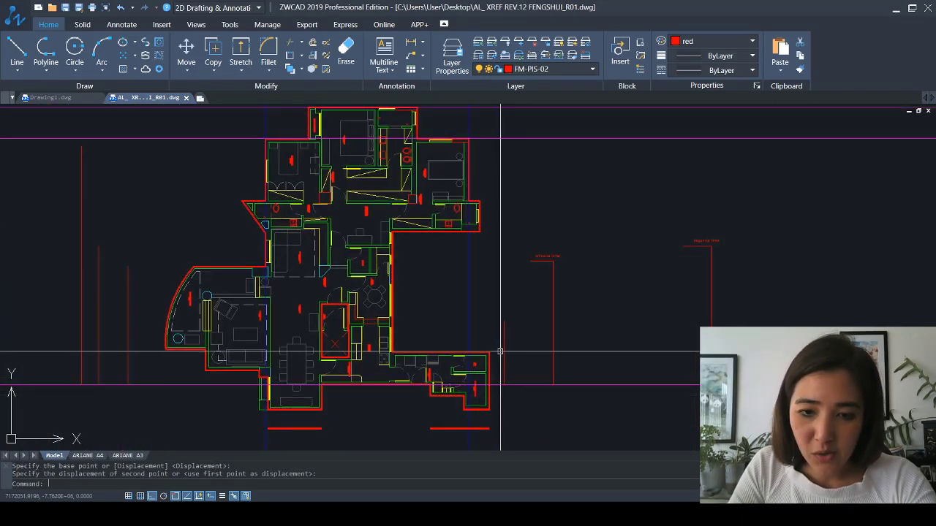
{"action": "key", "text": "Escape"}
{"action": "key", "text": "Escape"}
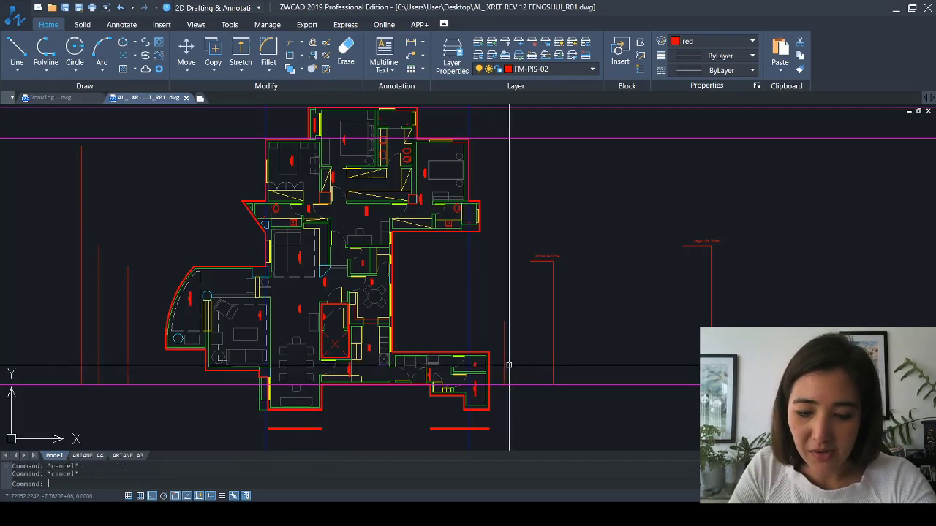
Copy the lower segment of the stacked vertical lines a short distance outward, towards the "primeira linha" line
{"action": "type", "text": "co"}
{"action": "key", "text": "Return"}
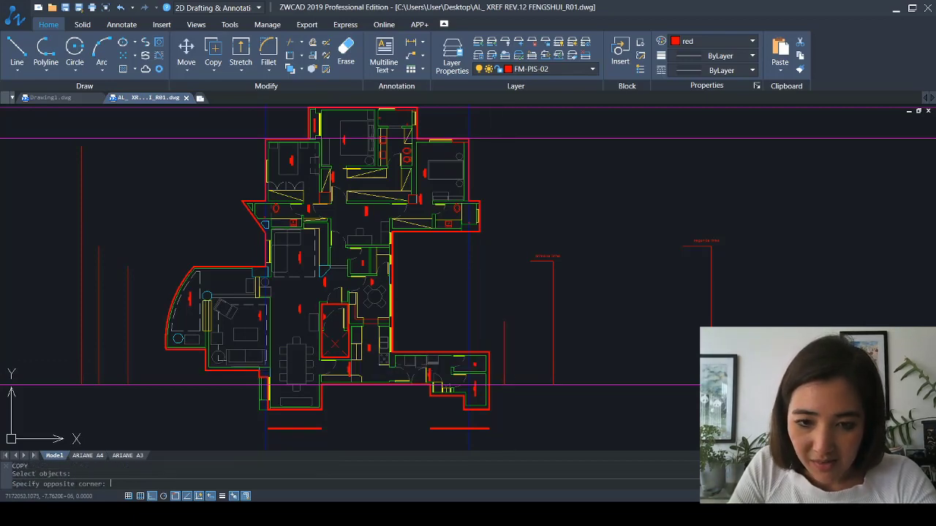
{"action": "scroll", "coordinate": [504, 370], "scroll_direction": "up", "scroll_amount": 4}
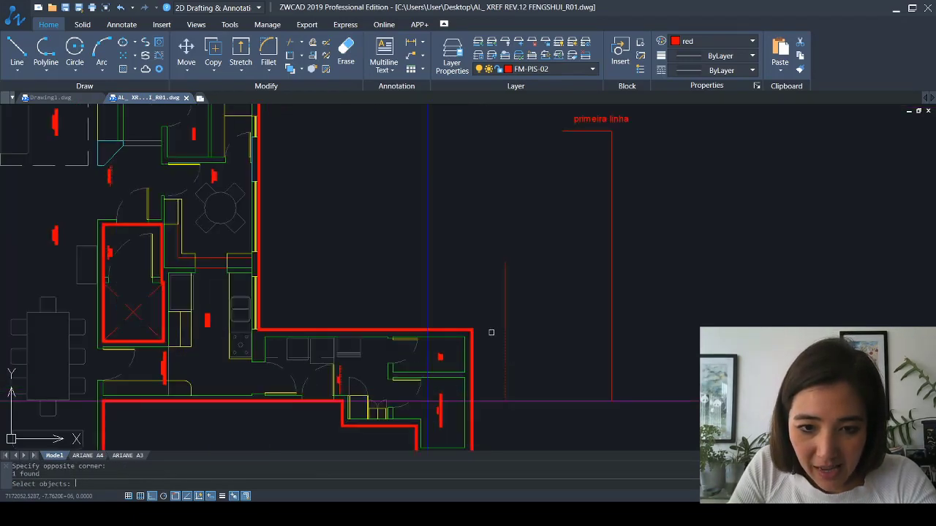
{"action": "key", "text": "Return"}
{"action": "left_click", "coordinate": [523, 329]}
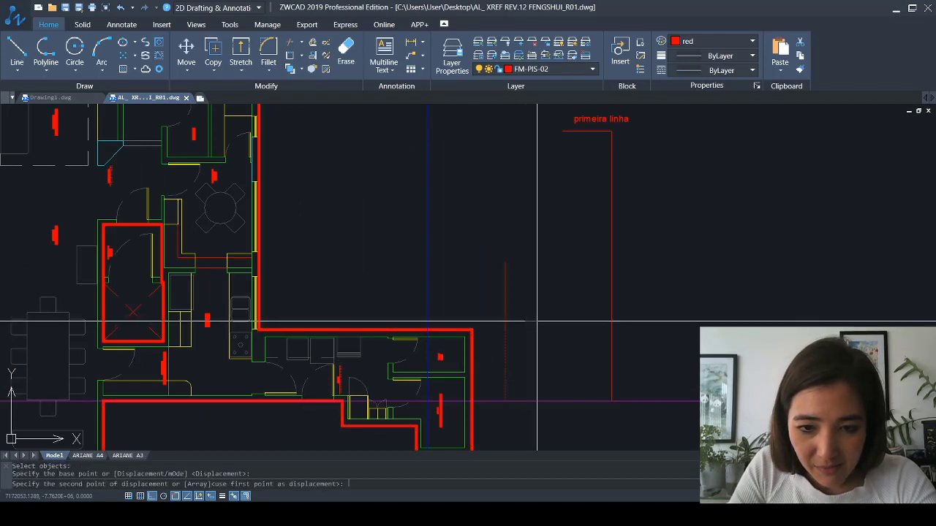
{"action": "left_click", "coordinate": [543, 327]}
{"action": "key", "text": "Escape"}
{"action": "scroll", "coordinate": [510, 372], "scroll_direction": "down", "scroll_amount": 5}
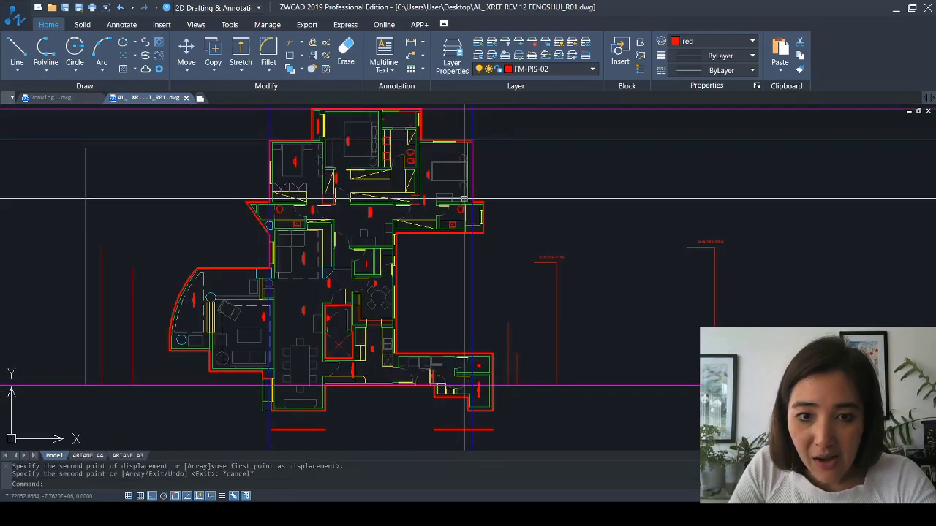
Draw a vertical line along the right blue guide, from the bathroom's lower outline edge up to the upper-right bedroom's outer corner
{"action": "scroll", "coordinate": [502, 255], "scroll_direction": "up", "scroll_amount": 3}
{"action": "scroll", "coordinate": [476, 176], "scroll_direction": "down", "scroll_amount": 2}
{"action": "scroll", "coordinate": [475, 188], "scroll_direction": "up", "scroll_amount": 2}
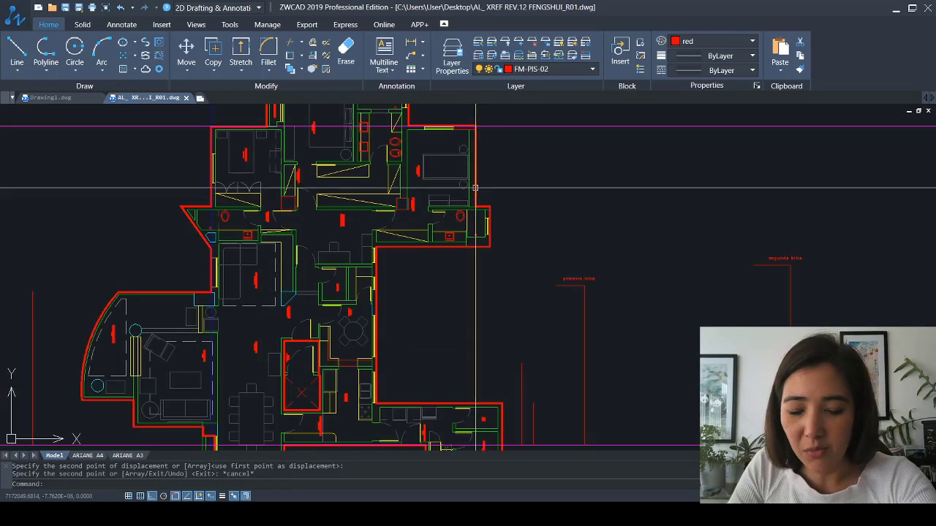
{"action": "type", "text": "l"}
{"action": "key", "text": "Return"}
{"action": "scroll", "coordinate": [475, 188], "scroll_direction": "up", "scroll_amount": 4}
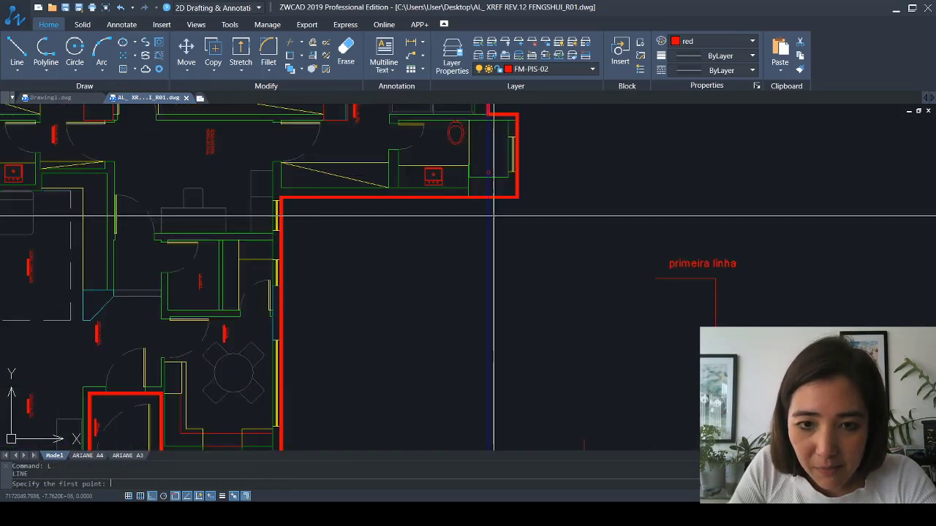
{"action": "left_click", "coordinate": [488, 199]}
{"action": "mouse_move", "coordinate": [483, 222]}
{"action": "middle_mouse_down"}
{"action": "mouse_move", "coordinate": [465, 357]}
{"action": "mouse_move", "coordinate": [455, 339]}
{"action": "middle_mouse_up"}
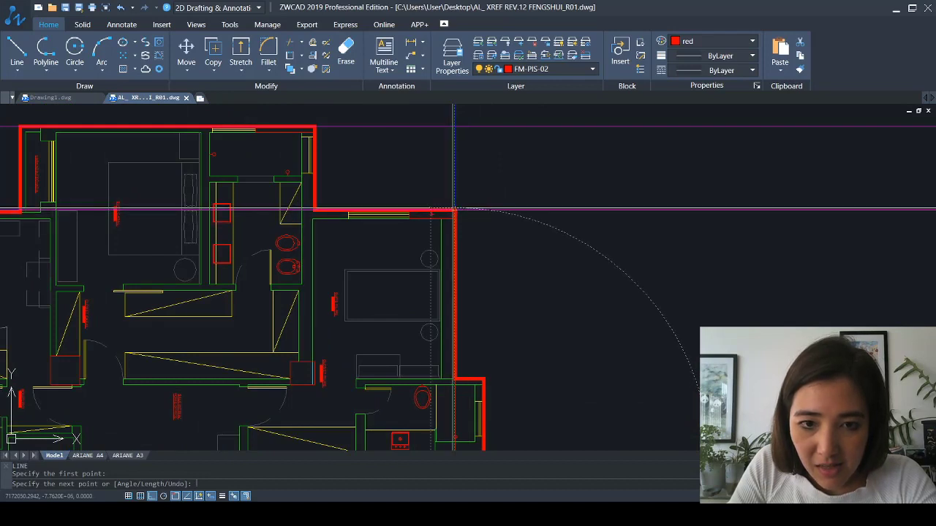
{"action": "key", "text": "Escape"}
{"action": "key", "text": "Escape"}
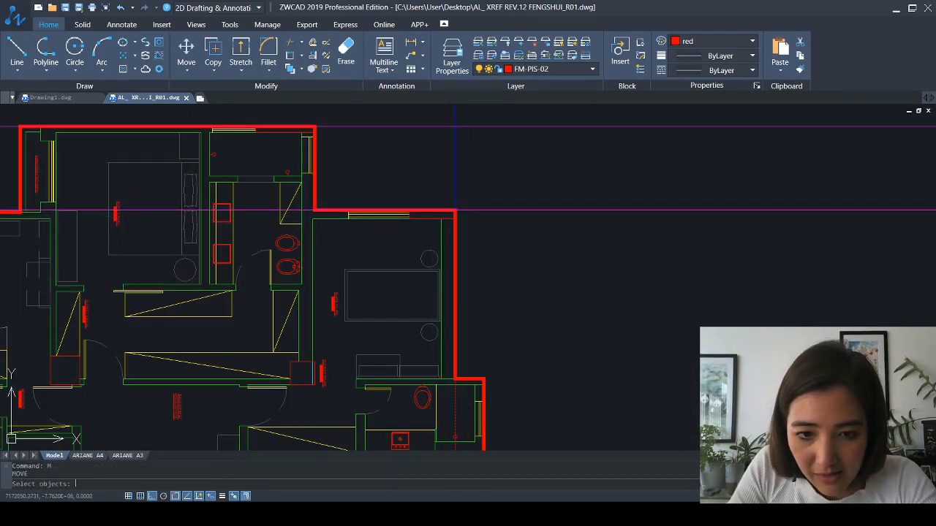
Move the new bedroom line by its lower end onto the top of the copied service-area segment
{"action": "left_click", "coordinate": [456, 170]}
{"action": "middle_click_drag", "start_coordinate": [456, 413], "coordinate": [459, 284]}
{"action": "key", "text": "Return"}
{"action": "left_click", "coordinate": [457, 332]}
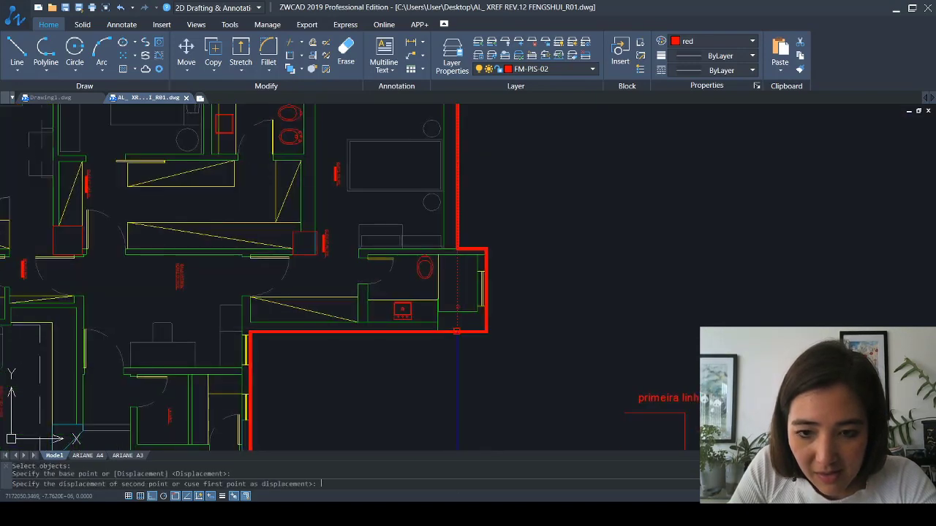
{"action": "middle_click_drag", "start_coordinate": [531, 378], "coordinate": [465, 172]}
{"action": "middle_click_drag", "start_coordinate": [540, 357], "coordinate": [475, 227]}
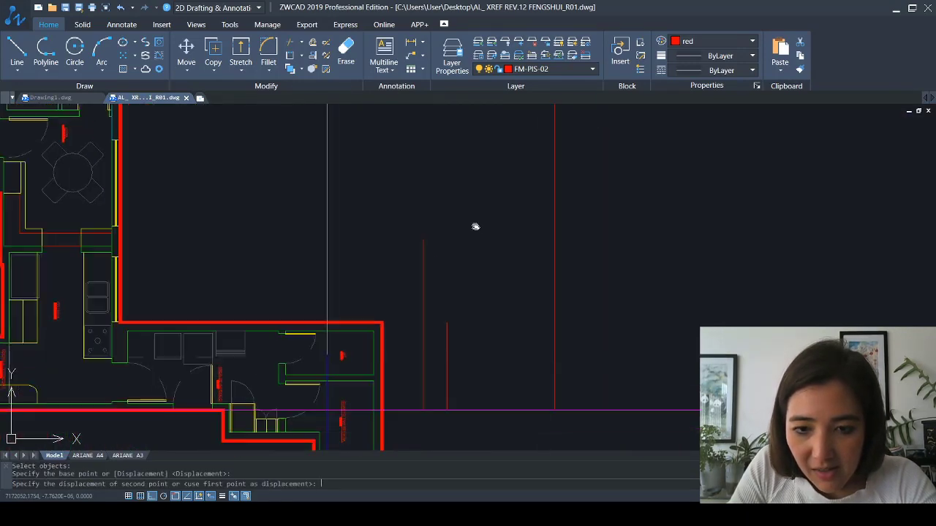
{"action": "left_click", "coordinate": [446, 321]}
{"action": "scroll", "coordinate": [495, 327], "scroll_direction": "down", "scroll_amount": 3}
{"action": "middle_click_drag", "start_coordinate": [495, 257], "coordinate": [488, 295]}
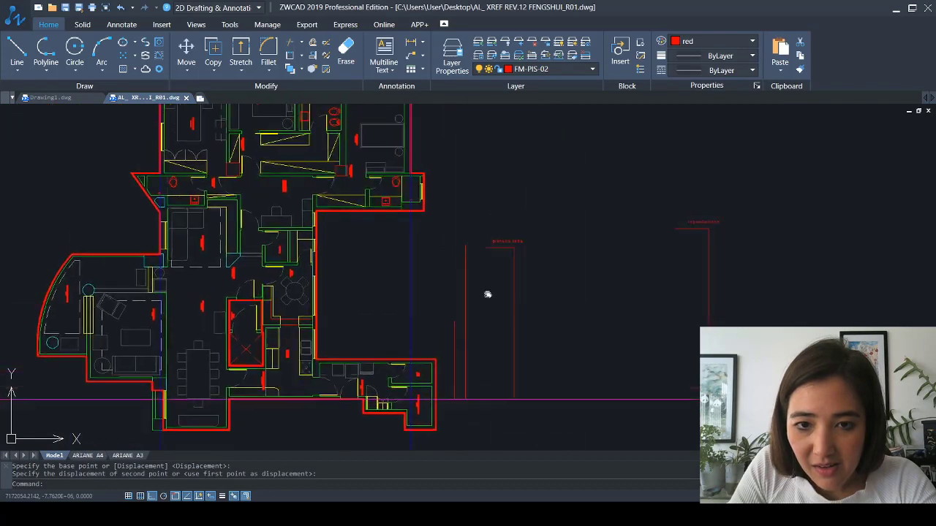
Move both stacked segments of the bedroom projection between the "primeira linha" and "segunda linha" lines, keeping them on the magenta guide
{"action": "scroll", "coordinate": [488, 294], "scroll_direction": "up", "scroll_amount": 4}
{"action": "scroll", "coordinate": [484, 262], "scroll_direction": "down", "scroll_amount": 1}
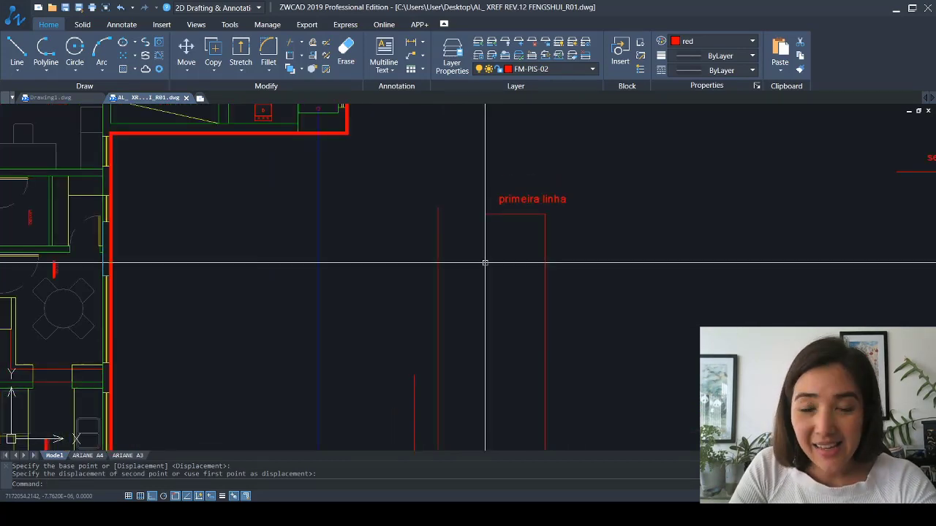
{"action": "scroll", "coordinate": [484, 263], "scroll_direction": "down", "scroll_amount": 1}
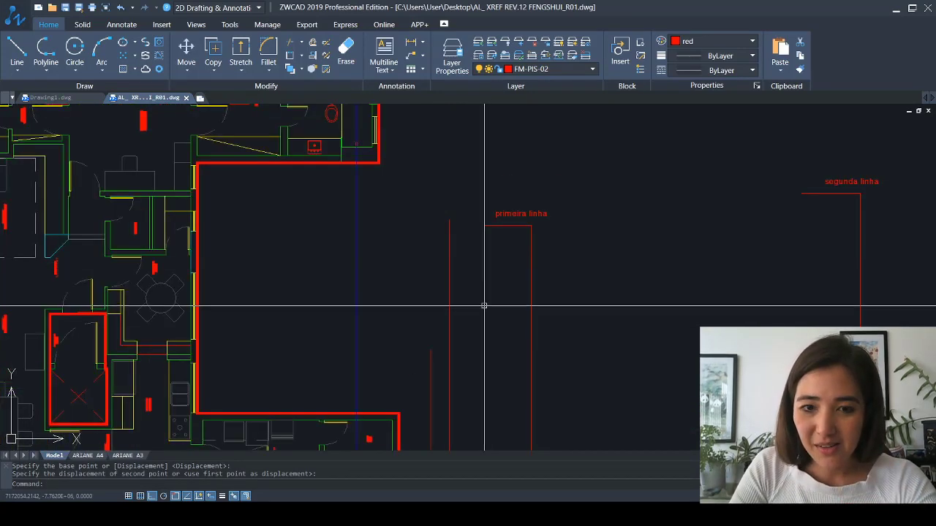
{"action": "middle_click_drag", "start_coordinate": [485, 308], "coordinate": [459, 276]}
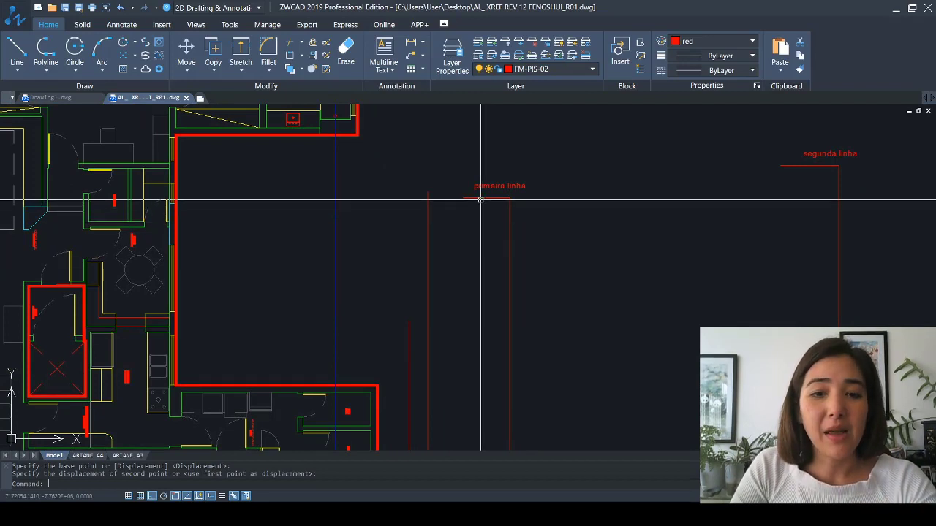
{"action": "type", "text": "m"}
{"action": "key", "text": "Return"}
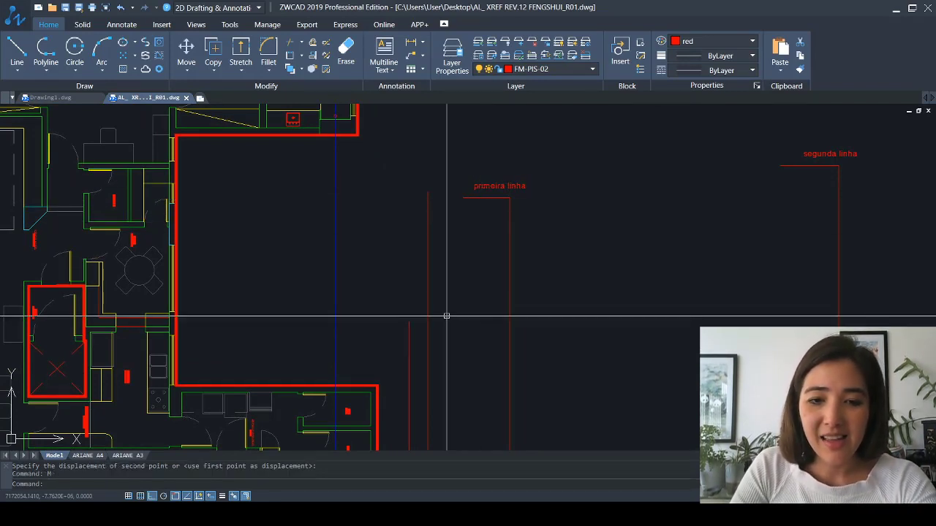
{"action": "left_click", "coordinate": [444, 316]}
{"action": "left_click", "coordinate": [422, 279]}
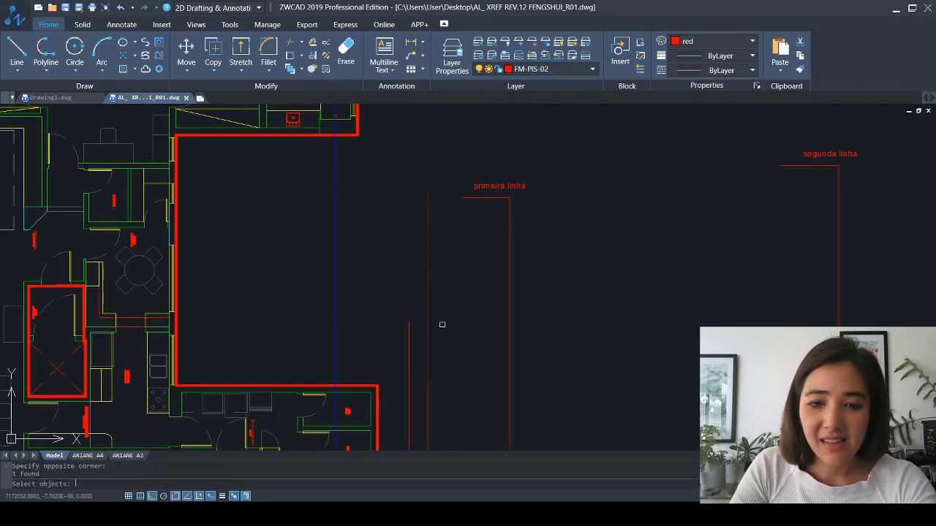
{"action": "middle_click_drag", "start_coordinate": [455, 394], "coordinate": [449, 334]}
{"action": "left_click", "coordinate": [418, 299]}
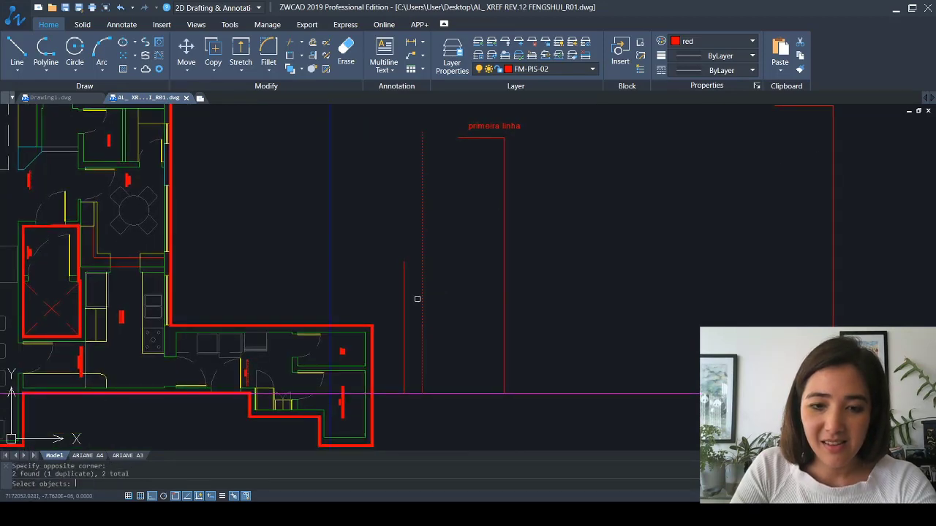
{"action": "scroll", "coordinate": [418, 300], "scroll_direction": "down", "scroll_amount": 3}
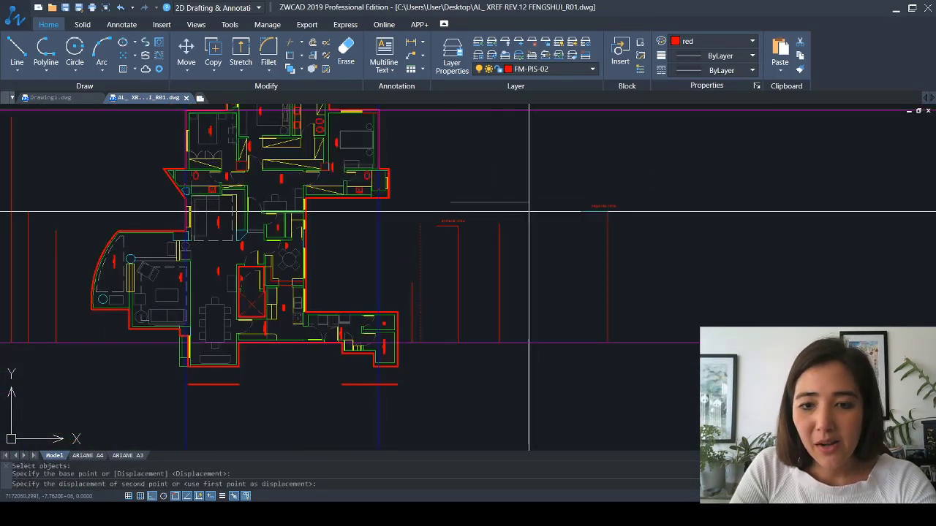
{"action": "key", "text": "Escape"}
Place a horizontal construction line through the upper end of the relocated stacked segments
{"action": "scroll", "coordinate": [516, 225], "scroll_direction": "up", "scroll_amount": 2}
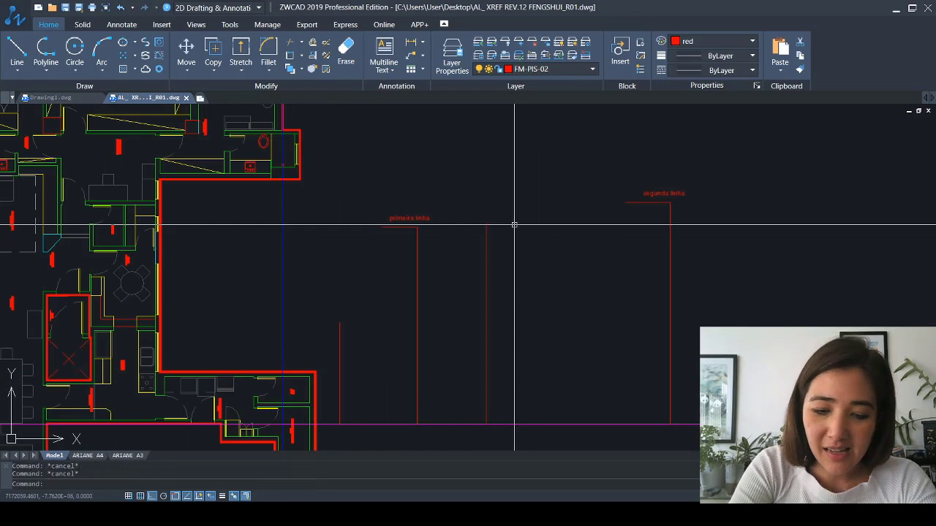
{"action": "left_click", "coordinate": [487, 224]}
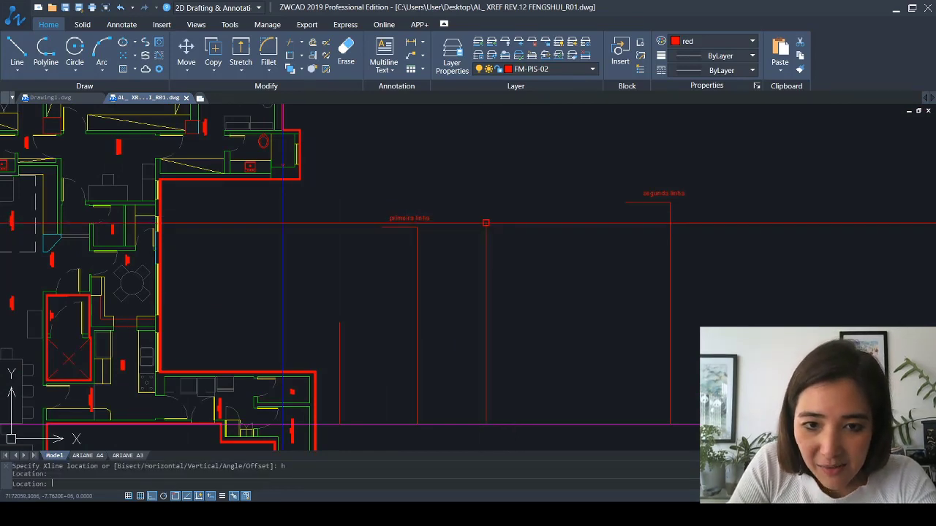
Review the whole plan with its projection lines, highlighting the lower and uppermost magenta guides as the current vertical limits
{"action": "key", "text": "Escape"}
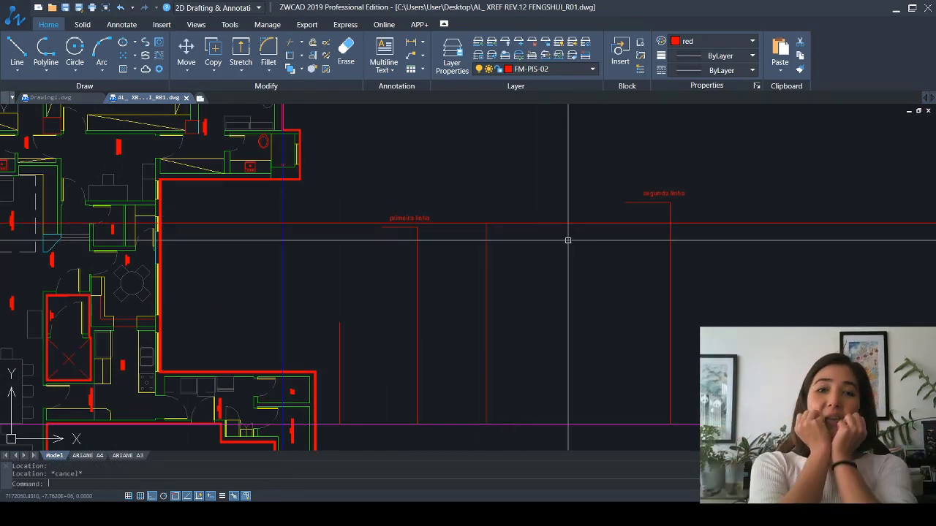
{"action": "scroll", "coordinate": [567, 239], "scroll_direction": "down", "scroll_amount": 5}
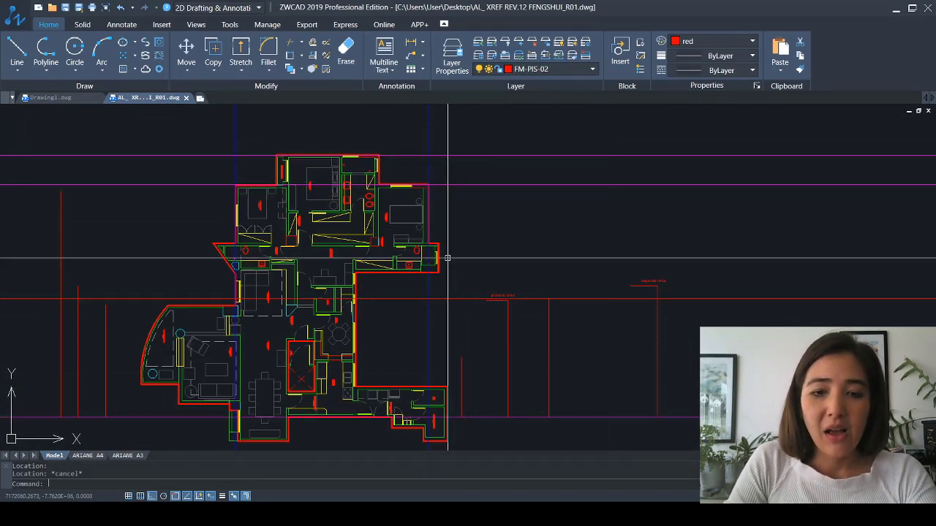
{"action": "left_click", "coordinate": [628, 433]}
{"action": "left_click", "coordinate": [616, 390]}
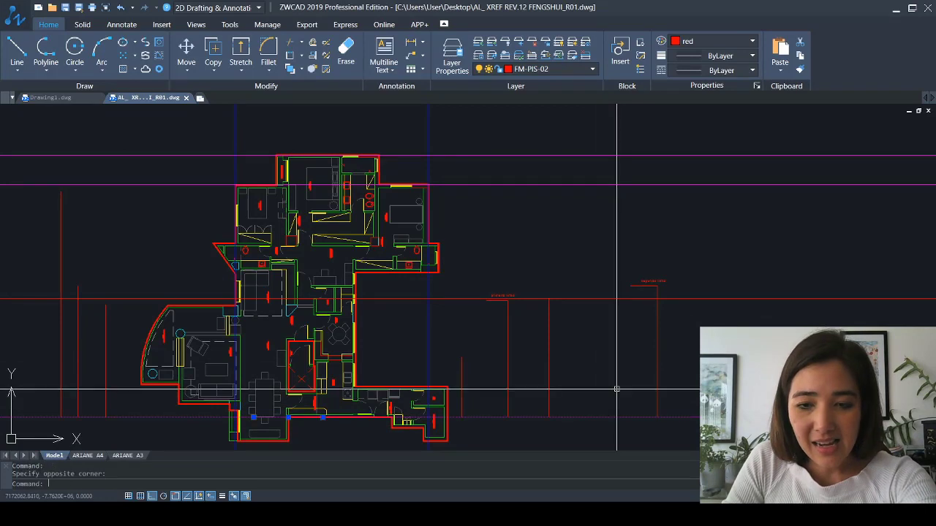
{"action": "left_click", "coordinate": [618, 174]}
{"action": "left_click", "coordinate": [593, 146]}
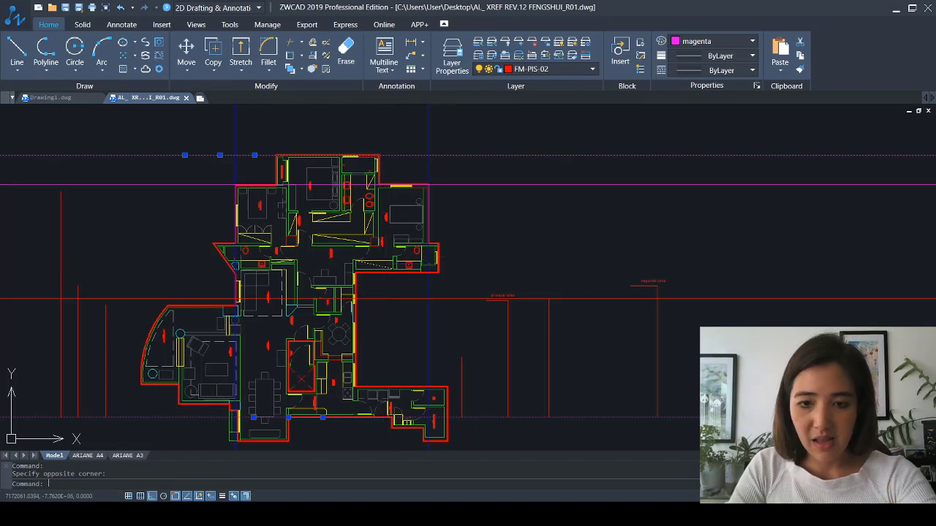
{"action": "key", "text": "Escape"}
{"action": "key", "text": "Escape"}
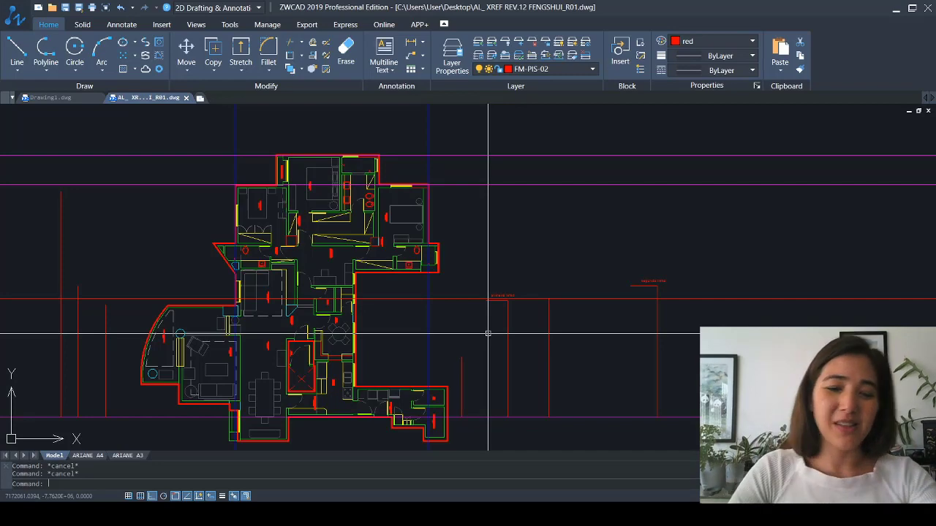
Examine the plan's upper outline, its guides and the stacked projections, highlighting the "primeira linha" line for comparison
{"action": "scroll", "coordinate": [430, 354], "scroll_direction": "up", "scroll_amount": 2}
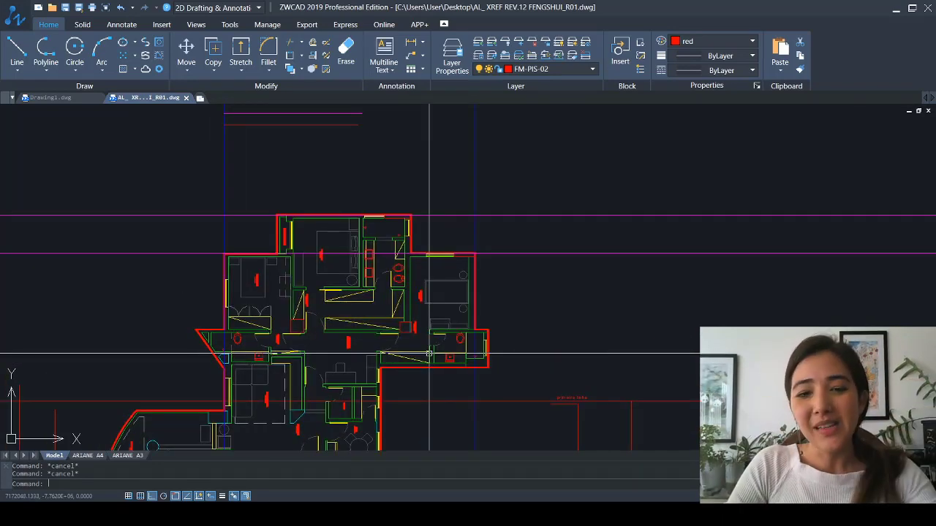
{"action": "scroll", "coordinate": [549, 359], "scroll_direction": "down", "scroll_amount": 1}
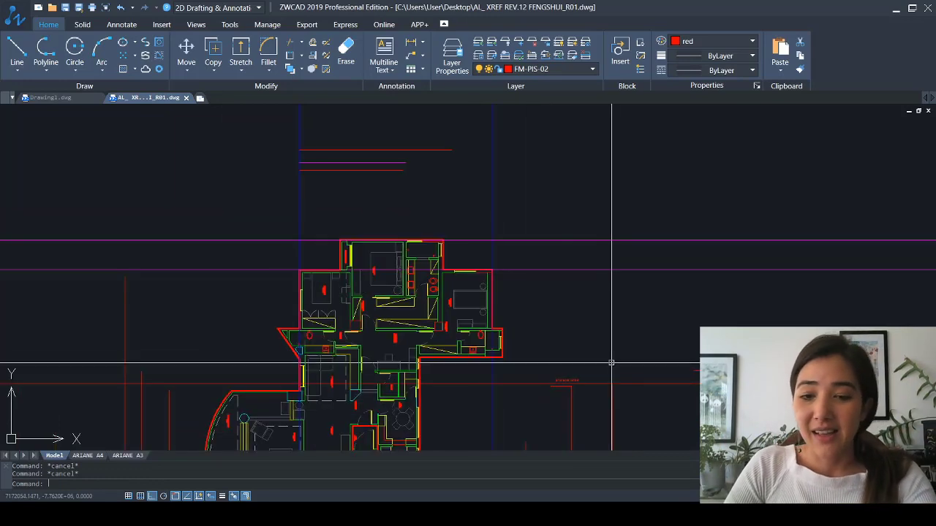
{"action": "middle_click_drag", "start_coordinate": [611, 362], "coordinate": [539, 314]}
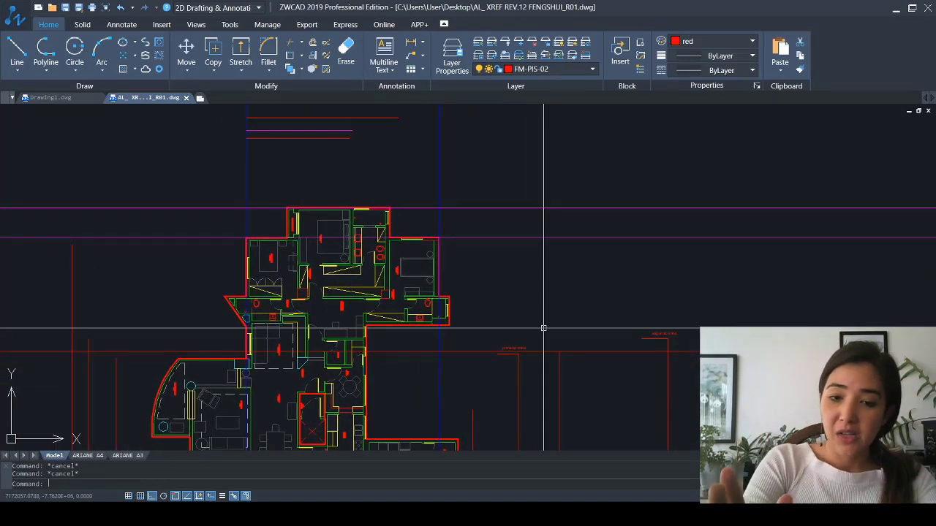
{"action": "scroll", "coordinate": [489, 244], "scroll_direction": "down", "scroll_amount": 3}
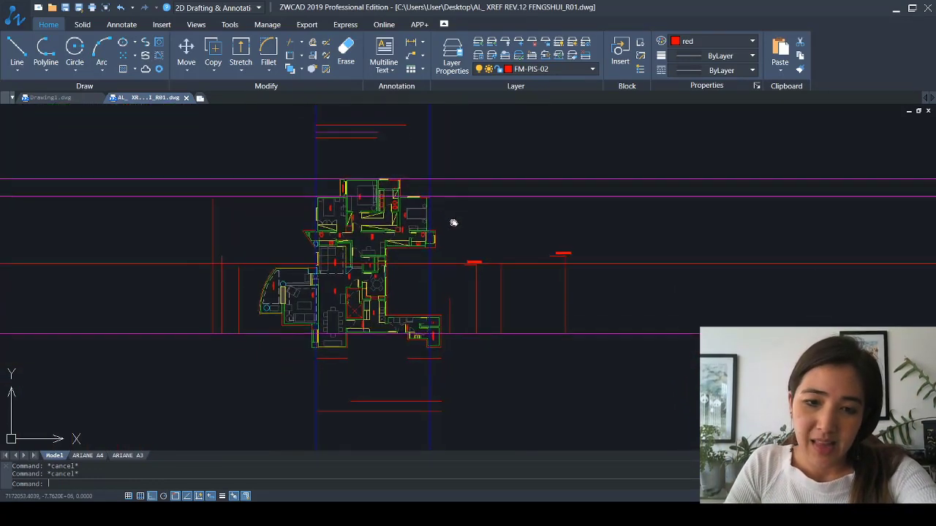
{"action": "scroll", "coordinate": [493, 276], "scroll_direction": "up", "scroll_amount": 4}
{"action": "middle_click_drag", "start_coordinate": [489, 286], "coordinate": [497, 324]}
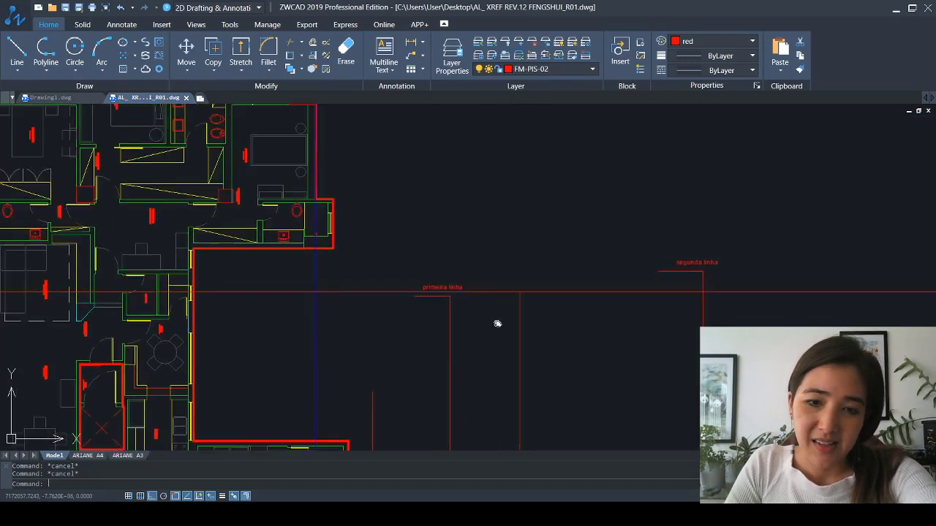
{"action": "left_click", "coordinate": [467, 322]}
{"action": "left_click", "coordinate": [430, 314]}
{"action": "scroll", "coordinate": [430, 310], "scroll_direction": "down", "scroll_amount": 2}
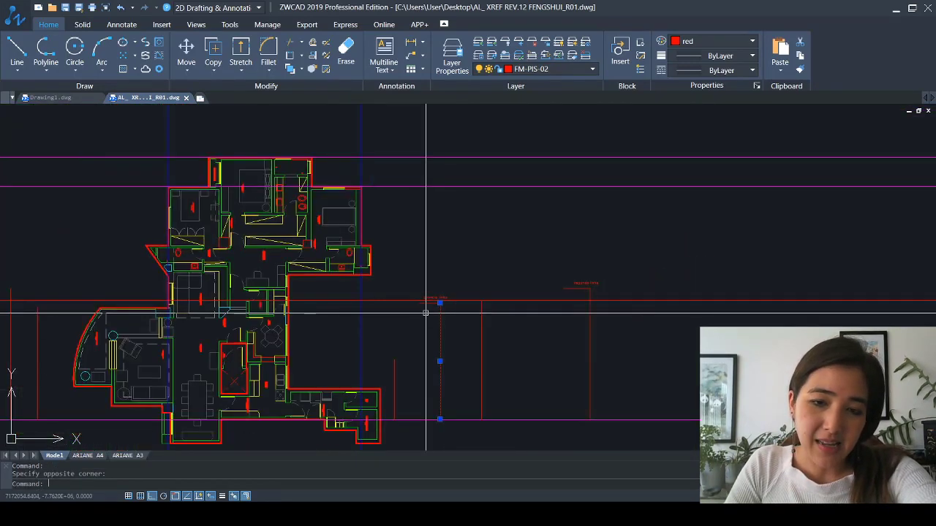
Copy the right blue vertical guide onto the right outline edge of the plan's uppermost block
{"action": "scroll", "coordinate": [443, 178], "scroll_direction": "down", "scroll_amount": 2}
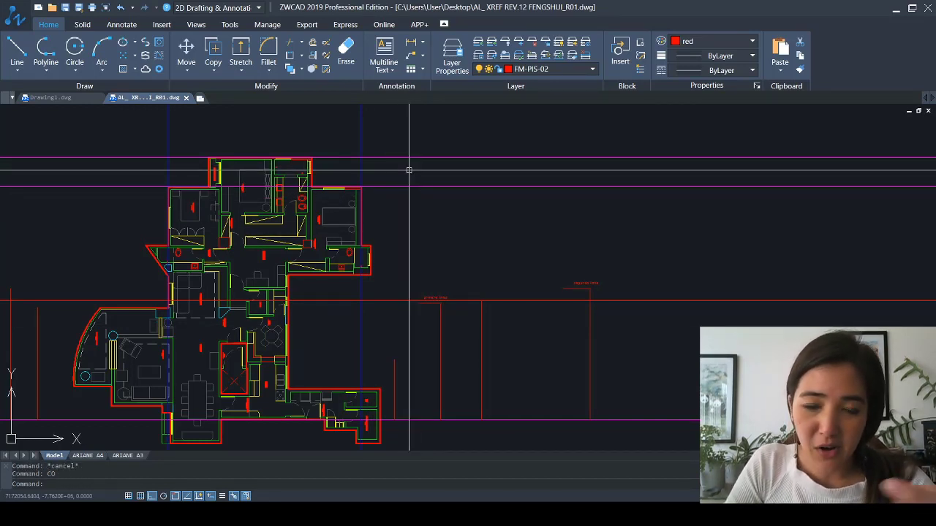
{"action": "left_click", "coordinate": [350, 328]}
{"action": "middle_click_drag", "start_coordinate": [350, 327], "coordinate": [379, 325]}
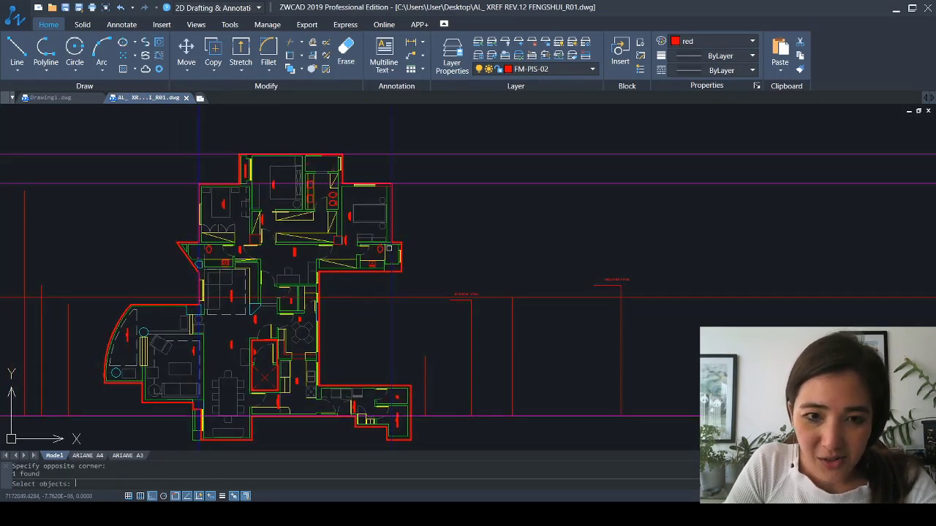
{"action": "key", "text": "Return"}
{"action": "left_click", "coordinate": [391, 168]}
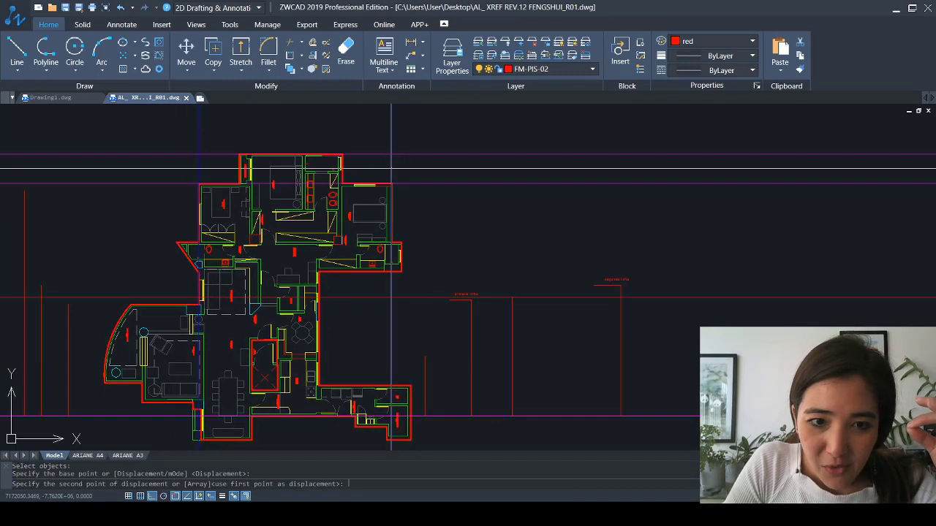
{"action": "left_click", "coordinate": [343, 167]}
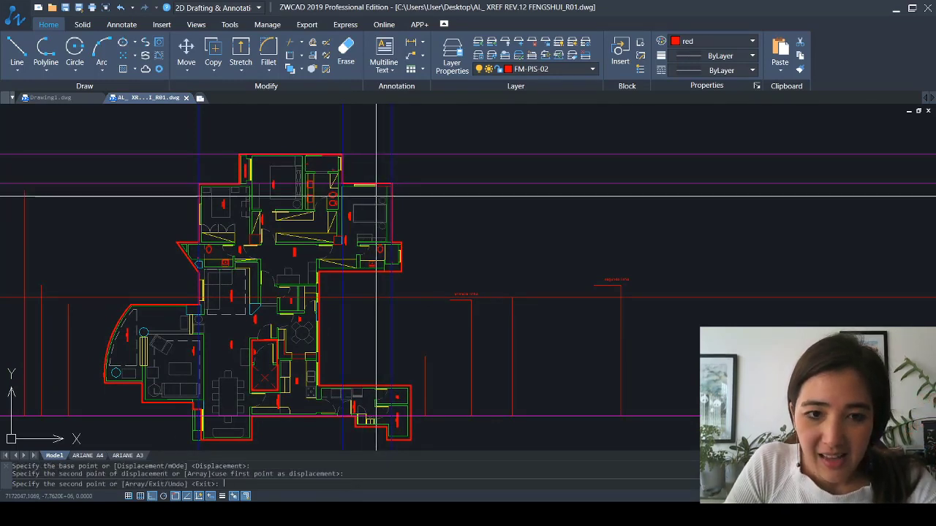
{"action": "key", "text": "Escape"}
{"action": "key", "text": "Escape"}
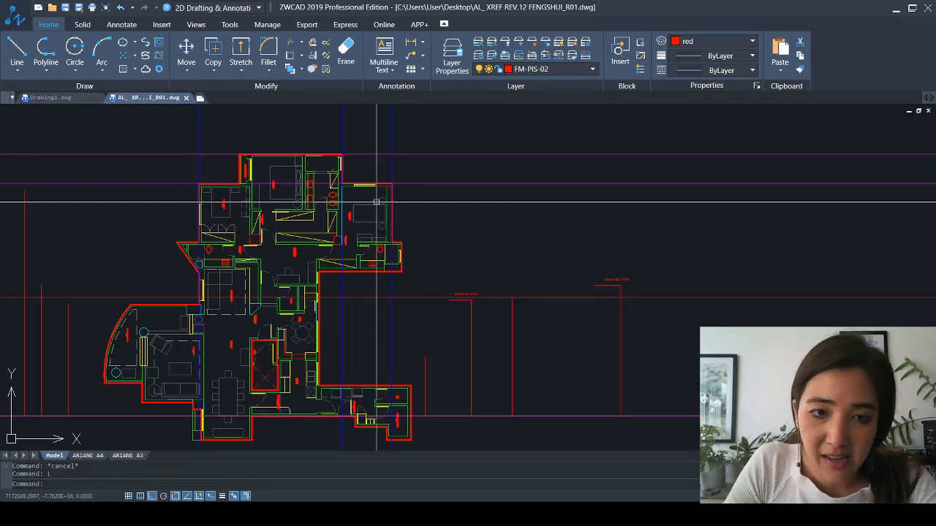
Draw a vertical line along the copied guide from the upper block's outer corner down to the lower outline edge of the bathroom wing
{"action": "scroll", "coordinate": [337, 166], "scroll_direction": "up", "scroll_amount": 2}
{"action": "left_click", "coordinate": [345, 147]}
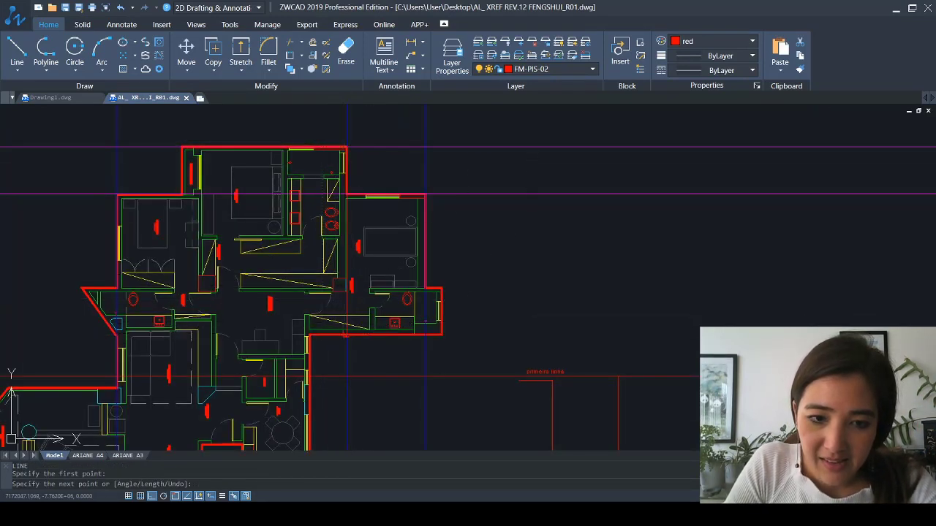
{"action": "left_click", "coordinate": [345, 335]}
{"action": "middle_click_drag", "start_coordinate": [340, 333], "coordinate": [335, 180]}
Draw a second vertical line along the copied guide, from the lower magenta guide up to the service area's upper outline edge
{"action": "key", "text": "space"}
{"action": "key", "text": "space"}
{"action": "scroll", "coordinate": [340, 443], "scroll_direction": "up", "scroll_amount": 2}
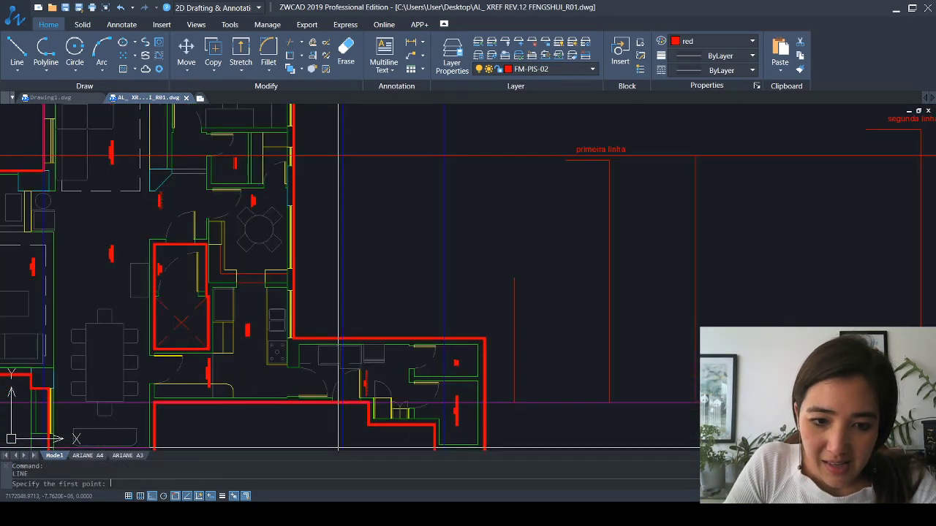
{"action": "left_click", "coordinate": [340, 402]}
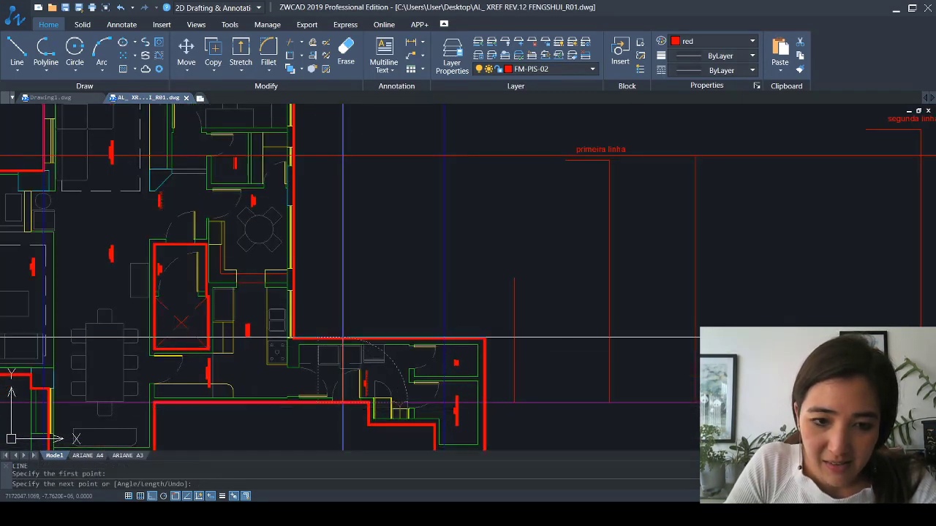
{"action": "key", "text": "Escape"}
{"action": "key", "text": "Escape"}
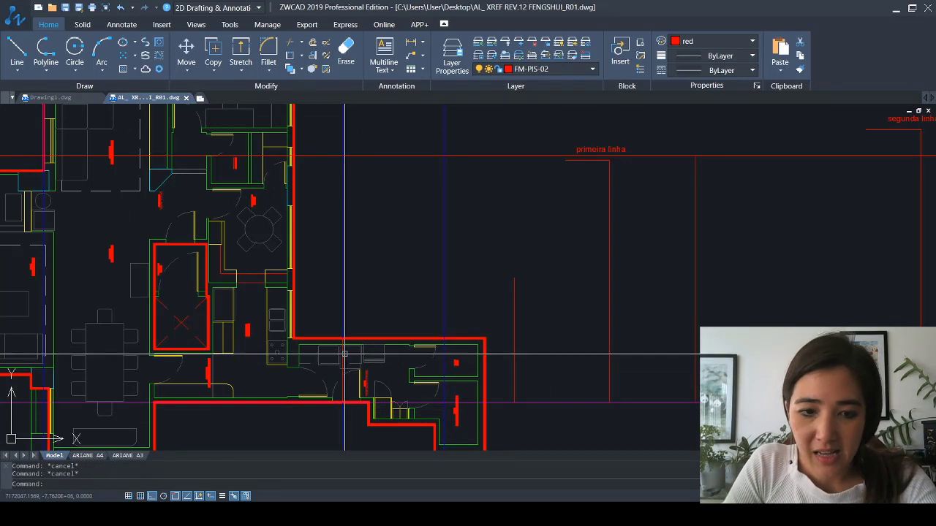
Move both new vertical lines along the lower magenta guide to the free space just before the "segunda linha" line
{"action": "key", "text": "space"}
{"action": "left_click", "coordinate": [342, 368]}
{"action": "scroll", "coordinate": [342, 368], "scroll_direction": "down", "scroll_amount": 3}
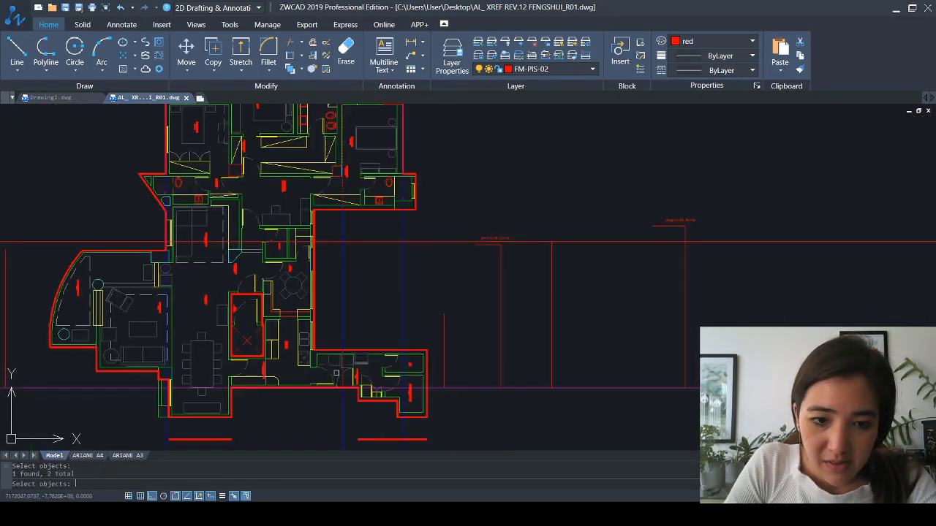
{"action": "key", "text": "space"}
{"action": "left_click", "coordinate": [341, 387]}
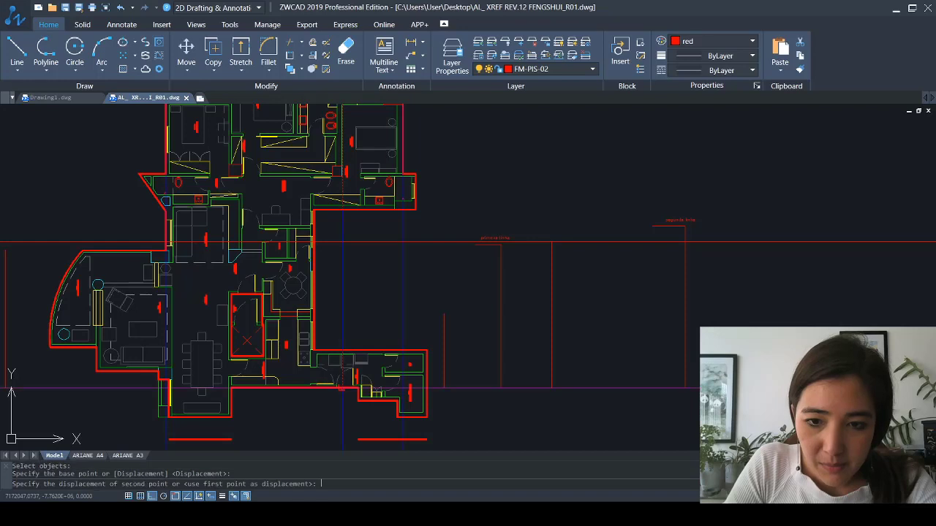
{"action": "left_click", "coordinate": [590, 388]}
Move the longer relocated line by its lower end onto the top of the short service-area segment
{"action": "type", "text": "m"}
{"action": "key", "text": "space"}
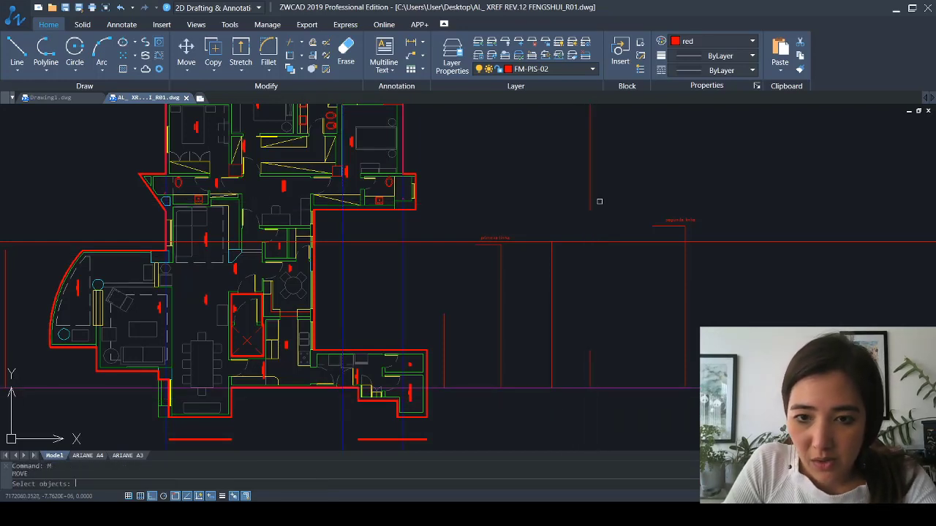
{"action": "left_click", "coordinate": [590, 217]}
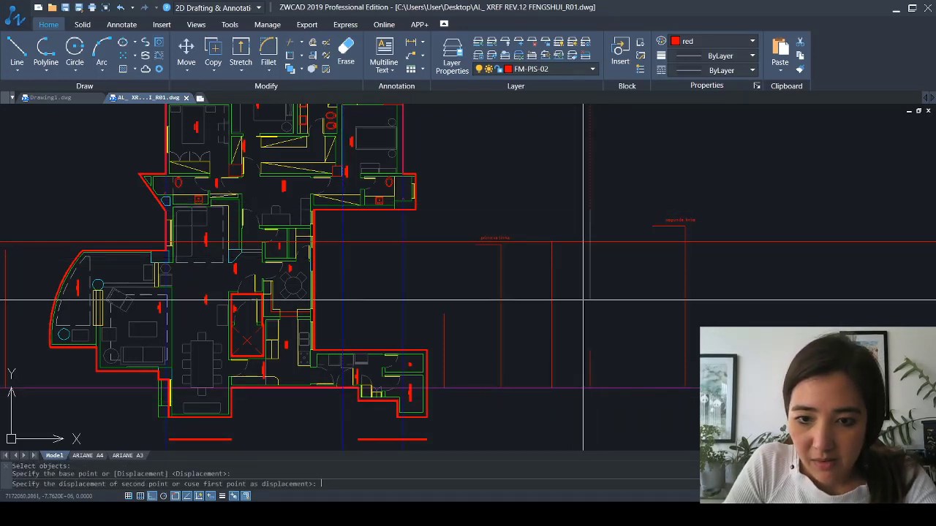
{"action": "key", "text": "Escape"}
{"action": "key", "text": "Escape"}
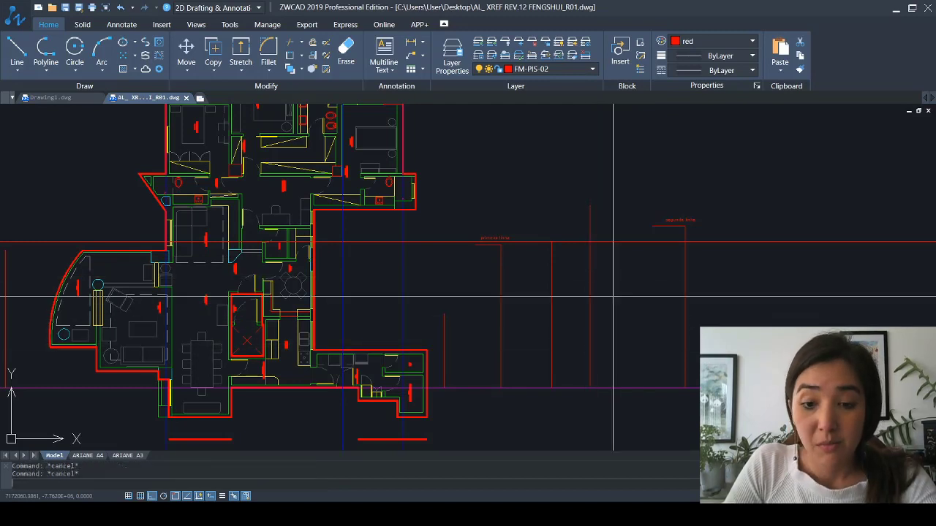
Move the stacked pair of segments horizontally to just beyond the "segunda linha" line
{"action": "left_click", "coordinate": [609, 369]}
{"action": "left_click", "coordinate": [576, 299]}
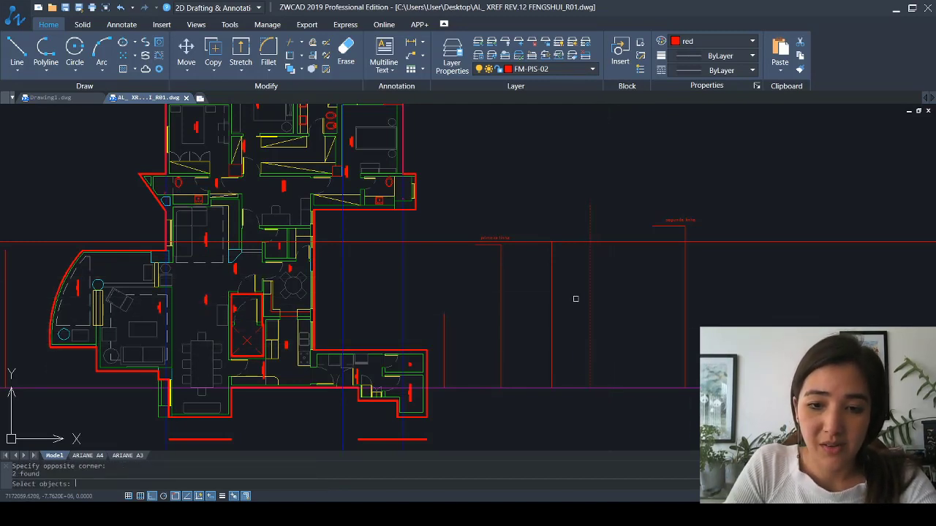
{"action": "key", "text": "space"}
{"action": "left_click", "coordinate": [580, 147]}
{"action": "key", "text": "Escape"}
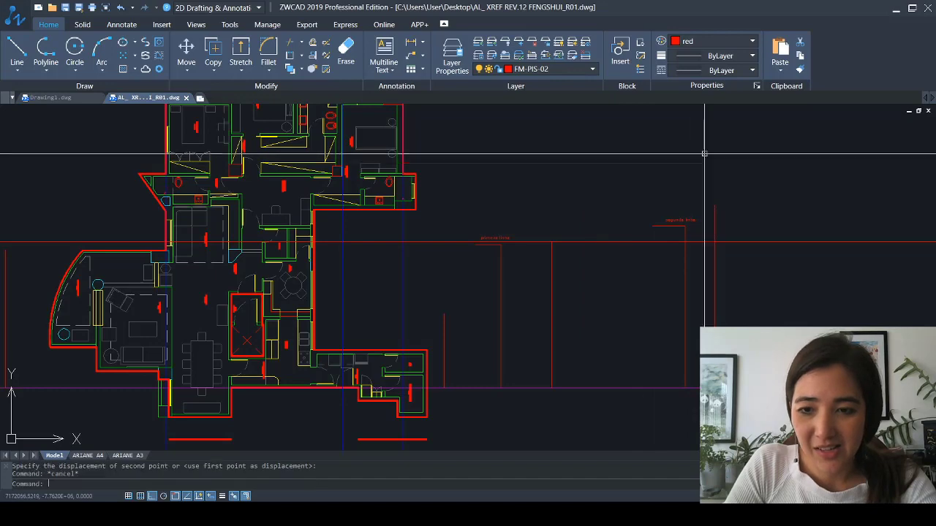
{"action": "middle_click_drag", "start_coordinate": [610, 283], "coordinate": [620, 318]}
{"action": "key", "text": "Escape"}
Colour the copied vertical guide cyan and match its properties onto the newest stacked segments and the "segunda linha" lines
{"action": "left_click", "coordinate": [352, 329]}
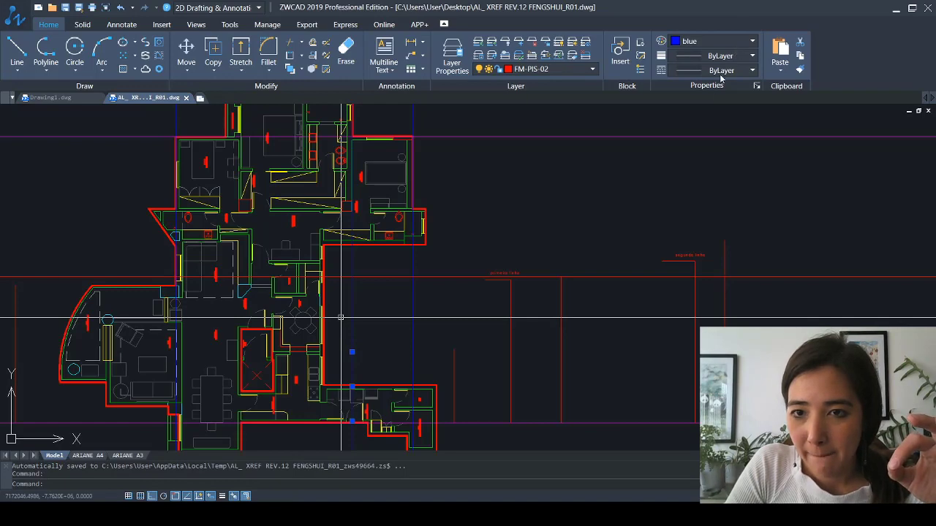
{"action": "key", "text": "Escape"}
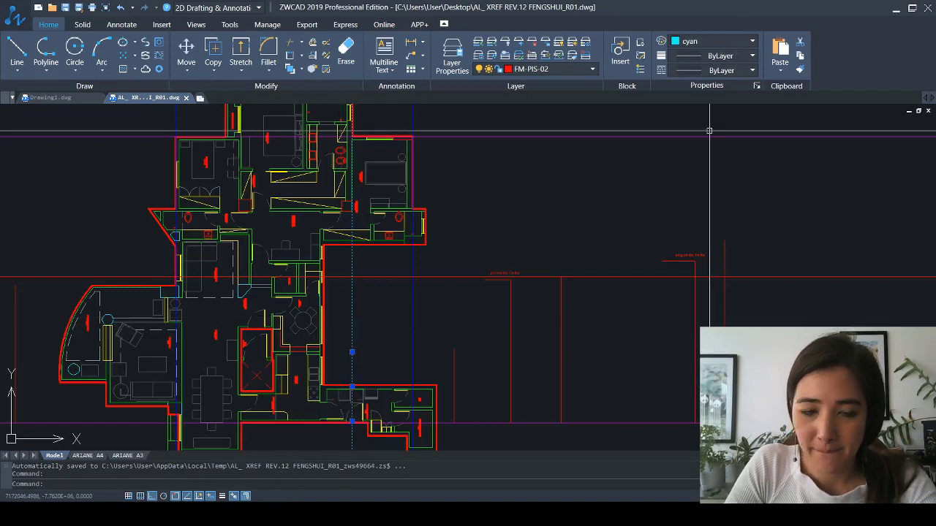
{"action": "middle_click_drag", "start_coordinate": [373, 307], "coordinate": [375, 331]}
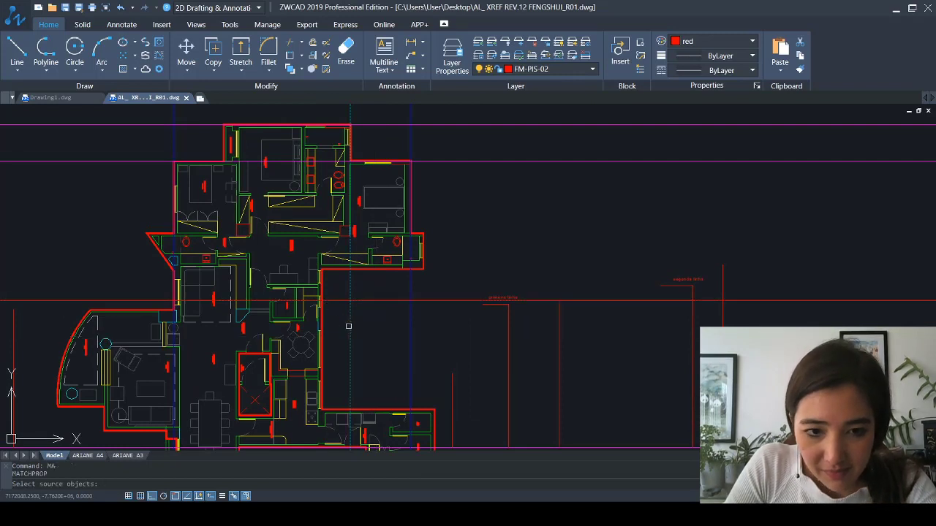
{"action": "left_click", "coordinate": [349, 326]}
{"action": "left_click", "coordinate": [733, 293]}
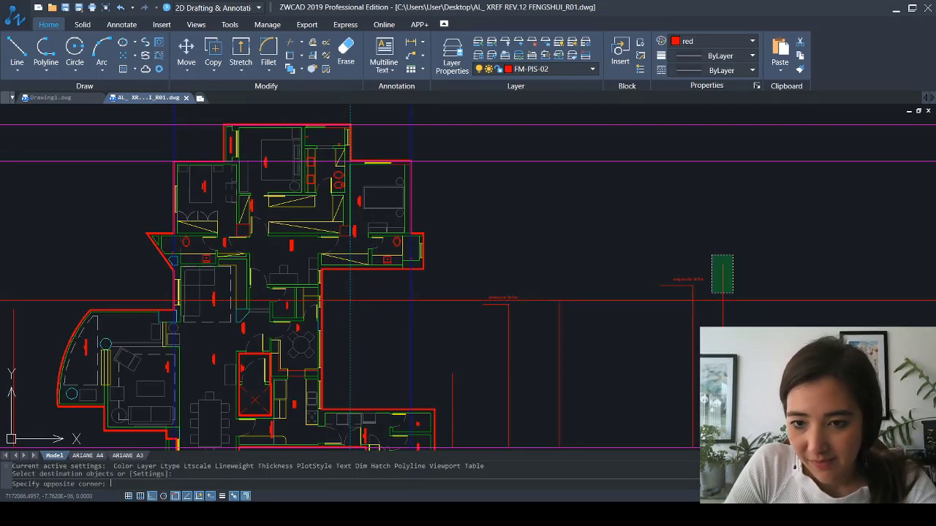
{"action": "left_click", "coordinate": [710, 255]}
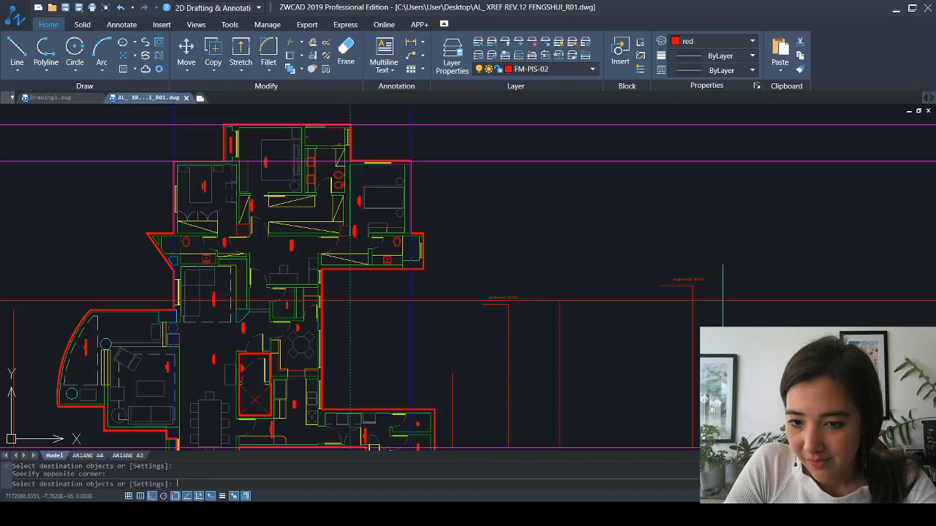
{"action": "left_click", "coordinate": [691, 379]}
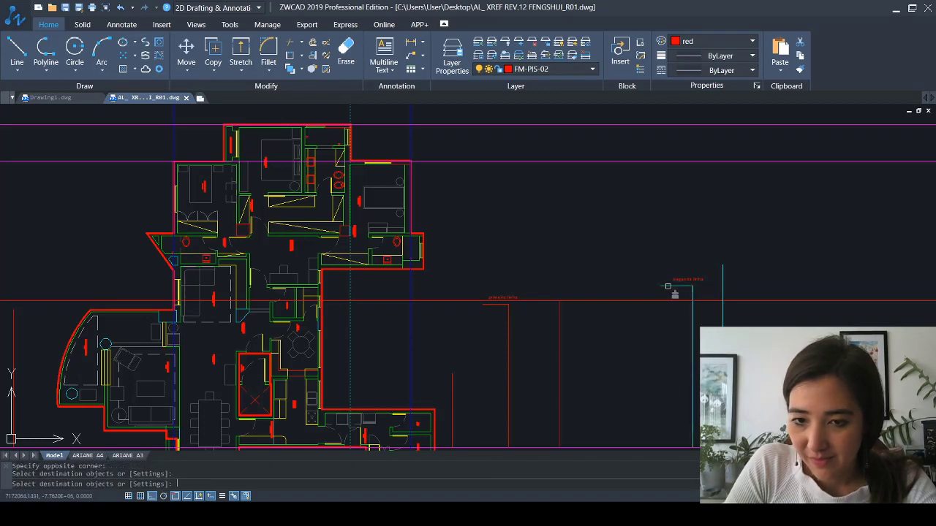
{"action": "middle_click_drag", "start_coordinate": [536, 339], "coordinate": [566, 343]}
{"action": "key", "text": "Return"}
Match the blue vertical guide's properties onto the "primeira linha" lines and the upper segment of the stacked pair beside them
{"action": "key", "text": "Return"}
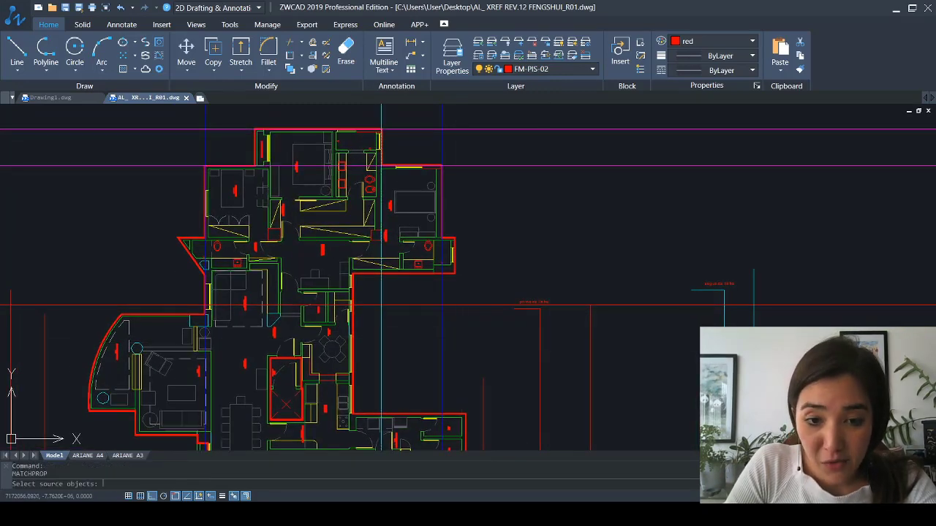
{"action": "left_click", "coordinate": [442, 326]}
{"action": "middle_click_drag", "start_coordinate": [512, 380], "coordinate": [495, 344]}
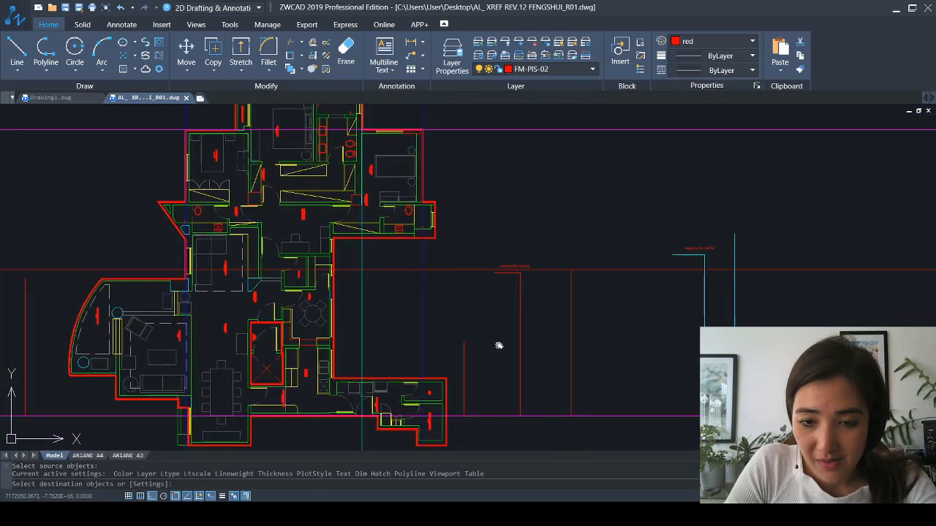
{"action": "left_click", "coordinate": [537, 340]}
{"action": "left_click", "coordinate": [506, 276]}
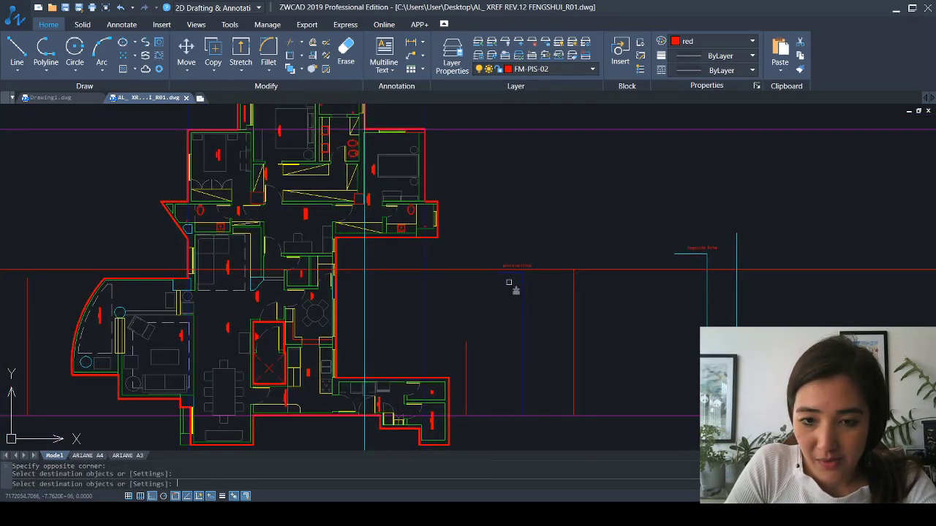
{"action": "middle_click_drag", "start_coordinate": [568, 303], "coordinate": [540, 315]}
Erase the long red horizontal line crossing the plan and the comparison lines
{"action": "key", "text": "Escape"}
{"action": "type", "text": "e"}
{"action": "key", "text": "Return"}
{"action": "left_click", "coordinate": [548, 312]}
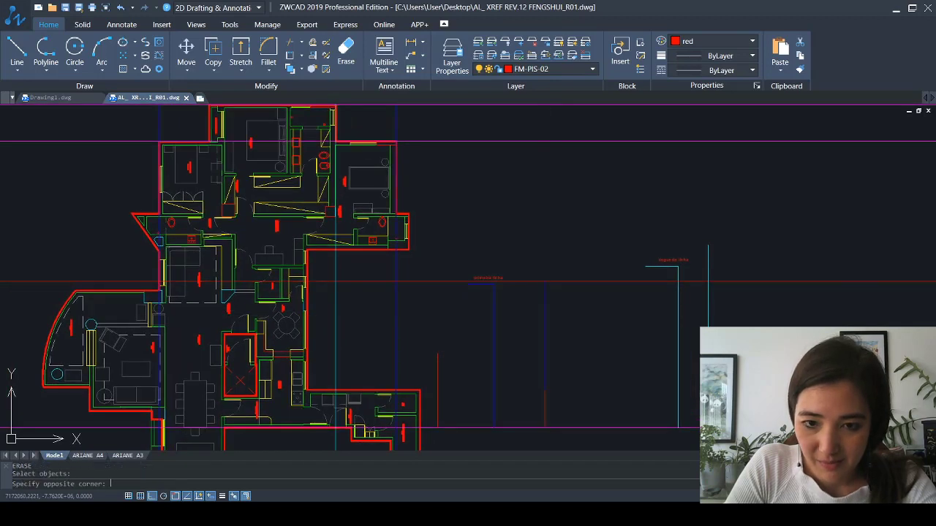
{"action": "key", "text": "Return"}
Match the blue properties onto the lower red segment of the stacked pair beside the "primeira linha" line
{"action": "key", "text": "Escape"}
{"action": "key", "text": "Escape"}
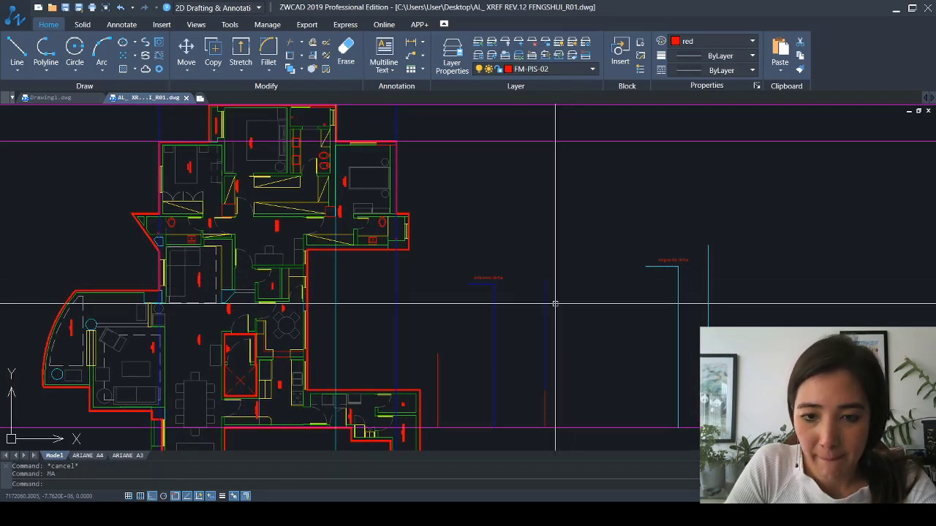
{"action": "left_click", "coordinate": [542, 364]}
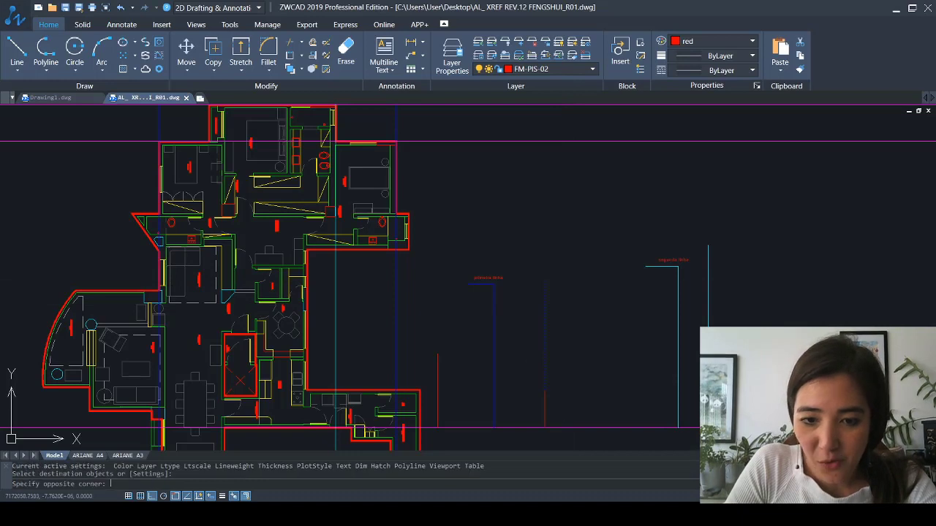
{"action": "key", "text": "Escape"}
Move the blue stacked pair of segments horizontally closer to the "primeira linha" line
{"action": "key", "text": "Escape"}
{"action": "key", "text": "Escape"}
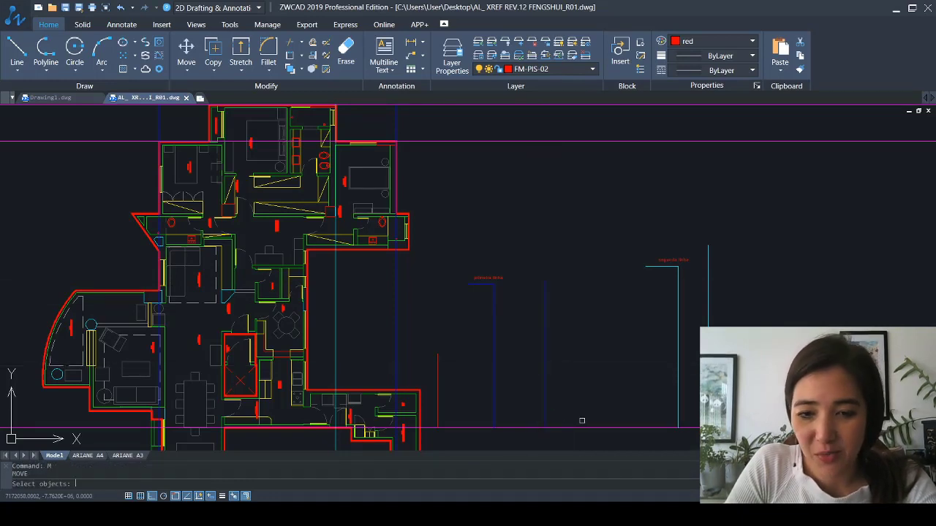
{"action": "key", "text": "Return"}
{"action": "left_click", "coordinate": [587, 258]}
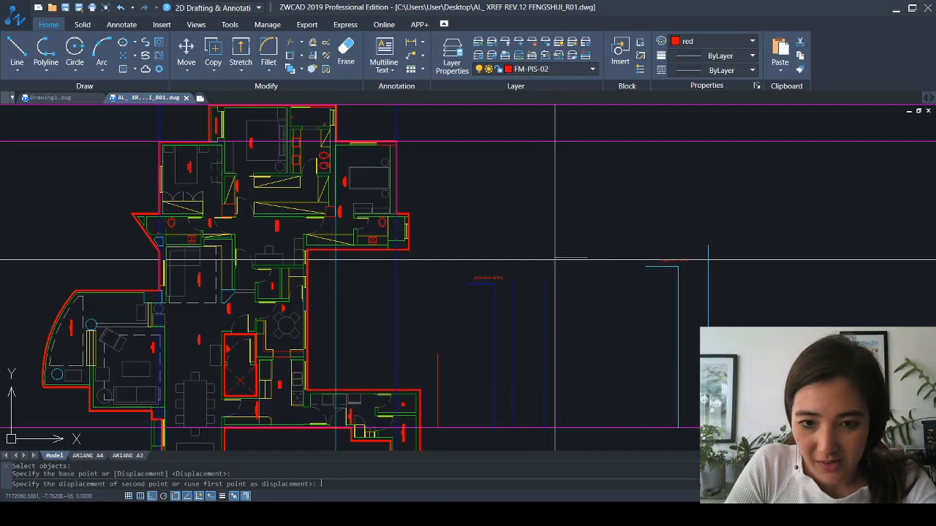
{"action": "key", "text": "Escape"}
Erase the three old horizontal comparison lines above the plan
{"action": "middle_click_drag", "start_coordinate": [459, 324], "coordinate": [474, 363]}
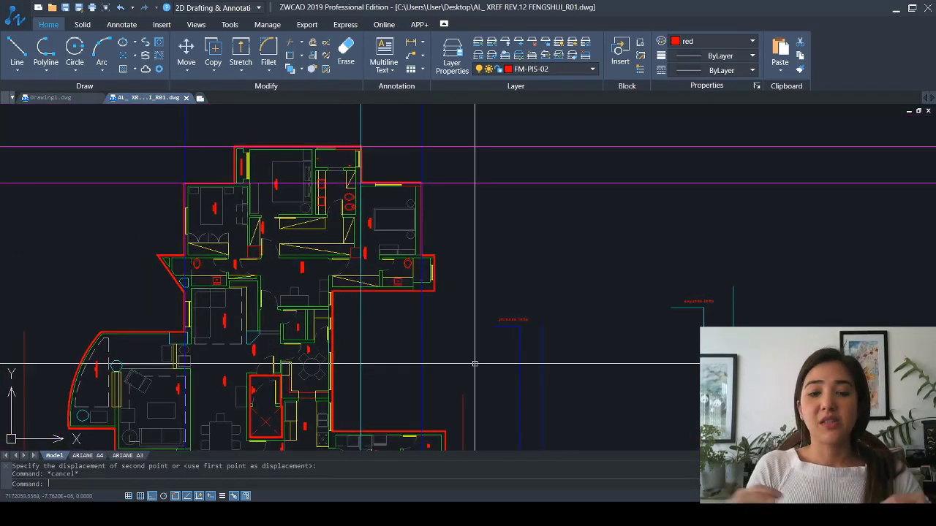
{"action": "scroll", "coordinate": [474, 364], "scroll_direction": "down", "scroll_amount": 3}
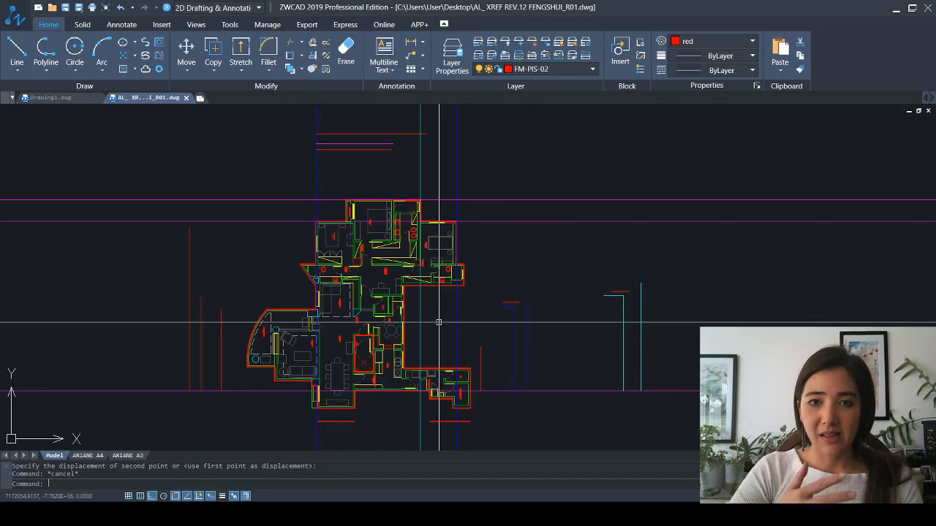
{"action": "scroll", "coordinate": [399, 154], "scroll_direction": "up", "scroll_amount": 4}
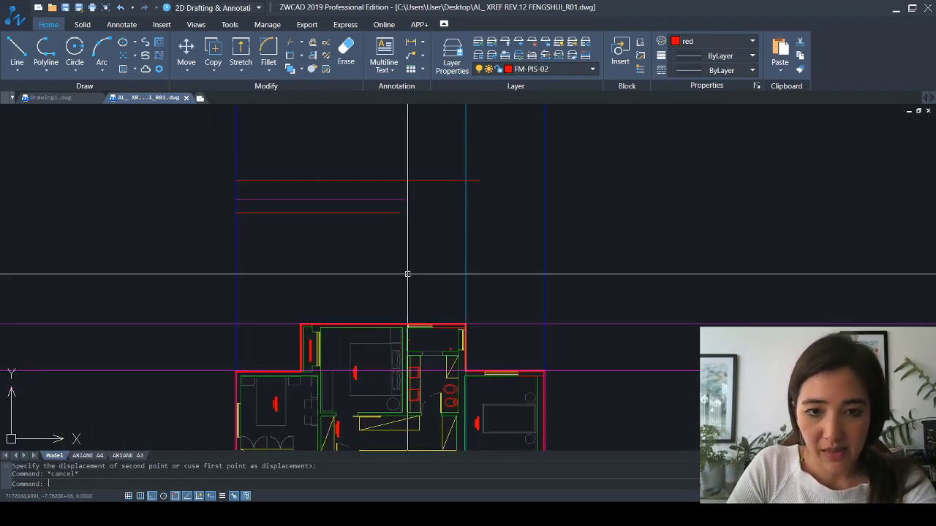
{"action": "middle_click_drag", "start_coordinate": [407, 273], "coordinate": [451, 236]}
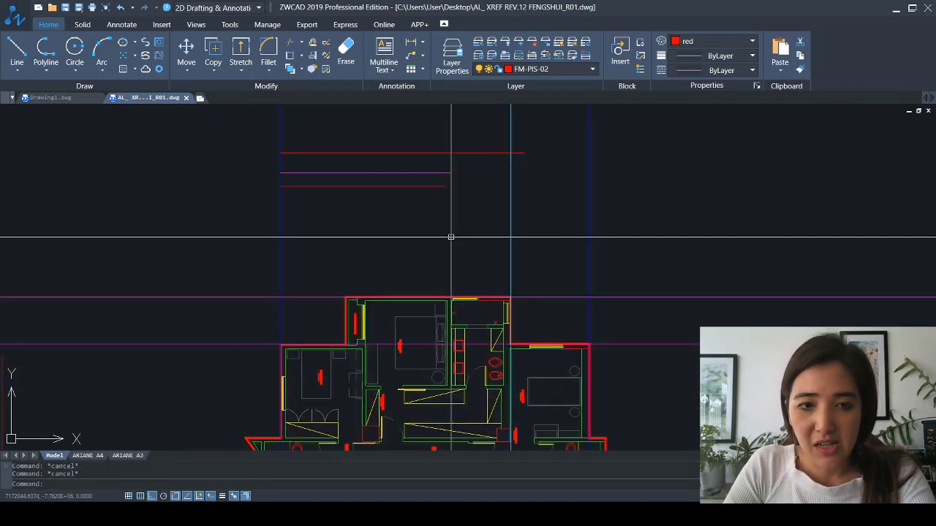
{"action": "type", "text": "E"}
{"action": "key", "text": "Return"}
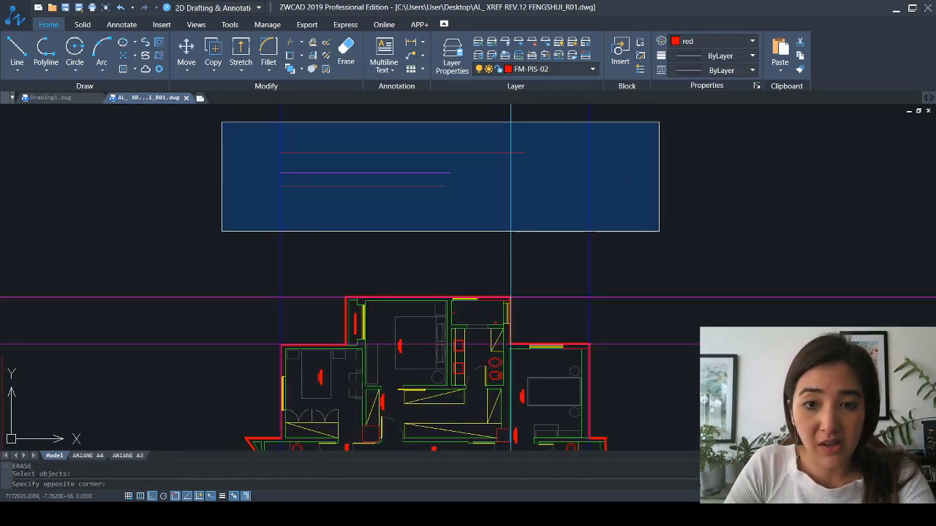
{"action": "left_click", "coordinate": [660, 233]}
{"action": "key", "text": "Return"}
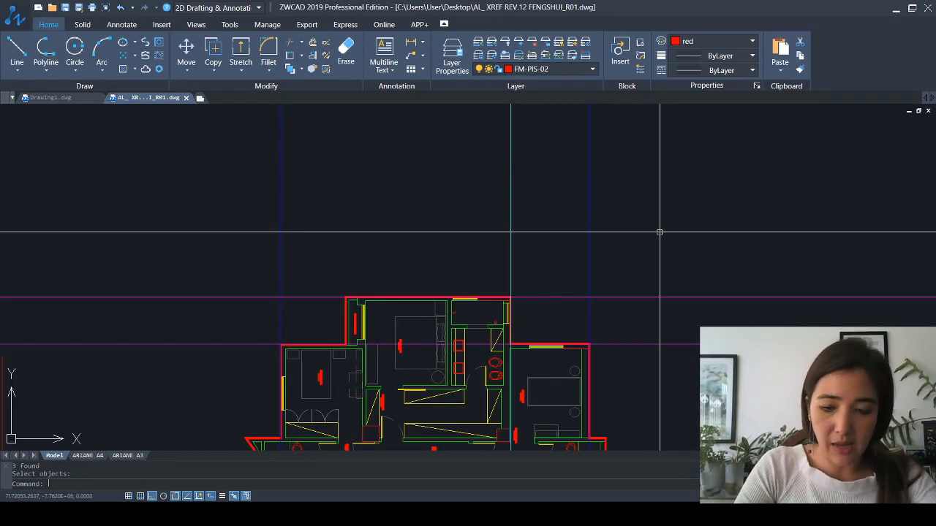
Draw two horizontal lines above the plan from the left blue guide, one to the right blue guide and a lower one to the cyan guide
{"action": "key", "text": "Return"}
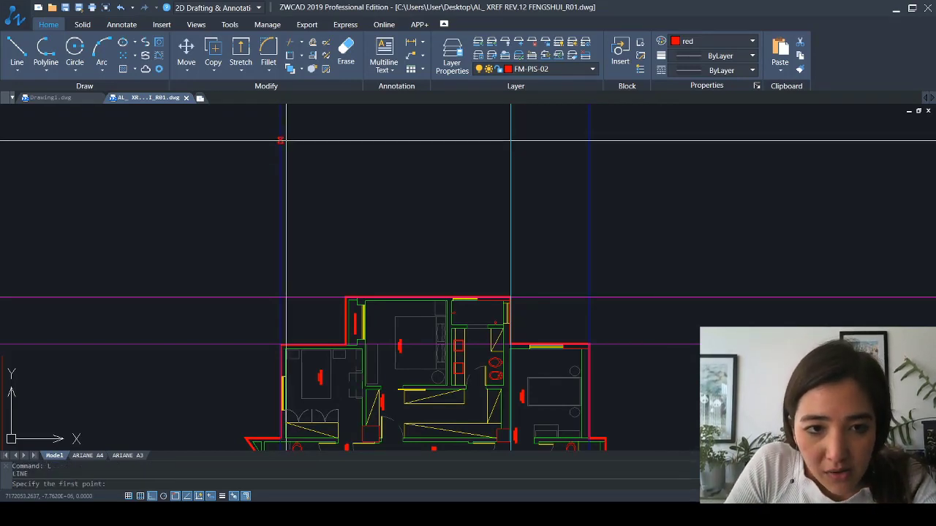
{"action": "left_click", "coordinate": [281, 140]}
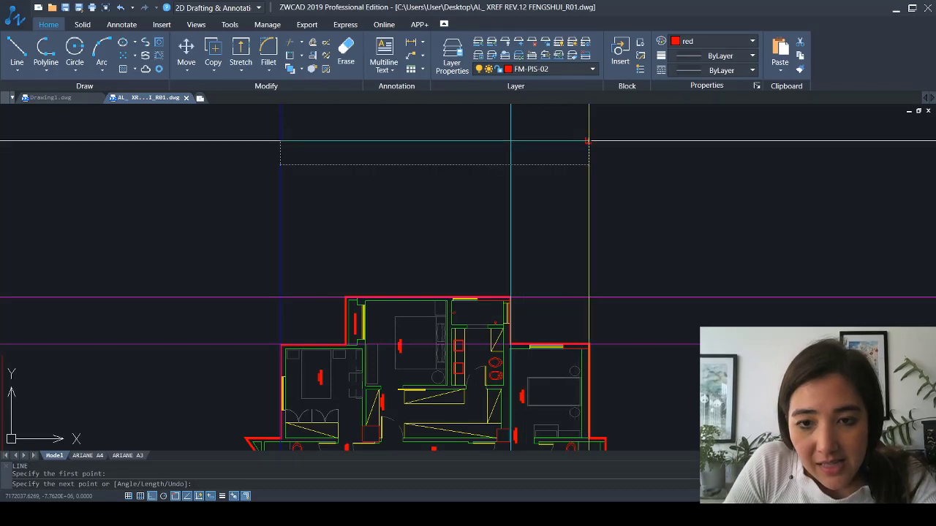
{"action": "left_click", "coordinate": [589, 140]}
{"action": "key", "text": "Return"}
{"action": "key", "text": "Return"}
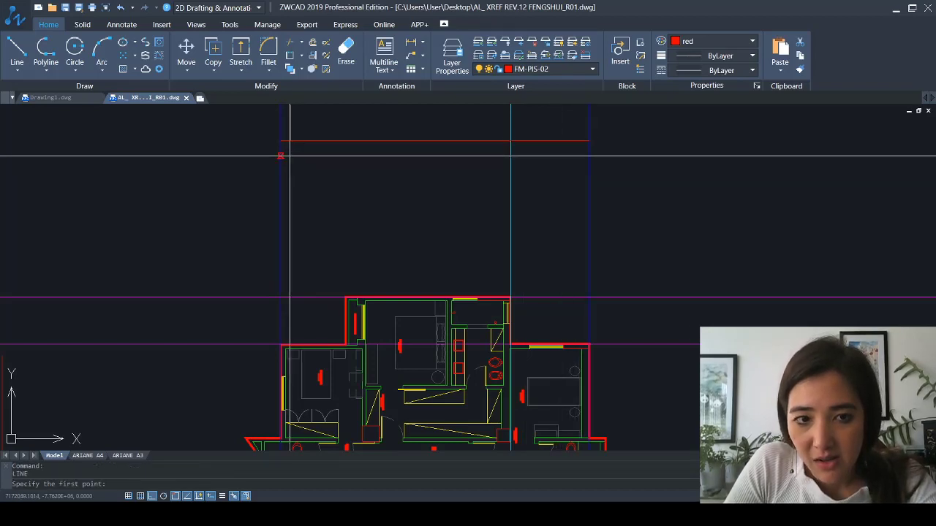
{"action": "left_click", "coordinate": [281, 167]}
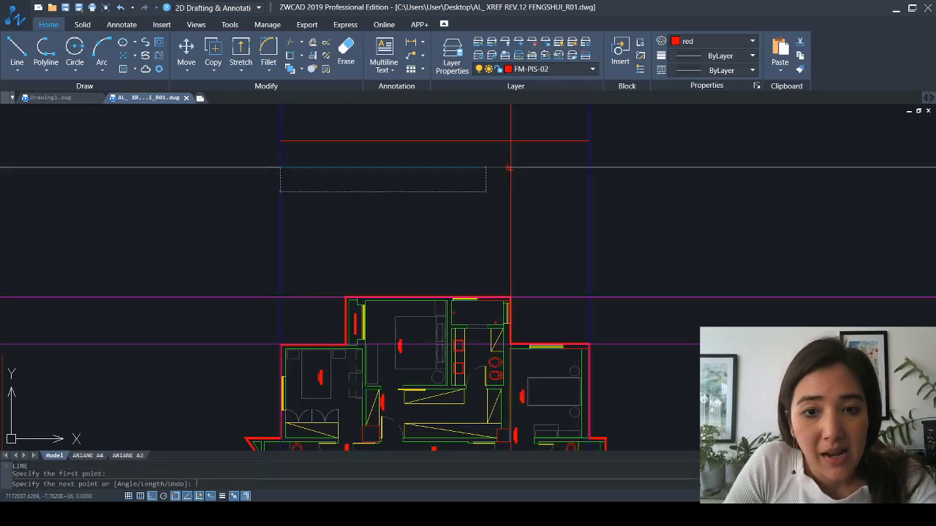
{"action": "left_click", "coordinate": [511, 167]}
{"action": "key", "text": "Escape"}
Match the blue guide's properties onto the longer horizontal line above the plan
{"action": "scroll", "coordinate": [469, 184], "scroll_direction": "down", "scroll_amount": 3}
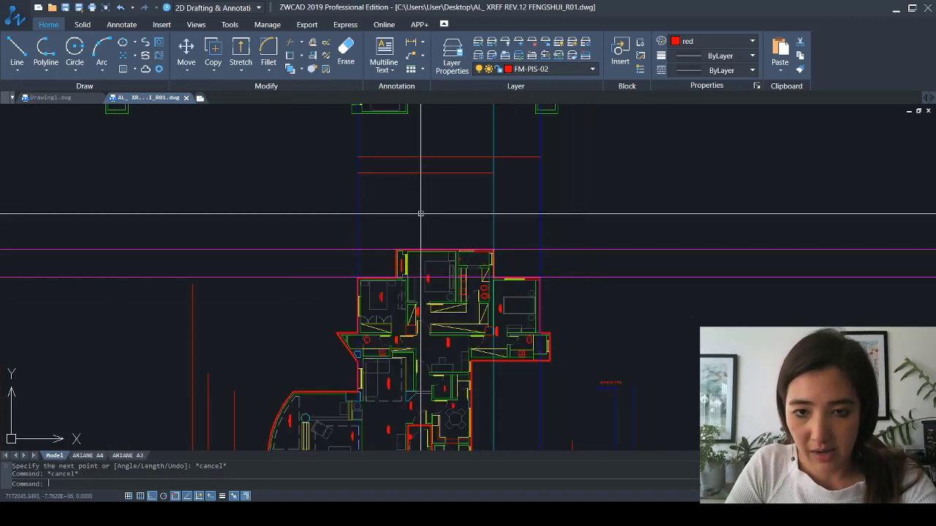
{"action": "key", "text": "Escape"}
{"action": "type", "text": "ma"}
{"action": "key", "text": "Return"}
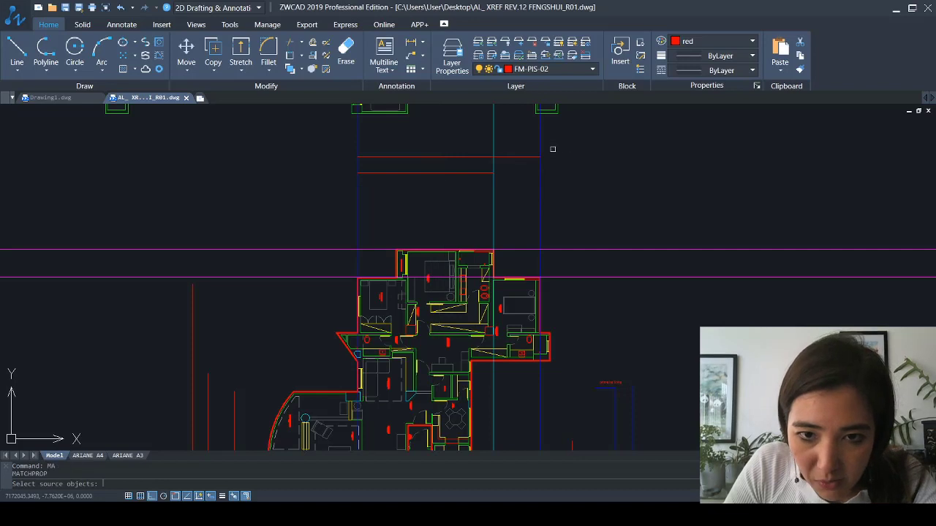
{"action": "left_click", "coordinate": [542, 166]}
{"action": "left_click", "coordinate": [525, 152]}
{"action": "left_click", "coordinate": [509, 168]}
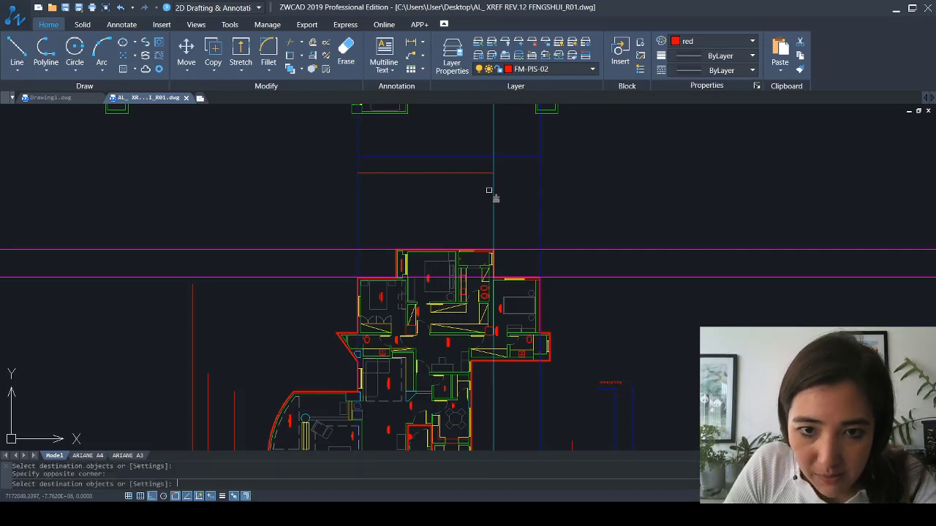
Match the cyan guide's properties onto the shorter horizontal line above the plan
{"action": "key", "text": "Return"}
{"action": "key", "text": "Return"}
{"action": "left_click", "coordinate": [468, 175]}
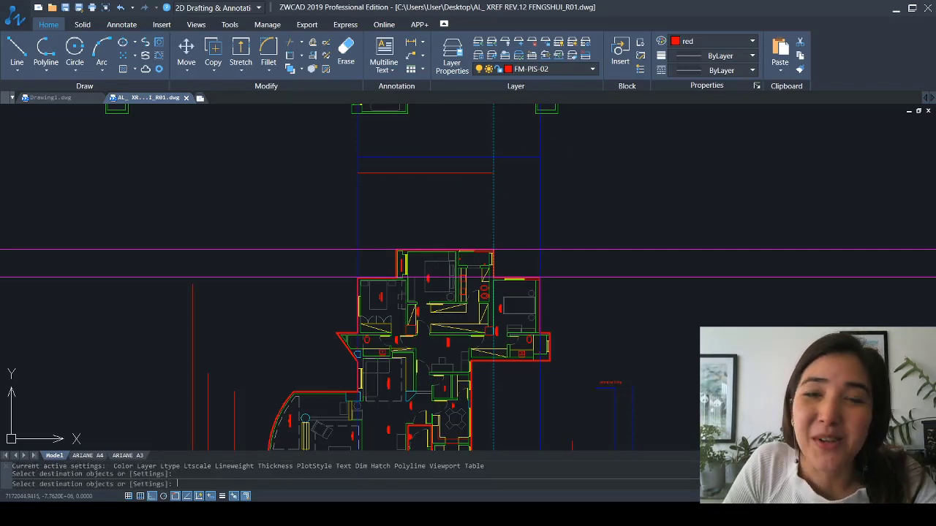
{"action": "key", "text": "Escape"}
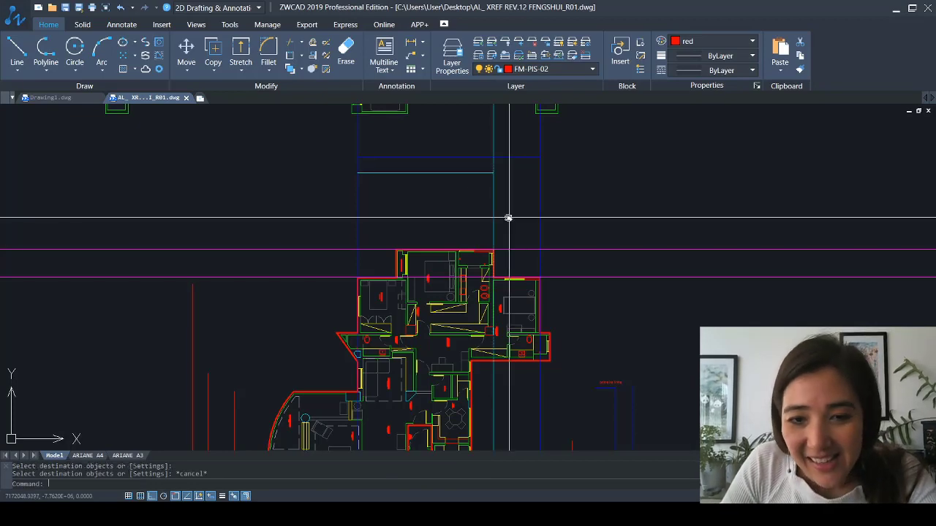
Trim the cyan guide and the left blue guide where they extend above the cyan horizontal line
{"action": "scroll", "coordinate": [512, 226], "scroll_direction": "up", "scroll_amount": 2}
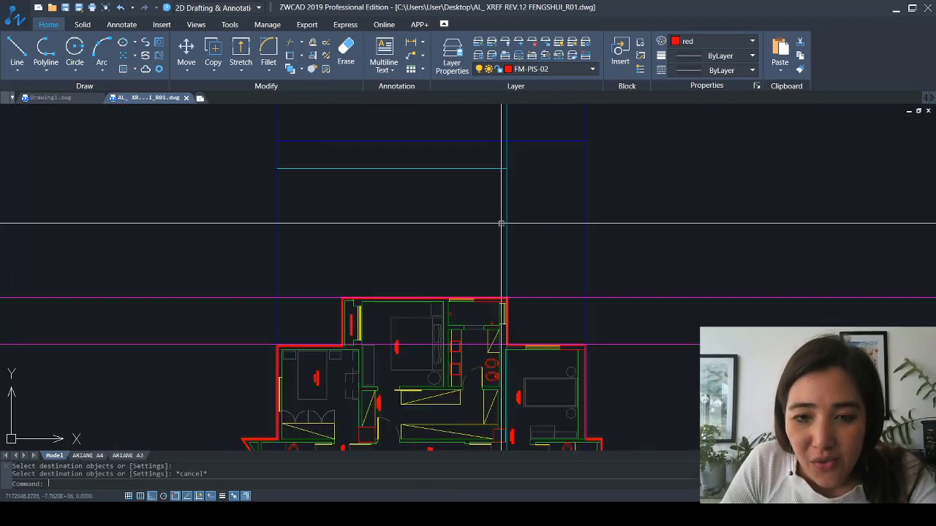
{"action": "scroll", "coordinate": [512, 212], "scroll_direction": "down", "scroll_amount": 3}
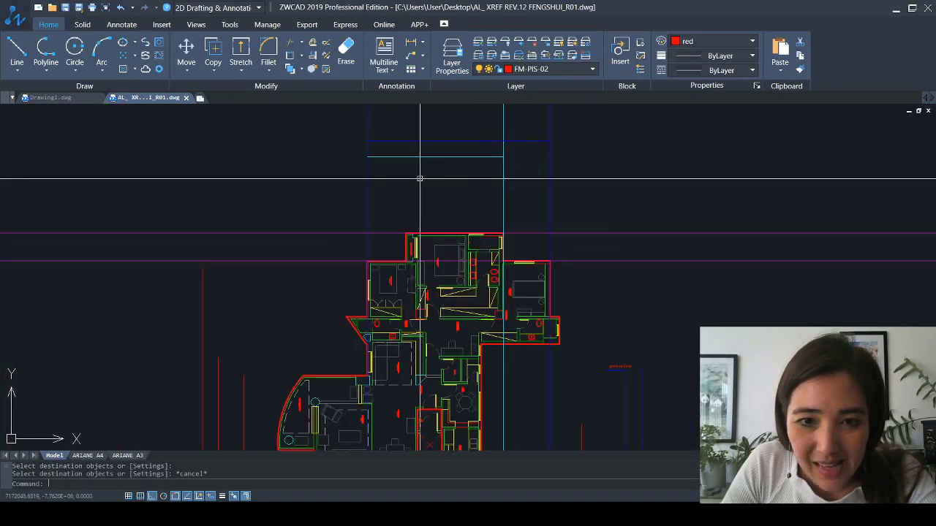
{"action": "middle_click_drag", "start_coordinate": [483, 184], "coordinate": [484, 216]}
{"action": "key", "text": "Escape"}
{"action": "key", "text": "Escape"}
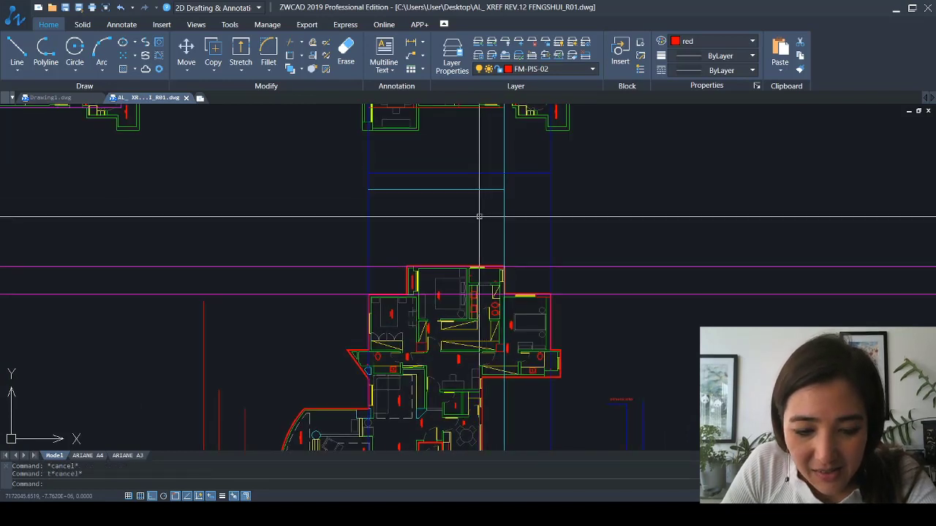
{"action": "type", "text": "tr"}
{"action": "key", "text": "Return"}
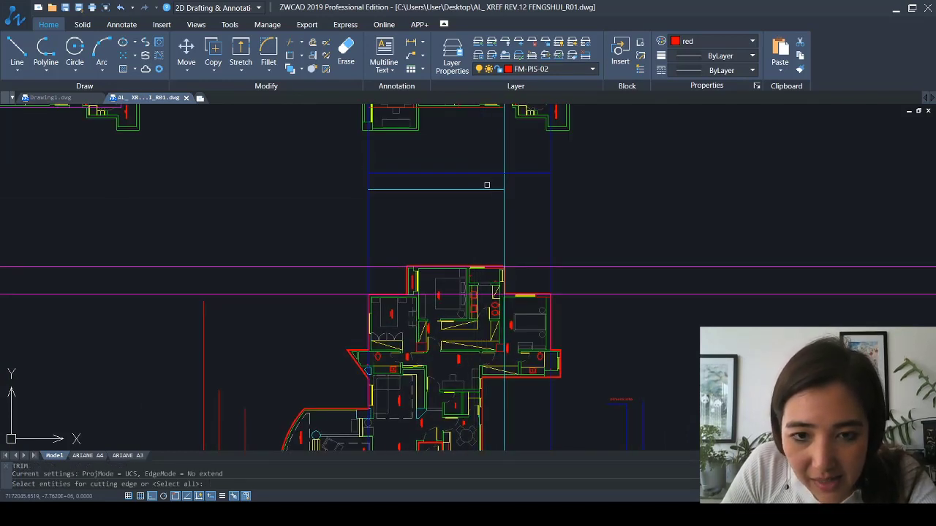
{"action": "key", "text": "Return"}
{"action": "left_click", "coordinate": [516, 159]}
{"action": "left_click", "coordinate": [488, 146]}
{"action": "left_click", "coordinate": [388, 156]}
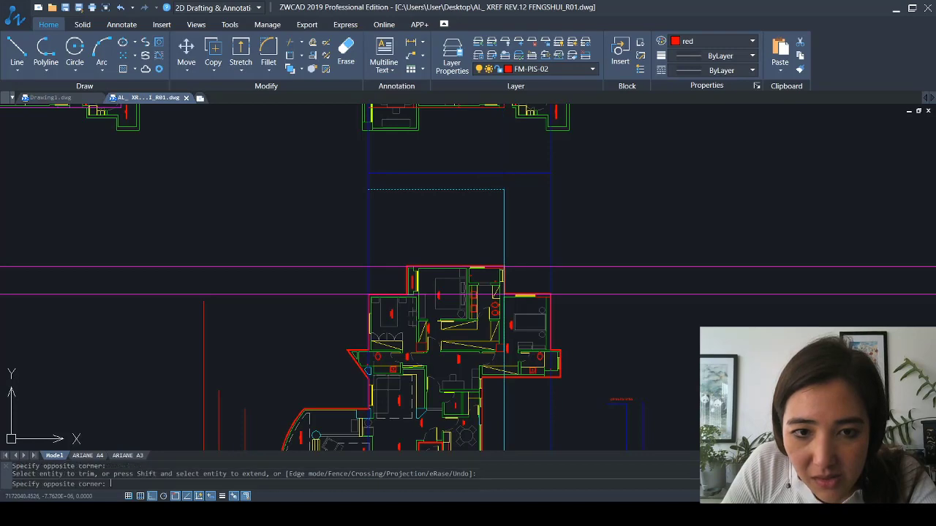
{"action": "key", "text": "Escape"}
{"action": "scroll", "coordinate": [446, 191], "scroll_direction": "up", "scroll_amount": 3}
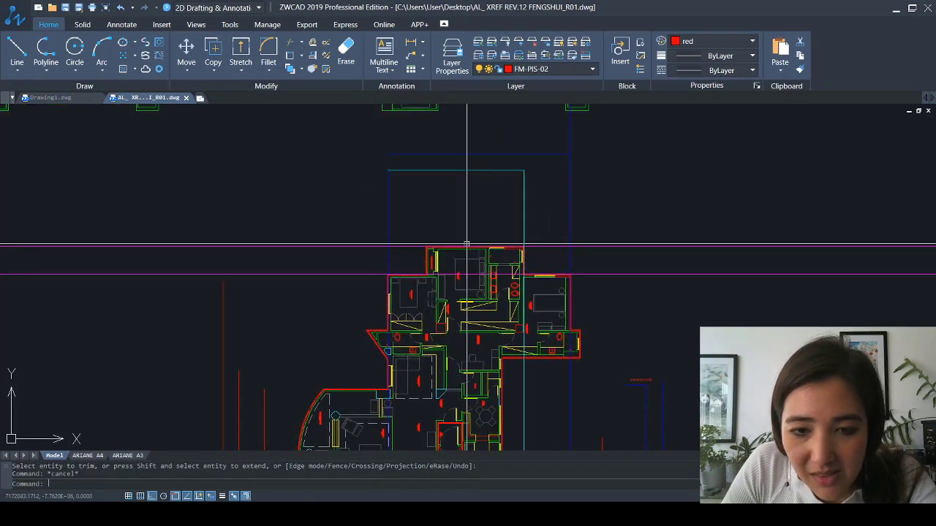
{"action": "scroll", "coordinate": [498, 219], "scroll_direction": "down", "scroll_amount": 2}
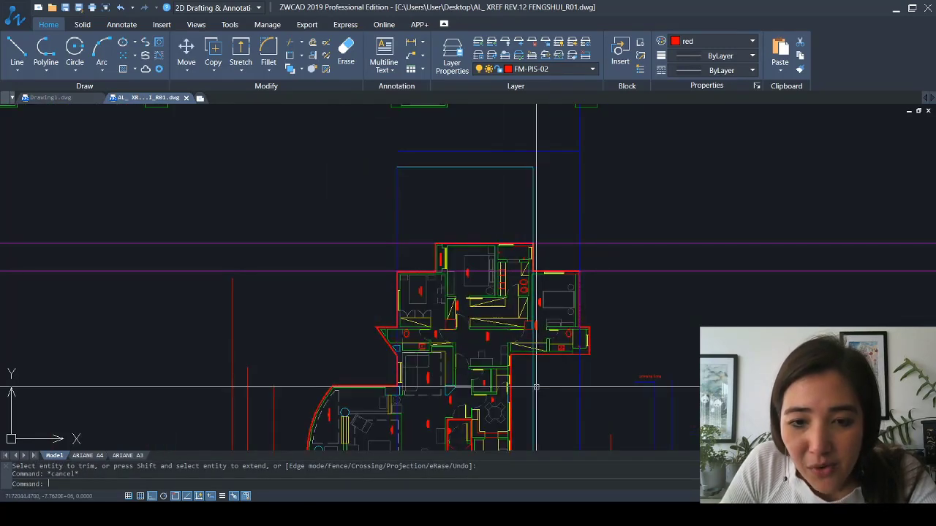
{"action": "scroll", "coordinate": [437, 193], "scroll_direction": "up", "scroll_amount": 1}
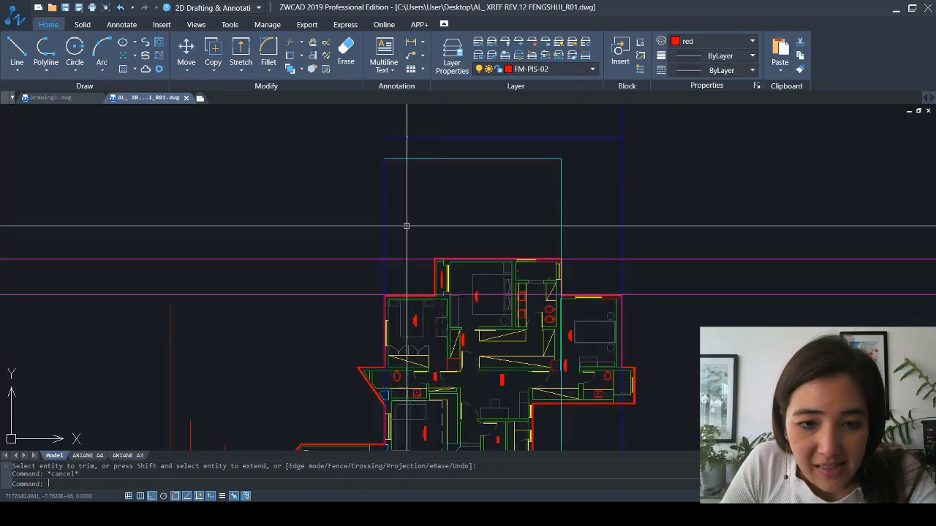
{"action": "key", "text": "Escape"}
{"action": "middle_click_drag", "start_coordinate": [583, 128], "coordinate": [523, 170]}
{"action": "left_click", "coordinate": [515, 179]}
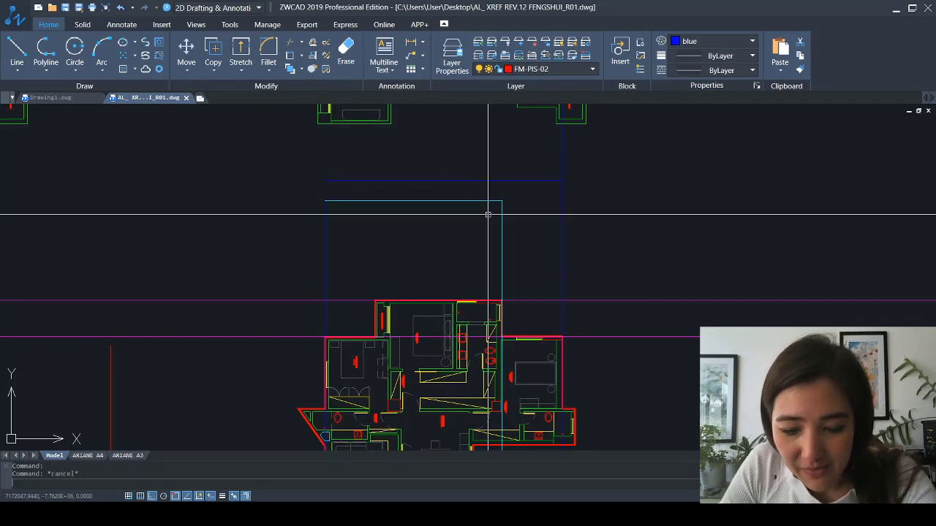
{"action": "key", "text": "Escape"}
{"action": "key", "text": "Escape"}
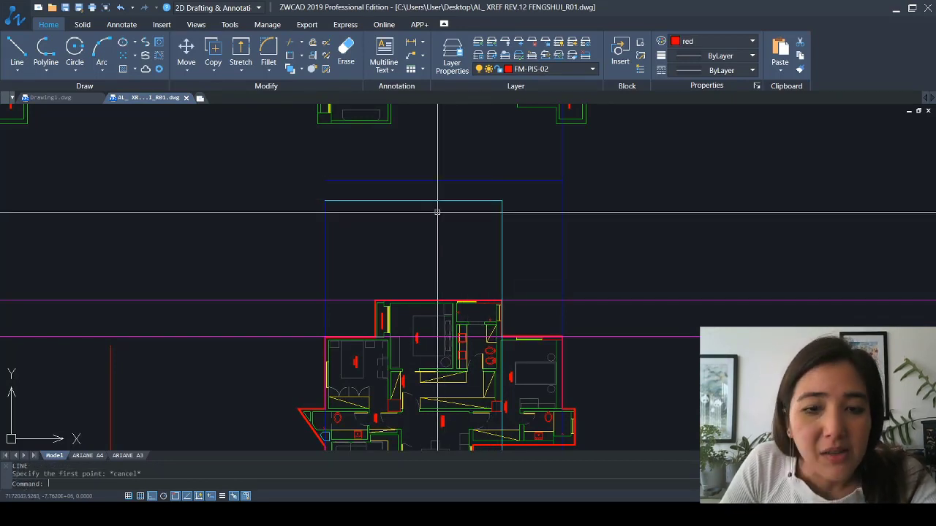
Draw a short vertical marker line downward from the midpoint of the cyan horizontal line above the plan
{"action": "scroll", "coordinate": [431, 213], "scroll_direction": "down", "scroll_amount": 2}
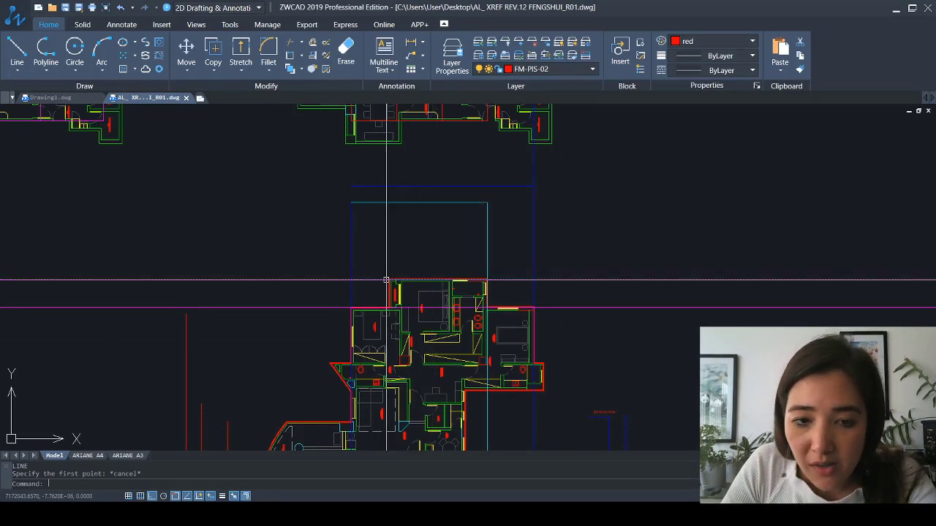
{"action": "key", "text": "Escape"}
{"action": "key", "text": "Escape"}
{"action": "type", "text": "L"}
{"action": "key", "text": "Return"}
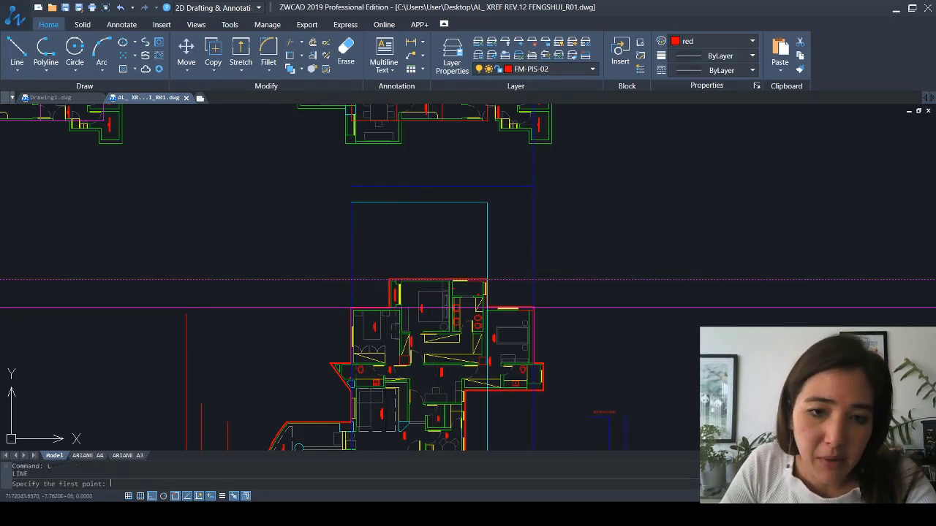
{"action": "left_click", "coordinate": [419, 203]}
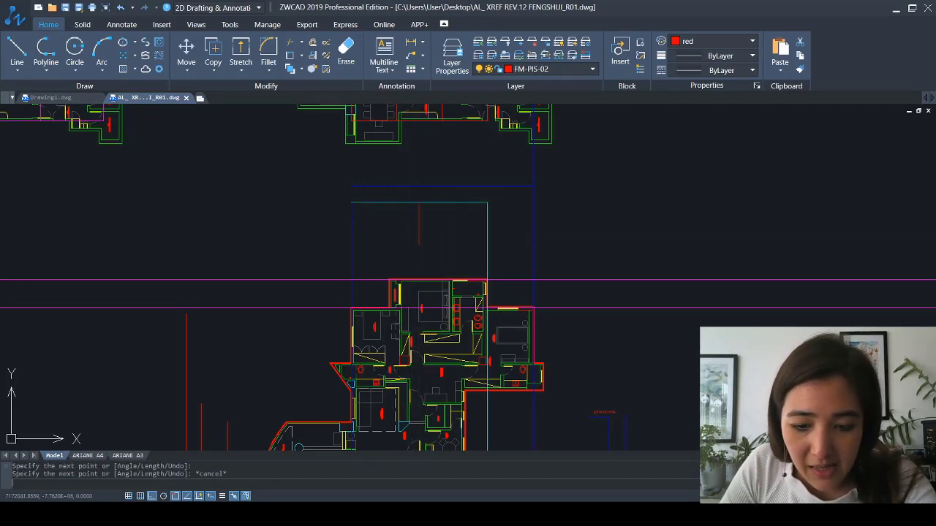
{"action": "key", "text": "Escape"}
{"action": "key", "text": "Escape"}
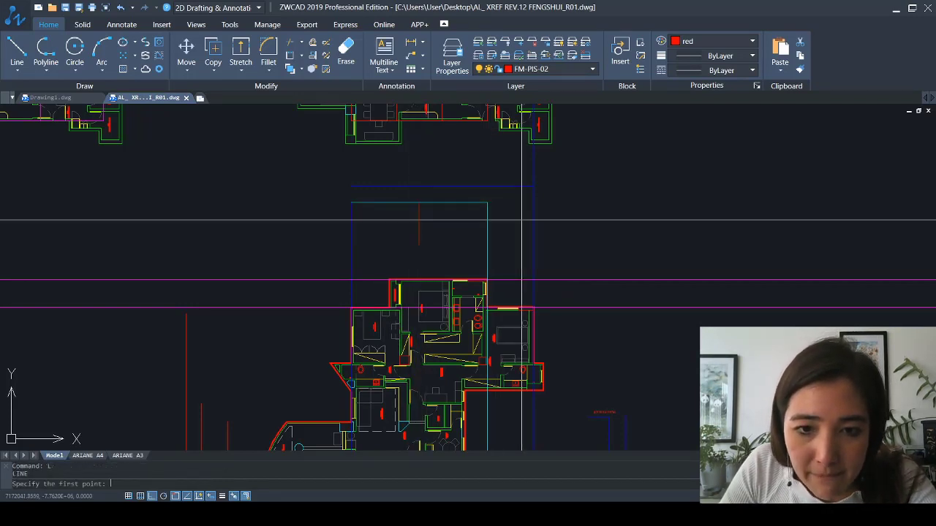
Draw a horizontal half-length line from the cyan vertical guide to the vertical midpoint marker
{"action": "left_click", "coordinate": [487, 232]}
{"action": "left_click", "coordinate": [418, 222]}
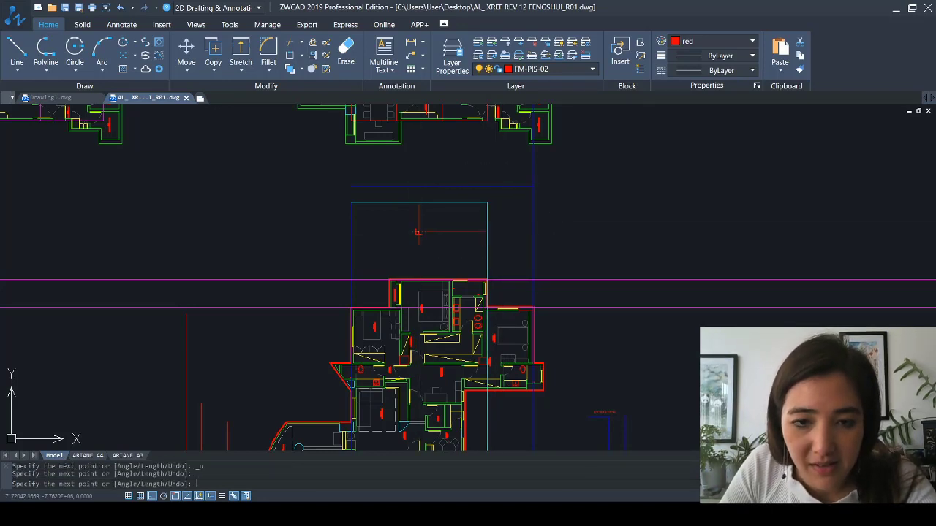
{"action": "key", "text": "Escape"}
{"action": "key", "text": "Escape"}
{"action": "key", "text": "Escape"}
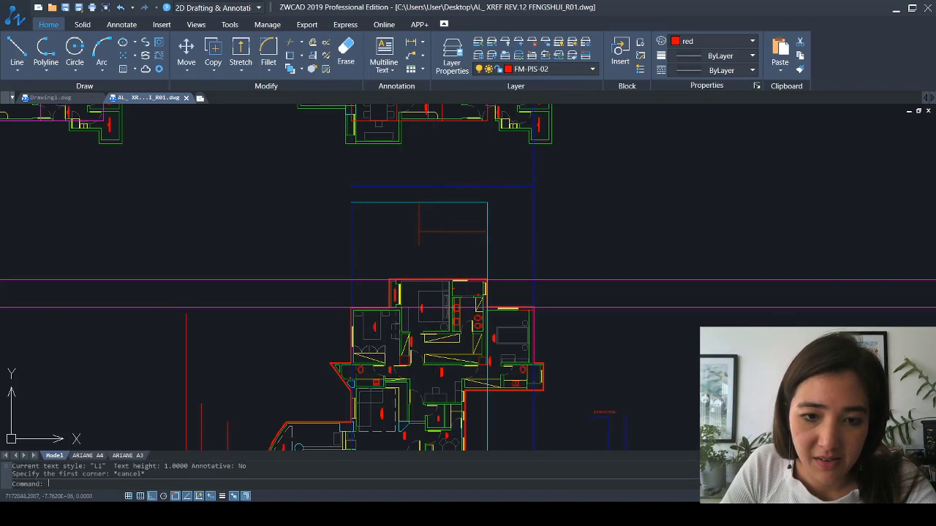
Erase the vertical midpoint marker below the cyan horizontal line, keeping the red half-length line
{"action": "key", "text": "Escape"}
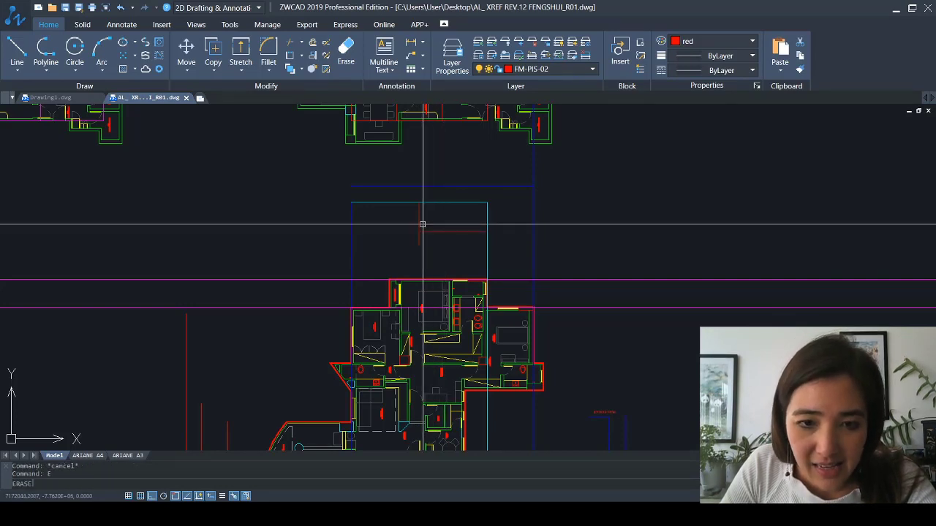
{"action": "left_click", "coordinate": [422, 224]}
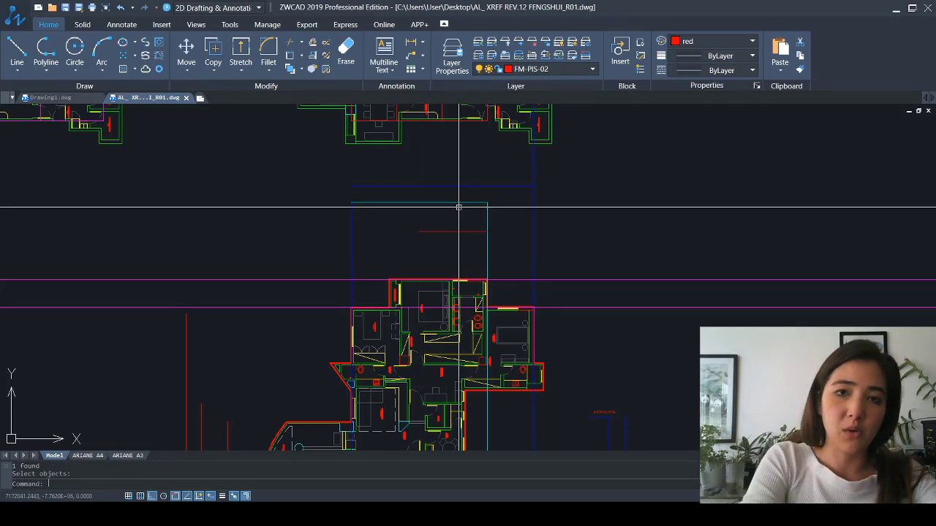
{"action": "scroll", "coordinate": [455, 267], "scroll_direction": "up", "scroll_amount": 2}
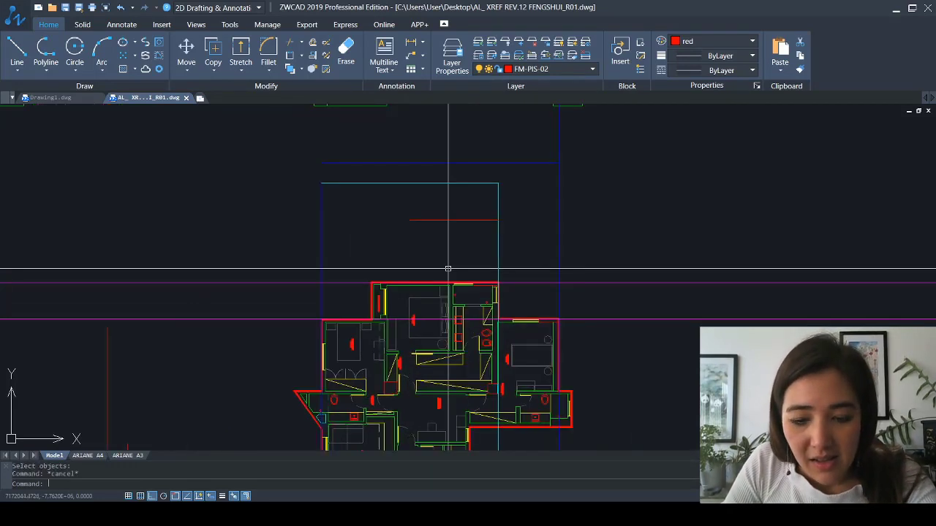
{"action": "key", "text": "Escape"}
{"action": "key", "text": "Escape"}
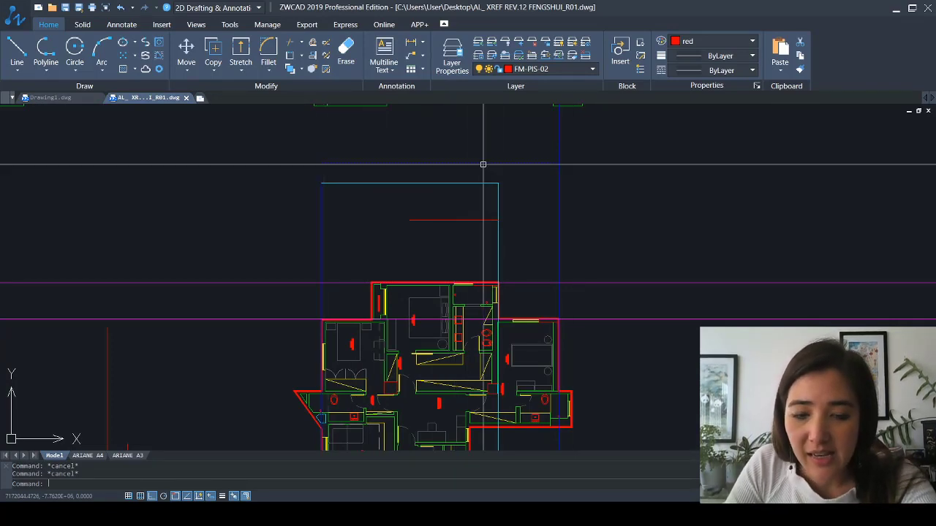
Draw a short vertical marker line upward from the midpoint of the blue horizontal line
{"action": "type", "text": "l"}
{"action": "key", "text": "Return"}
{"action": "left_click", "coordinate": [439, 162]}
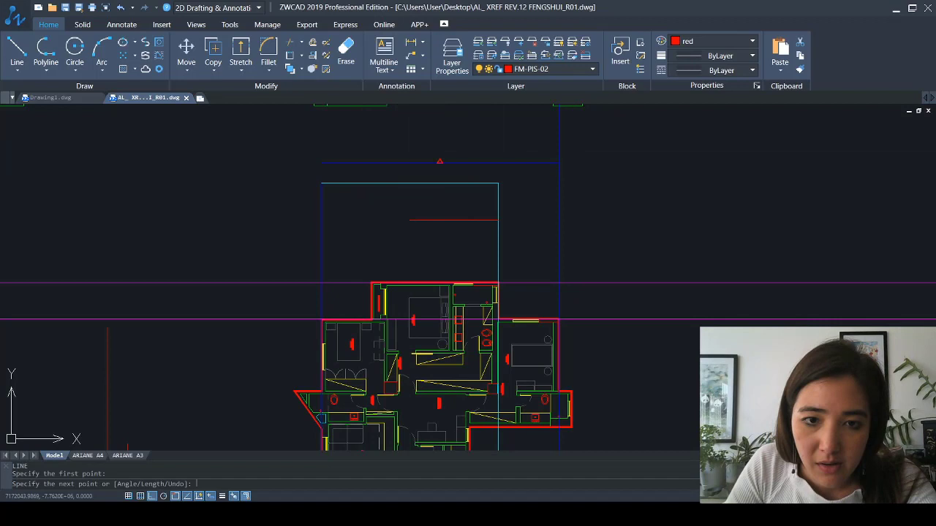
{"action": "left_click", "coordinate": [440, 136]}
{"action": "key", "text": "Escape"}
{"action": "key", "text": "Escape"}
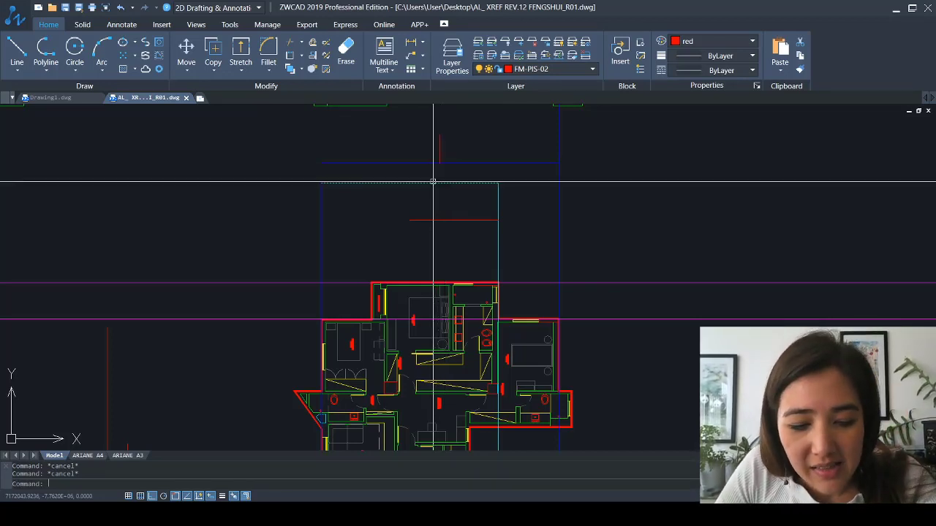
Trim the left half of the blue horizontal line at its midpoint marker
{"action": "type", "text": "tr"}
{"action": "key", "text": "Return"}
{"action": "key", "text": "Return"}
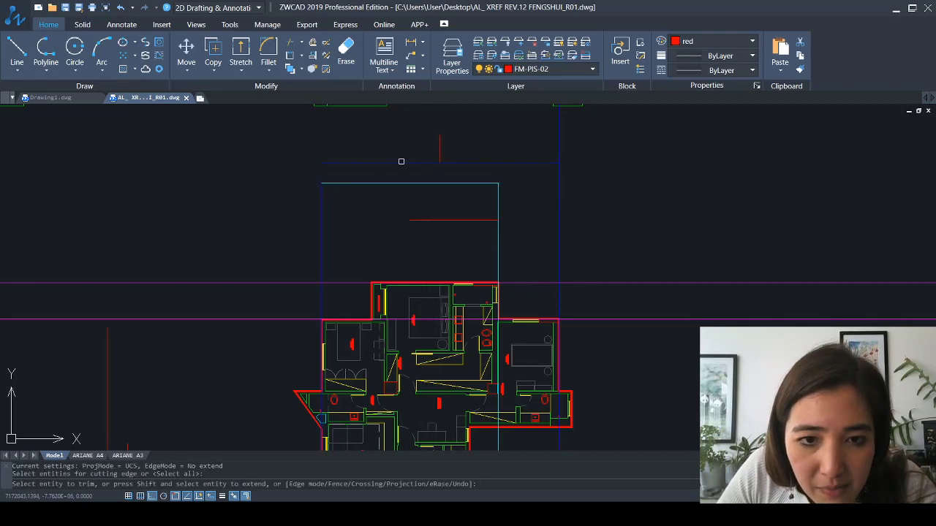
{"action": "scroll", "coordinate": [401, 161], "scroll_direction": "down", "scroll_amount": 3}
{"action": "key", "text": "Escape"}
{"action": "scroll", "coordinate": [466, 155], "scroll_direction": "up", "scroll_amount": 3}
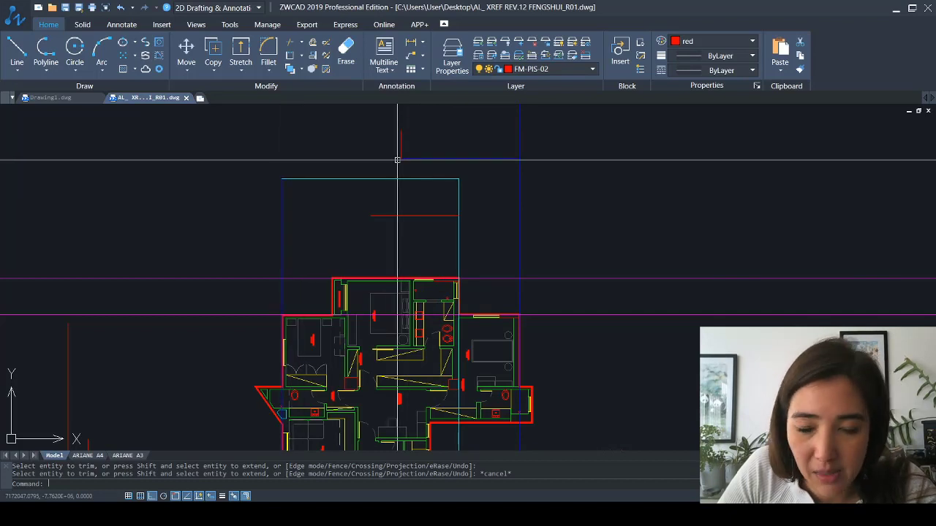
Draw a line along the plan's uppermost wall, from its left outer corner to its right outer corner
{"action": "scroll", "coordinate": [321, 281], "scroll_direction": "up", "scroll_amount": 3}
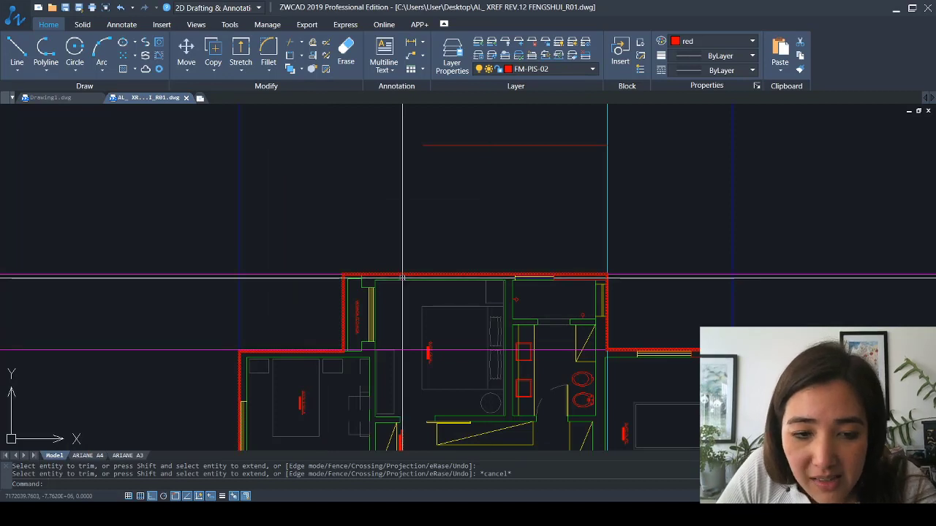
{"action": "type", "text": "l"}
{"action": "key", "text": "Return"}
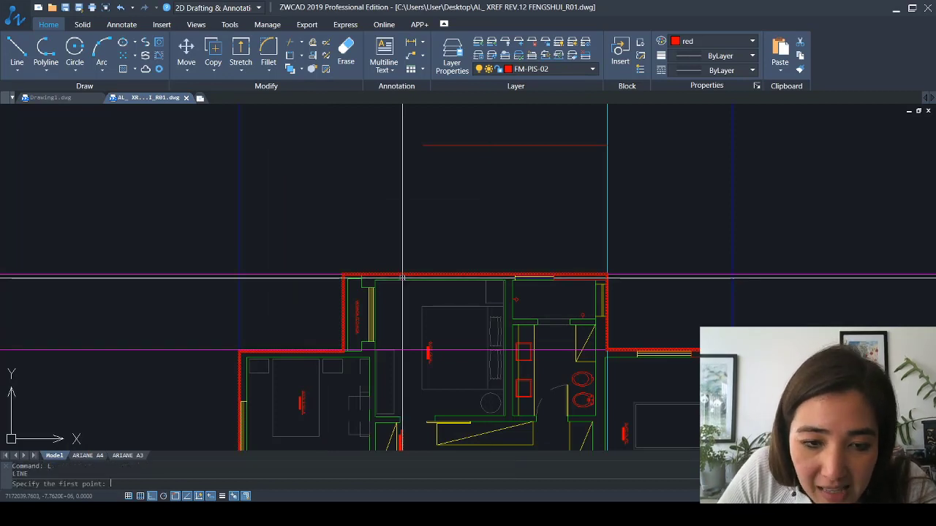
{"action": "left_click", "coordinate": [343, 275]}
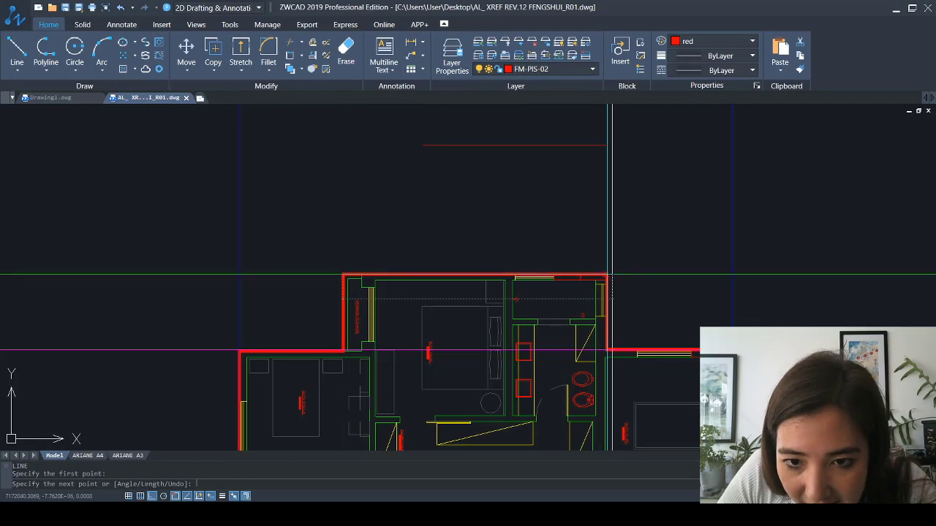
{"action": "key", "text": "Escape"}
{"action": "key", "text": "Escape"}
{"action": "key", "text": "Escape"}
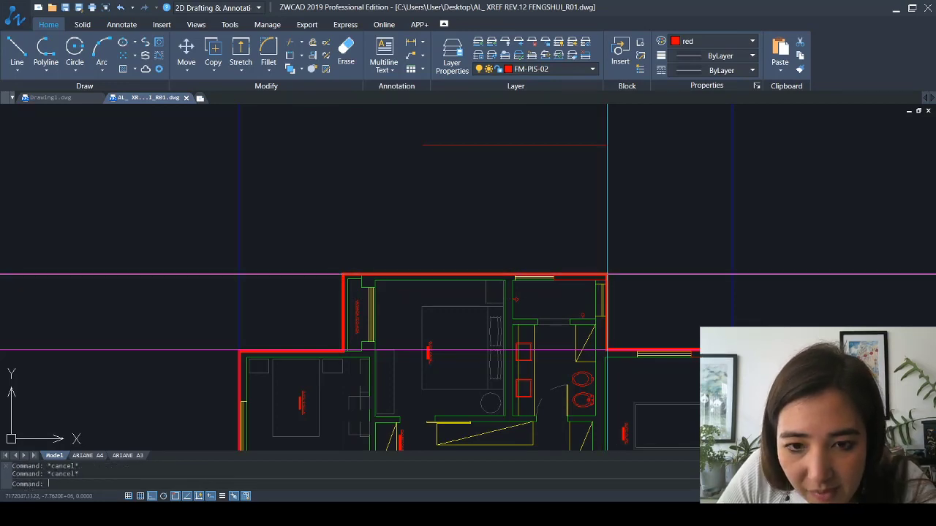
Move the top-wall line by its right end onto the right blue guide, just below the blue half-length line
{"action": "scroll", "coordinate": [589, 287], "scroll_direction": "up", "scroll_amount": 2}
{"action": "key", "text": "Return"}
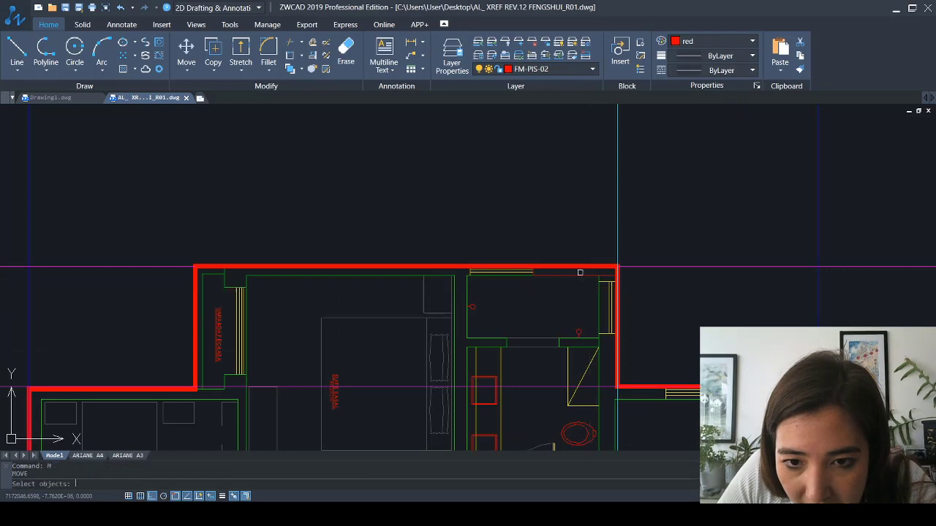
{"action": "key", "text": "Return"}
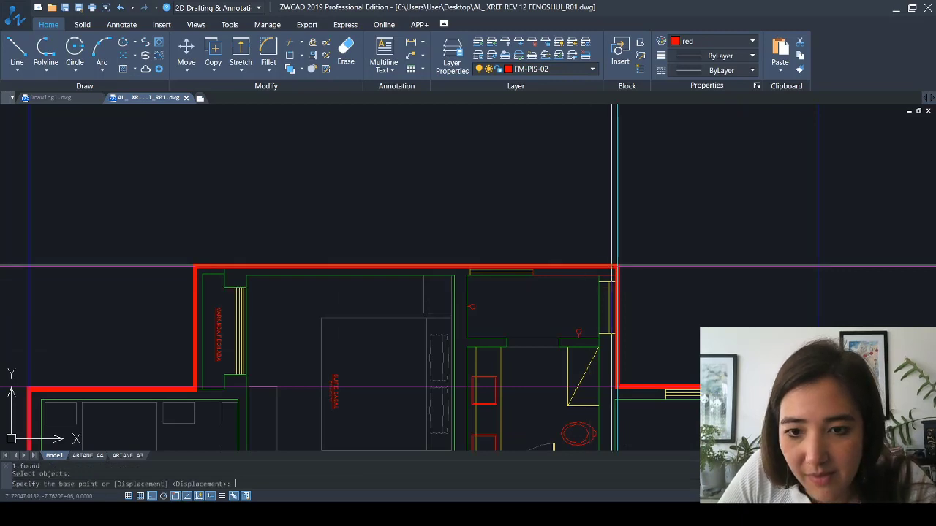
{"action": "left_click", "coordinate": [618, 267]}
{"action": "scroll", "coordinate": [617, 267], "scroll_direction": "down", "scroll_amount": 4}
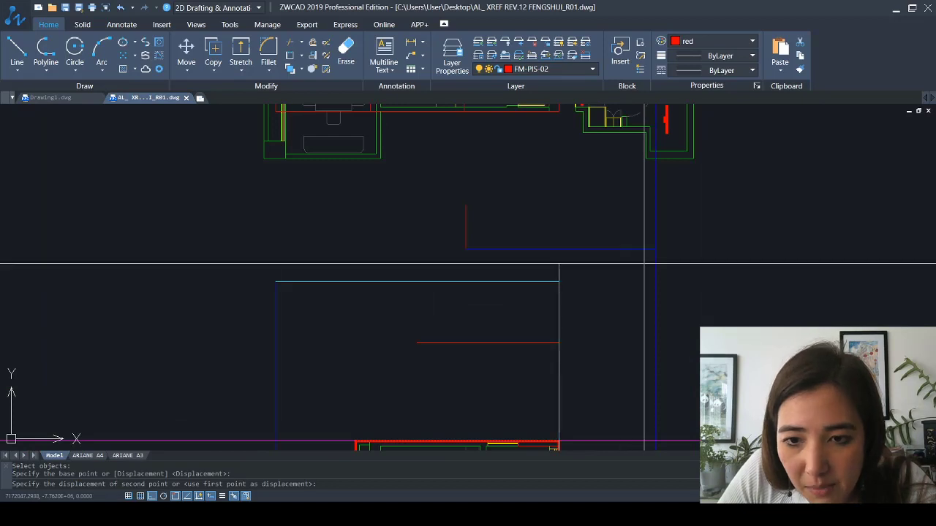
{"action": "left_click", "coordinate": [655, 260]}
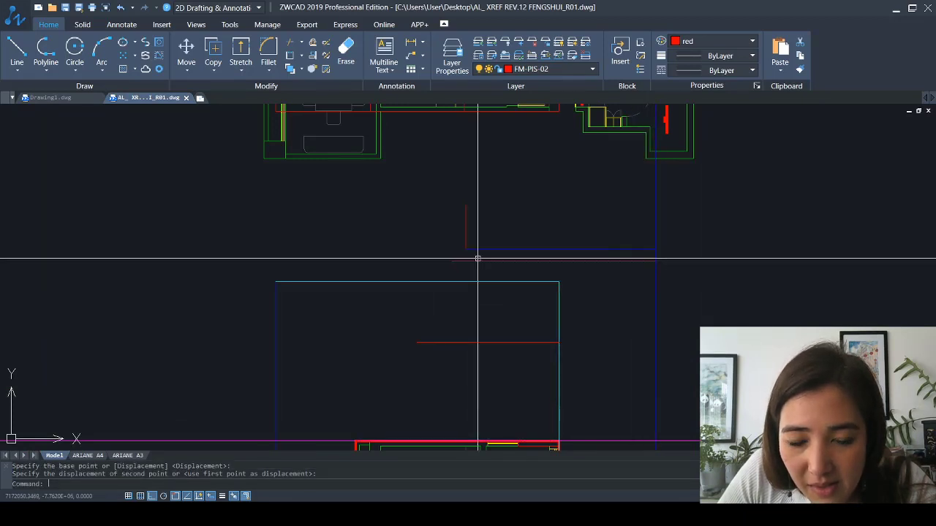
{"action": "key", "text": "Escape"}
Compare the projecting top wall's length with the blue and cyan half-length lines above the plan
{"action": "scroll", "coordinate": [478, 259], "scroll_direction": "up", "scroll_amount": 5}
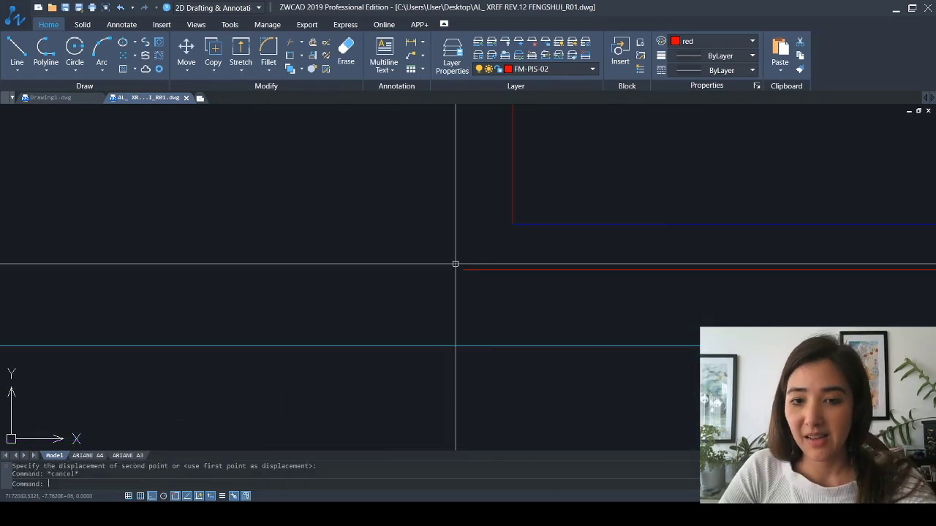
{"action": "middle_click_drag", "start_coordinate": [482, 275], "coordinate": [435, 244]}
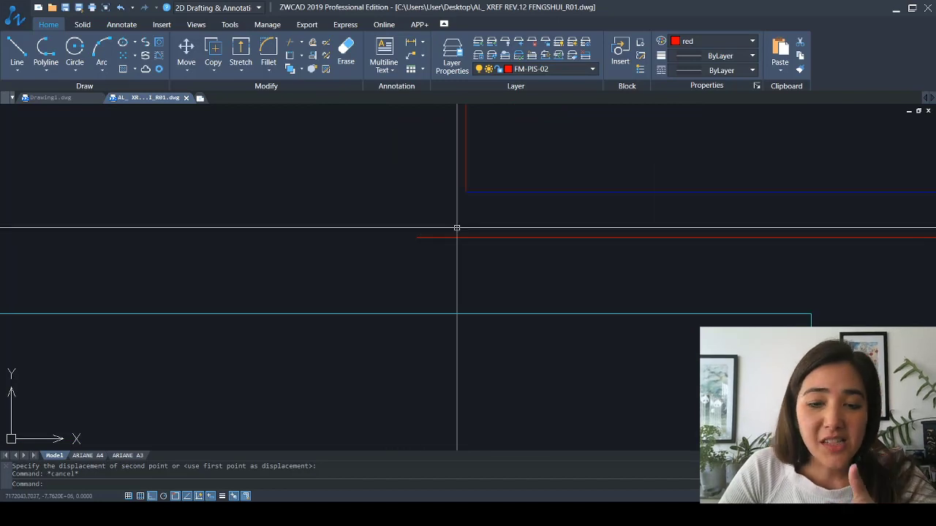
{"action": "scroll", "coordinate": [457, 227], "scroll_direction": "down", "scroll_amount": 5}
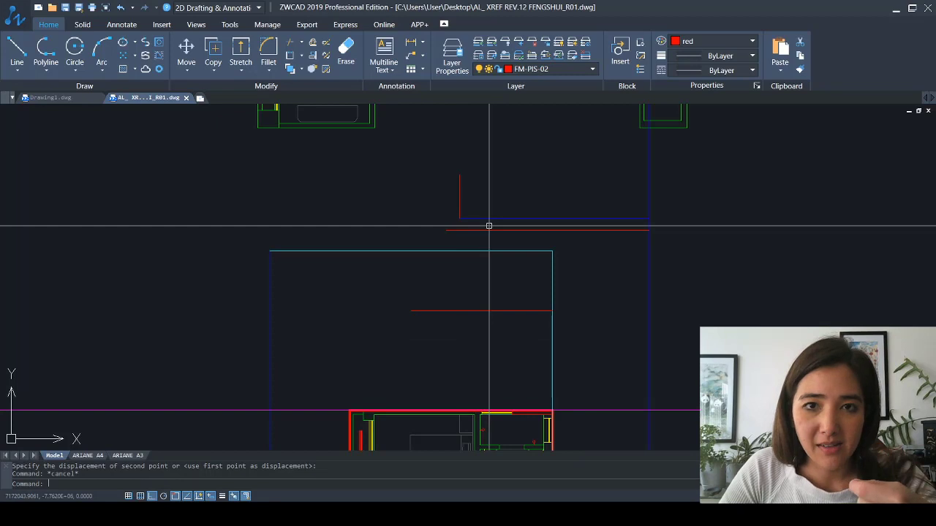
{"action": "scroll", "coordinate": [488, 226], "scroll_direction": "down", "scroll_amount": 3}
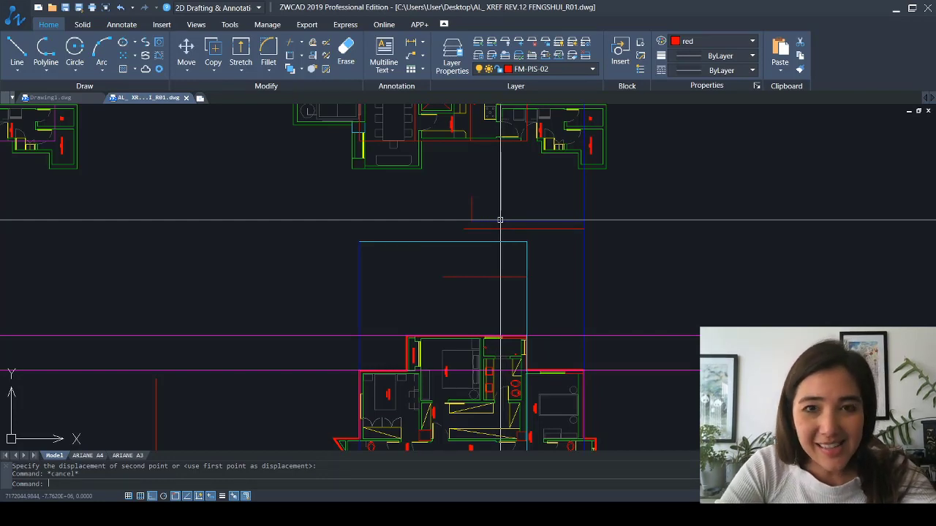
{"action": "scroll", "coordinate": [329, 351], "scroll_direction": "up", "scroll_amount": 5}
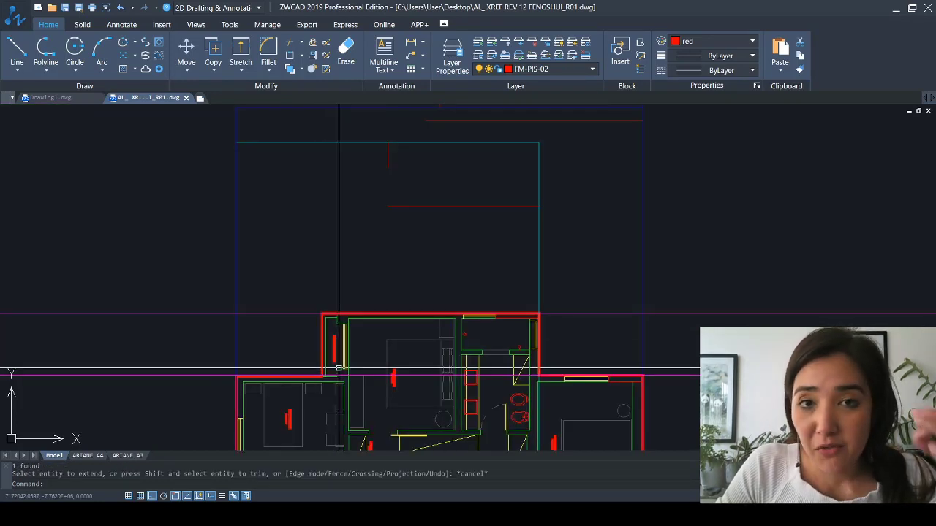
{"action": "scroll", "coordinate": [329, 351], "scroll_direction": "down", "scroll_amount": 6}
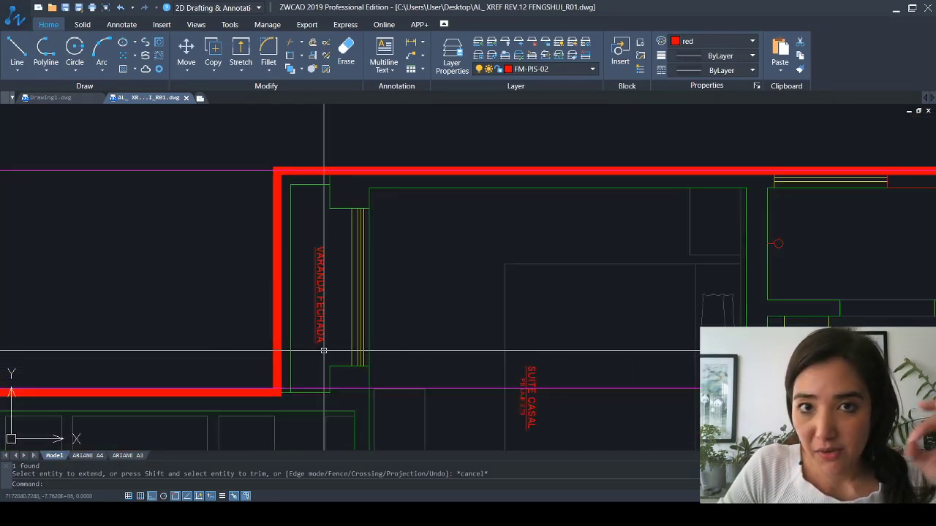
{"action": "scroll", "coordinate": [409, 320], "scroll_direction": "up", "scroll_amount": 8}
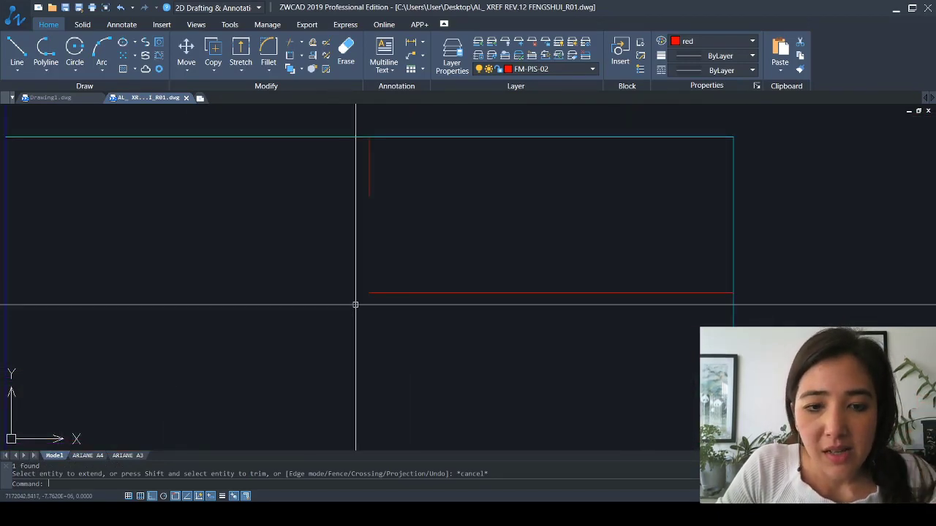
{"action": "scroll", "coordinate": [370, 274], "scroll_direction": "down", "scroll_amount": 5}
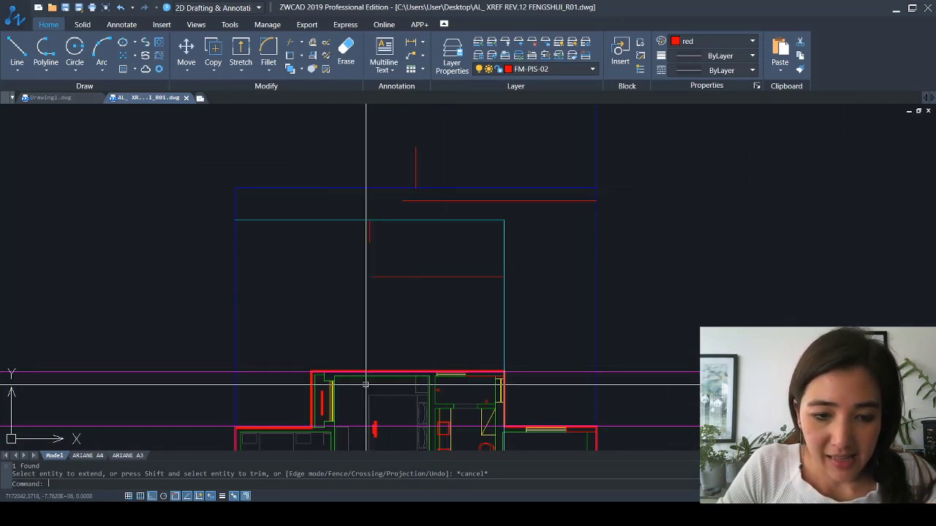
Erase the red top-wall comparison line lying just below the blue horizontal line
{"action": "key", "text": "Escape"}
{"action": "key", "text": "Escape"}
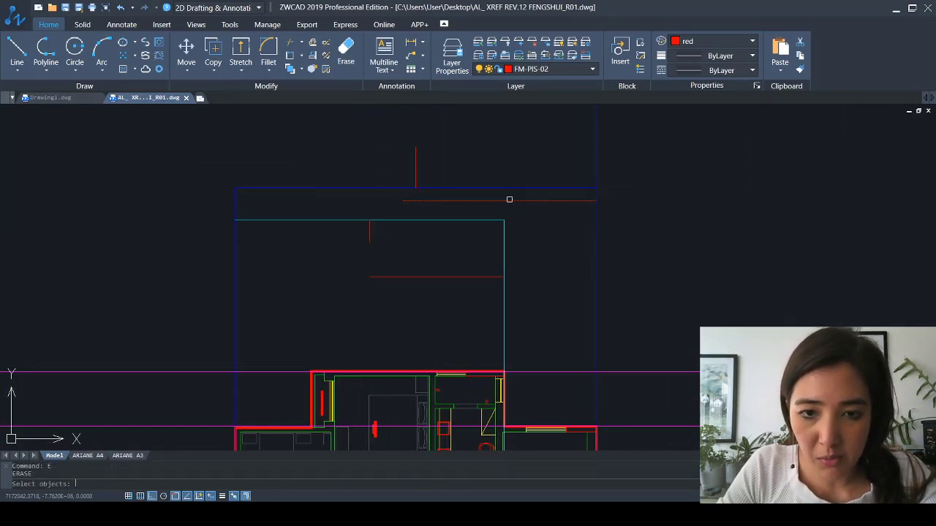
{"action": "key", "text": "Escape"}
Draw a new line along the uppermost wall from its left outer corner to the cyan guide
{"action": "middle_click_drag", "start_coordinate": [411, 313], "coordinate": [431, 253]}
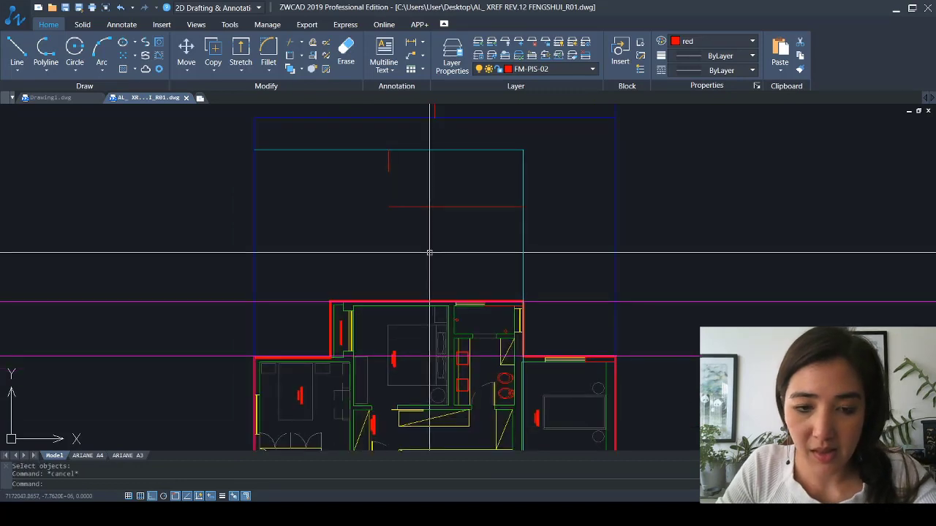
{"action": "scroll", "coordinate": [313, 325], "scroll_direction": "up", "scroll_amount": 3}
{"action": "left_click", "coordinate": [351, 273]}
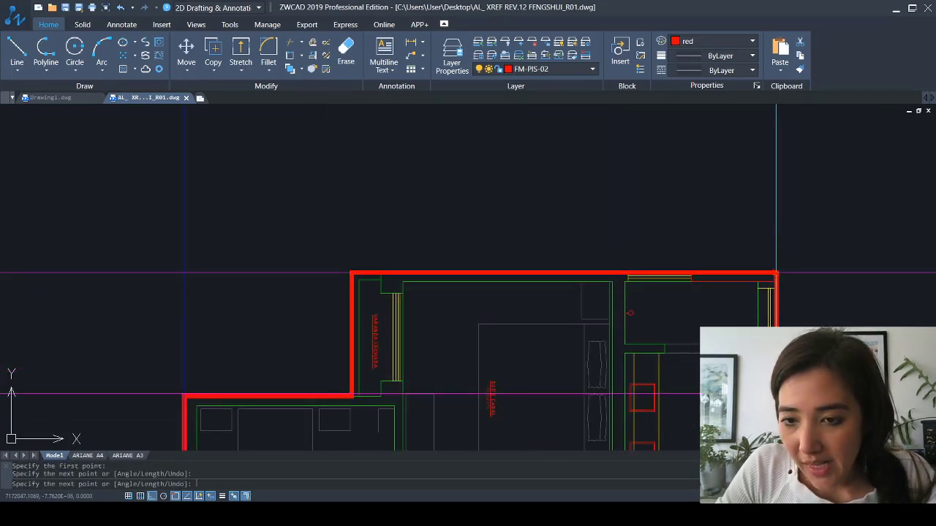
{"action": "key", "text": "Escape"}
{"action": "key", "text": "Escape"}
{"action": "key", "text": "Escape"}
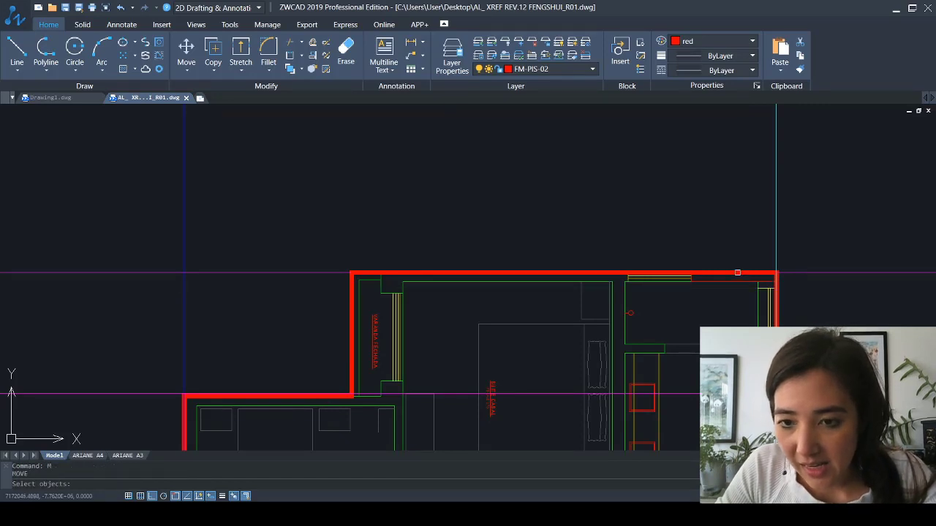
Move the new top-wall line by its right end onto the right blue guide, between the blue and cyan horizontal lines
{"action": "left_click", "coordinate": [738, 272]}
{"action": "key", "text": "Return"}
{"action": "left_click", "coordinate": [777, 273]}
{"action": "scroll", "coordinate": [727, 300], "scroll_direction": "down", "scroll_amount": 5}
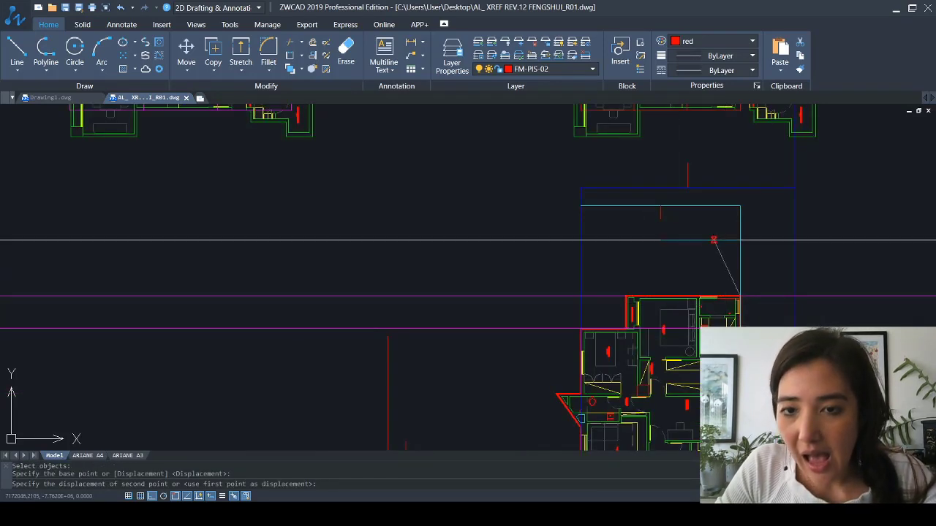
{"action": "scroll", "coordinate": [713, 239], "scroll_direction": "up", "scroll_amount": 5}
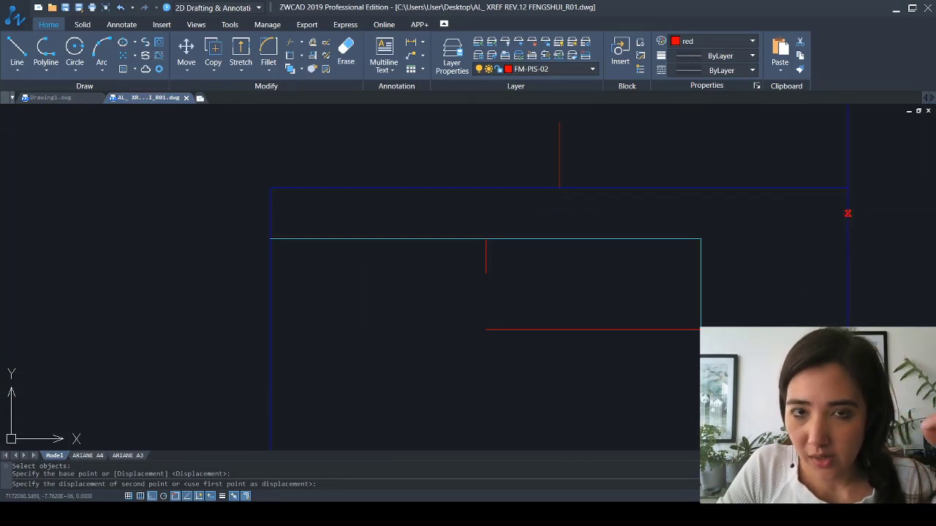
{"action": "left_click", "coordinate": [847, 213]}
Compare the moved top-wall line with the midpoint of the blue horizontal line and with the enclosed balcony's outer wall
{"action": "scroll", "coordinate": [542, 188], "scroll_direction": "up", "scroll_amount": 1}
{"action": "scroll", "coordinate": [542, 188], "scroll_direction": "up", "scroll_amount": 4}
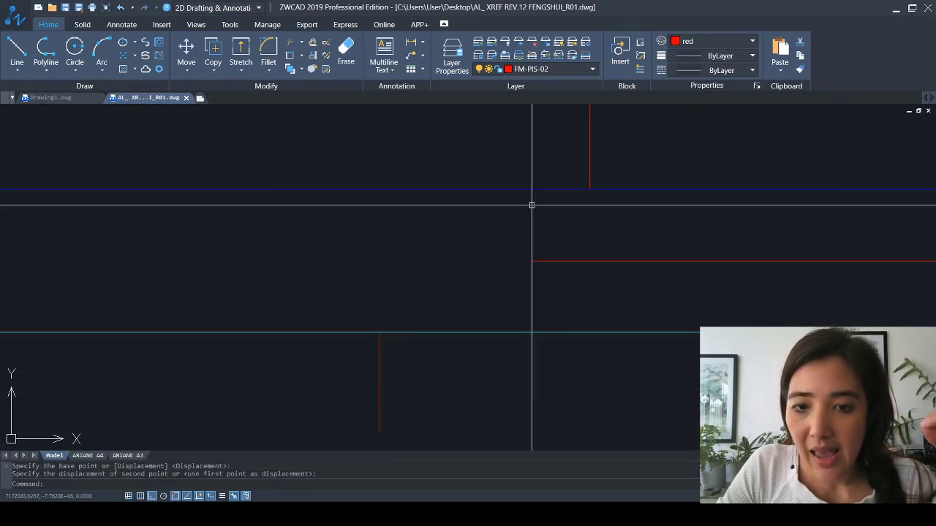
{"action": "scroll", "coordinate": [532, 205], "scroll_direction": "down", "scroll_amount": 3}
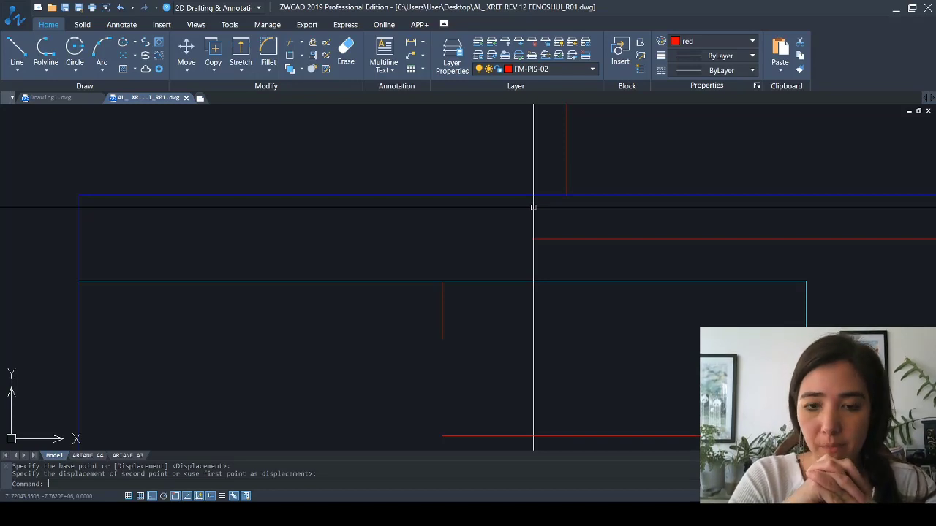
{"action": "scroll", "coordinate": [533, 208], "scroll_direction": "down", "scroll_amount": 4}
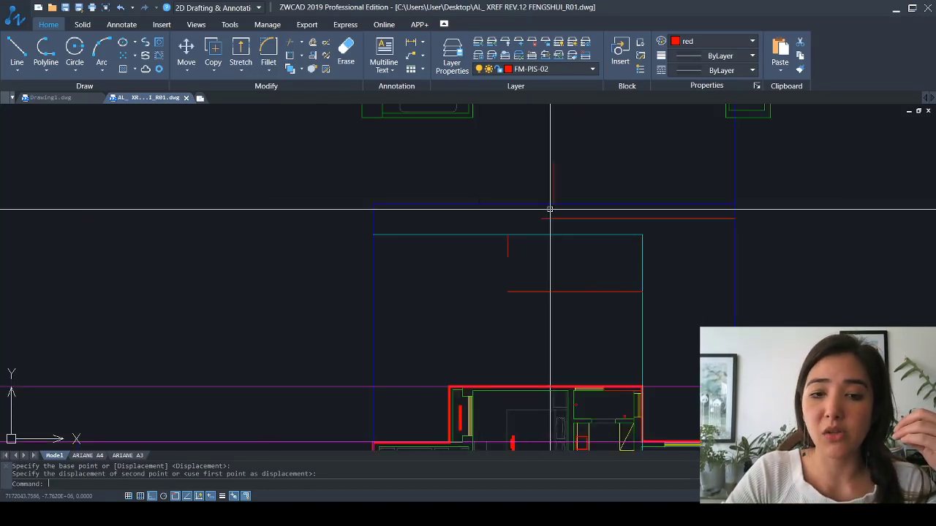
{"action": "scroll", "coordinate": [450, 409], "scroll_direction": "up", "scroll_amount": 5}
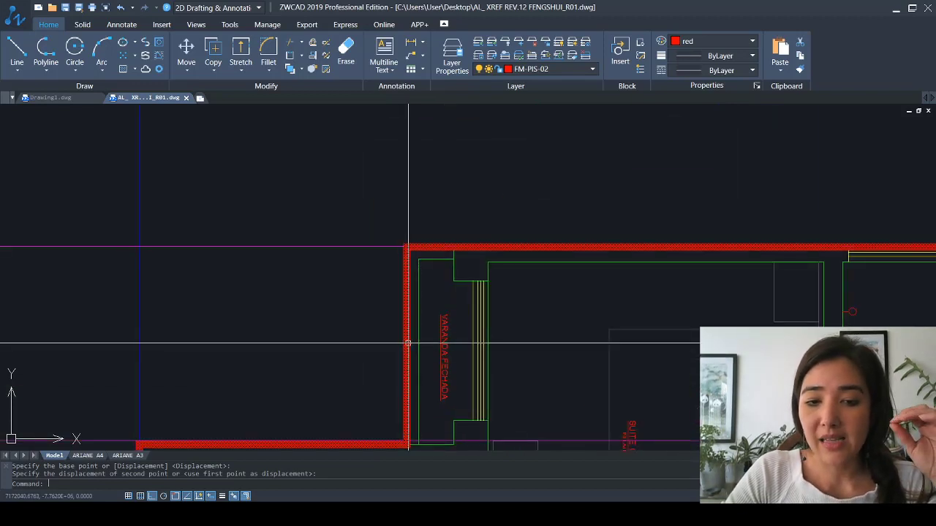
{"action": "scroll", "coordinate": [548, 293], "scroll_direction": "down", "scroll_amount": 1}
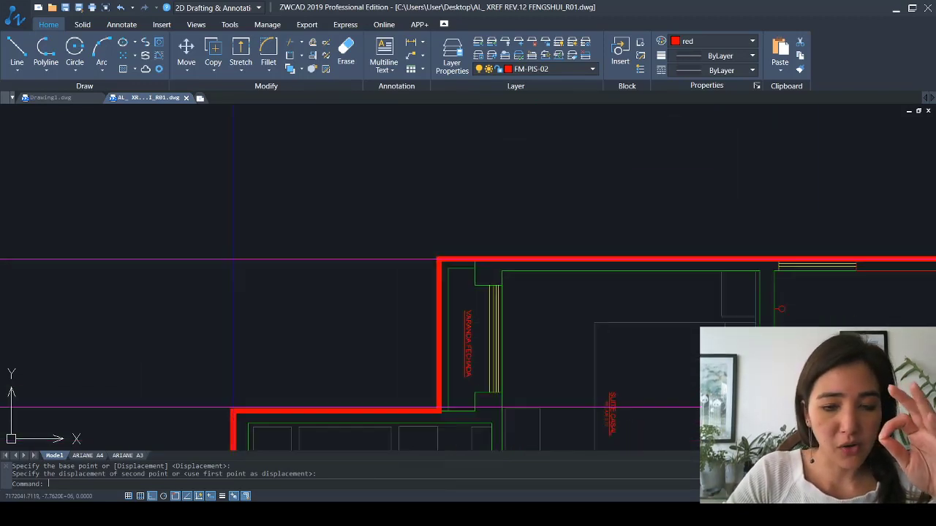
{"action": "scroll", "coordinate": [548, 299], "scroll_direction": "down", "scroll_amount": 2}
{"action": "scroll", "coordinate": [564, 266], "scroll_direction": "up", "scroll_amount": 5}
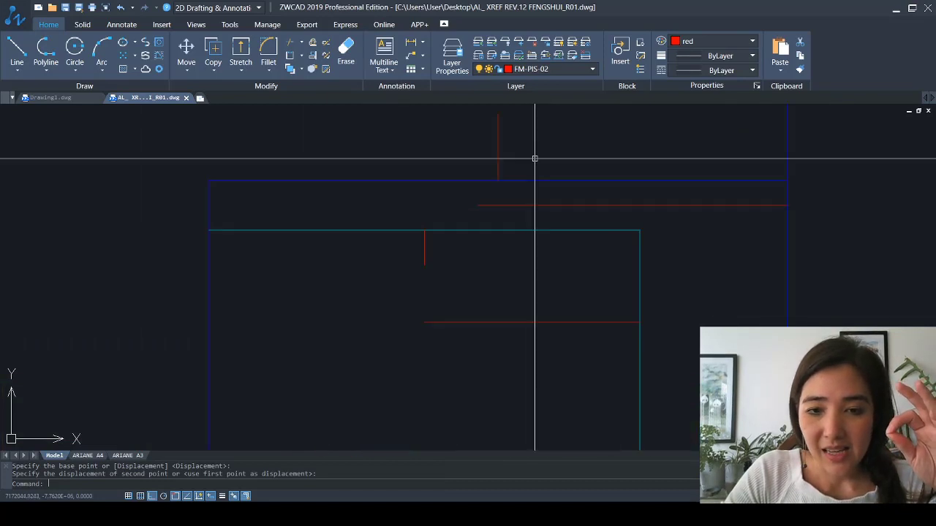
{"action": "scroll", "coordinate": [535, 159], "scroll_direction": "up", "scroll_amount": 3}
{"action": "scroll", "coordinate": [524, 175], "scroll_direction": "down", "scroll_amount": 5}
{"action": "scroll", "coordinate": [433, 351], "scroll_direction": "up", "scroll_amount": 3}
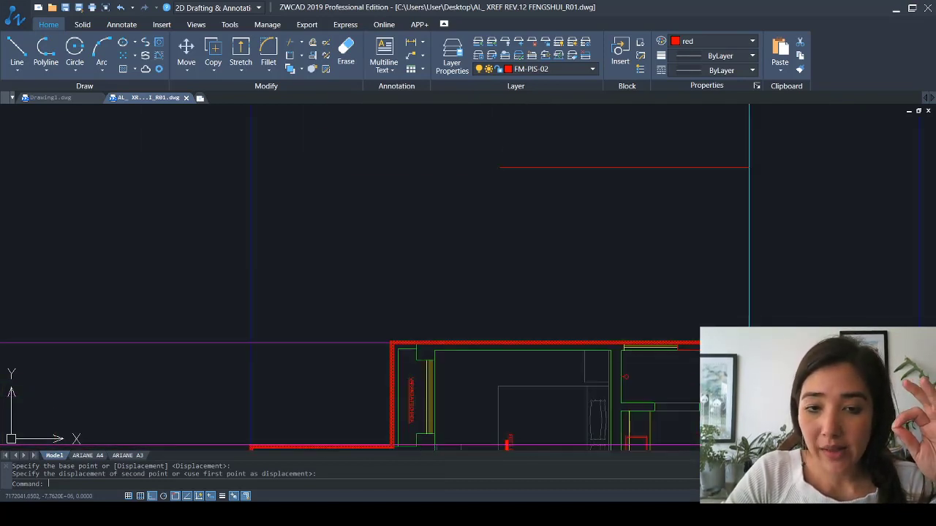
{"action": "scroll", "coordinate": [392, 340], "scroll_direction": "down", "scroll_amount": 3}
{"action": "scroll", "coordinate": [486, 219], "scroll_direction": "up", "scroll_amount": 5}
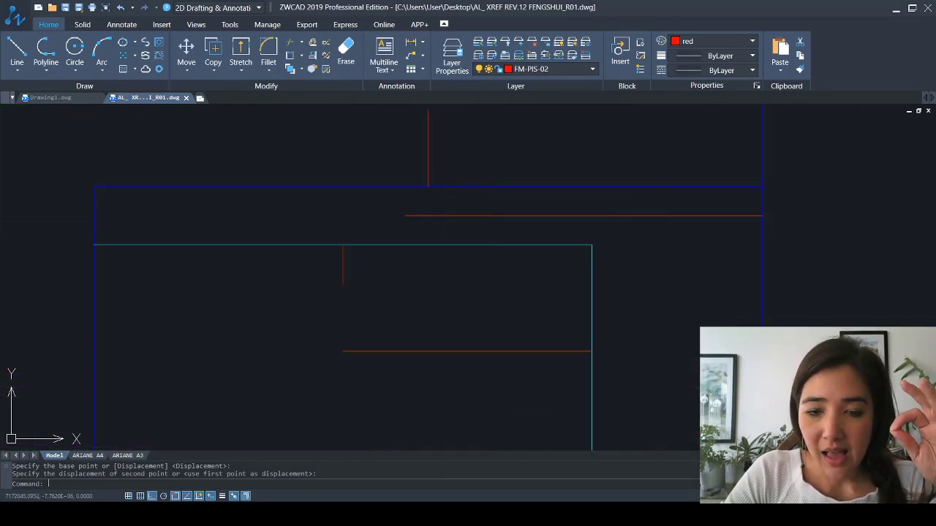
{"action": "left_click", "coordinate": [491, 212]}
{"action": "left_click", "coordinate": [478, 222]}
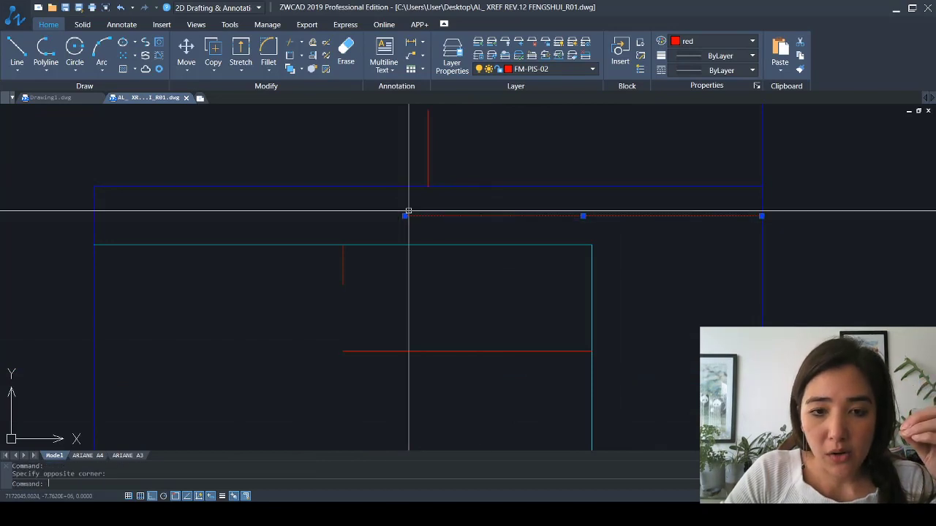
{"action": "left_click", "coordinate": [394, 187]}
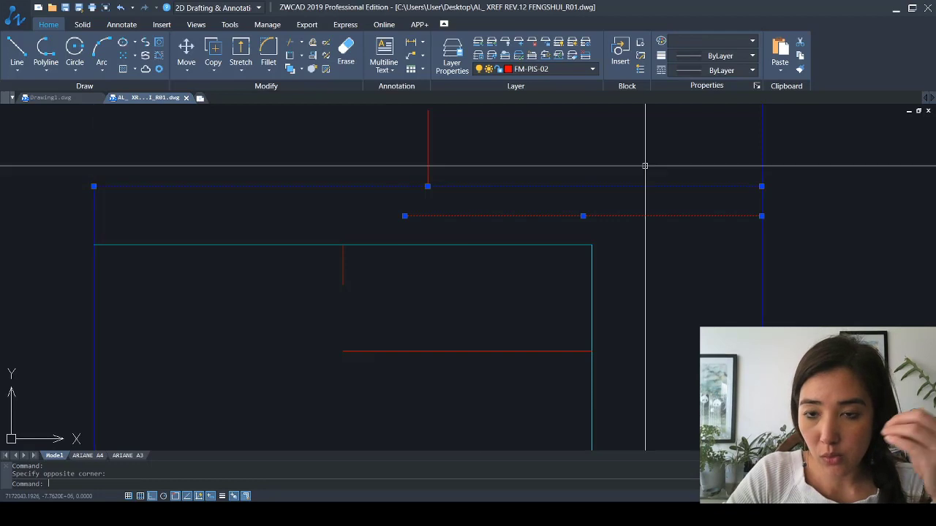
{"action": "scroll", "coordinate": [707, 190], "scroll_direction": "down", "scroll_amount": 4}
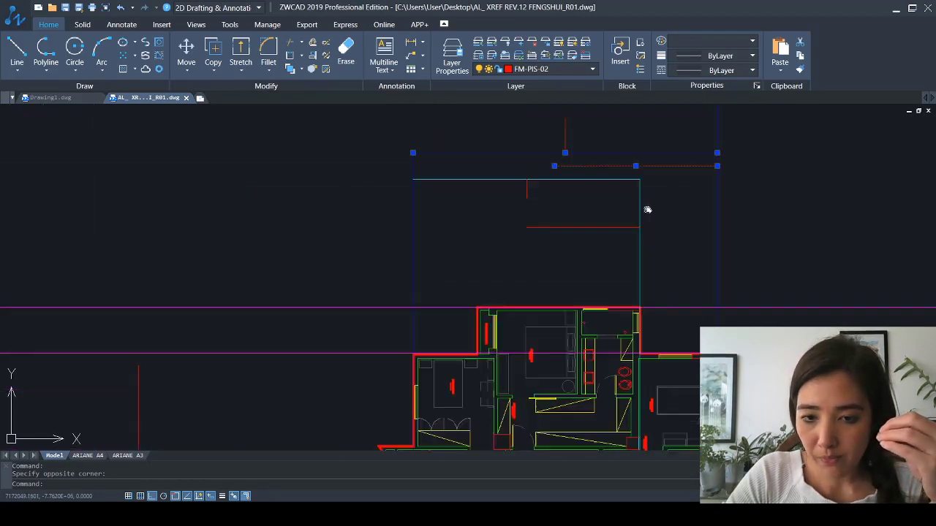
{"action": "key", "text": "Escape"}
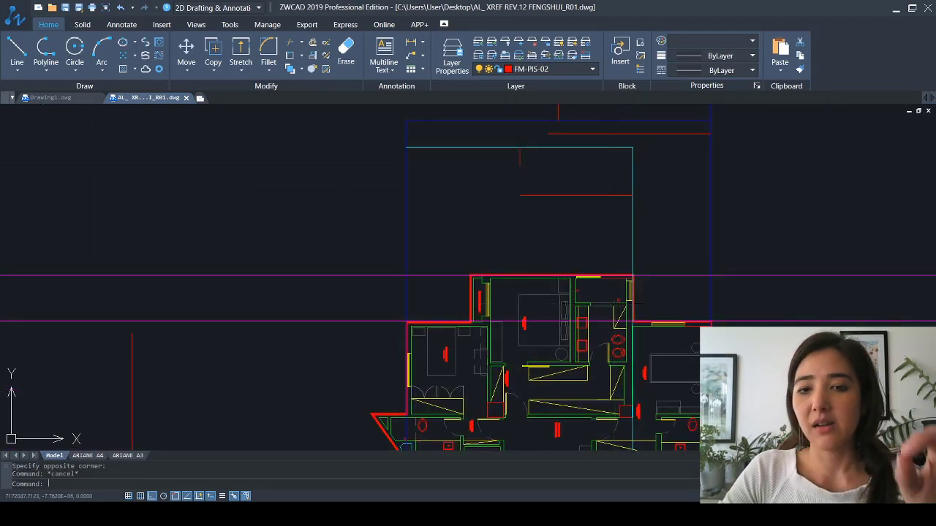
Draw a rectangle from the left blue guide at the upper magenta line to the right blue guide at the lower magenta line
{"action": "middle_click_drag", "start_coordinate": [502, 276], "coordinate": [456, 204]}
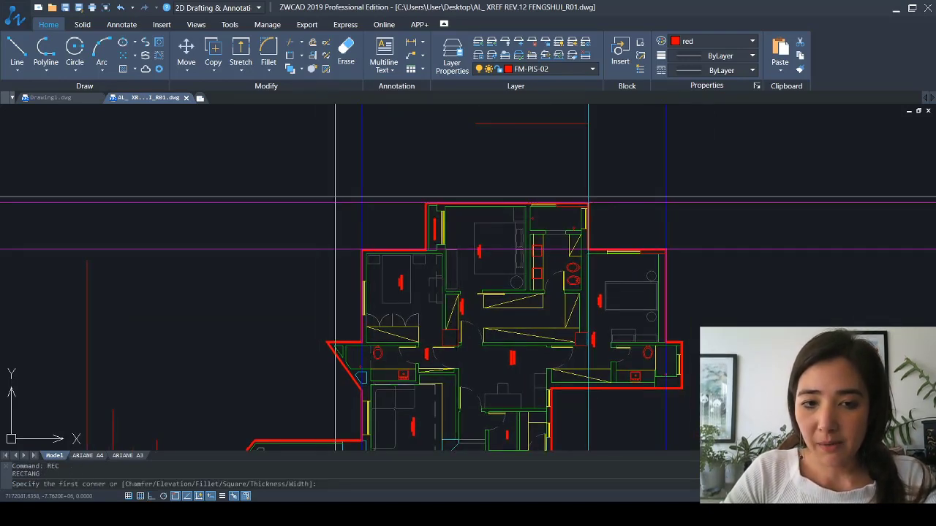
{"action": "key", "text": "Escape"}
{"action": "middle_click_drag", "start_coordinate": [459, 161], "coordinate": [440, 297]}
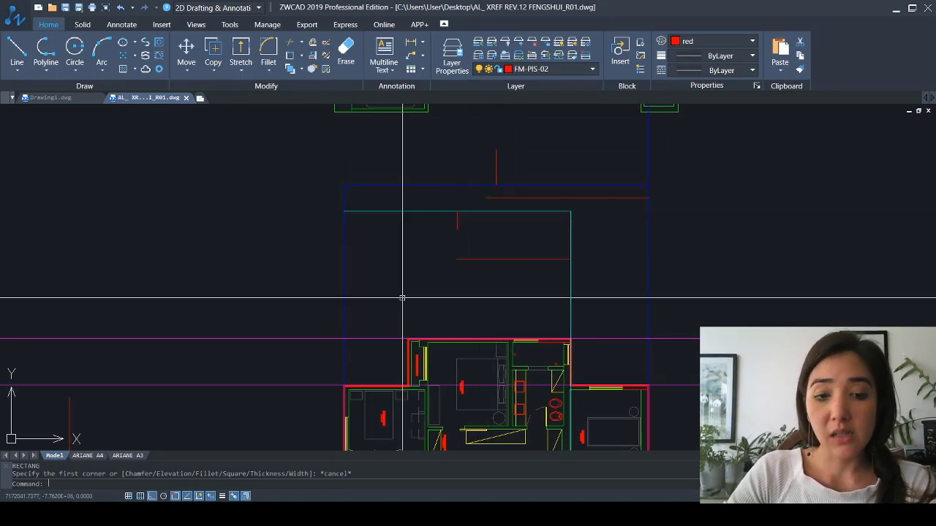
{"action": "middle_click_drag", "start_coordinate": [397, 293], "coordinate": [406, 236]}
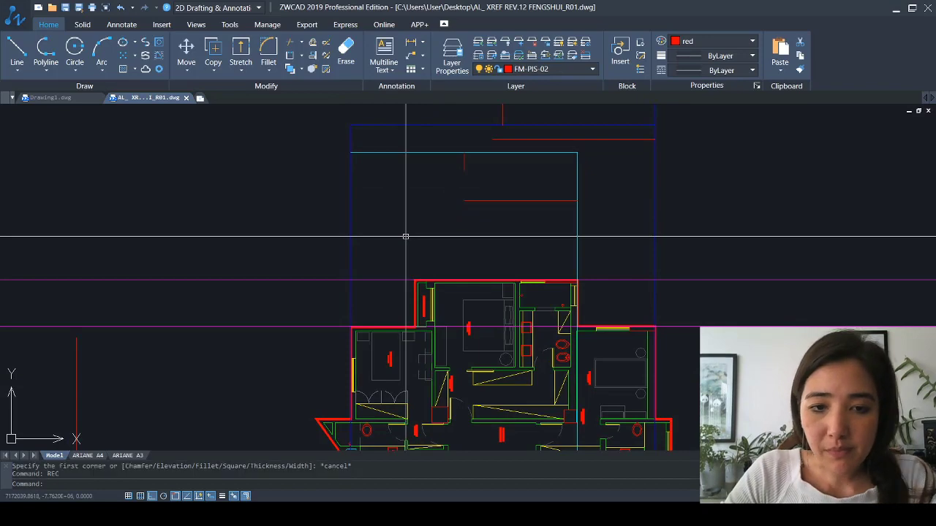
{"action": "key", "text": "Return"}
{"action": "left_click", "coordinate": [352, 280]}
{"action": "scroll", "coordinate": [381, 196], "scroll_direction": "down", "scroll_amount": 5}
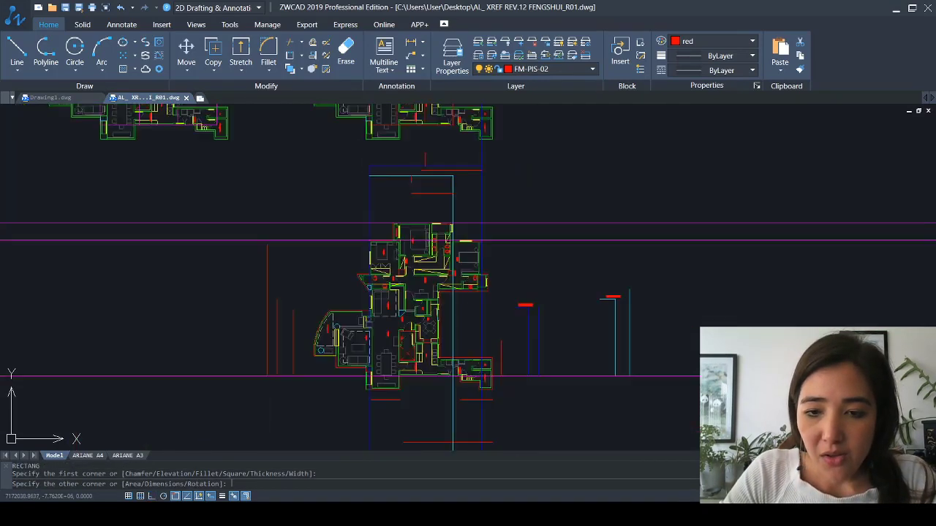
{"action": "scroll", "coordinate": [399, 245], "scroll_direction": "up", "scroll_amount": 2}
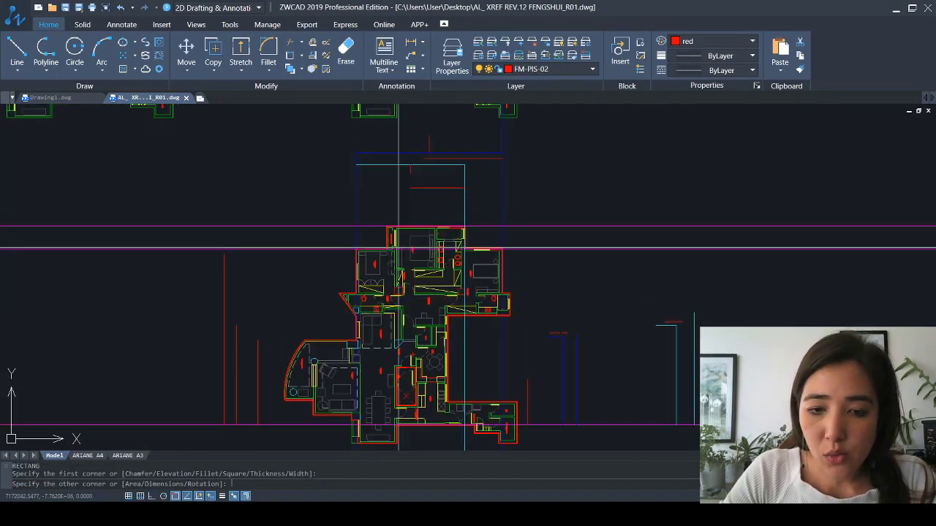
{"action": "scroll", "coordinate": [505, 421], "scroll_direction": "up", "scroll_amount": 5}
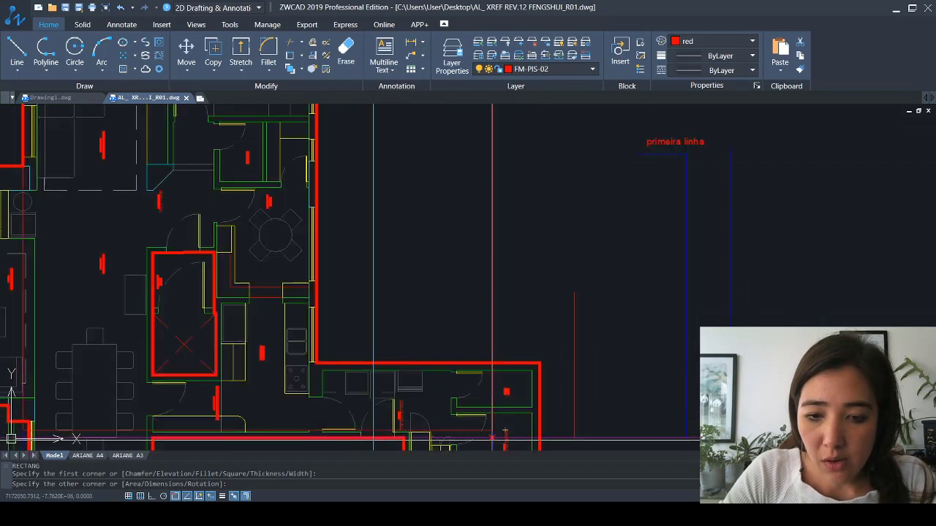
{"action": "left_click", "coordinate": [492, 439]}
{"action": "scroll", "coordinate": [480, 311], "scroll_direction": "down", "scroll_amount": 1}
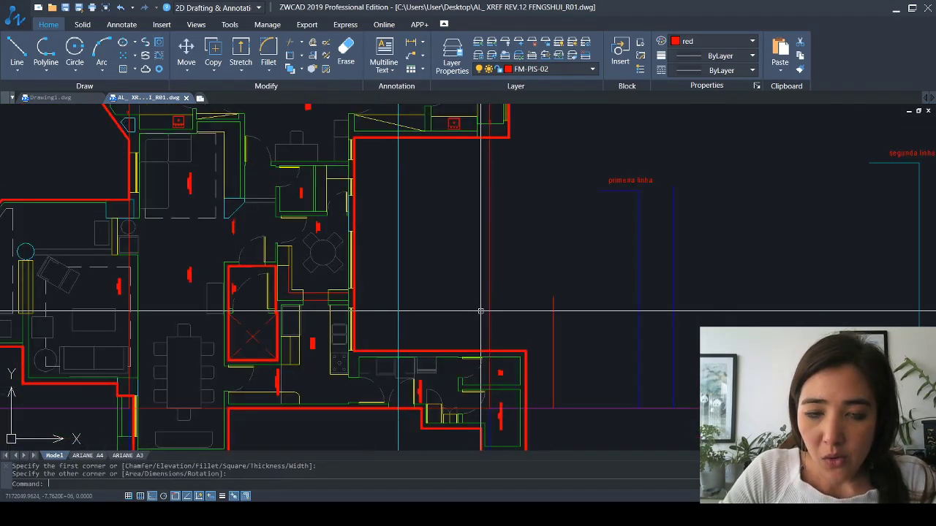
{"action": "scroll", "coordinate": [481, 311], "scroll_direction": "down", "scroll_amount": 5}
Erase the rectangle just drawn over the apartment plan
{"action": "key", "text": "Escape"}
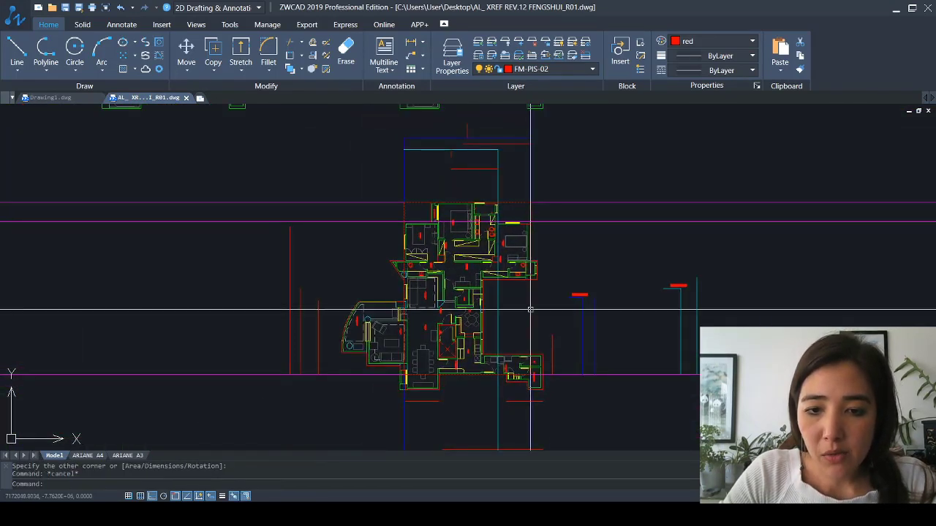
{"action": "middle_click_drag", "start_coordinate": [545, 318], "coordinate": [509, 309]}
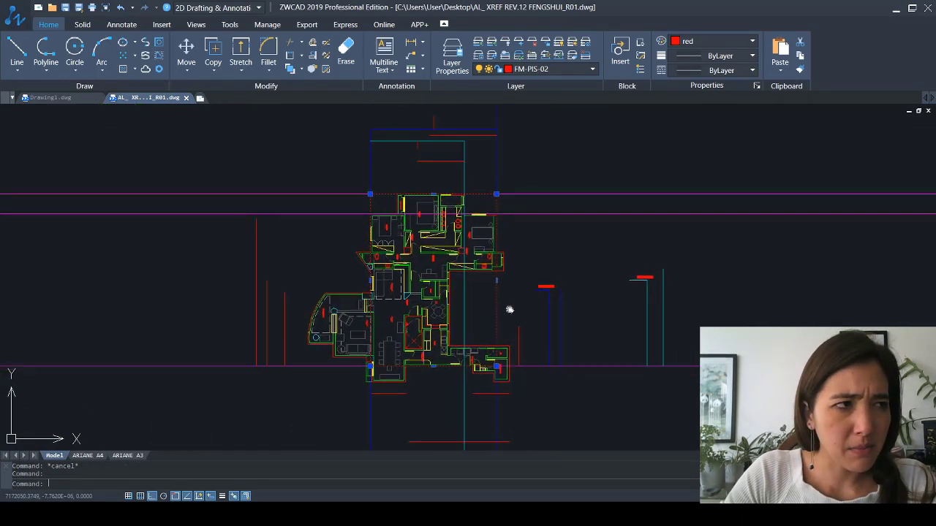
{"action": "scroll", "coordinate": [514, 302], "scroll_direction": "up", "scroll_amount": 1}
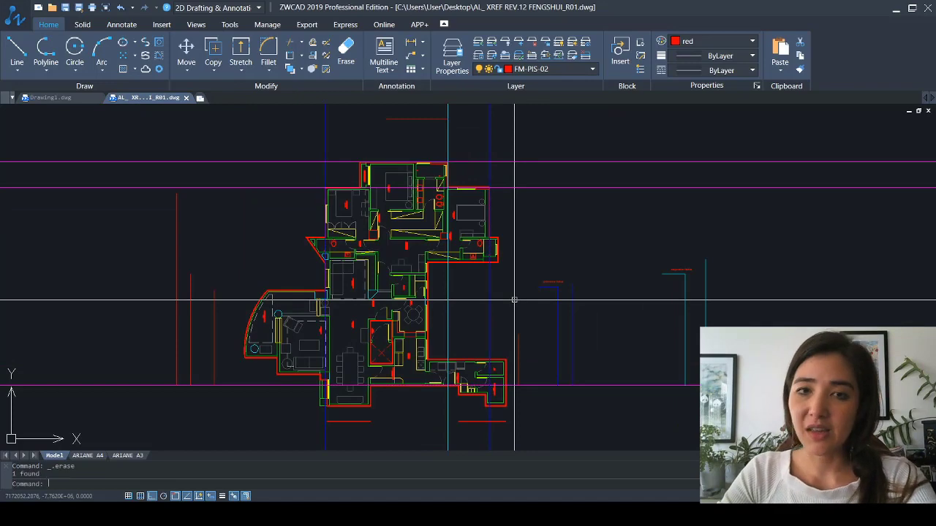
Stretch the red outline's vertical edge at VARANDA FECHADA inward to the window line of the SUITE CASAL, excluding the balcony
{"action": "scroll", "coordinate": [417, 160], "scroll_direction": "up", "scroll_amount": 4}
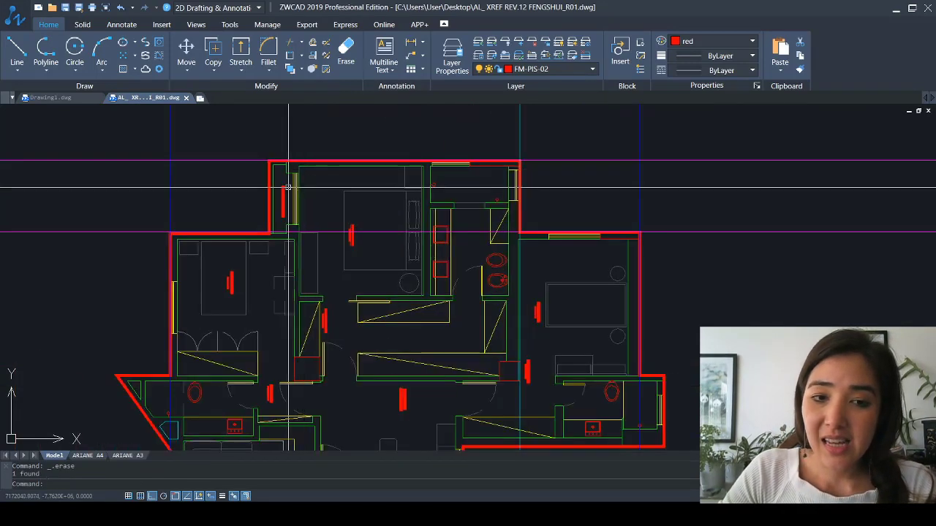
{"action": "scroll", "coordinate": [289, 188], "scroll_direction": "up", "scroll_amount": 3}
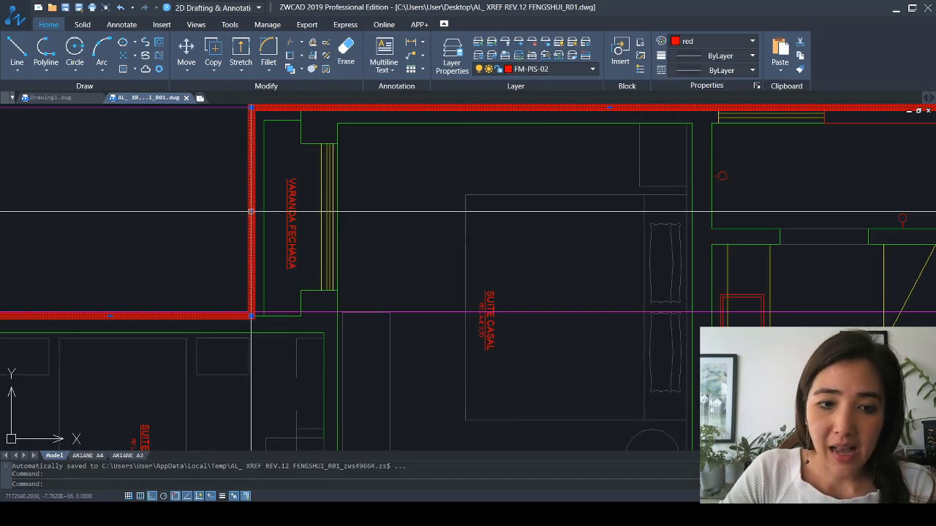
{"action": "left_click", "coordinate": [251, 211]}
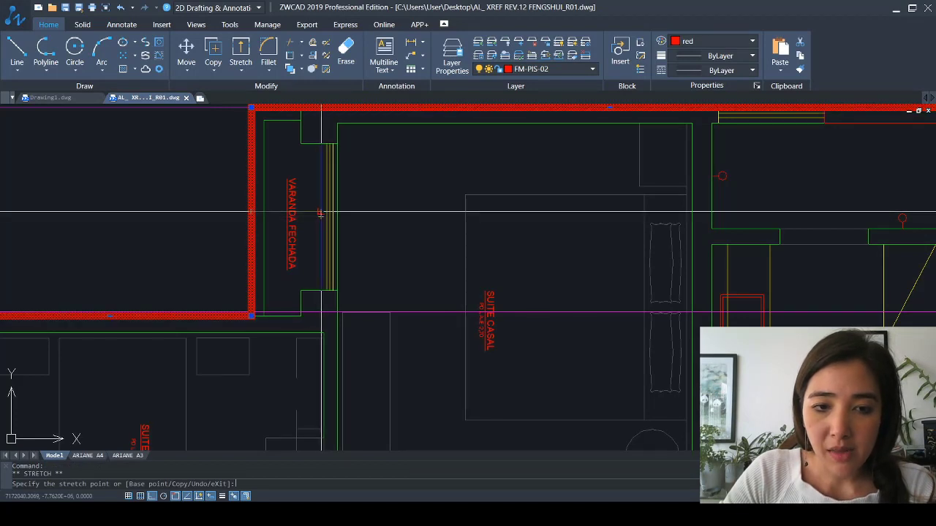
{"action": "left_click", "coordinate": [321, 213]}
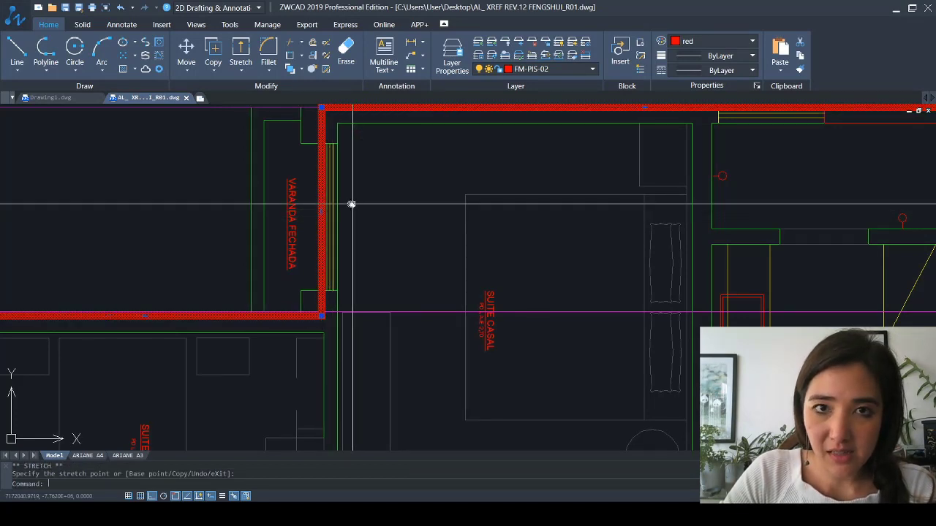
{"action": "middle_click_drag", "start_coordinate": [351, 203], "coordinate": [316, 244]}
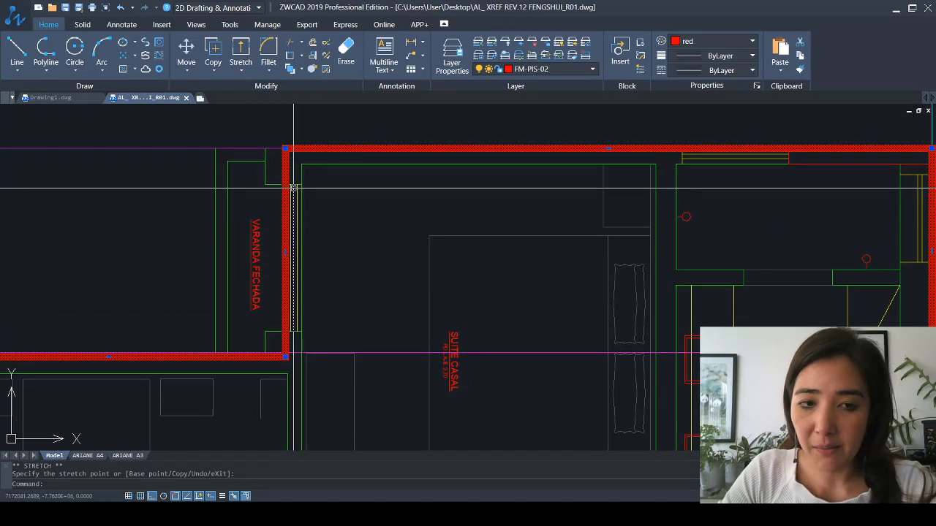
Draw a line along the shortened uppermost wall from its left outline corner to the cyan guide
{"action": "key", "text": "Return"}
{"action": "scroll", "coordinate": [286, 152], "scroll_direction": "up", "scroll_amount": 3}
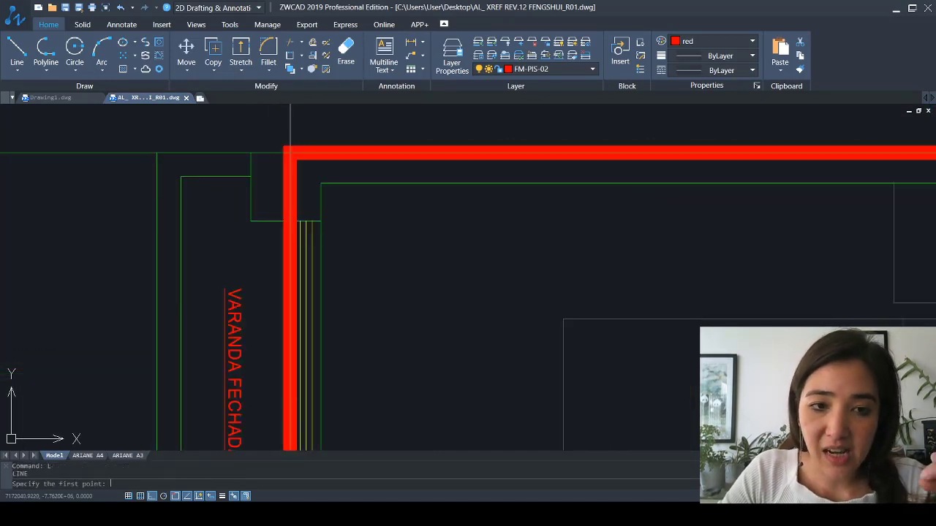
{"action": "left_click", "coordinate": [287, 152]}
{"action": "scroll", "coordinate": [286, 151], "scroll_direction": "down", "scroll_amount": 5}
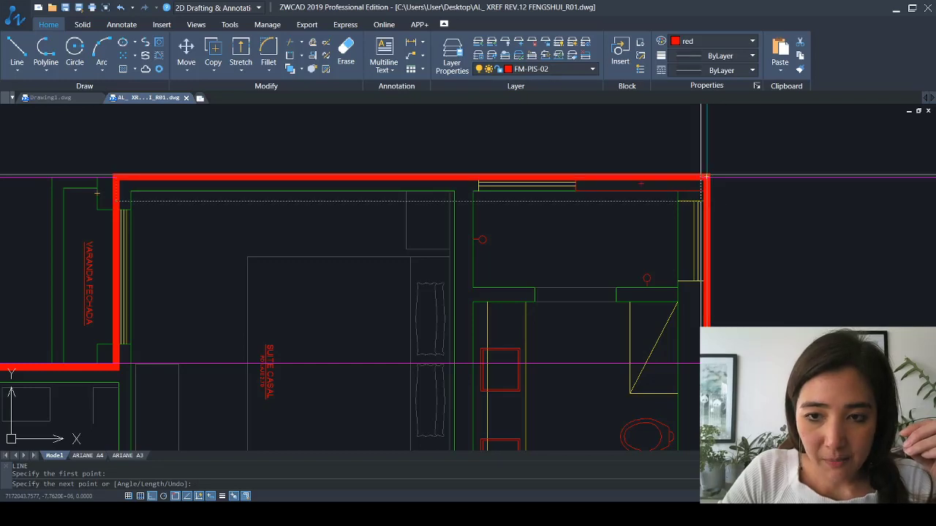
{"action": "key", "text": "Escape"}
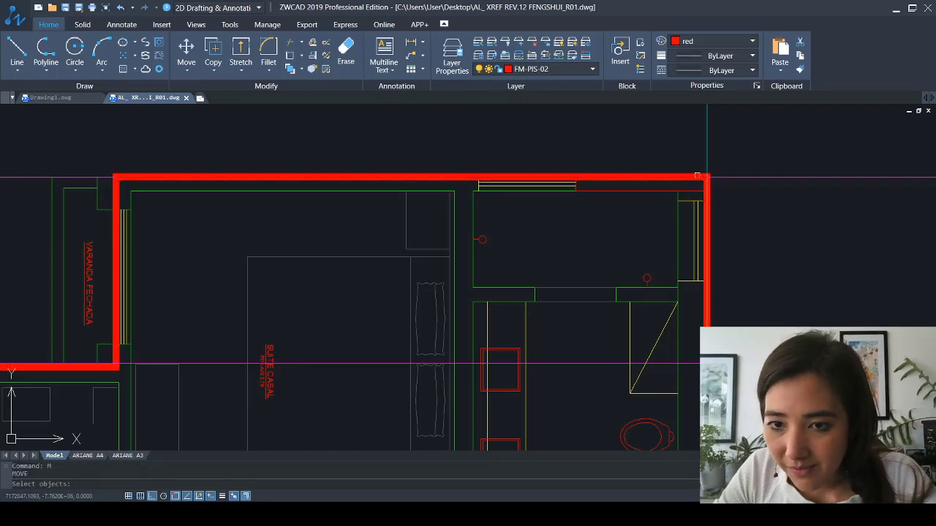
Move the line drawn along the uppermost wall up against the vertical cyan guide, just below the horizontal cyan line, to compare it with the midpoint mark
{"action": "scroll", "coordinate": [651, 241], "scroll_direction": "down", "scroll_amount": 5}
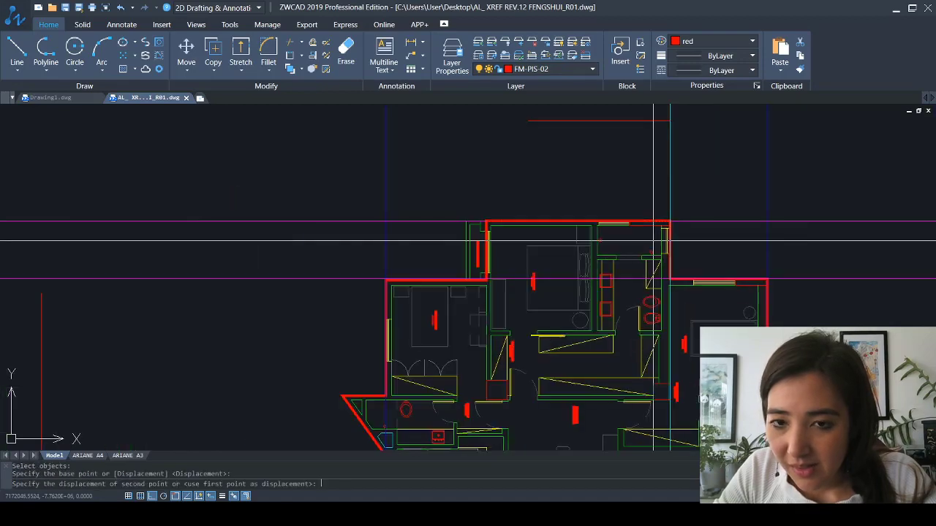
{"action": "middle_click_drag", "start_coordinate": [664, 210], "coordinate": [660, 291]}
{"action": "scroll", "coordinate": [540, 340], "scroll_direction": "up", "scroll_amount": 4}
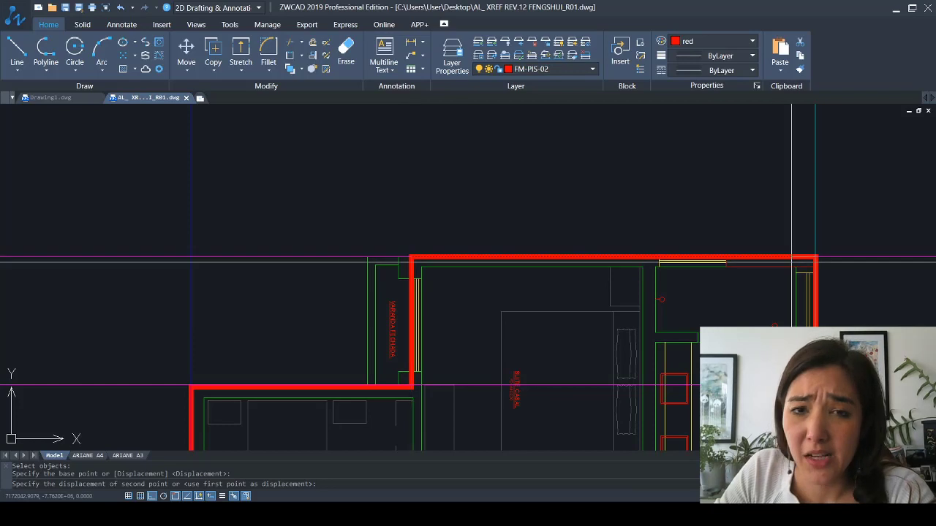
{"action": "middle_click_drag", "start_coordinate": [723, 251], "coordinate": [640, 494]}
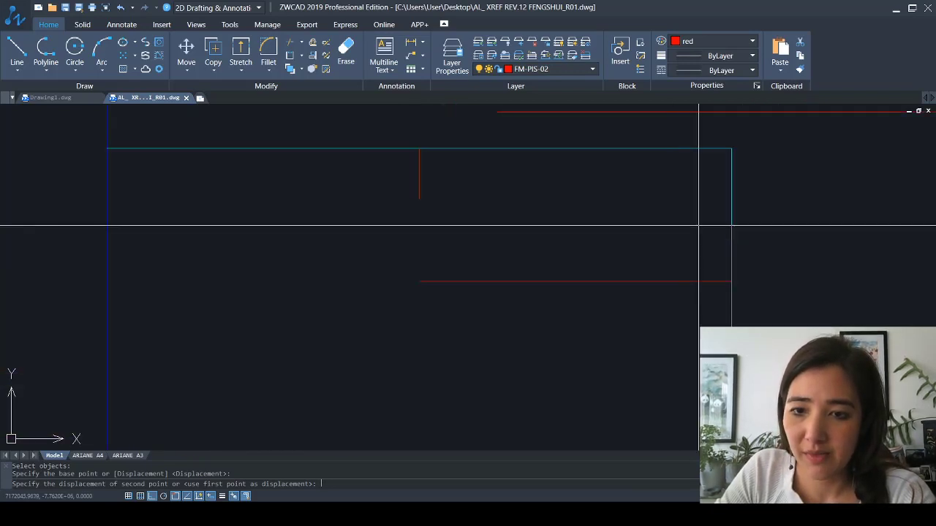
{"action": "left_click", "coordinate": [730, 172]}
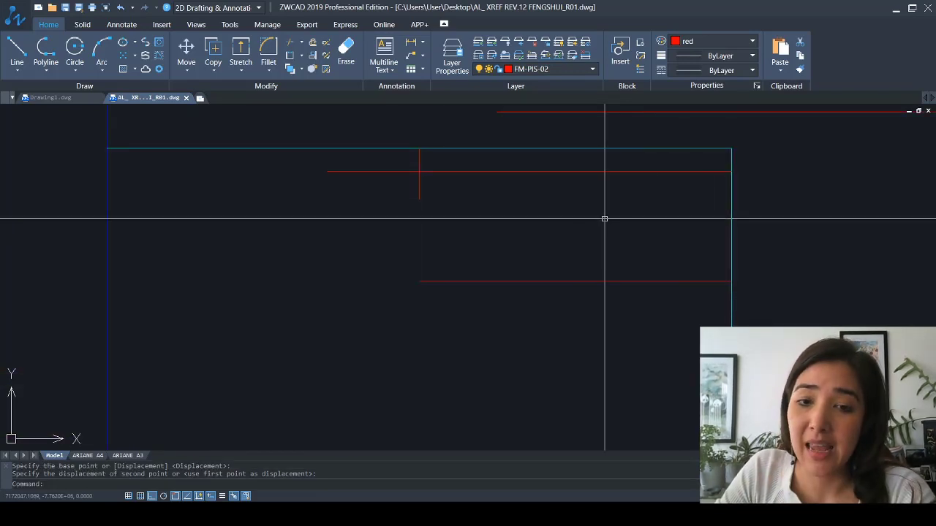
Move the same wall line up to the right corner of the blue guides, beside the blue width's midpoint mark
{"action": "middle_click_drag", "start_coordinate": [577, 156], "coordinate": [547, 281]}
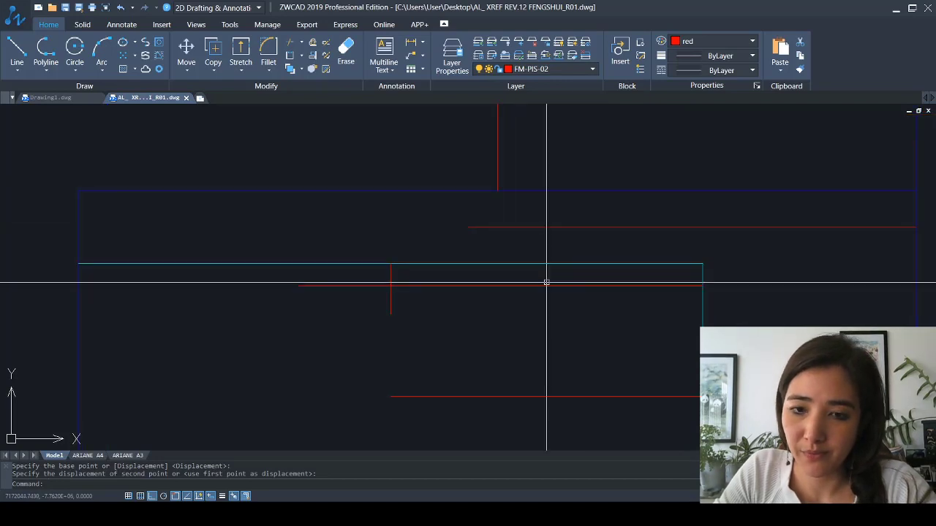
{"action": "type", "text": "m"}
{"action": "key", "text": "Return"}
{"action": "left_click", "coordinate": [547, 283]}
{"action": "left_click", "coordinate": [541, 293]}
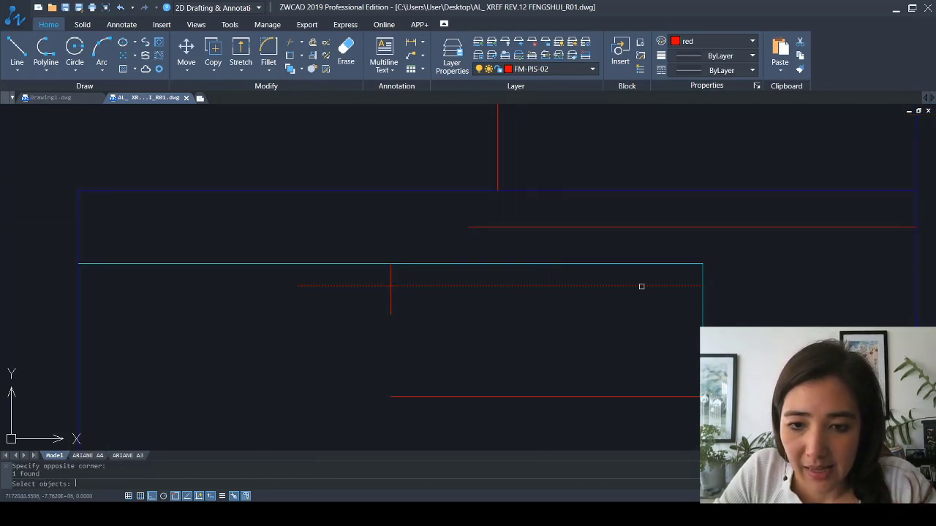
{"action": "key", "text": "Return"}
{"action": "left_click", "coordinate": [702, 286]}
{"action": "scroll", "coordinate": [629, 249], "scroll_direction": "up", "scroll_amount": 5}
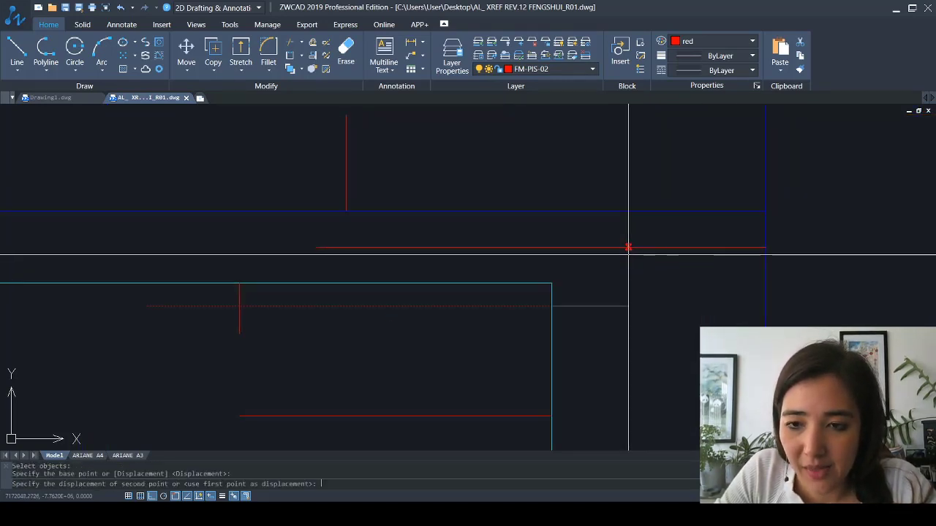
{"action": "left_click", "coordinate": [849, 176]}
Examine the wall line's length against the blue width's midpoint mark and half-length line, then review the guides over the plan
{"action": "scroll", "coordinate": [652, 219], "scroll_direction": "down", "scroll_amount": 4}
{"action": "middle_click_drag", "start_coordinate": [216, 190], "coordinate": [451, 256]}
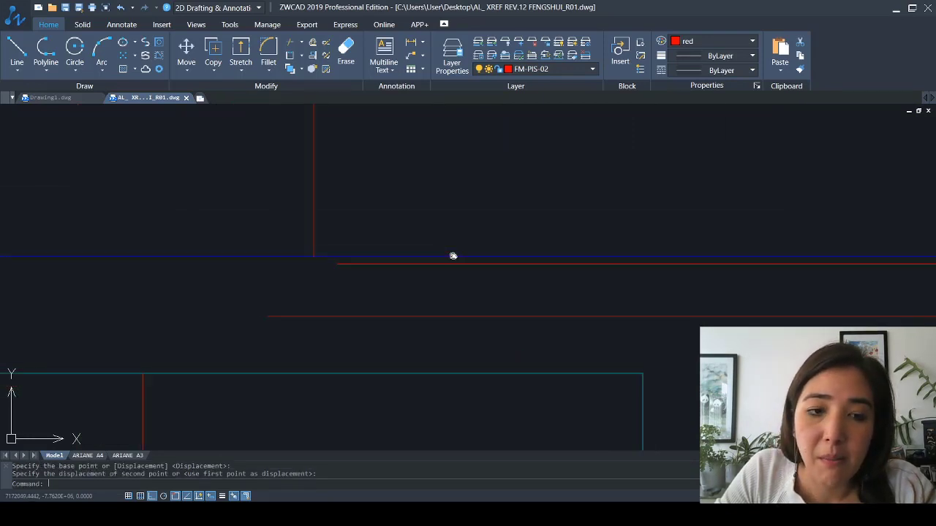
{"action": "scroll", "coordinate": [341, 270], "scroll_direction": "down", "scroll_amount": 4}
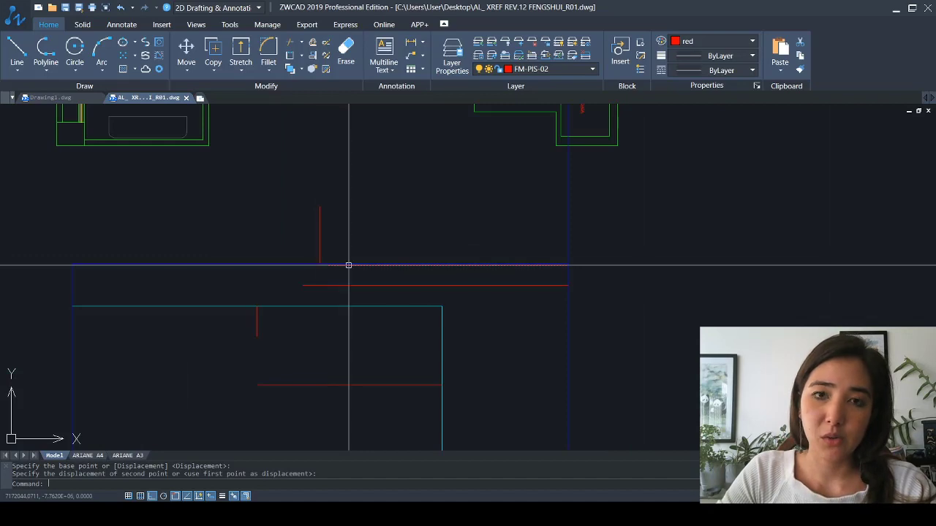
{"action": "scroll", "coordinate": [348, 266], "scroll_direction": "down", "scroll_amount": 1}
{"action": "middle_click_drag", "start_coordinate": [372, 272], "coordinate": [415, 128]}
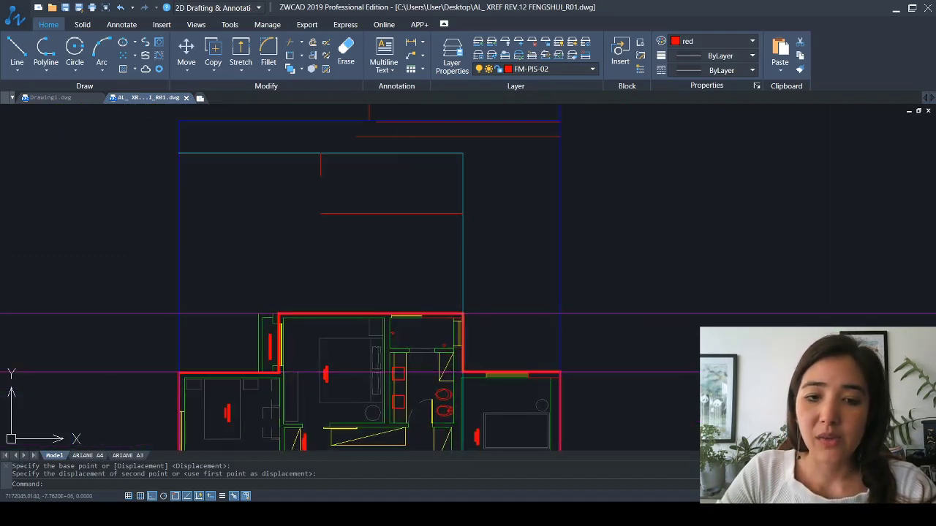
{"action": "middle_click_drag", "start_coordinate": [473, 336], "coordinate": [486, 459]}
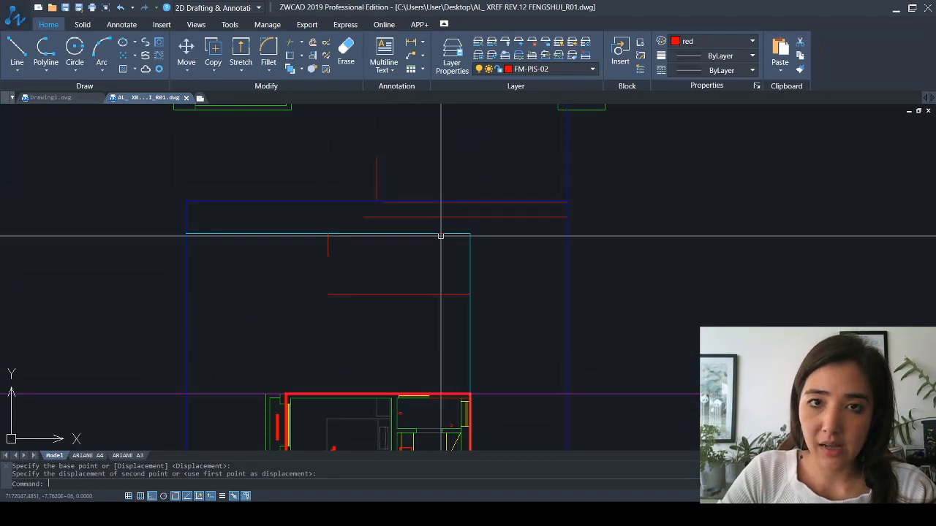
{"action": "middle_click_drag", "start_coordinate": [397, 340], "coordinate": [384, 287]}
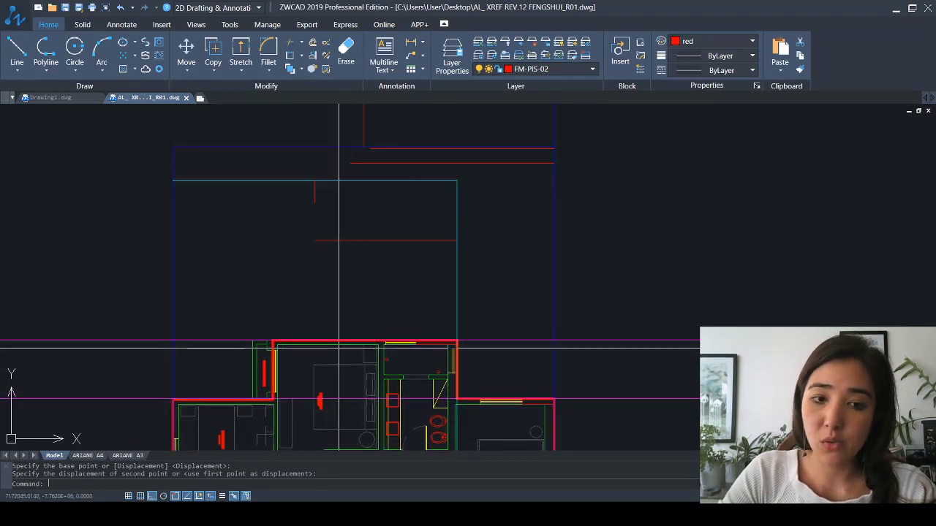
{"action": "middle_click_drag", "start_coordinate": [339, 348], "coordinate": [387, 223]}
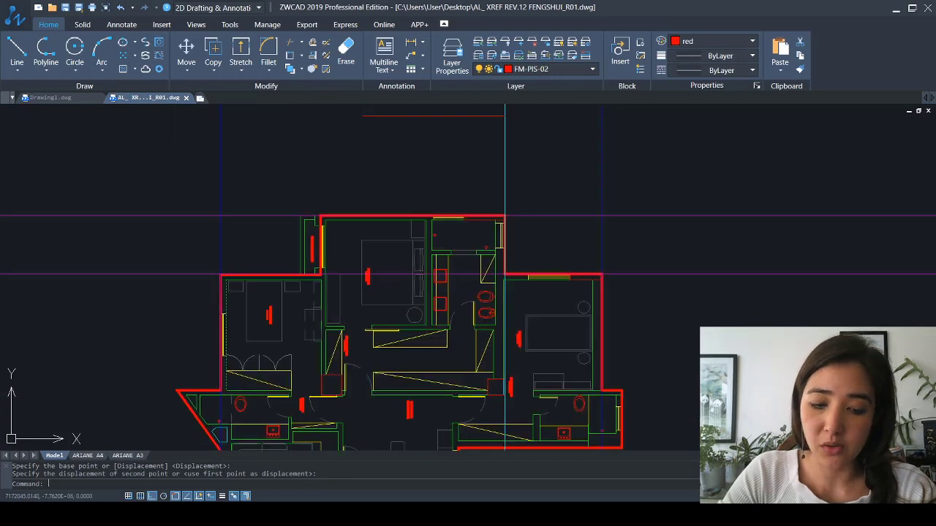
Draw a rectangle from the left blue guide at the SUITE STELLA wall line to the right blue guide at the lowest magenta line
{"action": "scroll", "coordinate": [220, 270], "scroll_direction": "up", "scroll_amount": 4}
{"action": "type", "text": "rec"}
{"action": "key", "text": "Return"}
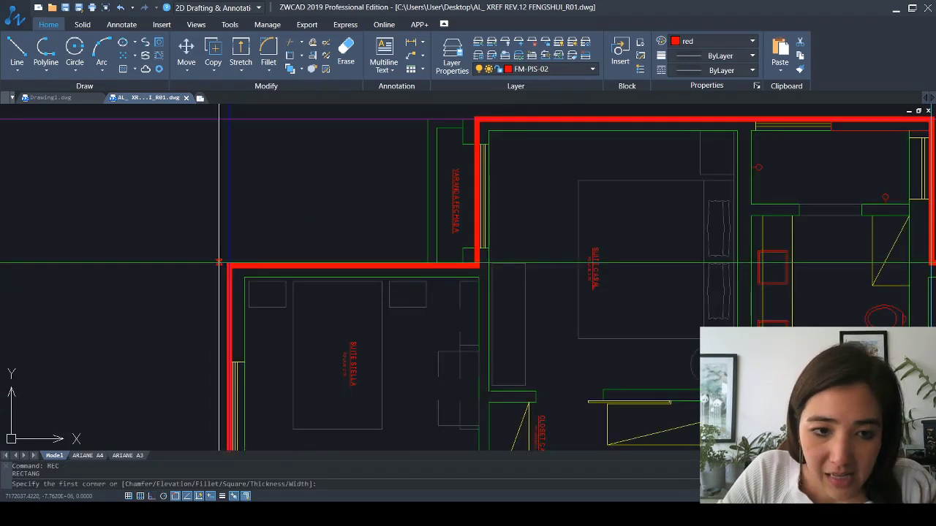
{"action": "left_click", "coordinate": [229, 264]}
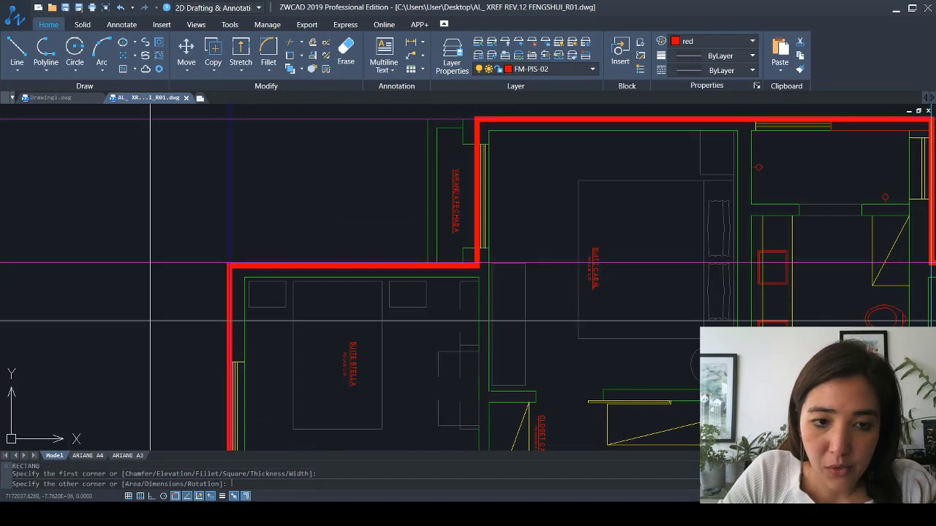
{"action": "scroll", "coordinate": [213, 210], "scroll_direction": "down", "scroll_amount": 5}
{"action": "scroll", "coordinate": [213, 210], "scroll_direction": "down", "scroll_amount": 2}
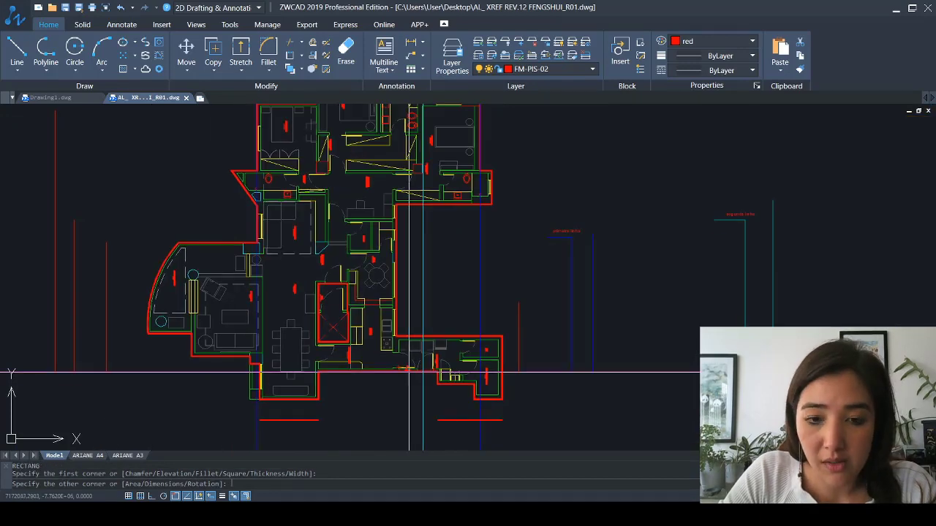
{"action": "scroll", "coordinate": [410, 373], "scroll_direction": "up", "scroll_amount": 2}
{"action": "scroll", "coordinate": [479, 379], "scroll_direction": "up", "scroll_amount": 2}
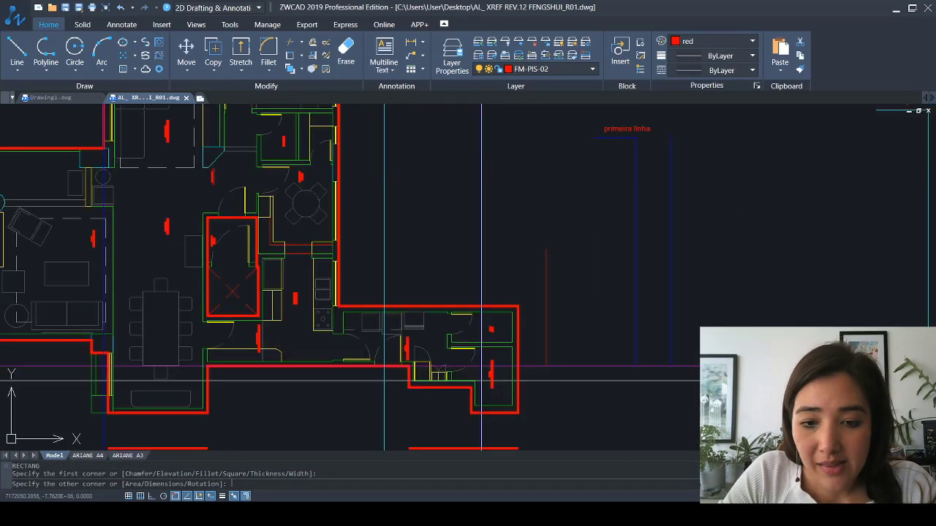
{"action": "left_click", "coordinate": [482, 380]}
{"action": "scroll", "coordinate": [483, 365], "scroll_direction": "down", "scroll_amount": 5}
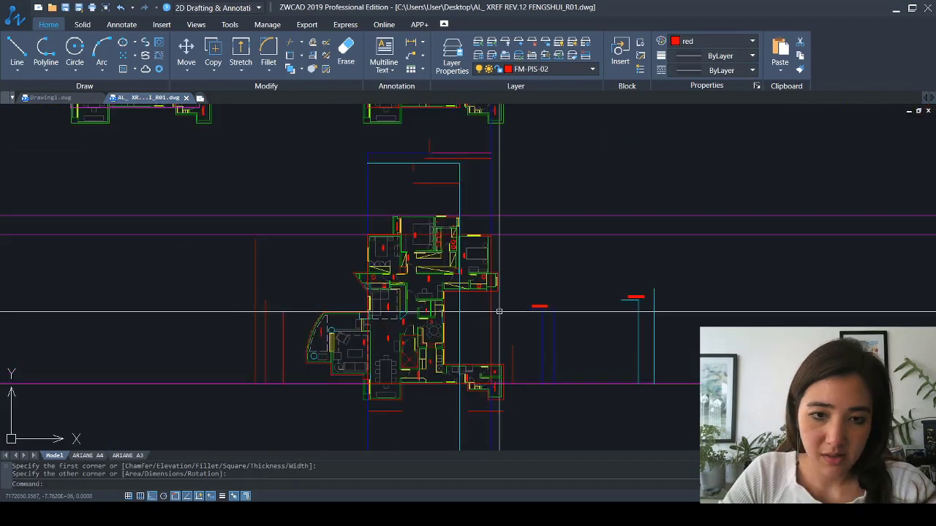
Trim the right blue vertical guide above the horizontal blue line, removing the part that runs past the upper plan copy
{"action": "middle_click_drag", "start_coordinate": [507, 163], "coordinate": [490, 368]}
{"action": "key", "text": "Escape"}
{"action": "key", "text": "Escape"}
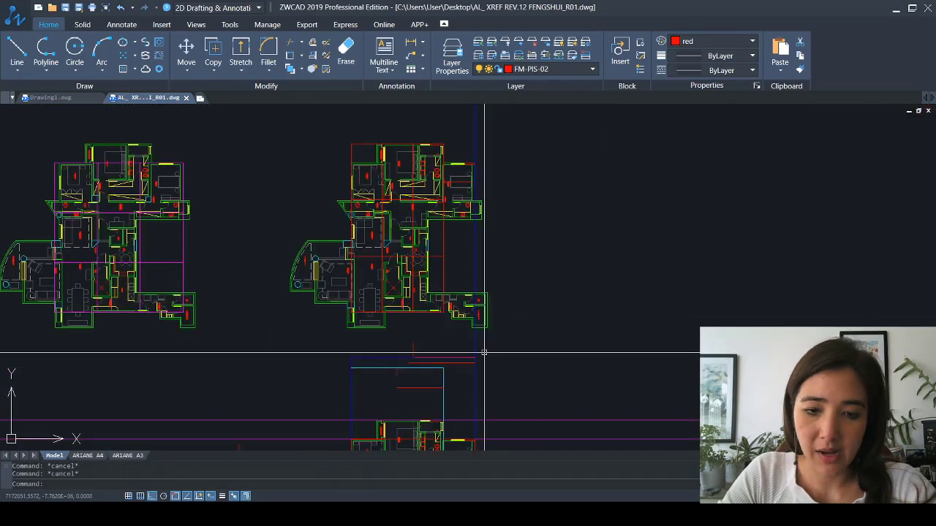
{"action": "type", "text": "e"}
{"action": "key", "text": "space"}
{"action": "key", "text": "Escape"}
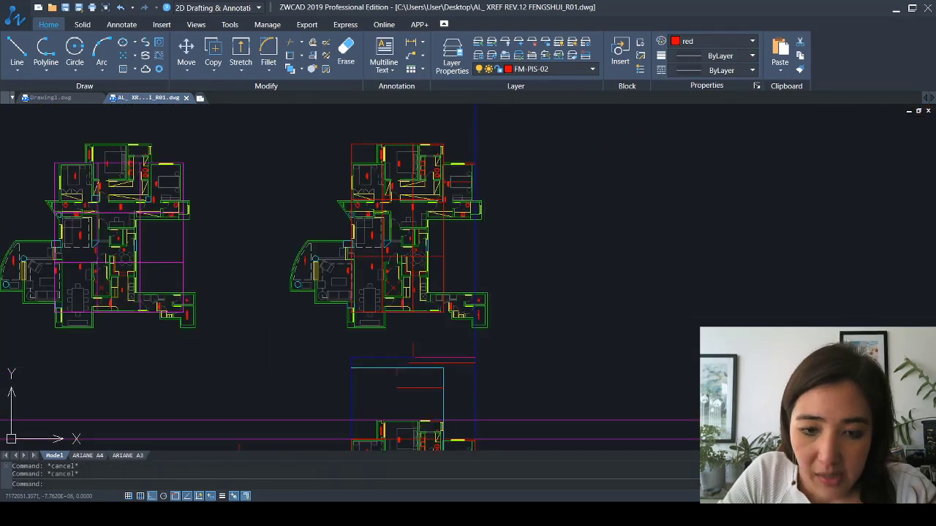
{"action": "type", "text": "tr"}
{"action": "key", "text": "space"}
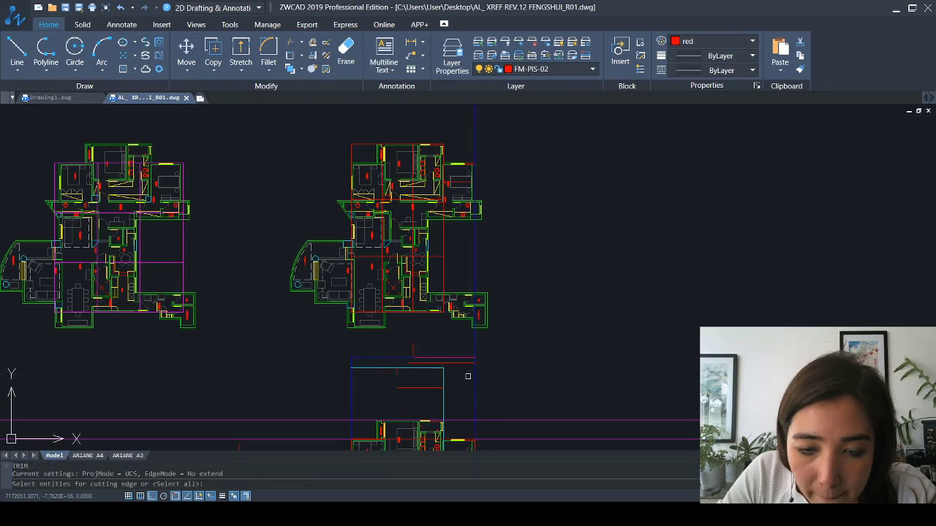
{"action": "left_click", "coordinate": [469, 372]}
{"action": "left_click", "coordinate": [466, 359]}
{"action": "key", "text": "space"}
{"action": "left_click", "coordinate": [470, 360]}
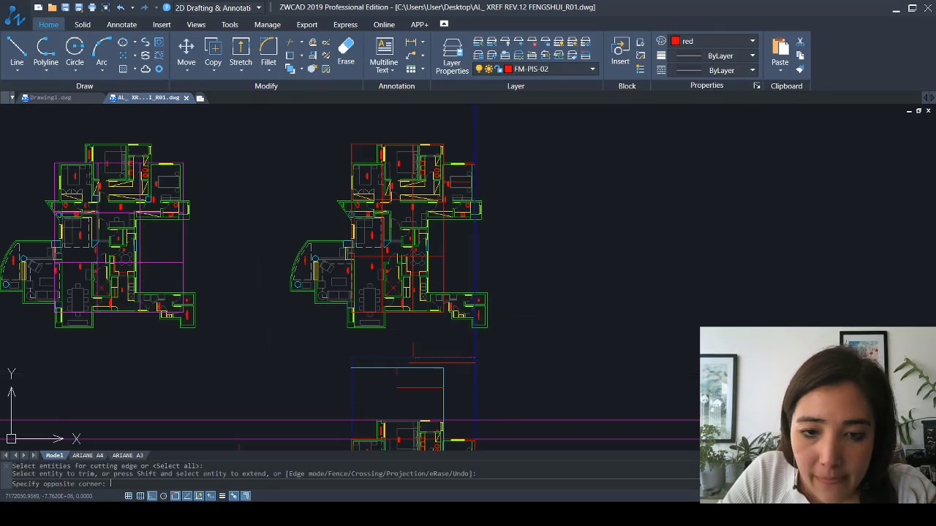
{"action": "left_click", "coordinate": [480, 345]}
{"action": "key", "text": "Escape"}
Examine how the magenta grid on the middle plan copy cuts across the uppermost suite and aligns with the neighbouring bedrooms
{"action": "middle_click_drag", "start_coordinate": [315, 267], "coordinate": [554, 322]}
{"action": "scroll", "coordinate": [372, 251], "scroll_direction": "up", "scroll_amount": 2}
{"action": "middle_click_drag", "start_coordinate": [372, 251], "coordinate": [351, 247]}
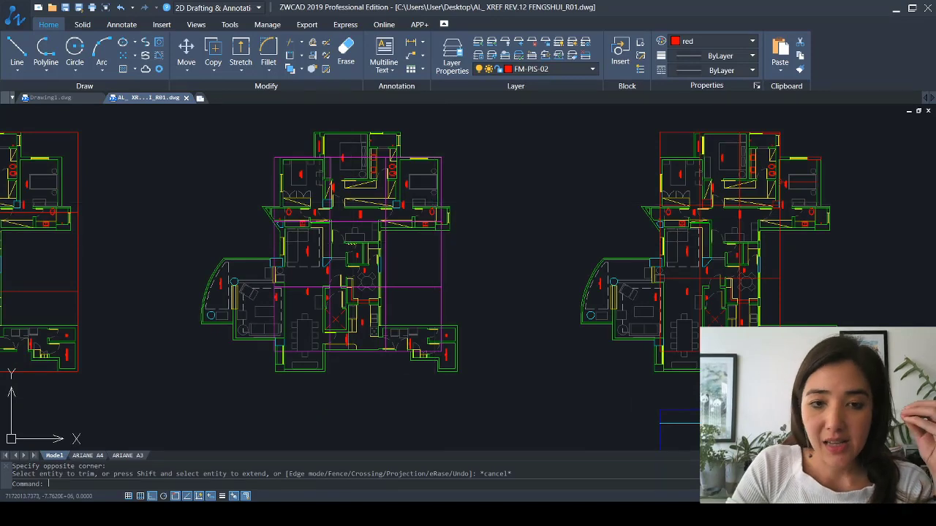
{"action": "scroll", "coordinate": [369, 176], "scroll_direction": "up", "scroll_amount": 5}
{"action": "middle_click_drag", "start_coordinate": [351, 170], "coordinate": [340, 203]}
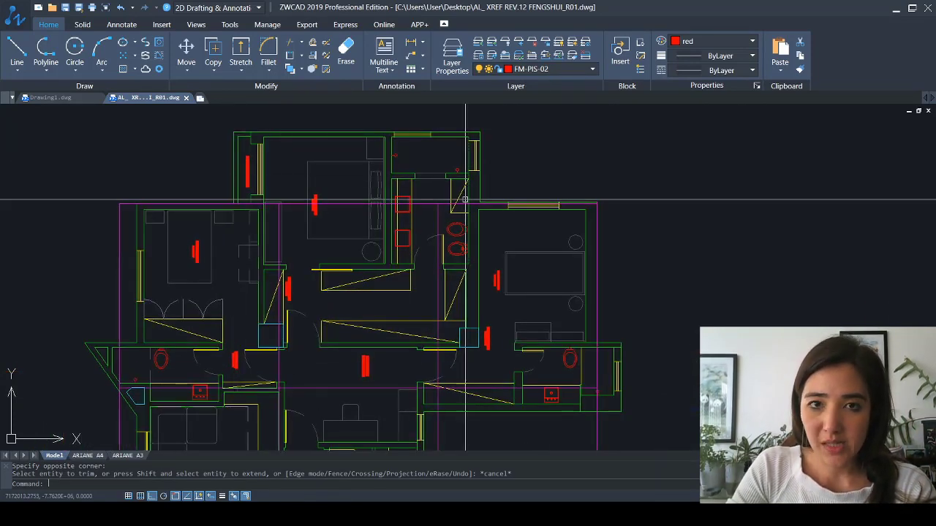
{"action": "scroll", "coordinate": [463, 199], "scroll_direction": "down", "scroll_amount": 5}
{"action": "middle_click_drag", "start_coordinate": [353, 206], "coordinate": [379, 212]}
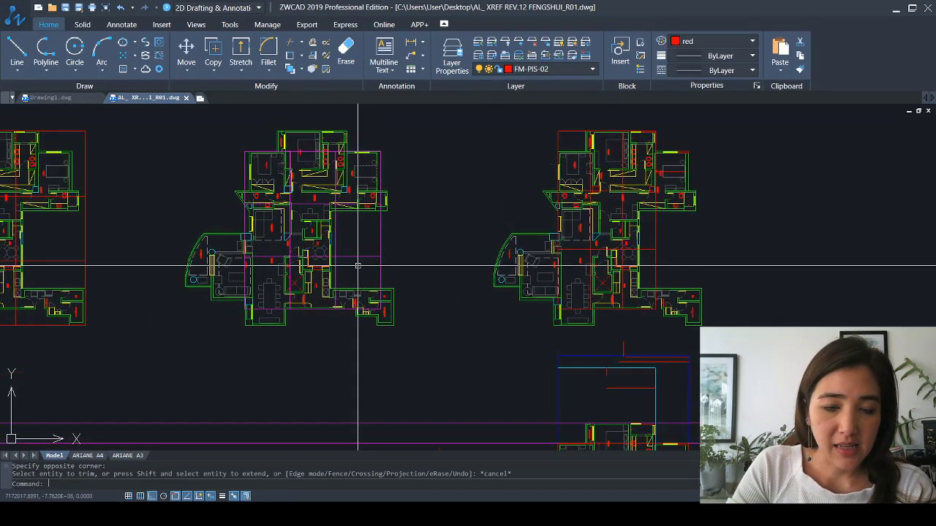
{"action": "scroll", "coordinate": [346, 233], "scroll_direction": "down", "scroll_amount": 3}
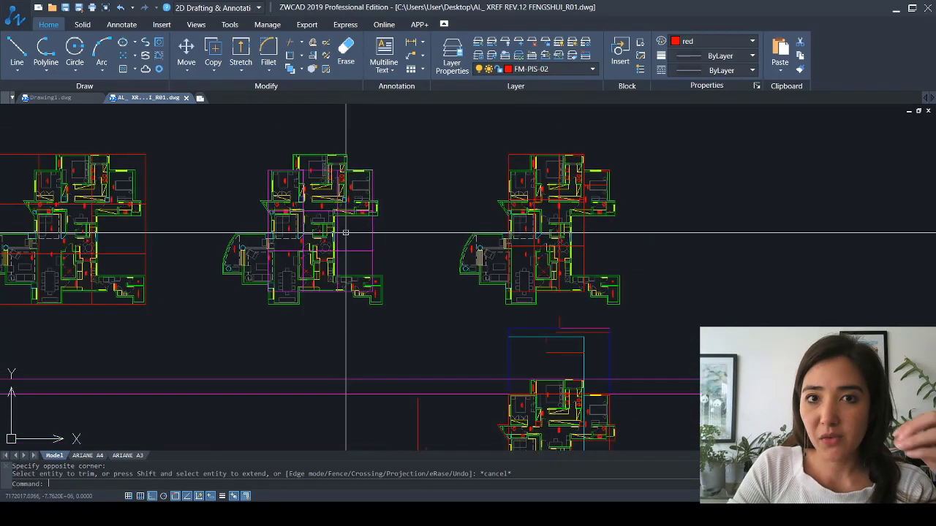
Examine the plan copy with the narrower red grid, checking its upper edge around the enclosed balcony and the side bedroom
{"action": "scroll", "coordinate": [346, 233], "scroll_direction": "down", "scroll_amount": 2}
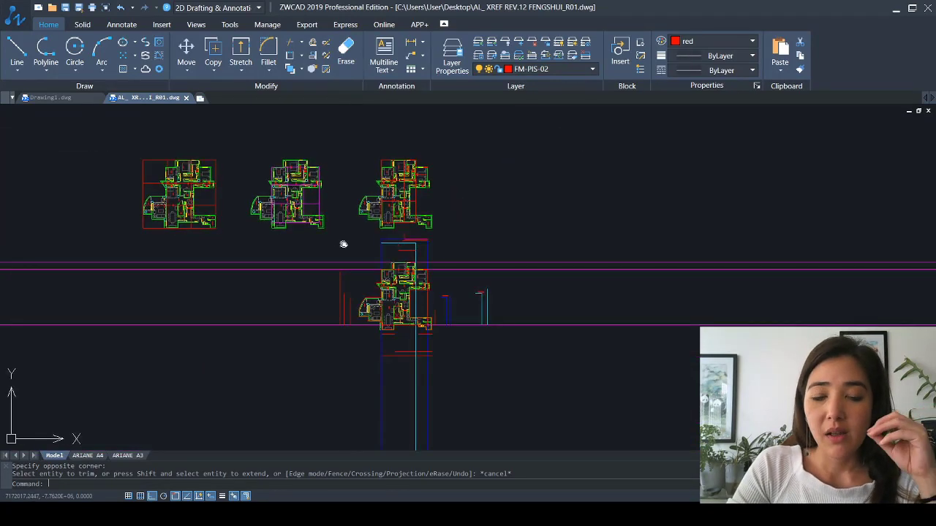
{"action": "scroll", "coordinate": [378, 305], "scroll_direction": "up", "scroll_amount": 7}
{"action": "mouse_move", "coordinate": [312, 243]}
{"action": "middle_mouse_down"}
{"action": "mouse_move", "coordinate": [312, 229]}
{"action": "mouse_move", "coordinate": [322, 334]}
{"action": "middle_mouse_up"}
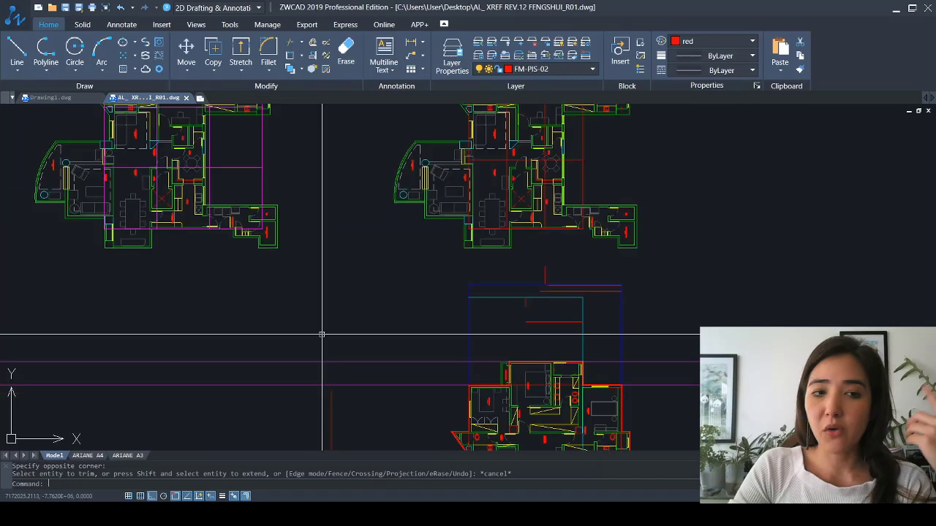
{"action": "scroll", "coordinate": [322, 335], "scroll_direction": "down", "scroll_amount": 2}
{"action": "middle_click_drag", "start_coordinate": [433, 146], "coordinate": [404, 238]}
{"action": "scroll", "coordinate": [425, 226], "scroll_direction": "up", "scroll_amount": 5}
{"action": "scroll", "coordinate": [431, 201], "scroll_direction": "up", "scroll_amount": 2}
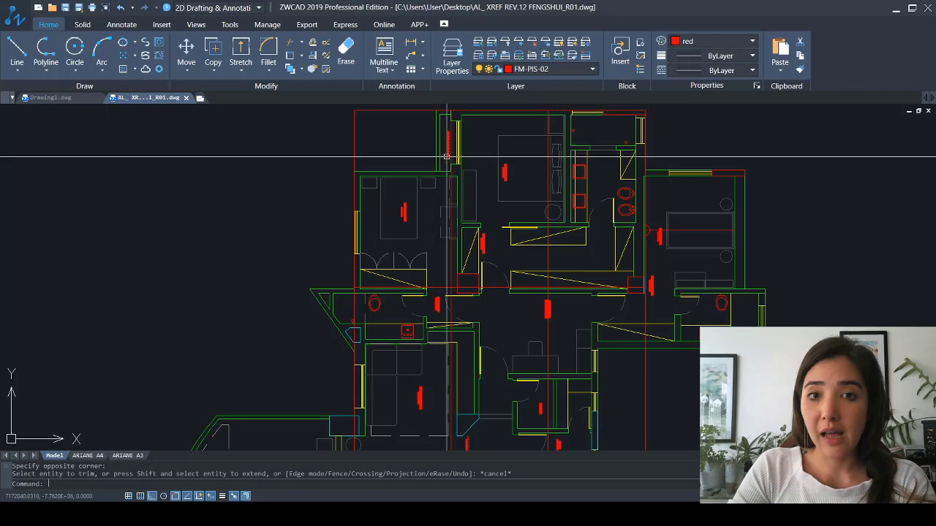
{"action": "scroll", "coordinate": [447, 157], "scroll_direction": "down", "scroll_amount": 5}
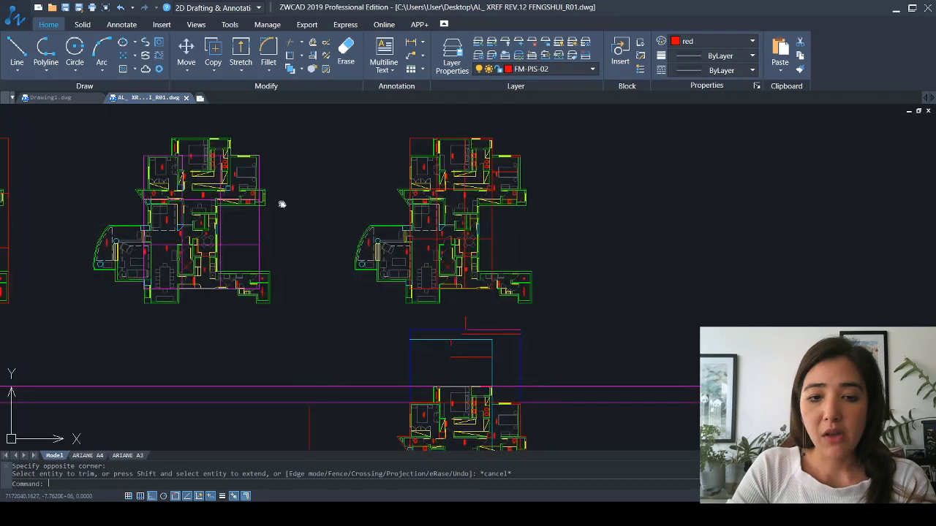
Check the red outline beside VARANDA FECHADA, then compare the magenta-grid and red-grid plan copies
{"action": "middle_click_drag", "start_coordinate": [282, 205], "coordinate": [205, 154]}
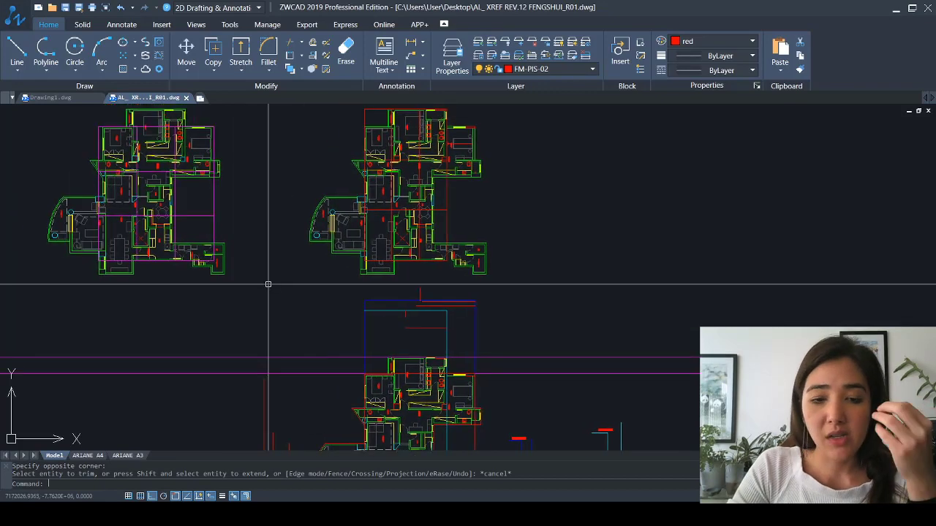
{"action": "scroll", "coordinate": [412, 323], "scroll_direction": "up", "scroll_amount": 8}
{"action": "scroll", "coordinate": [411, 323], "scroll_direction": "up", "scroll_amount": 1}
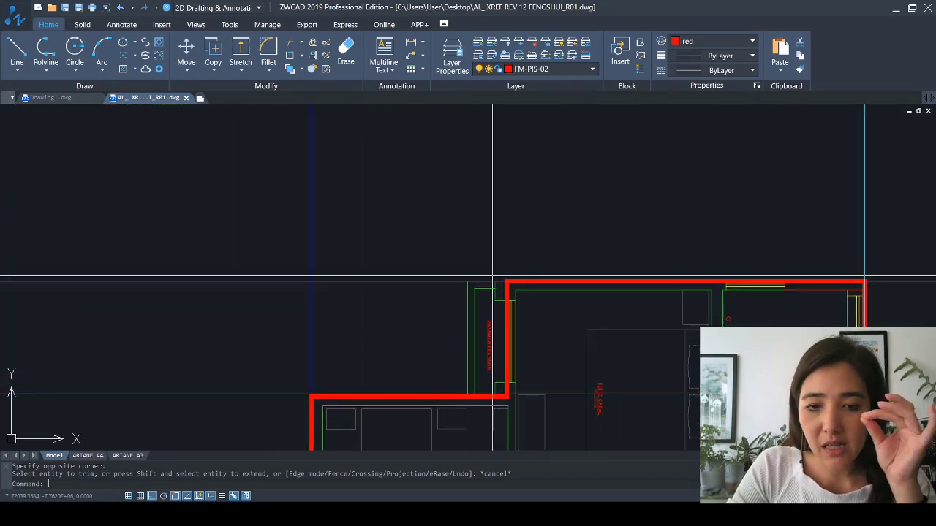
{"action": "scroll", "coordinate": [470, 283], "scroll_direction": "down", "scroll_amount": 6}
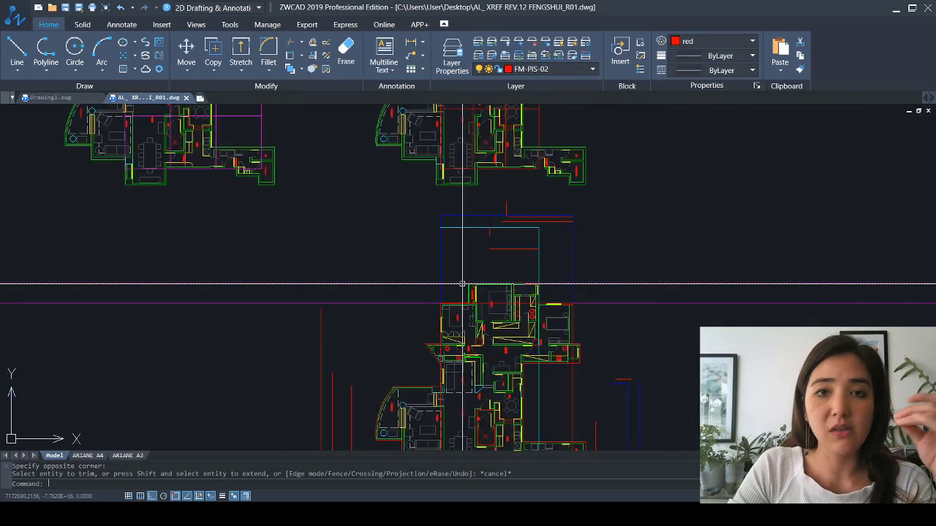
{"action": "middle_click_drag", "start_coordinate": [333, 191], "coordinate": [451, 432]}
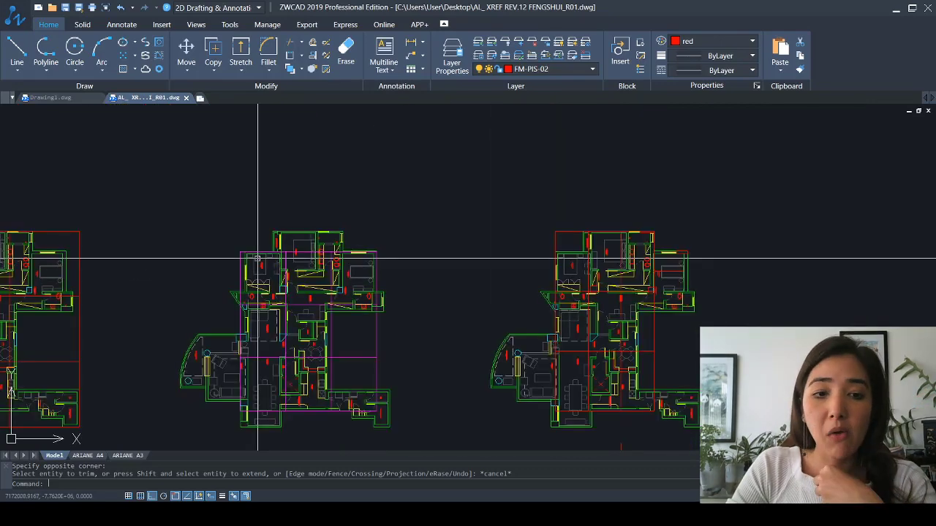
{"action": "scroll", "coordinate": [257, 259], "scroll_direction": "up", "scroll_amount": 2}
{"action": "scroll", "coordinate": [455, 328], "scroll_direction": "down", "scroll_amount": 1}
{"action": "mouse_move", "coordinate": [455, 328]}
{"action": "middle_mouse_down"}
{"action": "mouse_move", "coordinate": [463, 314]}
{"action": "mouse_move", "coordinate": [381, 235]}
{"action": "mouse_move", "coordinate": [336, 237]}
{"action": "middle_mouse_up"}
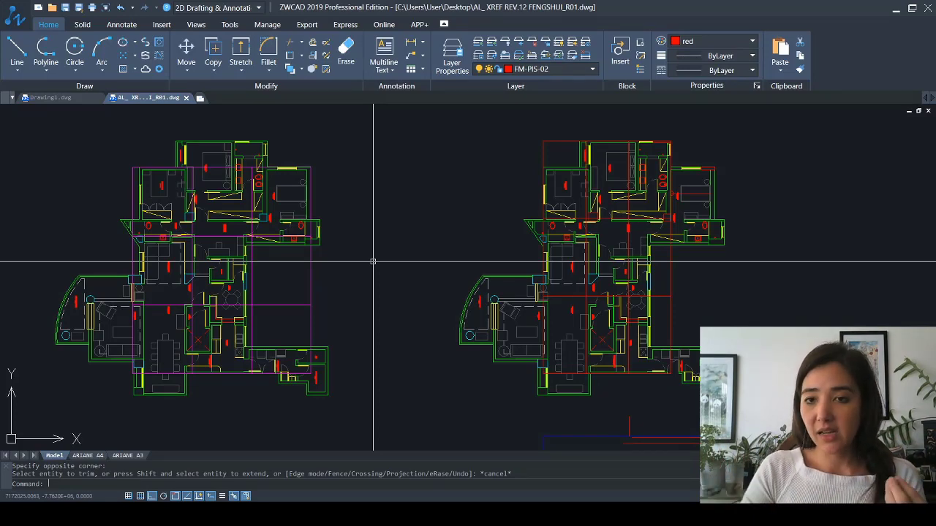
Review the working plan copy with its magenta, blue and cyan projection guides and the red wall-length lines around it
{"action": "scroll", "coordinate": [373, 204], "scroll_direction": "down", "scroll_amount": 3}
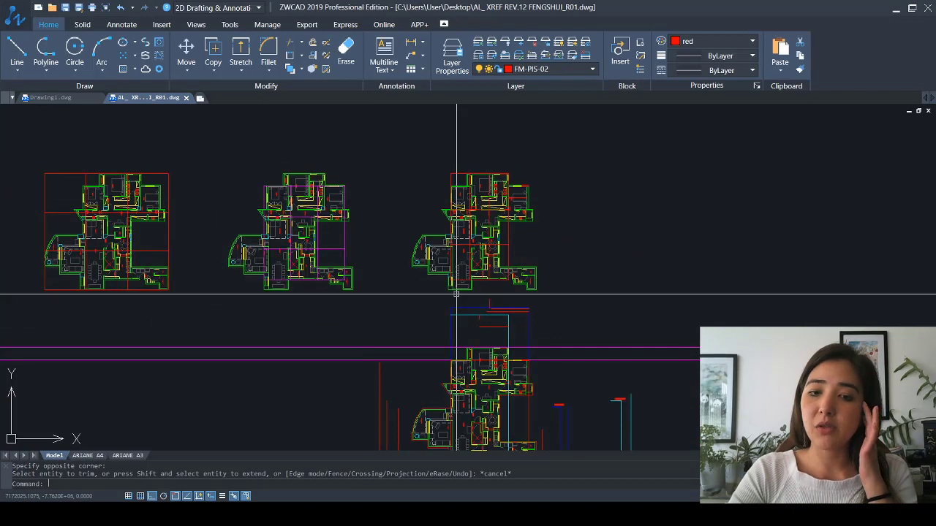
{"action": "middle_click_drag", "start_coordinate": [493, 293], "coordinate": [411, 156]}
{"action": "scroll", "coordinate": [510, 260], "scroll_direction": "up", "scroll_amount": 2}
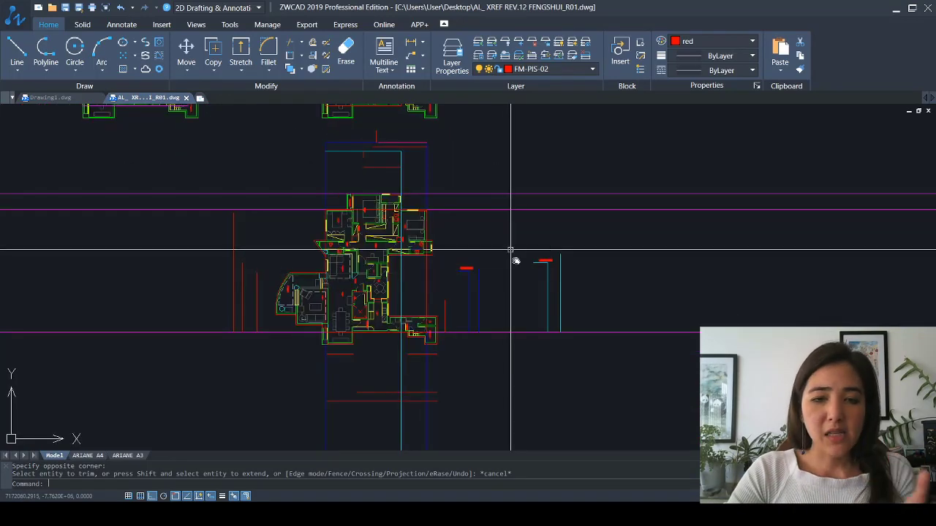
{"action": "mouse_move", "coordinate": [511, 250]}
{"action": "middle_mouse_down"}
{"action": "mouse_move", "coordinate": [531, 284]}
{"action": "mouse_move", "coordinate": [508, 269]}
{"action": "middle_mouse_up"}
{"action": "scroll", "coordinate": [530, 284], "scroll_direction": "up", "scroll_amount": 1}
{"action": "scroll", "coordinate": [531, 285], "scroll_direction": "down", "scroll_amount": 1}
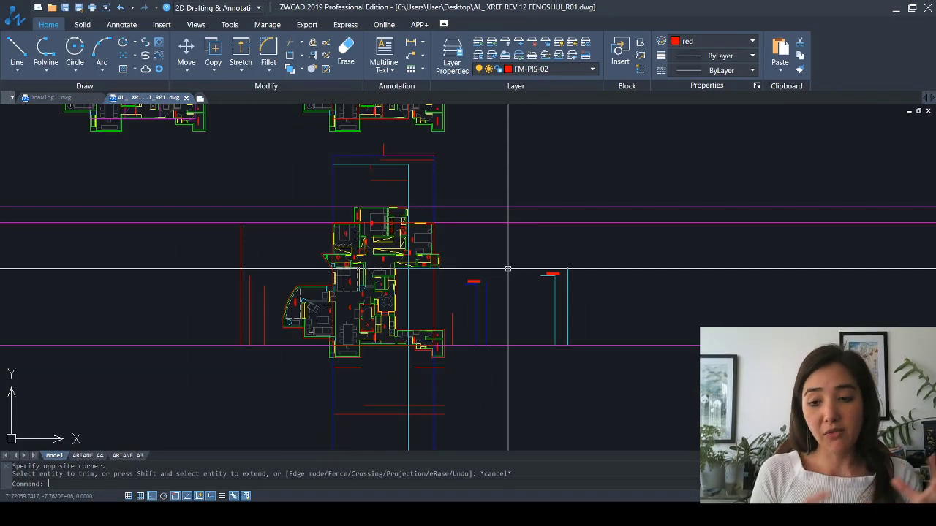
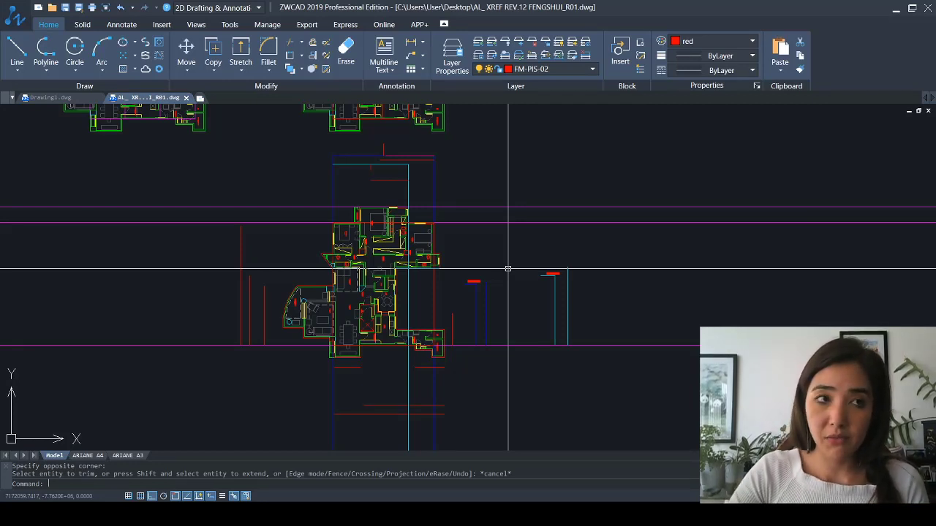
Compare the three gridded plan copies, focusing on how the magenta and narrower red grids cover the uppermost suite and side bedrooms
{"action": "middle_click_drag", "start_coordinate": [265, 214], "coordinate": [311, 407]}
{"action": "scroll", "coordinate": [250, 277], "scroll_direction": "up", "scroll_amount": 2}
{"action": "mouse_move", "coordinate": [187, 272]}
{"action": "middle_mouse_down"}
{"action": "mouse_move", "coordinate": [309, 346]}
{"action": "mouse_move", "coordinate": [328, 334]}
{"action": "mouse_move", "coordinate": [319, 321]}
{"action": "middle_mouse_up"}
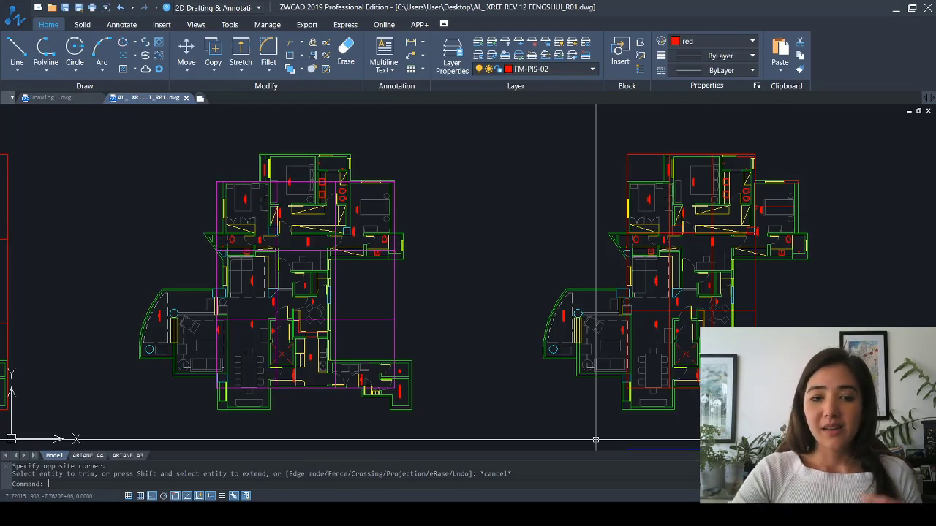
{"action": "scroll", "coordinate": [524, 250], "scroll_direction": "down", "scroll_amount": 2}
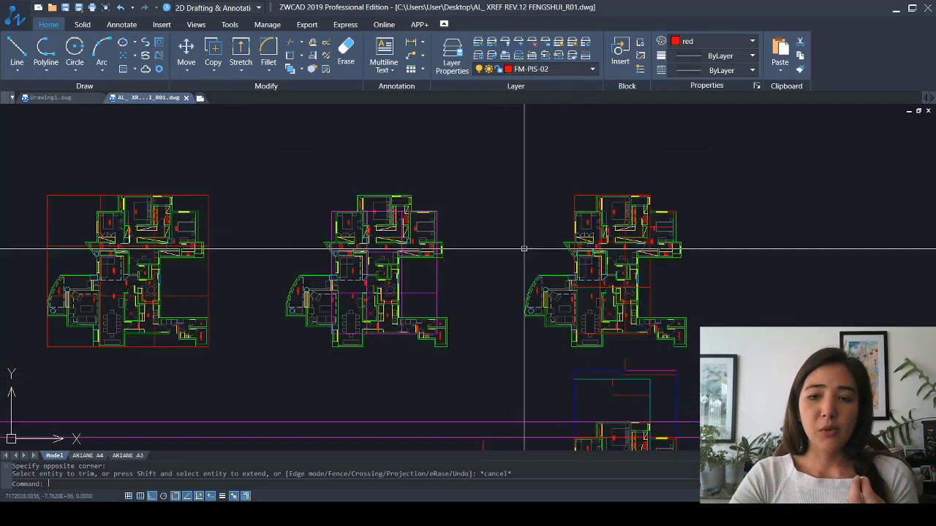
{"action": "scroll", "coordinate": [601, 249], "scroll_direction": "up", "scroll_amount": 3}
{"action": "scroll", "coordinate": [602, 249], "scroll_direction": "down", "scroll_amount": 2}
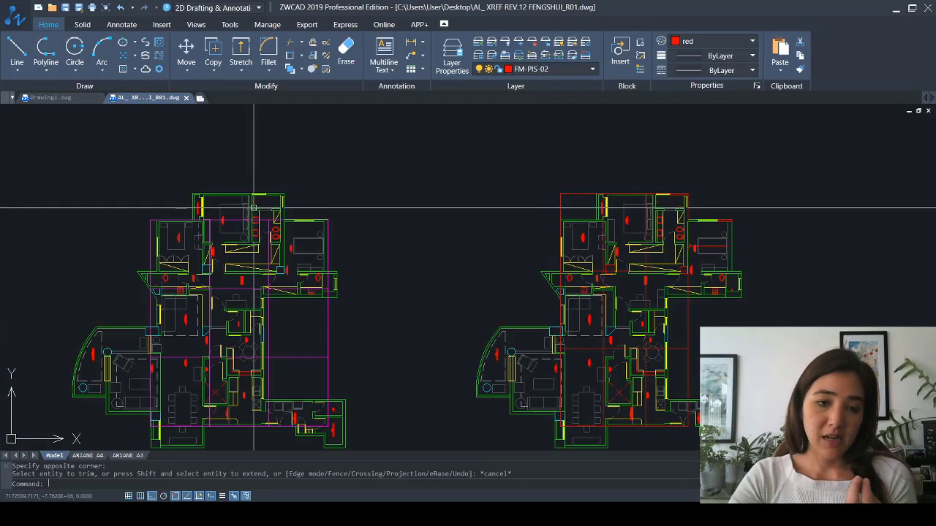
{"action": "middle_click_drag", "start_coordinate": [361, 205], "coordinate": [268, 204]}
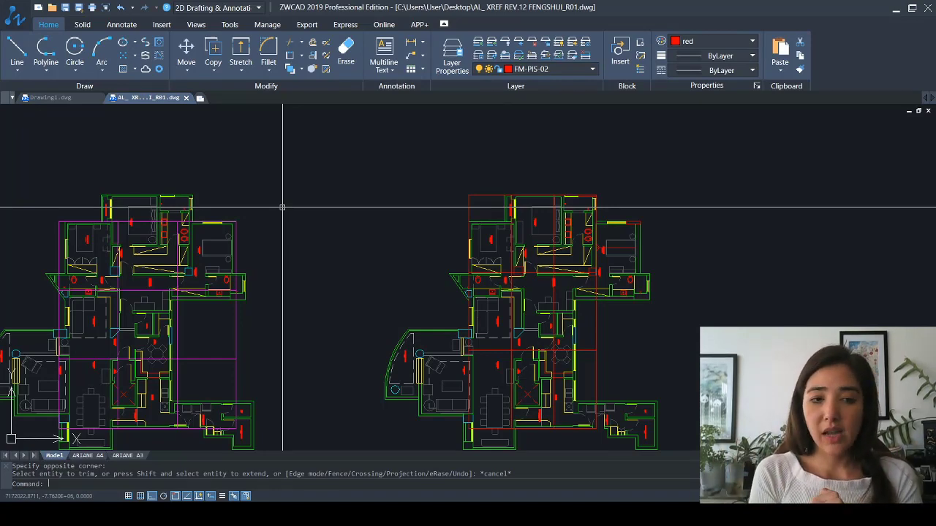
{"action": "middle_click_drag", "start_coordinate": [301, 253], "coordinate": [397, 197]}
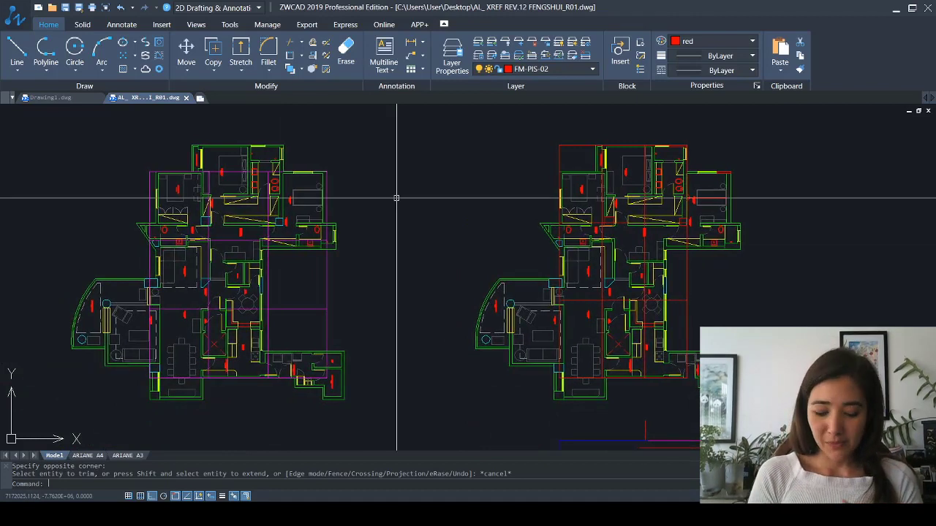